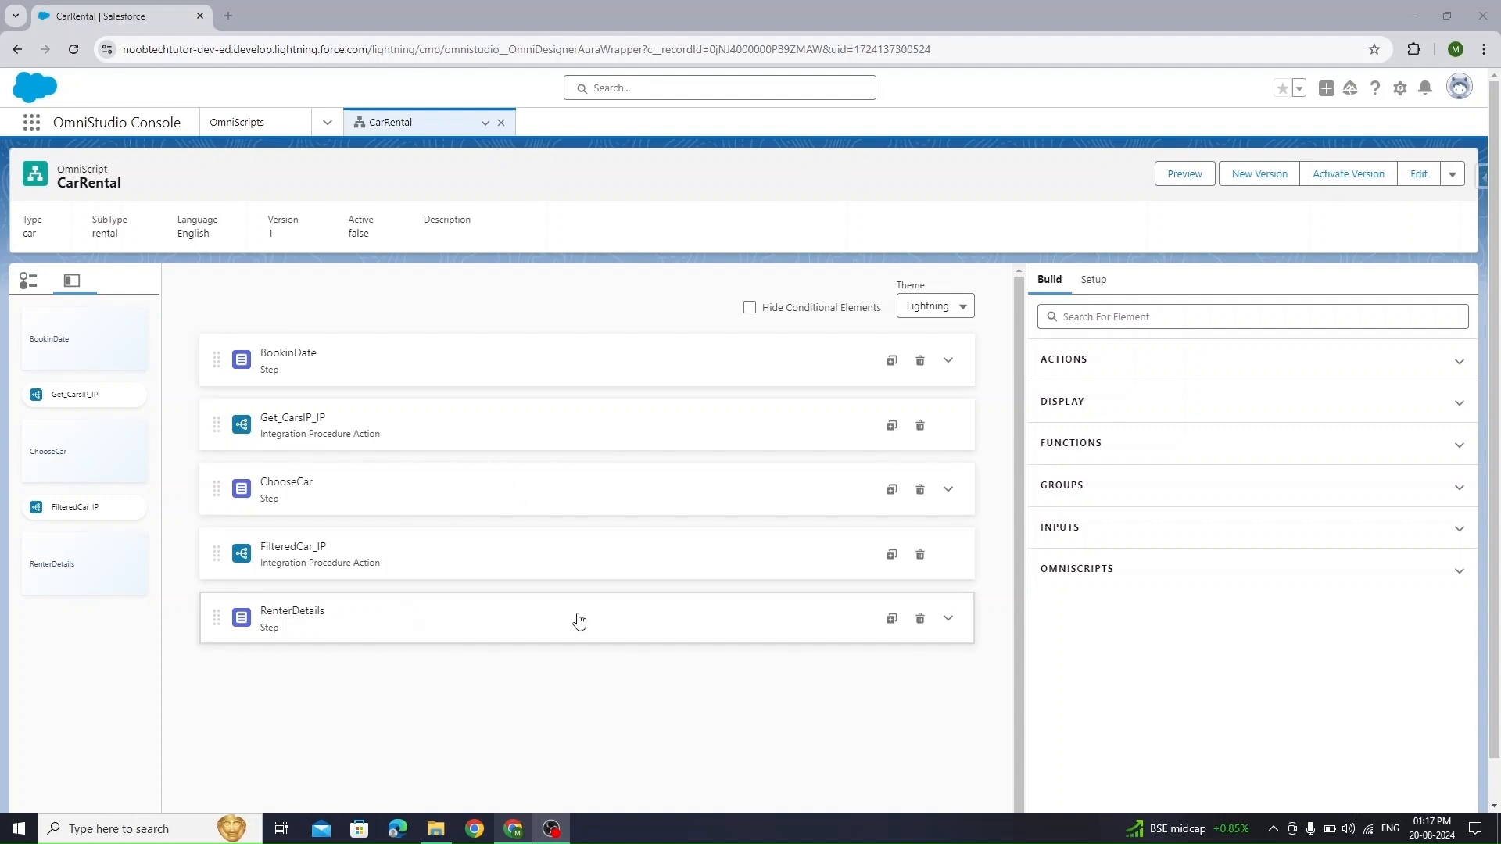
Expand the RenterDetails step and review the input fields it contains
left_click(949, 619)
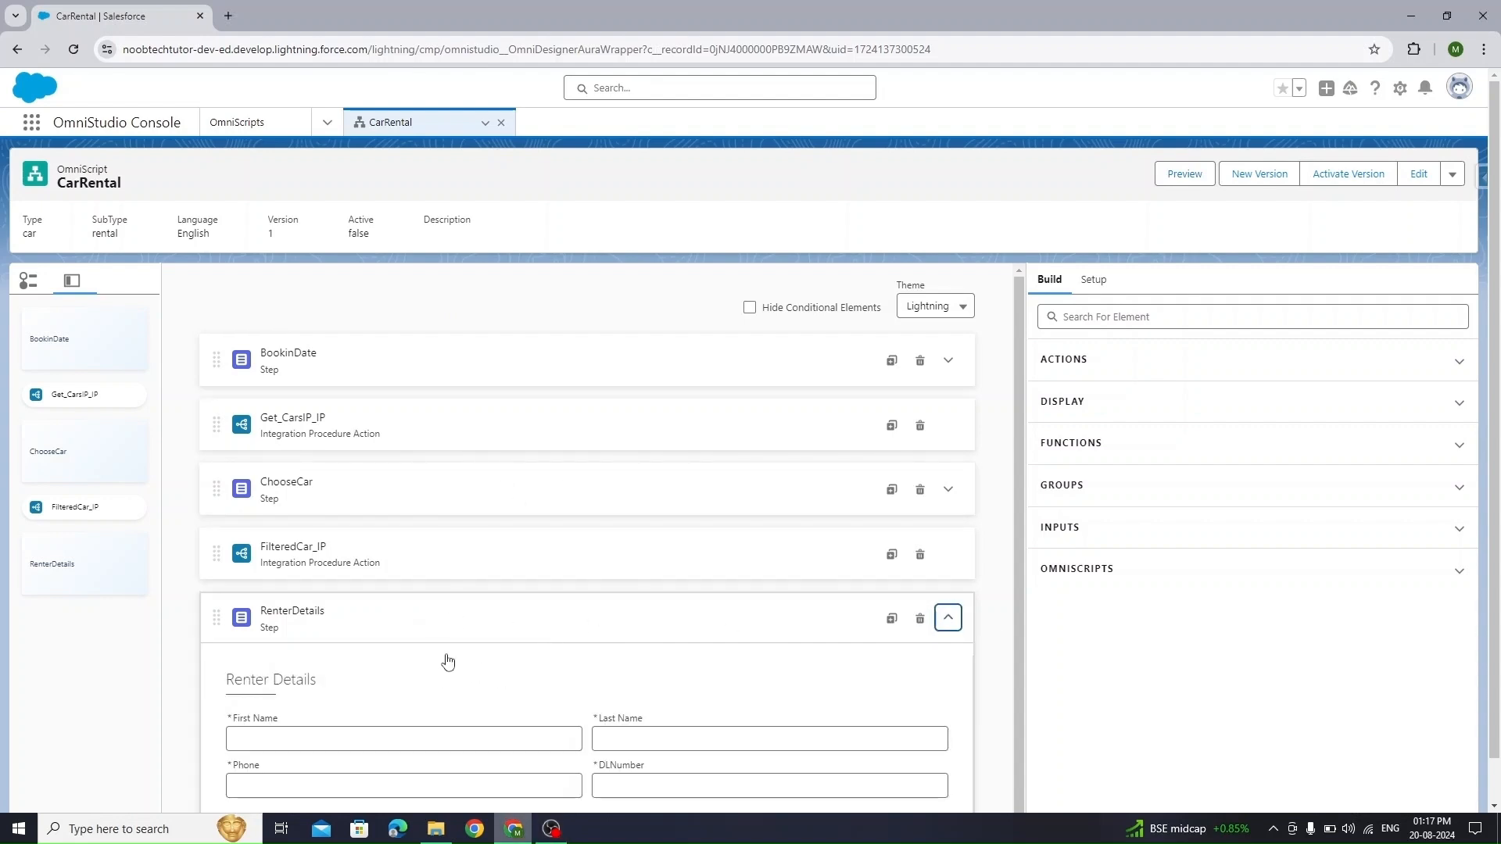
scroll(462, 668, "down", 1)
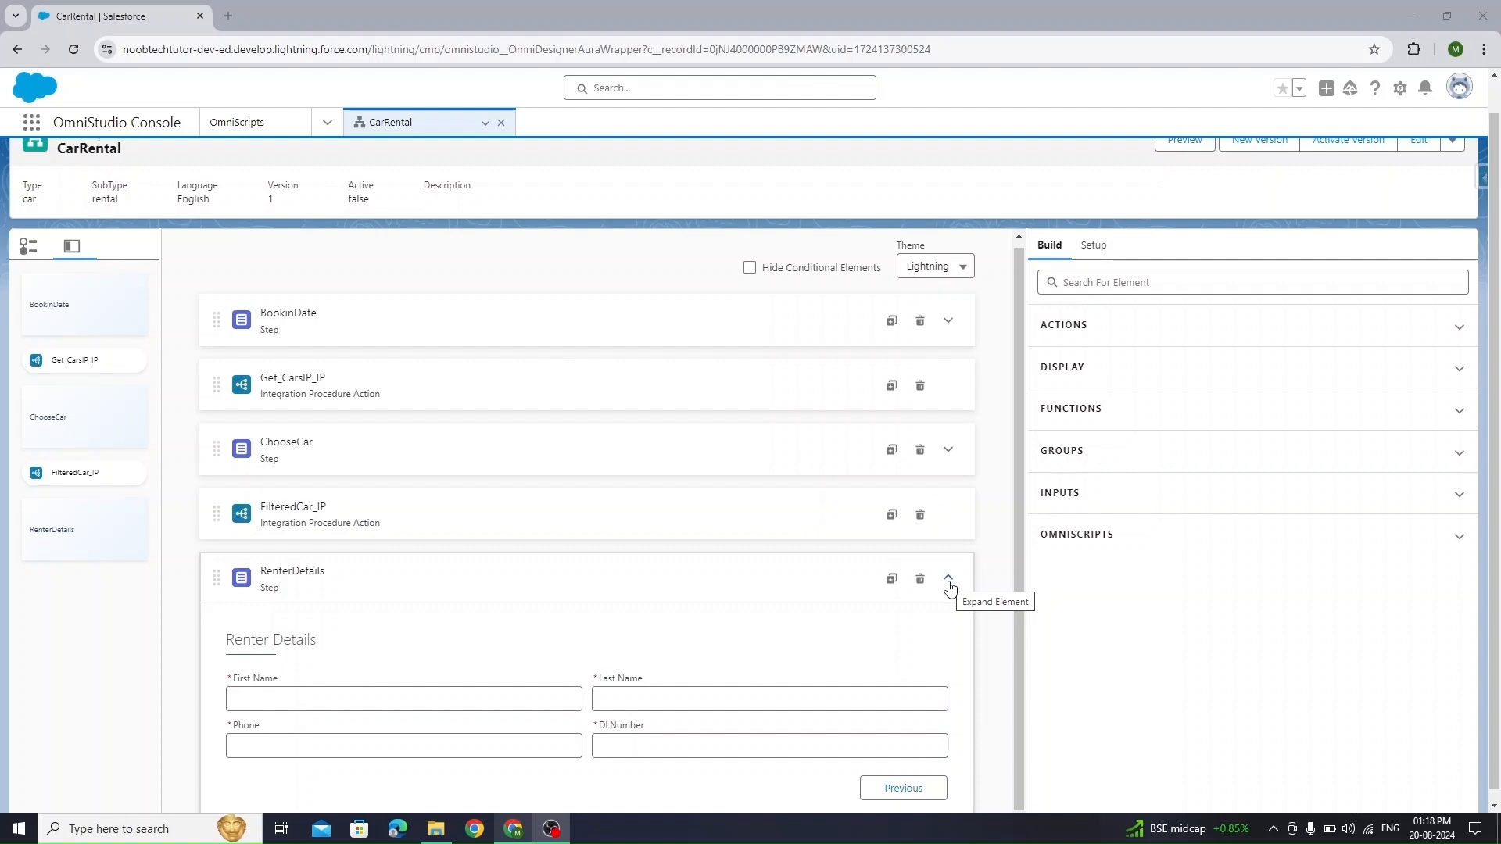
scroll(1047, 484, "up", 1)
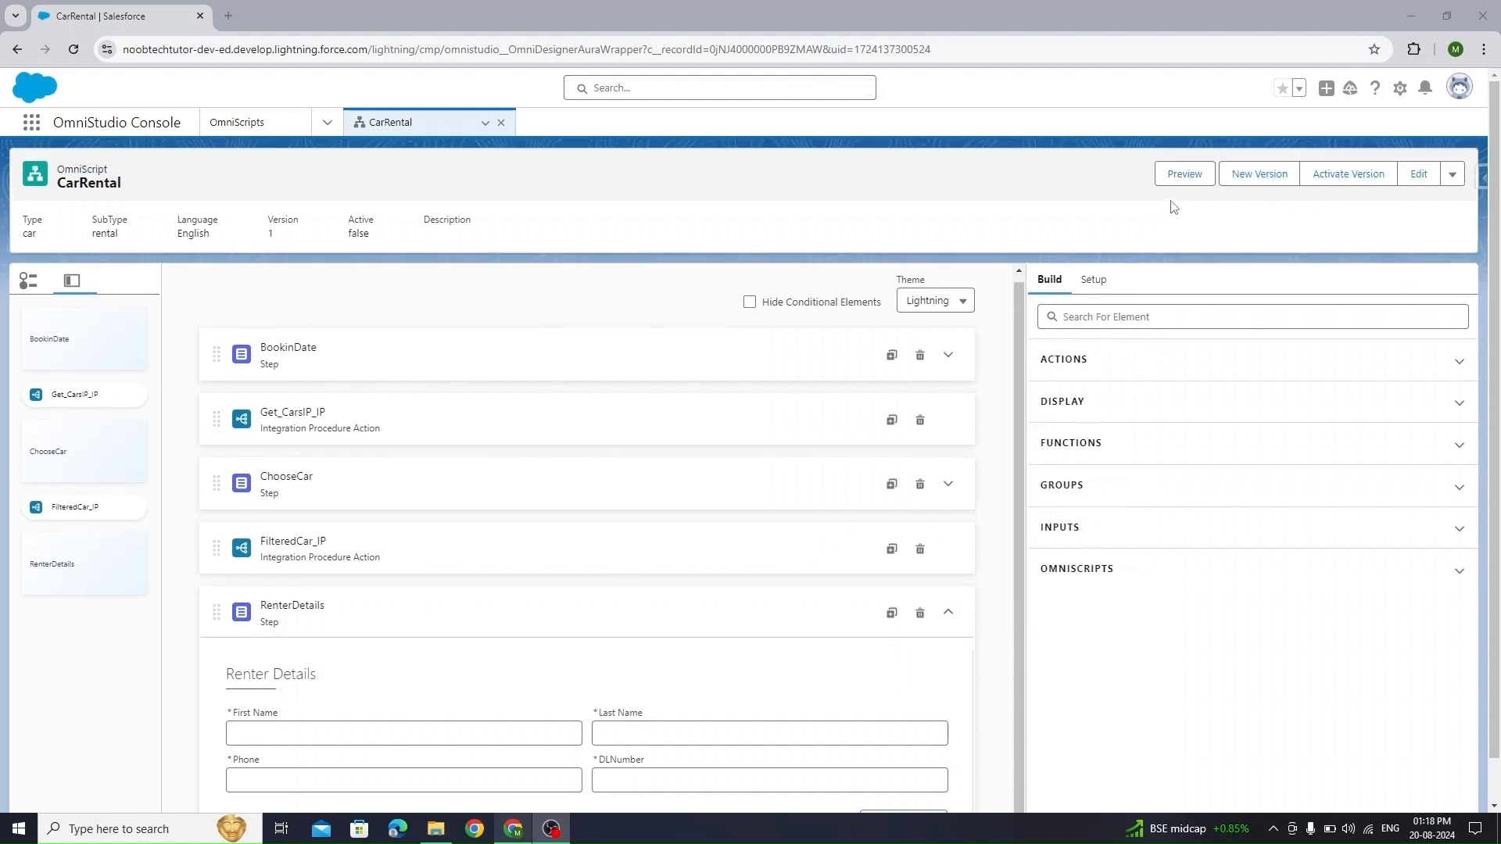
Preview the CarRental OmniScript and submit booking dates from 08-20-2024 to 08-22-2024
left_click(1186, 177)
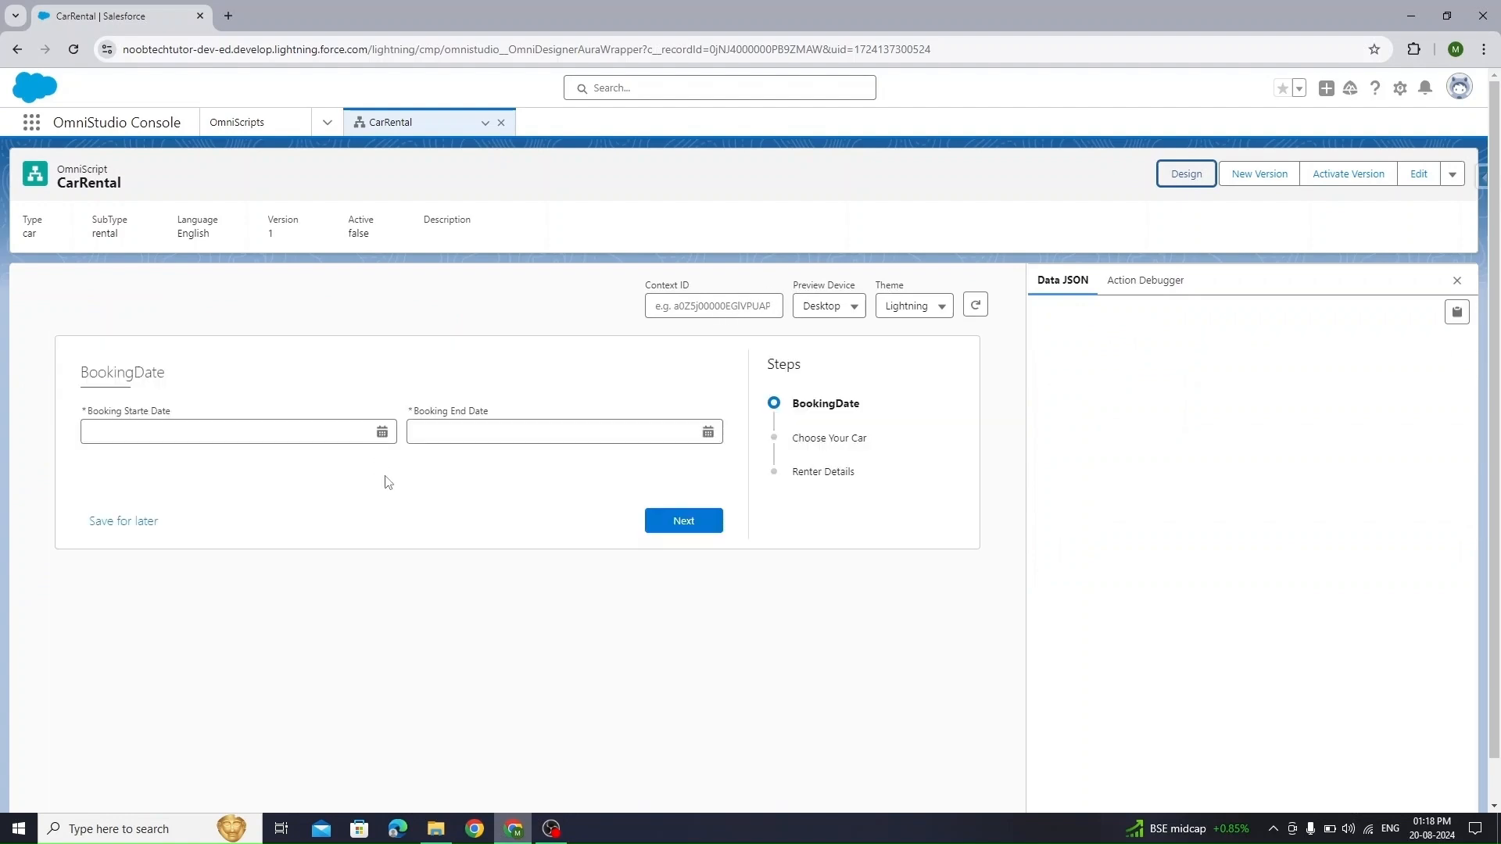
left_click(279, 432)
left_click(159, 614)
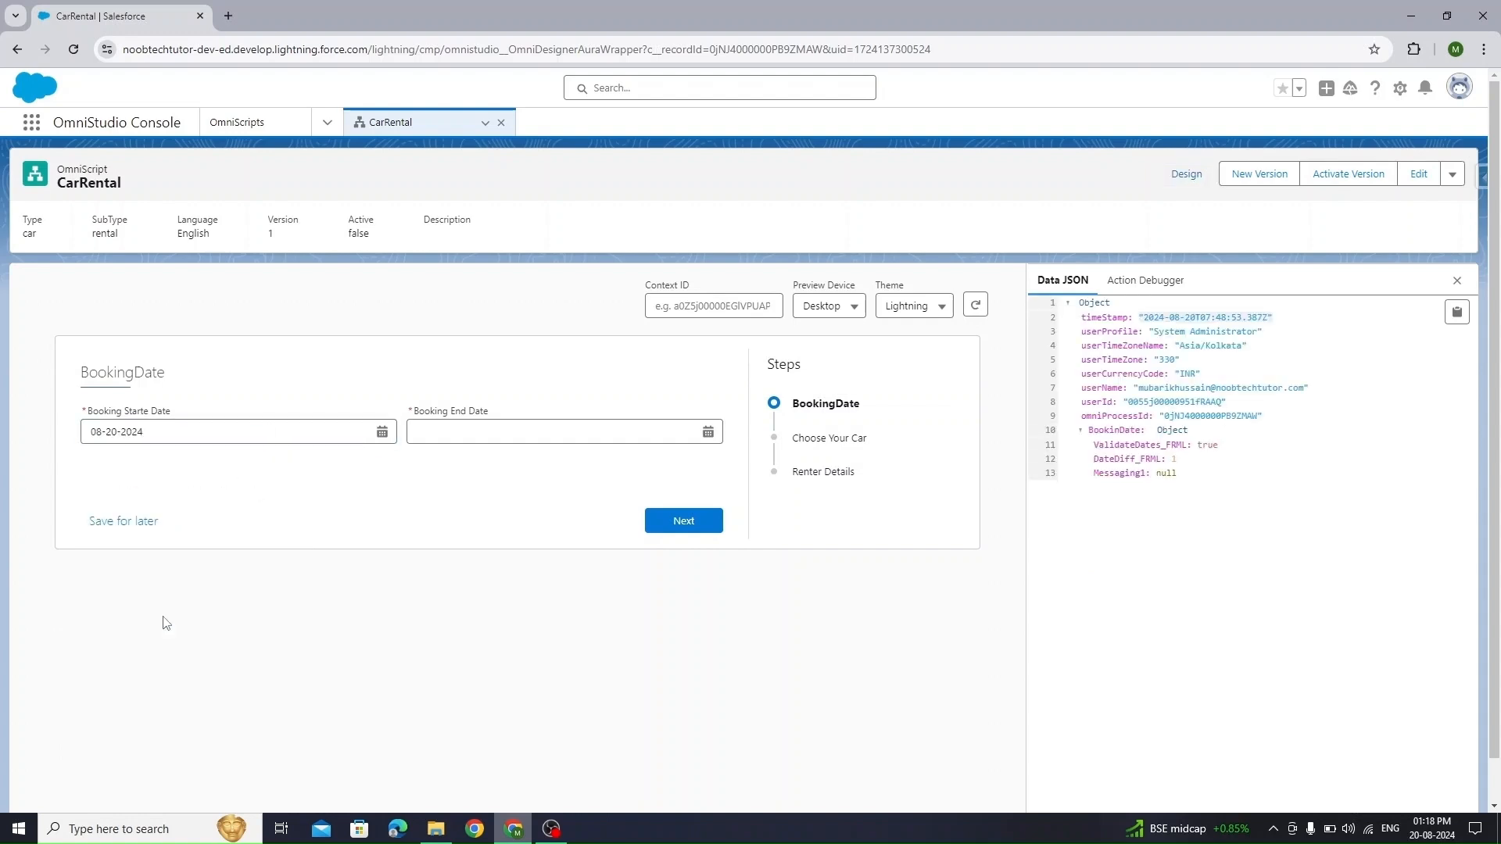
left_click(539, 431)
left_click(549, 614)
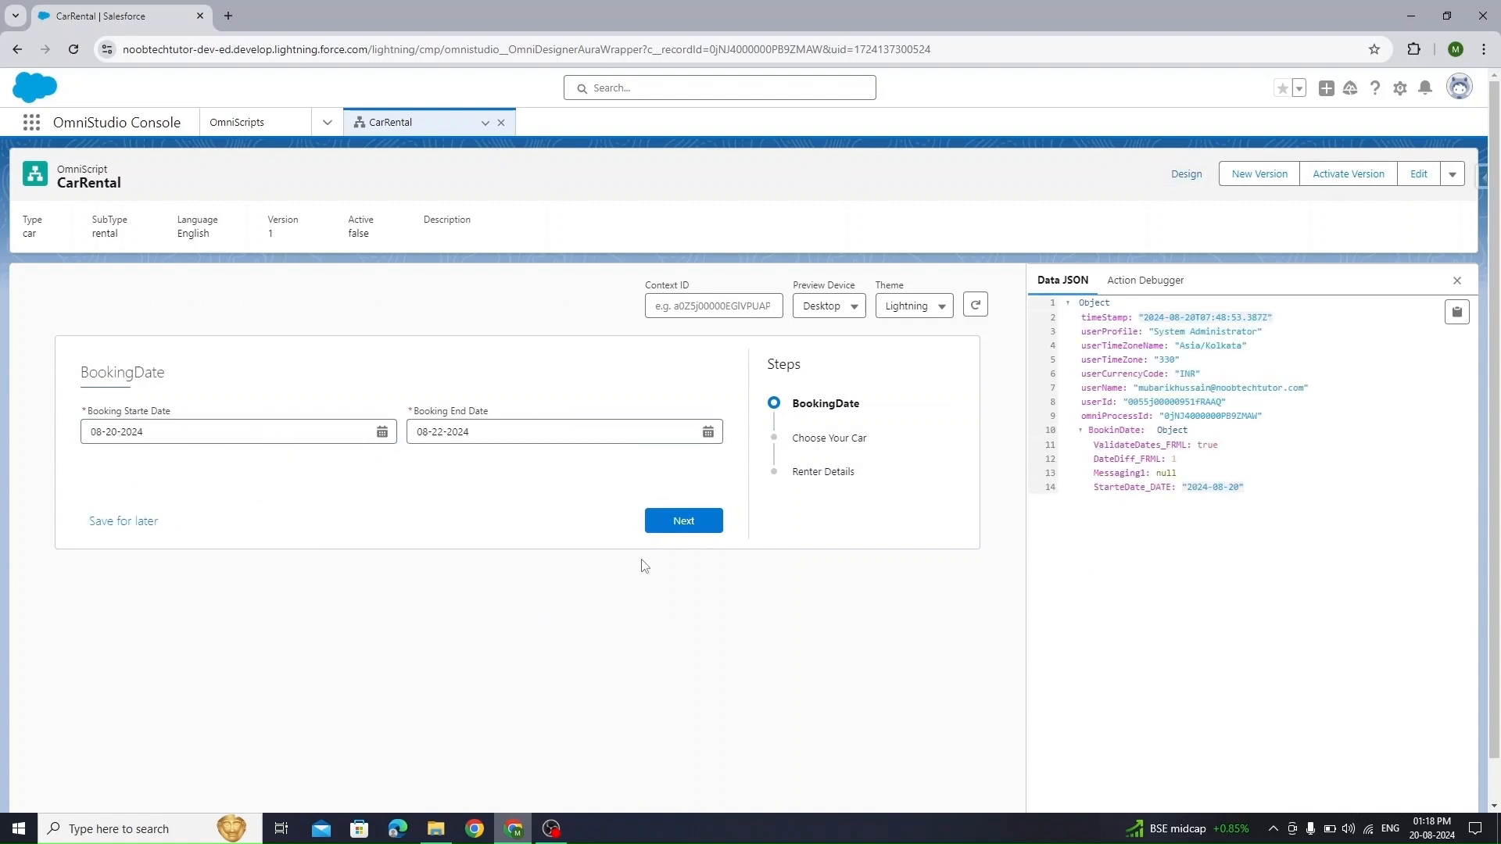
left_click(682, 519)
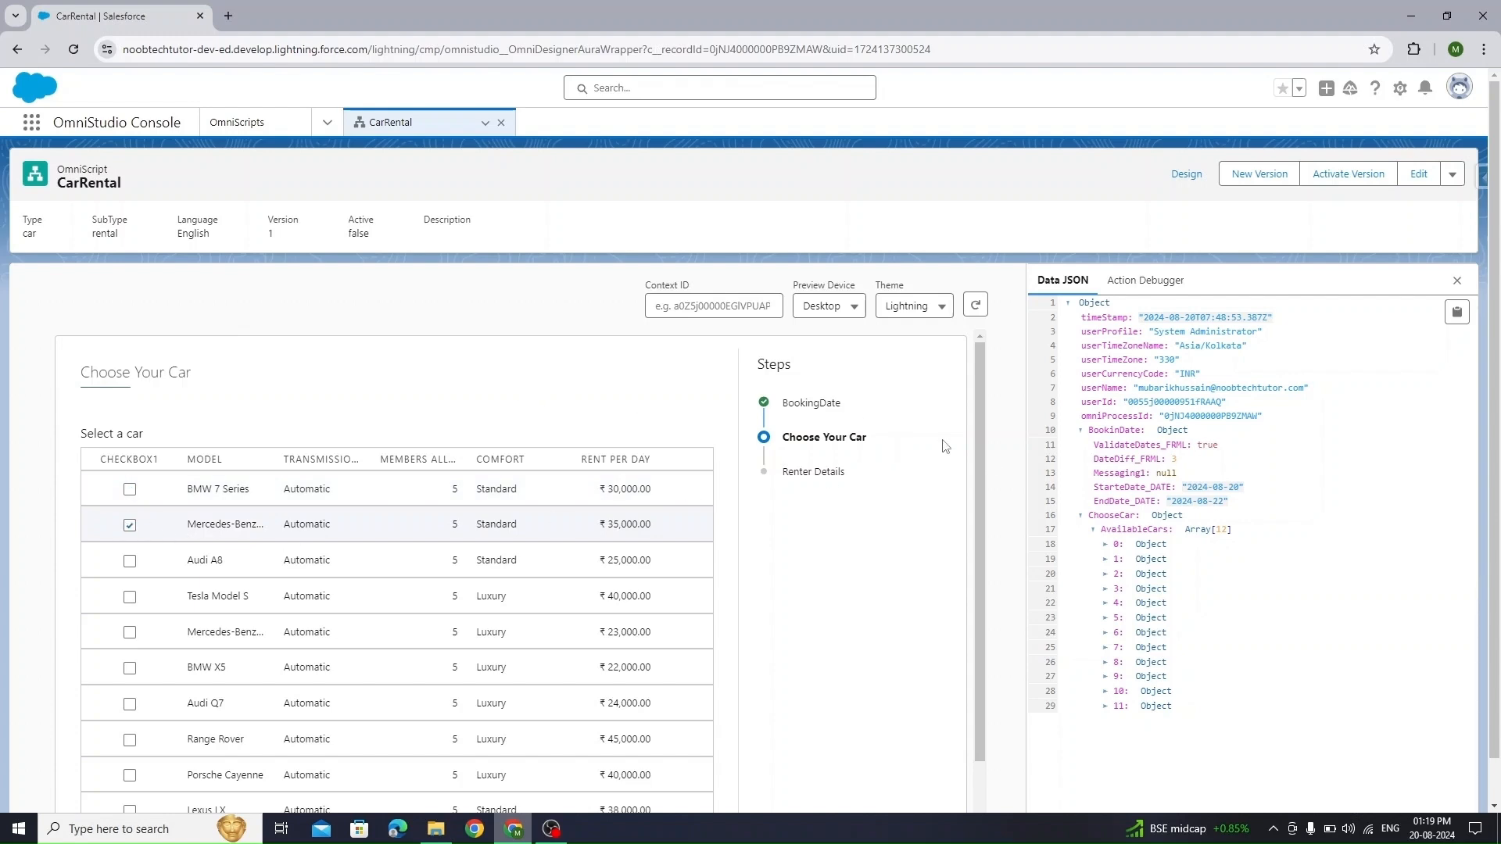
Proceed with the Mercedes-Benz S-Class and fill in the renter's first name, last name, phone number and driving licence number
scroll(861, 707, "down", 5)
left_click(683, 776)
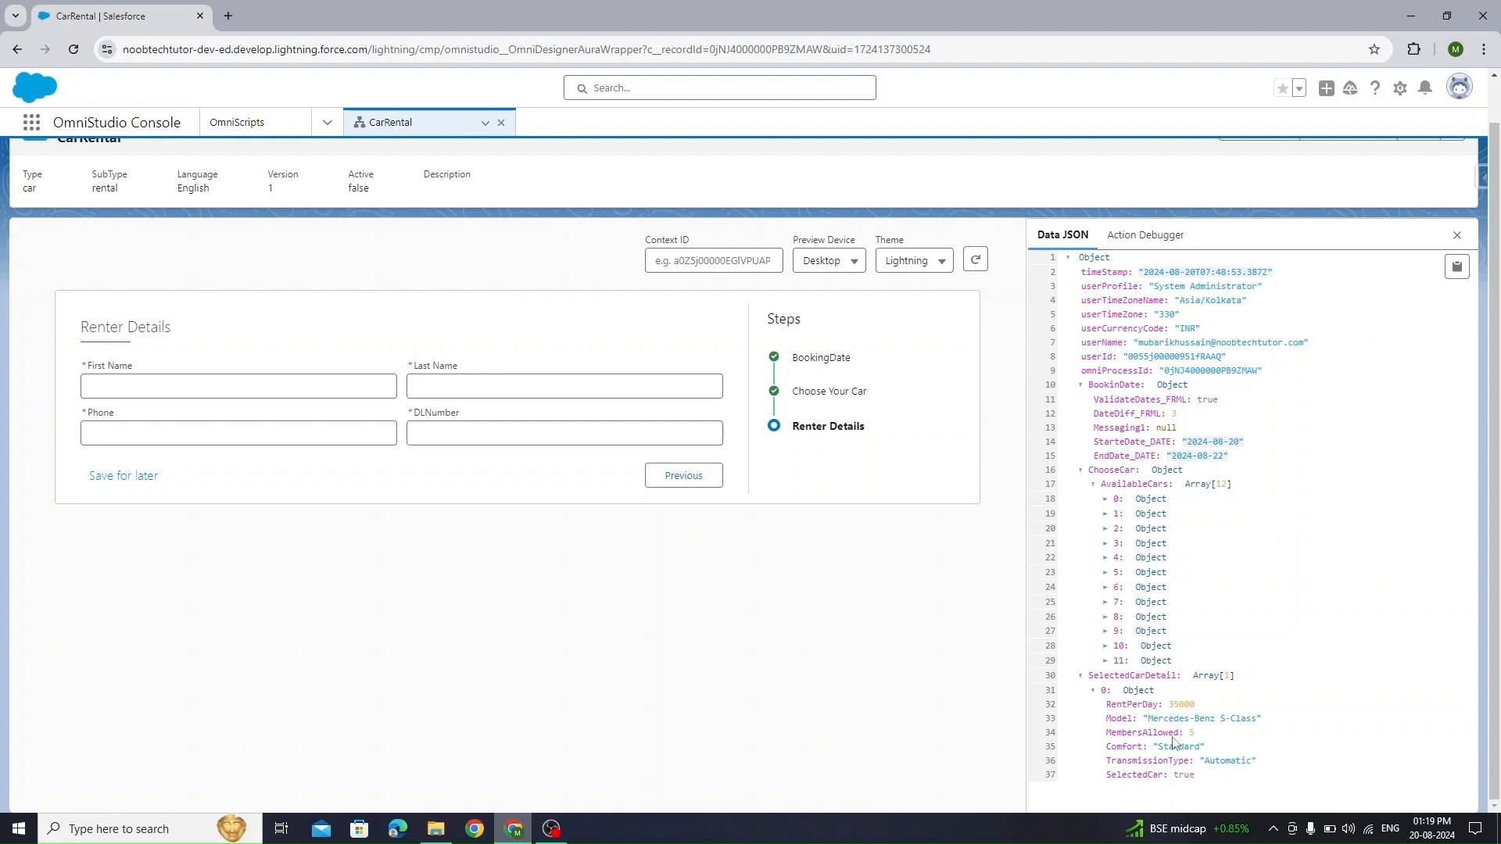
left_click(187, 387)
key("Tab")
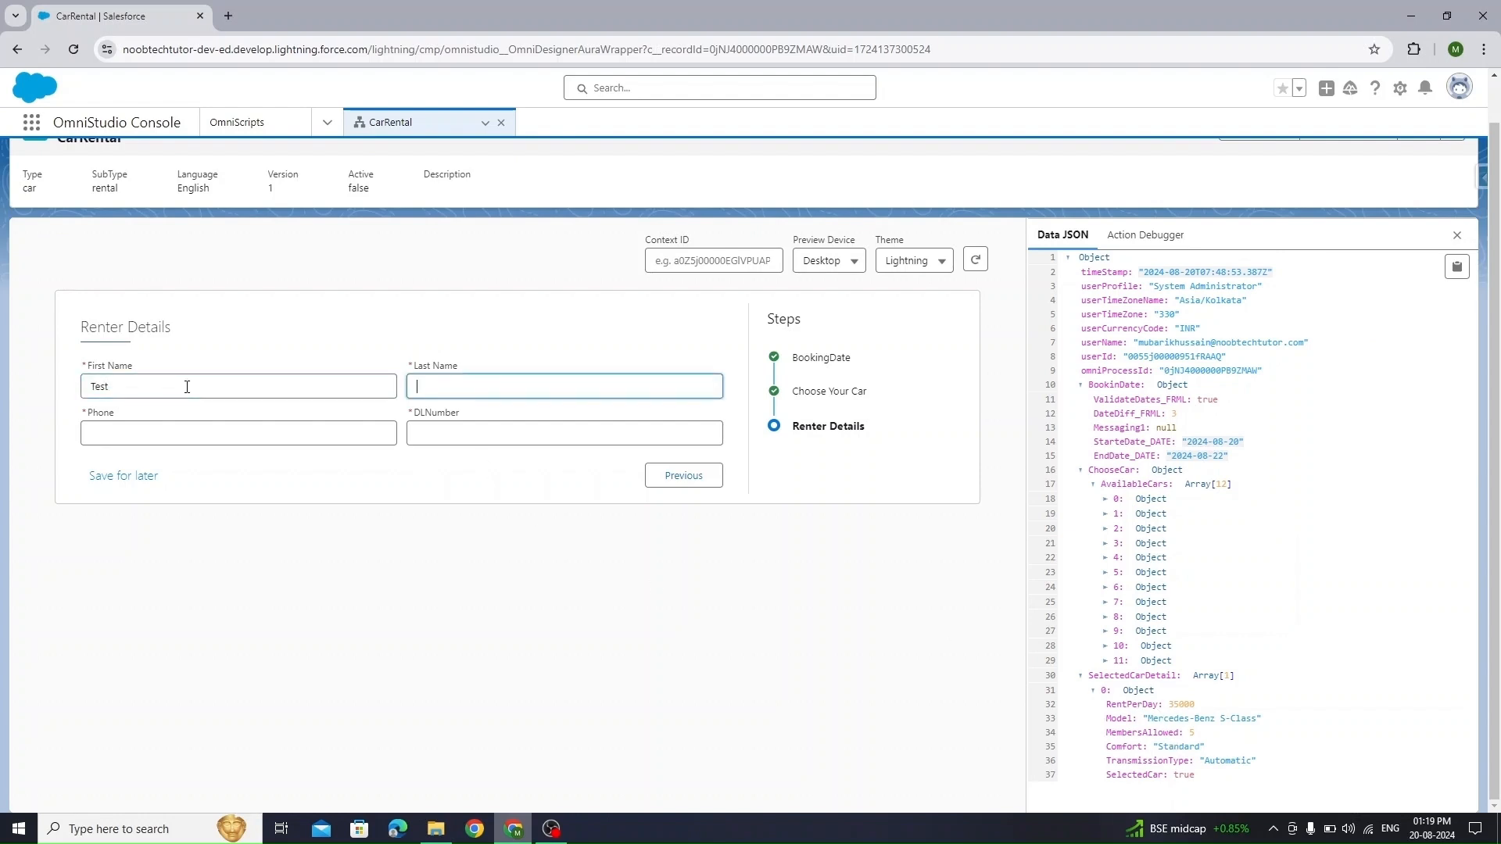
type("Test")
key("Tab")
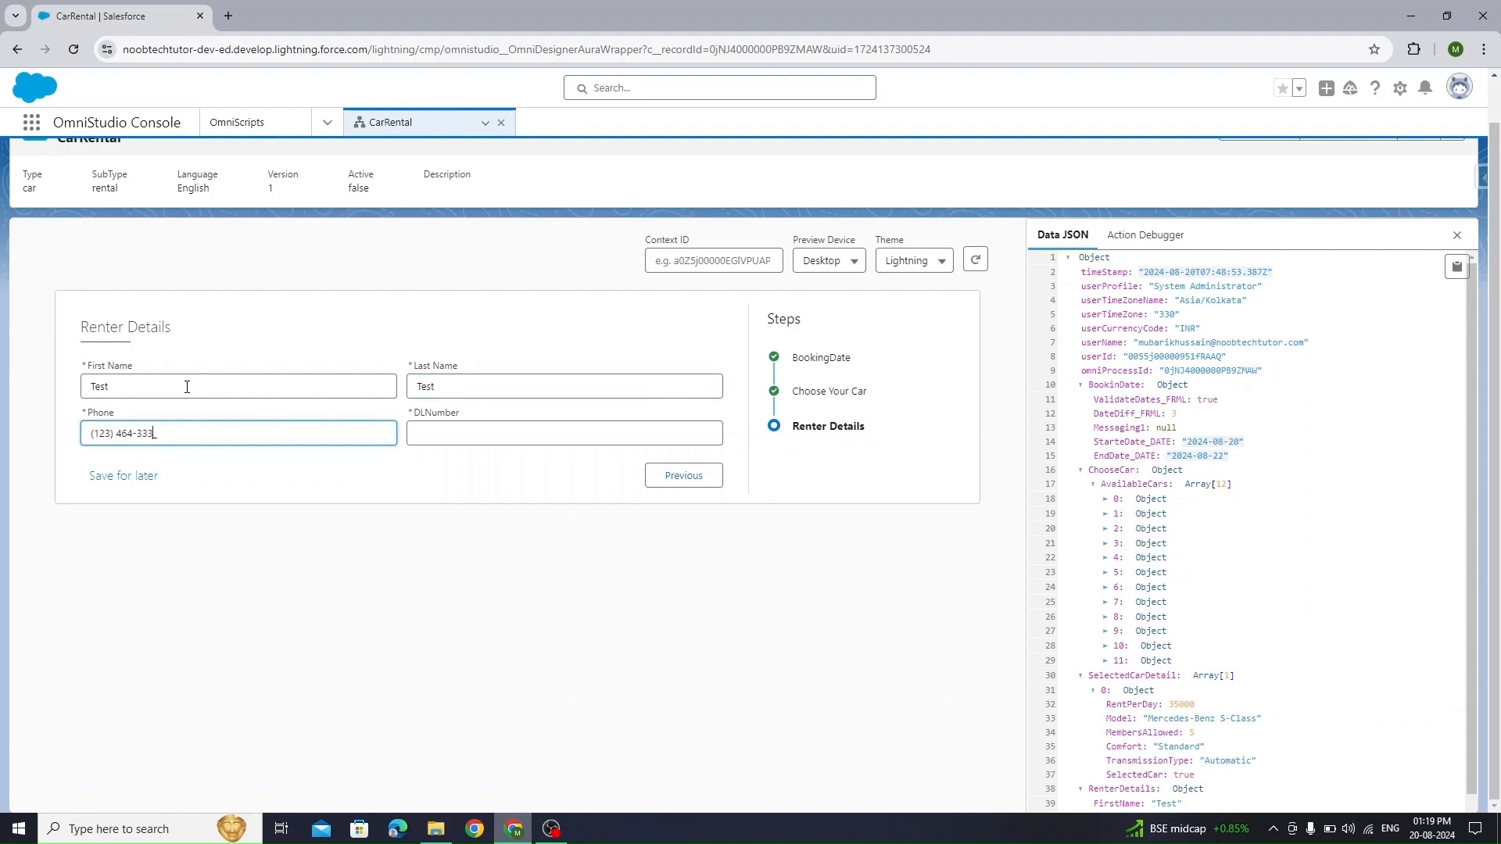
type("1234643333")
key("Tab")
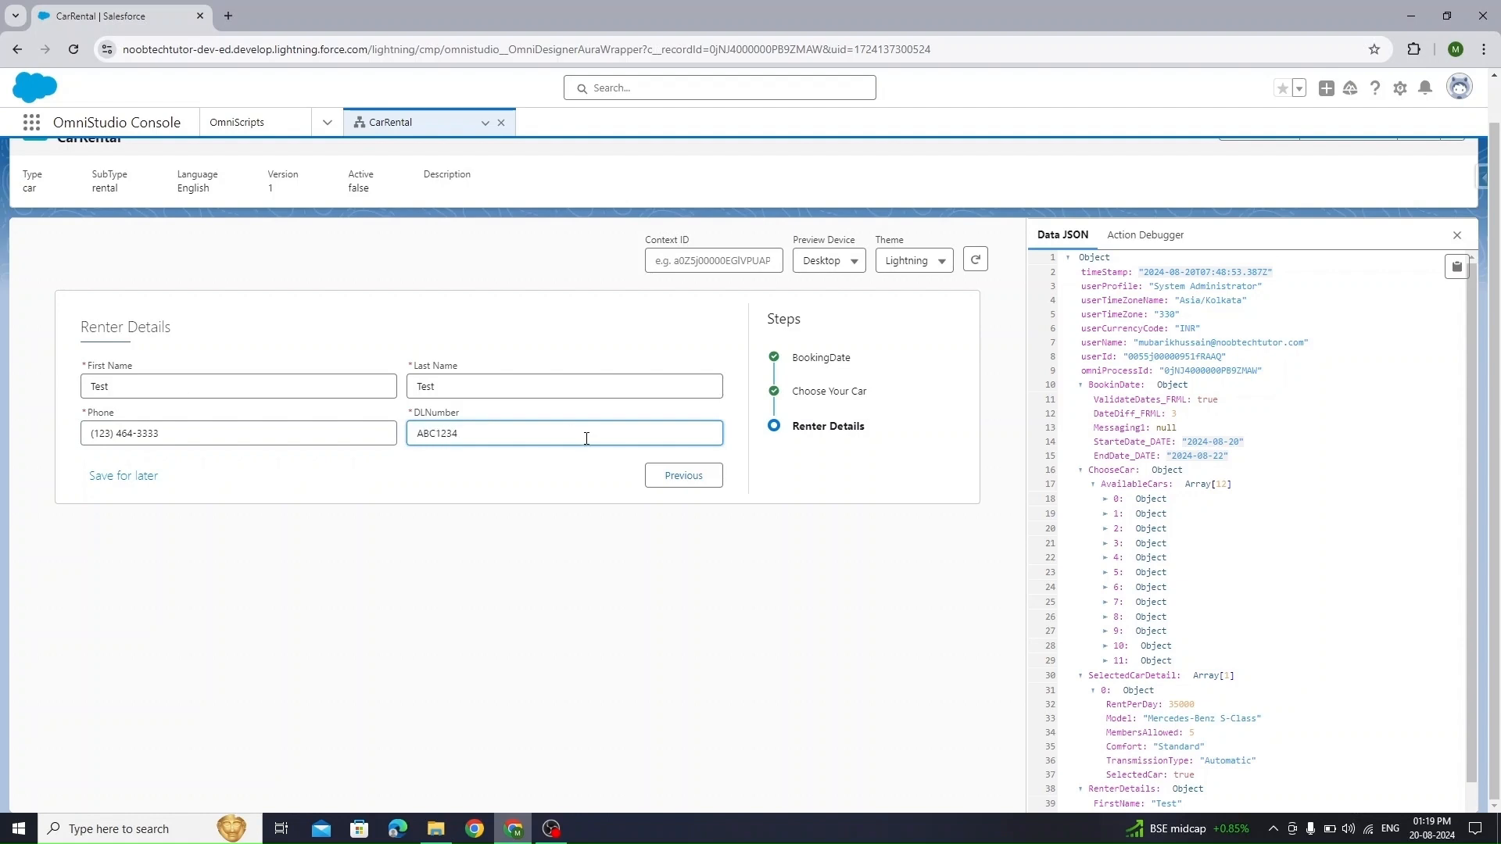
left_click(774, 625)
Copy the preview's complete data JSON to the clipboard
scroll(1286, 618, "down", 1)
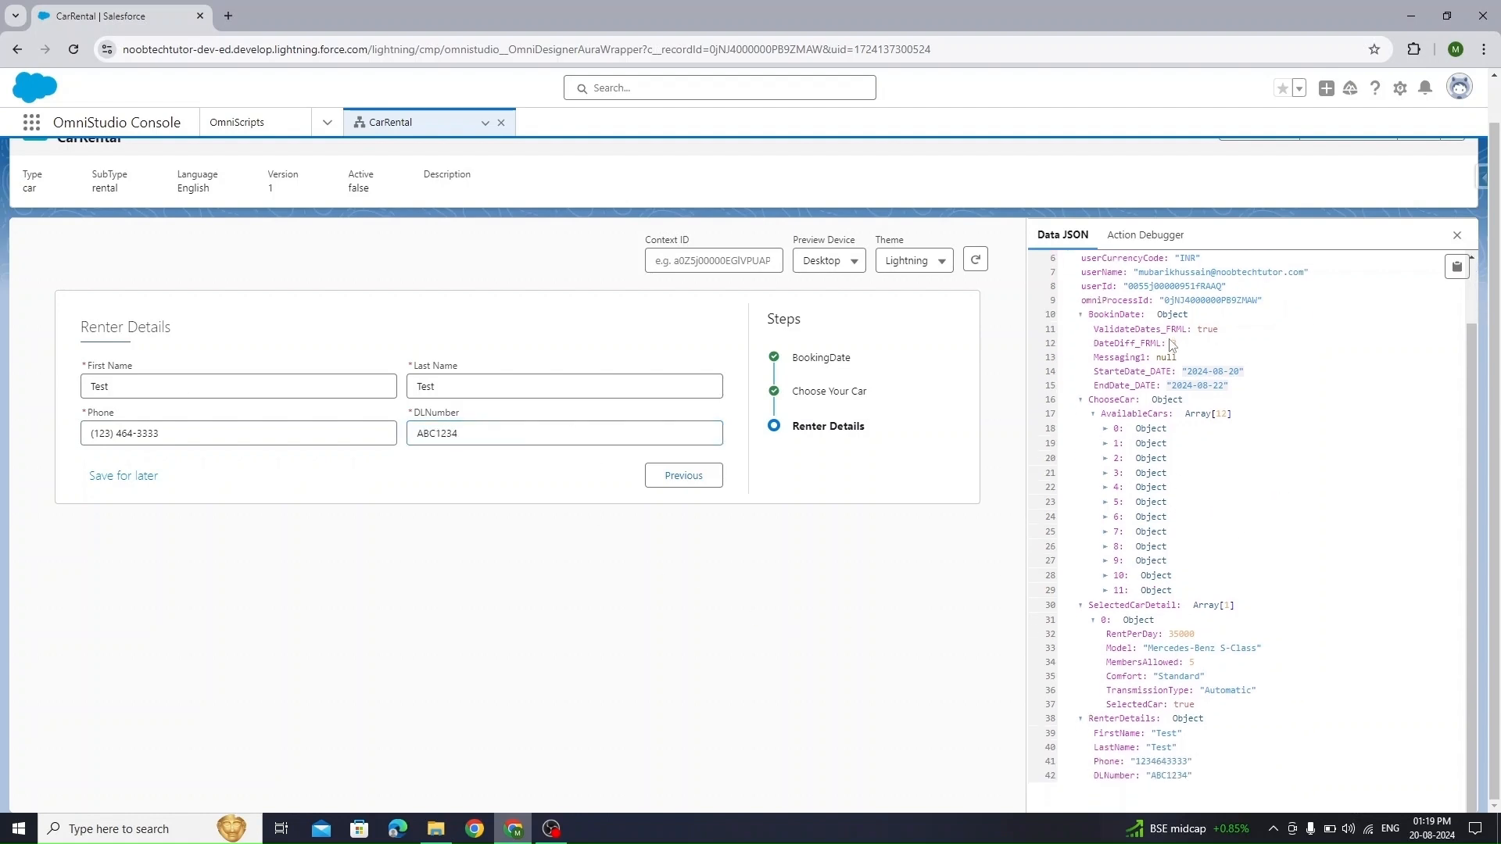
scroll(1170, 344, "up", 3)
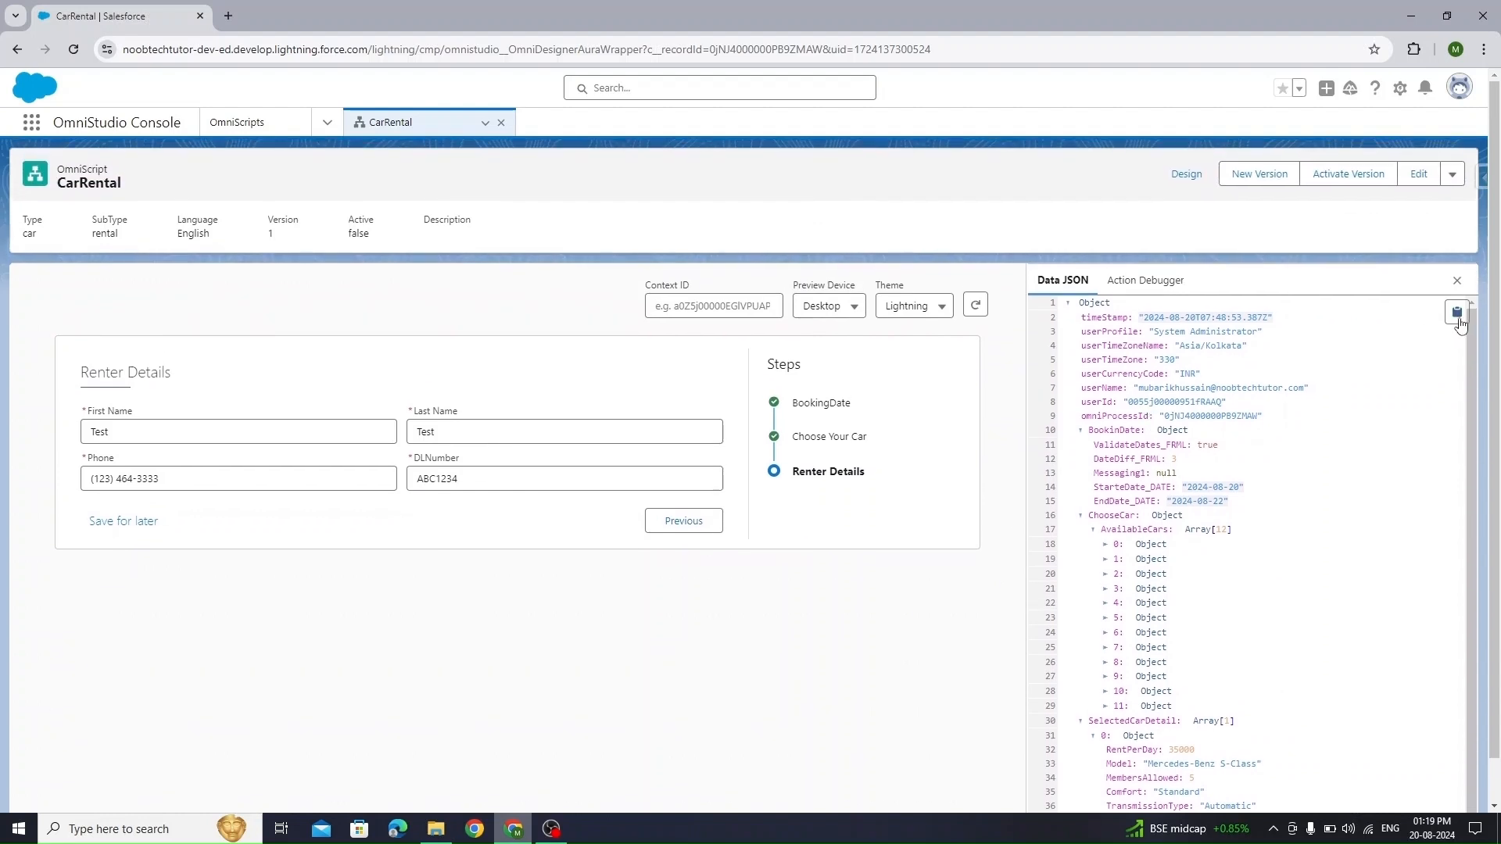
left_click(1458, 314)
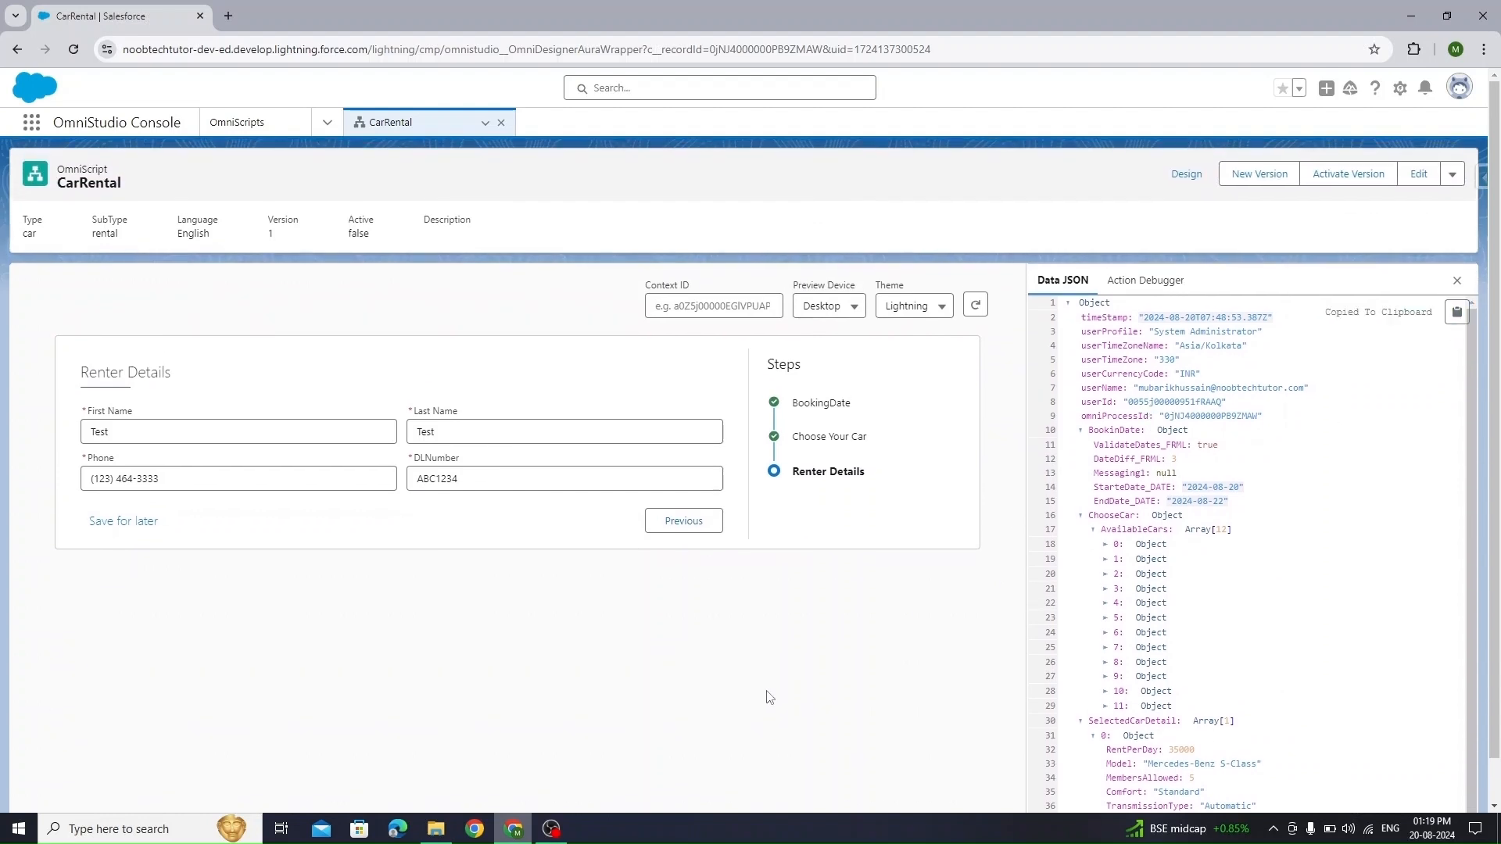
Open jsonblob.com in a new browser tab
left_click(227, 14)
type("da")
key("BackSpace")
key("BackSpace")
type("j")
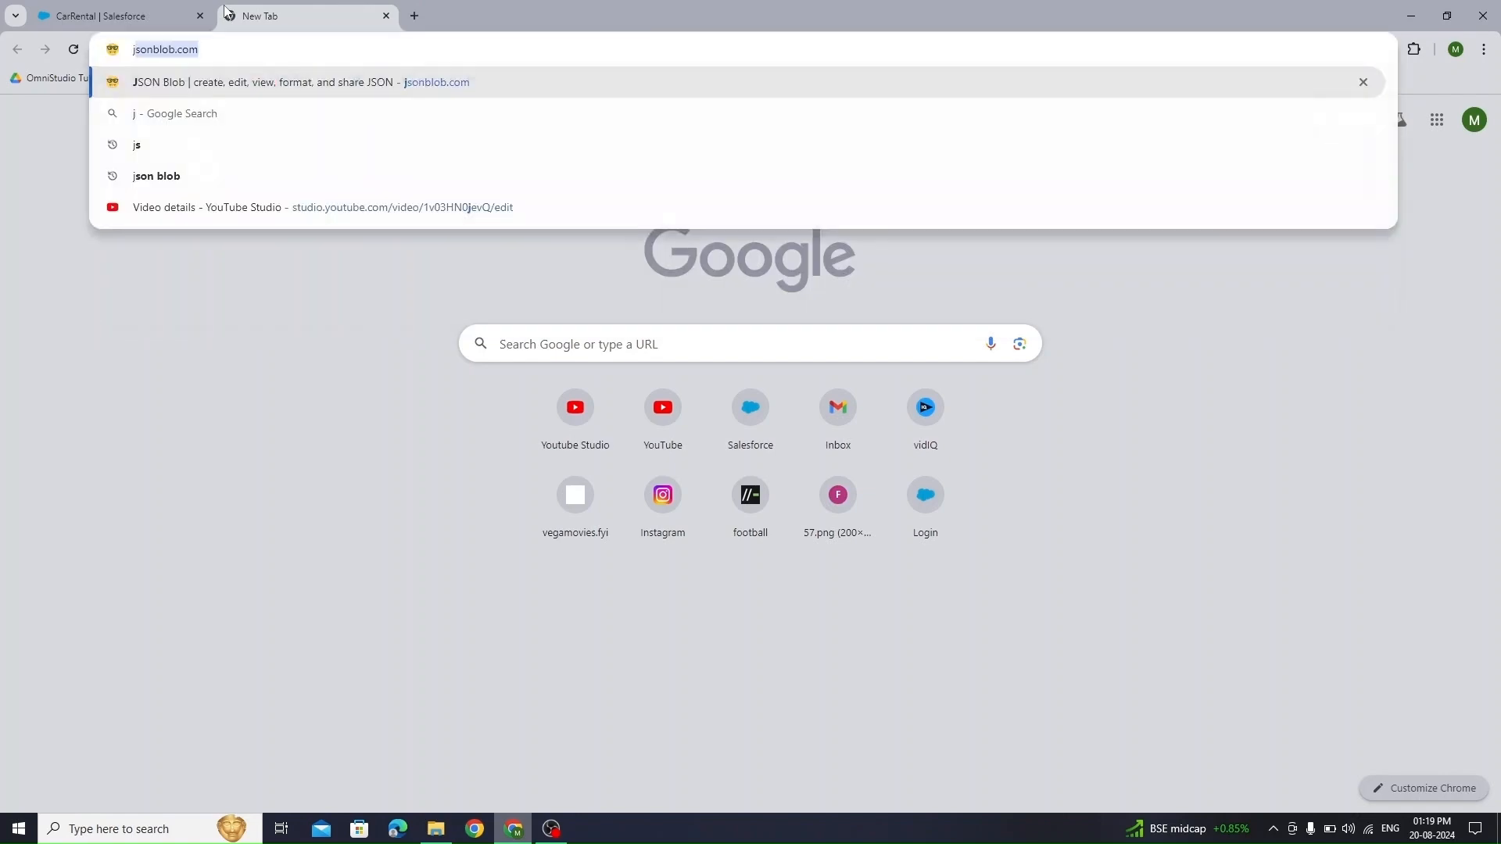
type("son")
key("Return")
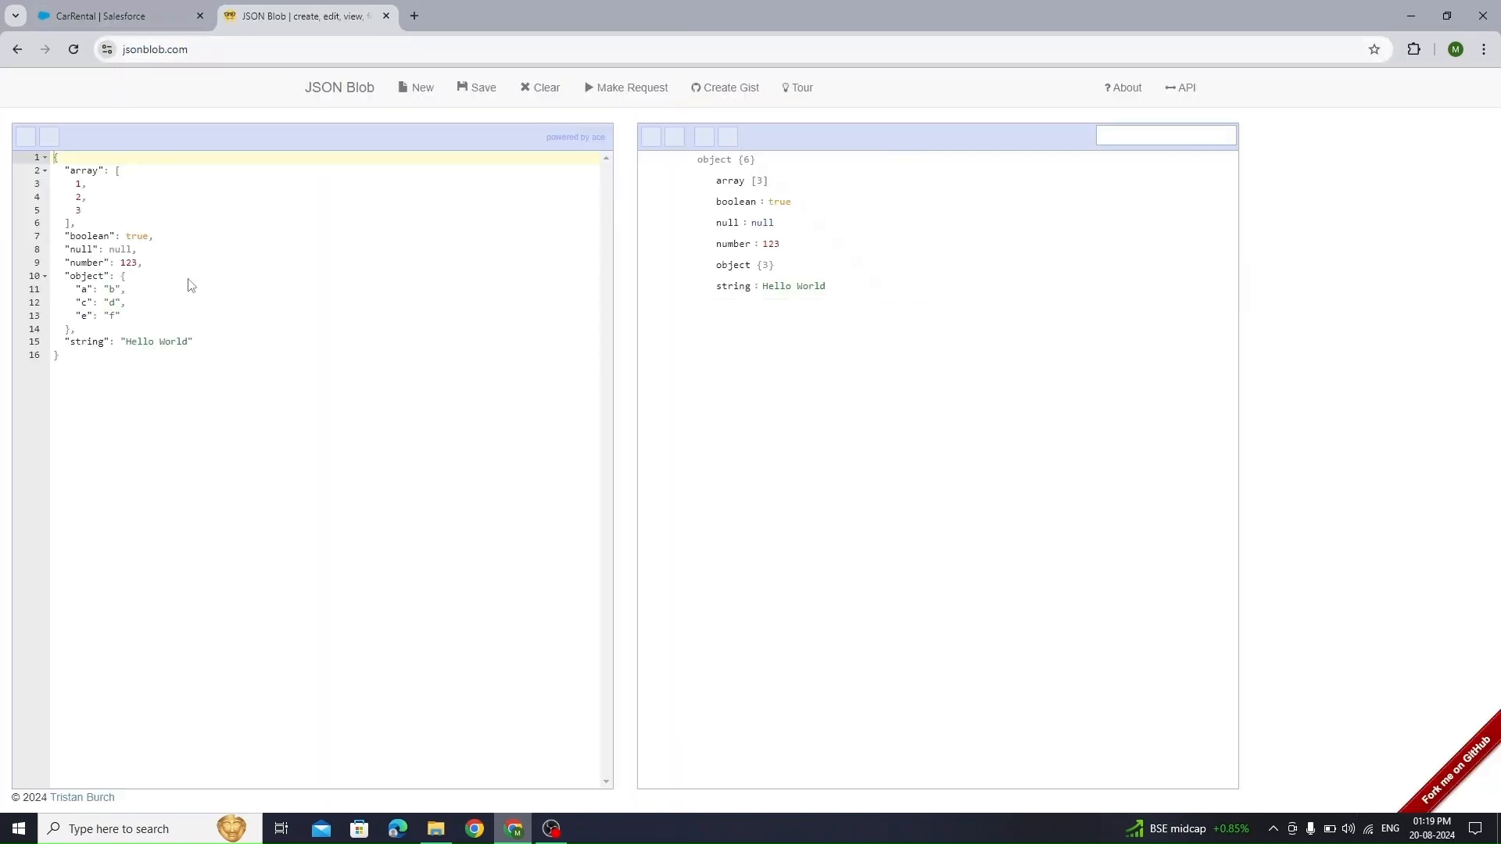
Replace the sample JSON with the copied OmniScript data and format it
left_click(190, 285)
key("ctrl+a")
key("ctrl+v")
left_click(25, 137)
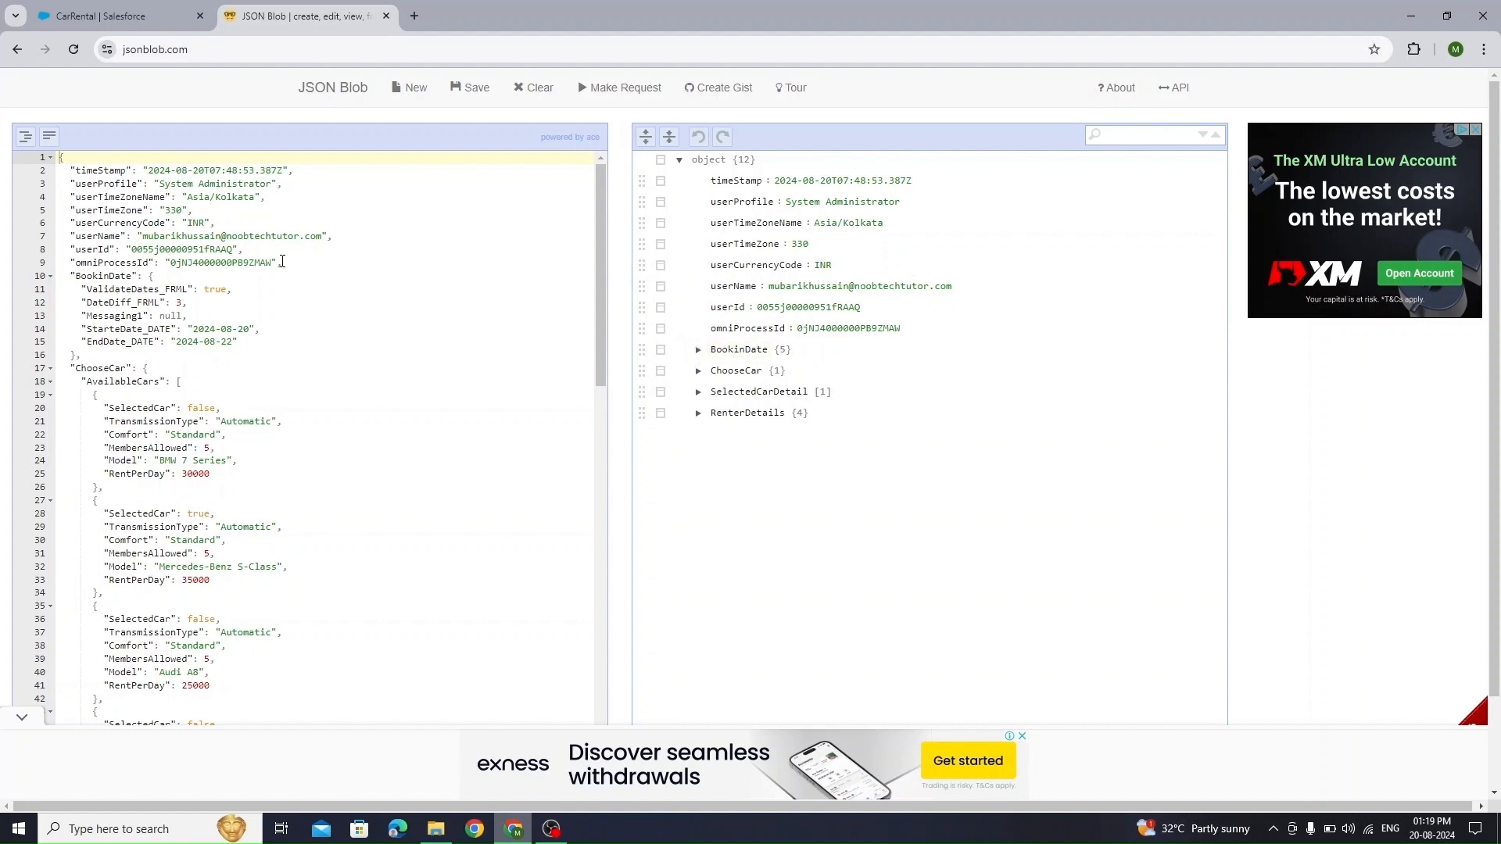
Delete the metadata entries from timeStamp through omniProcessId in the JSON text
left_click_drag(289, 262, 60, 170)
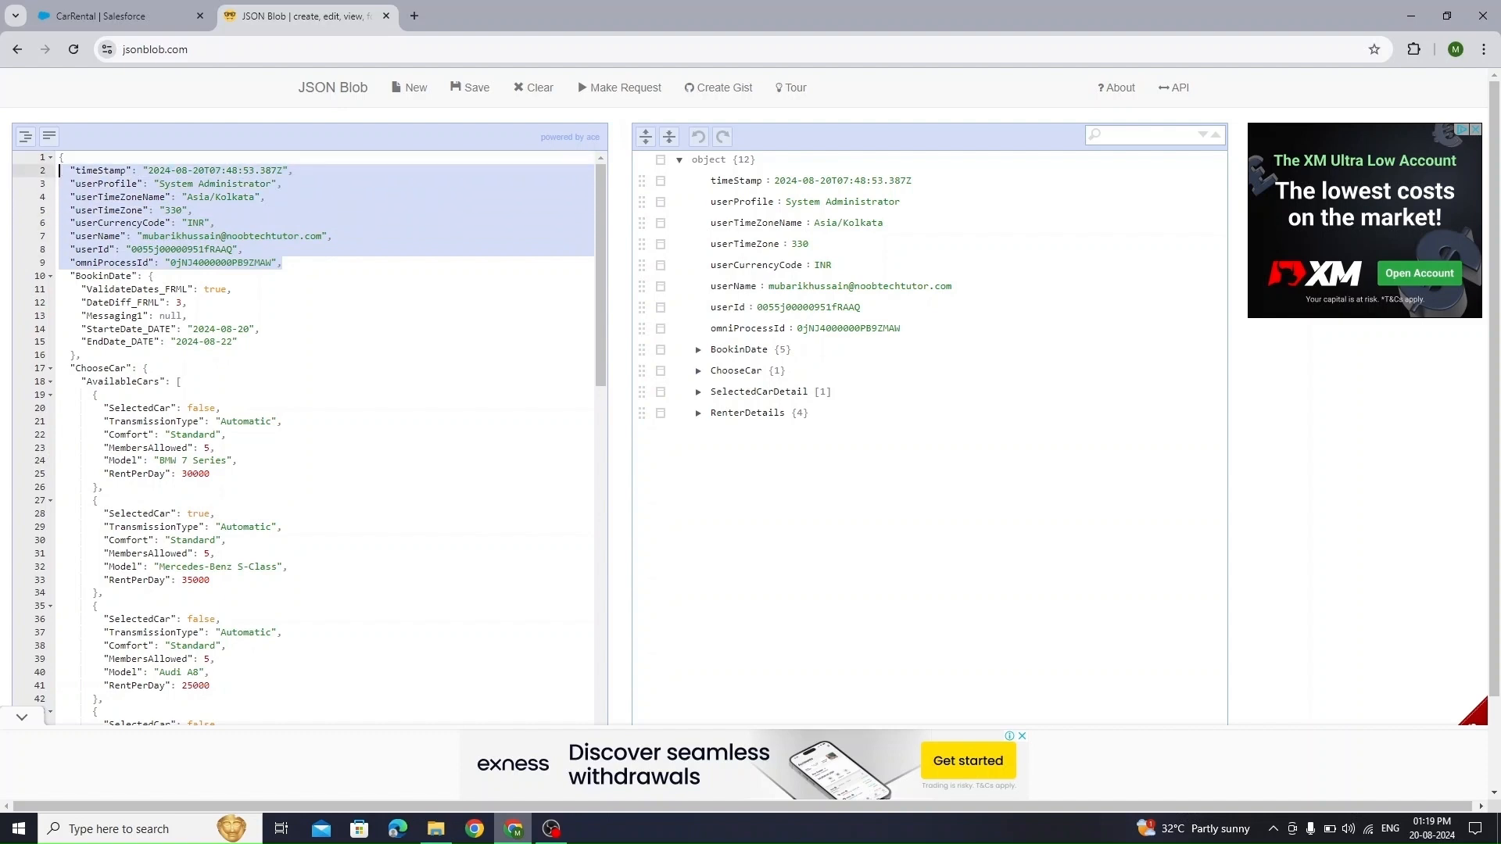
key("BackSpace")
key("BackSpace")
Remove the ValidateDates_FRML and Messaging1 entries from the BookinDate node
key("Down")
key("Down")
key("Down")
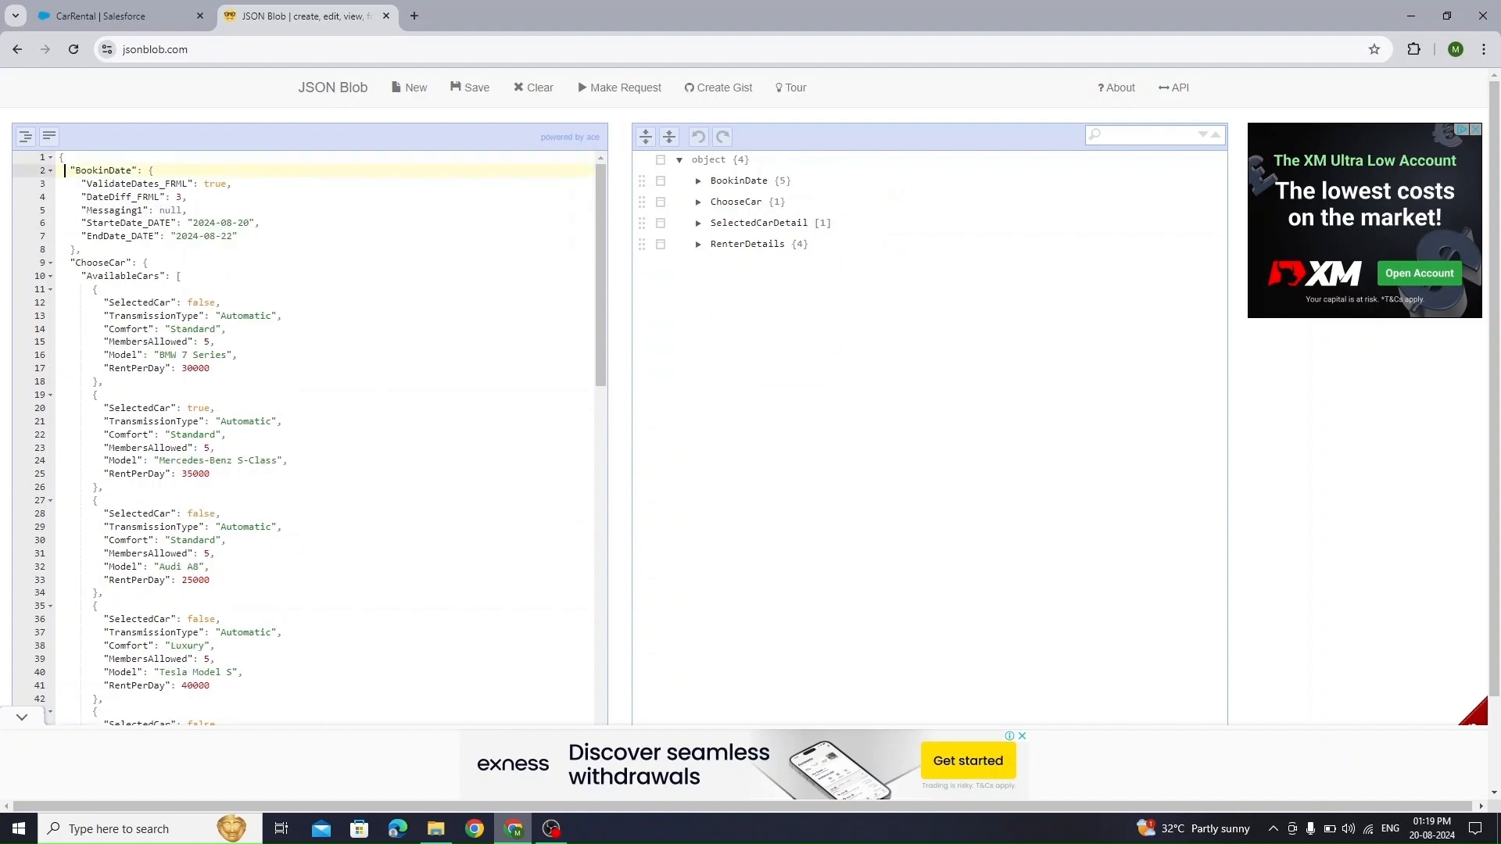
key("Up")
key("Up")
key("Down")
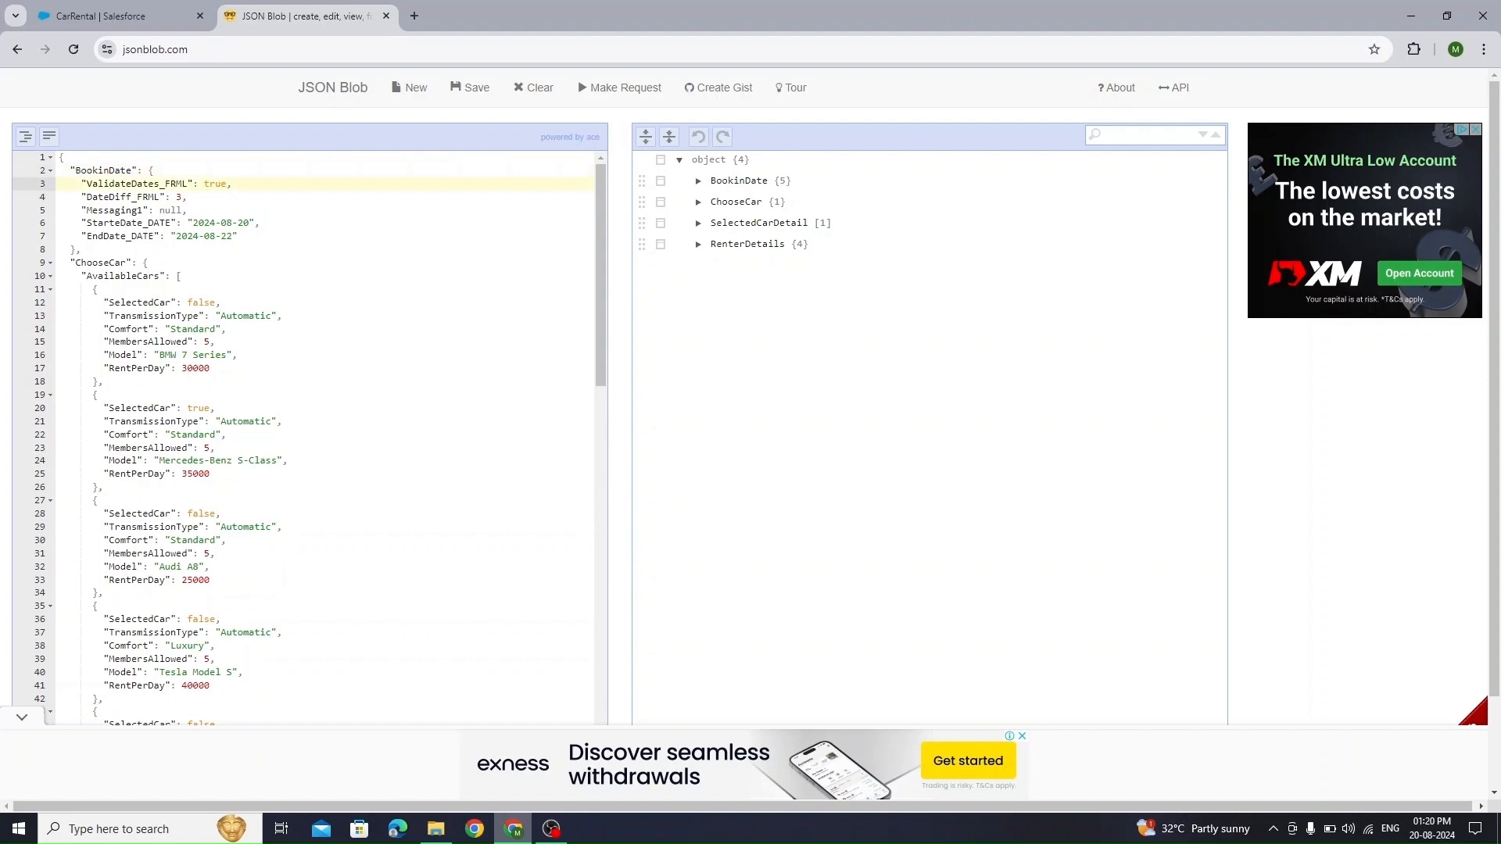
key("shift+Down")
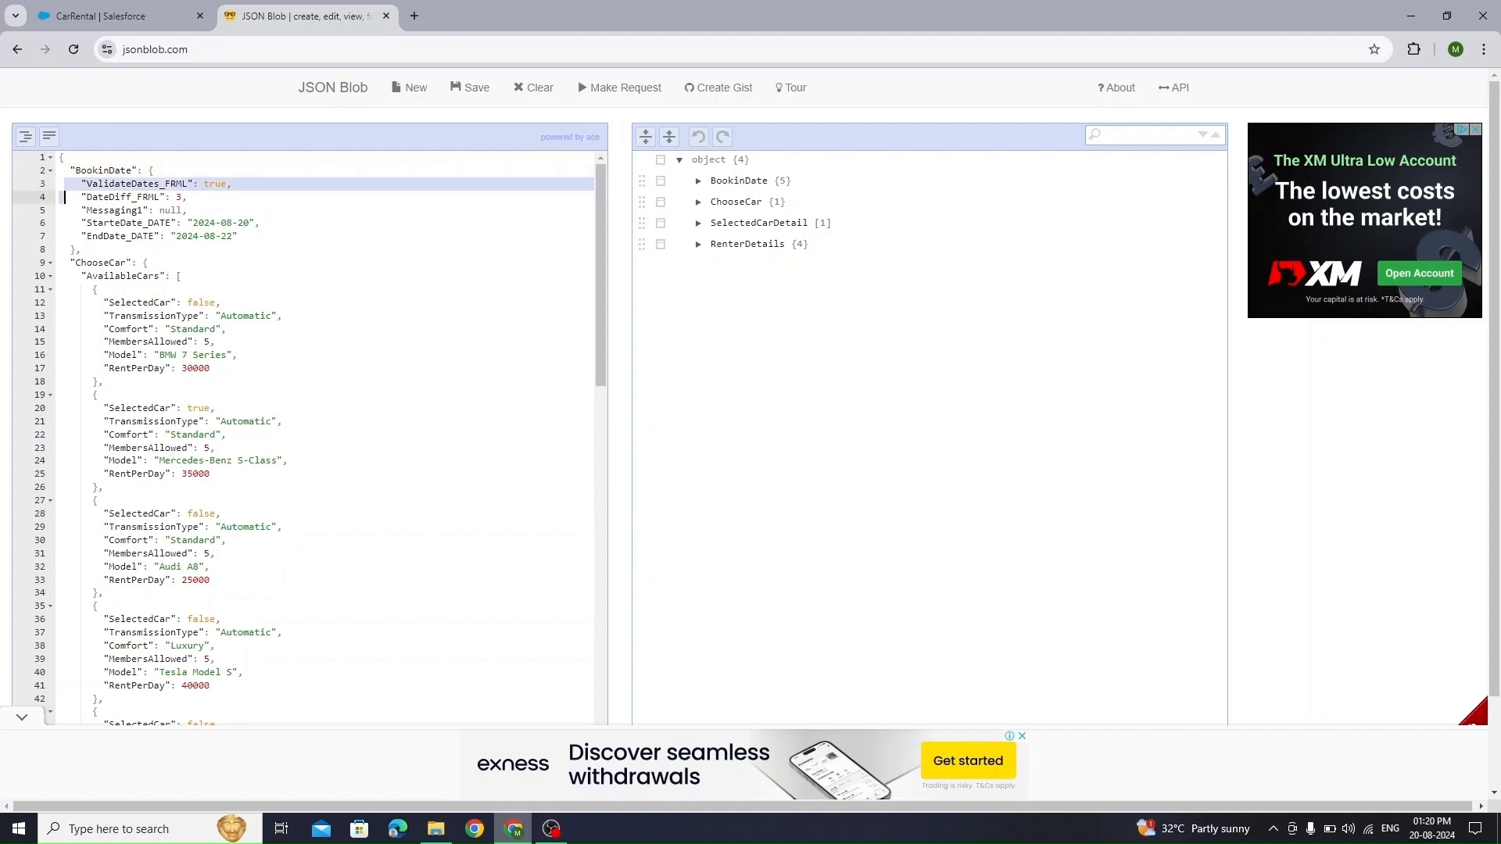
key("BackSpace")
key("Down")
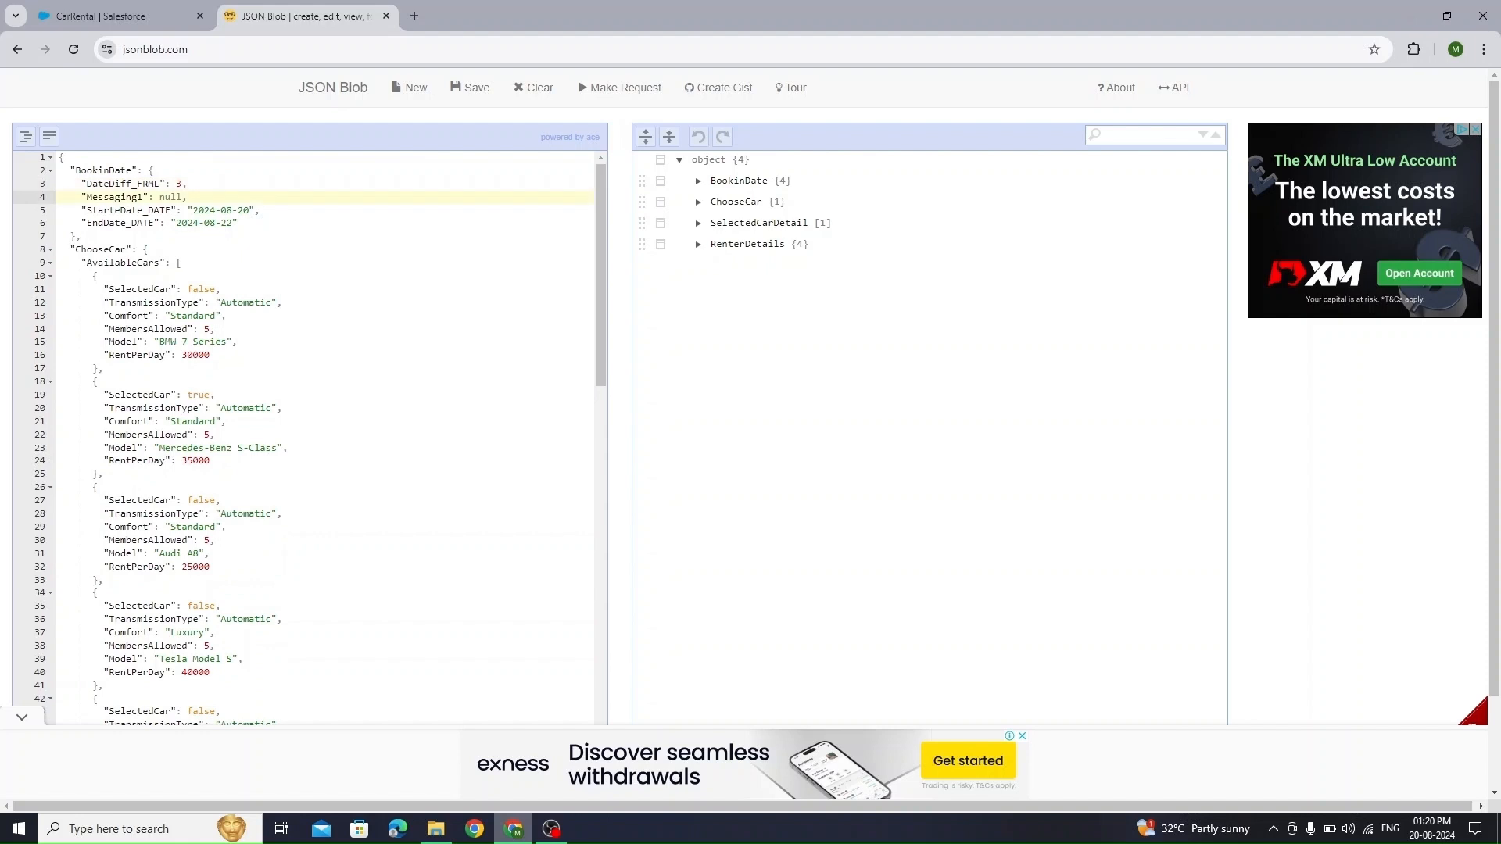
key("shift+Down")
key("BackSpace")
Collapse the ChooseCar node and delete it from the JSON
key("Down")
key("Down")
key("Down")
key("Down")
key("Down")
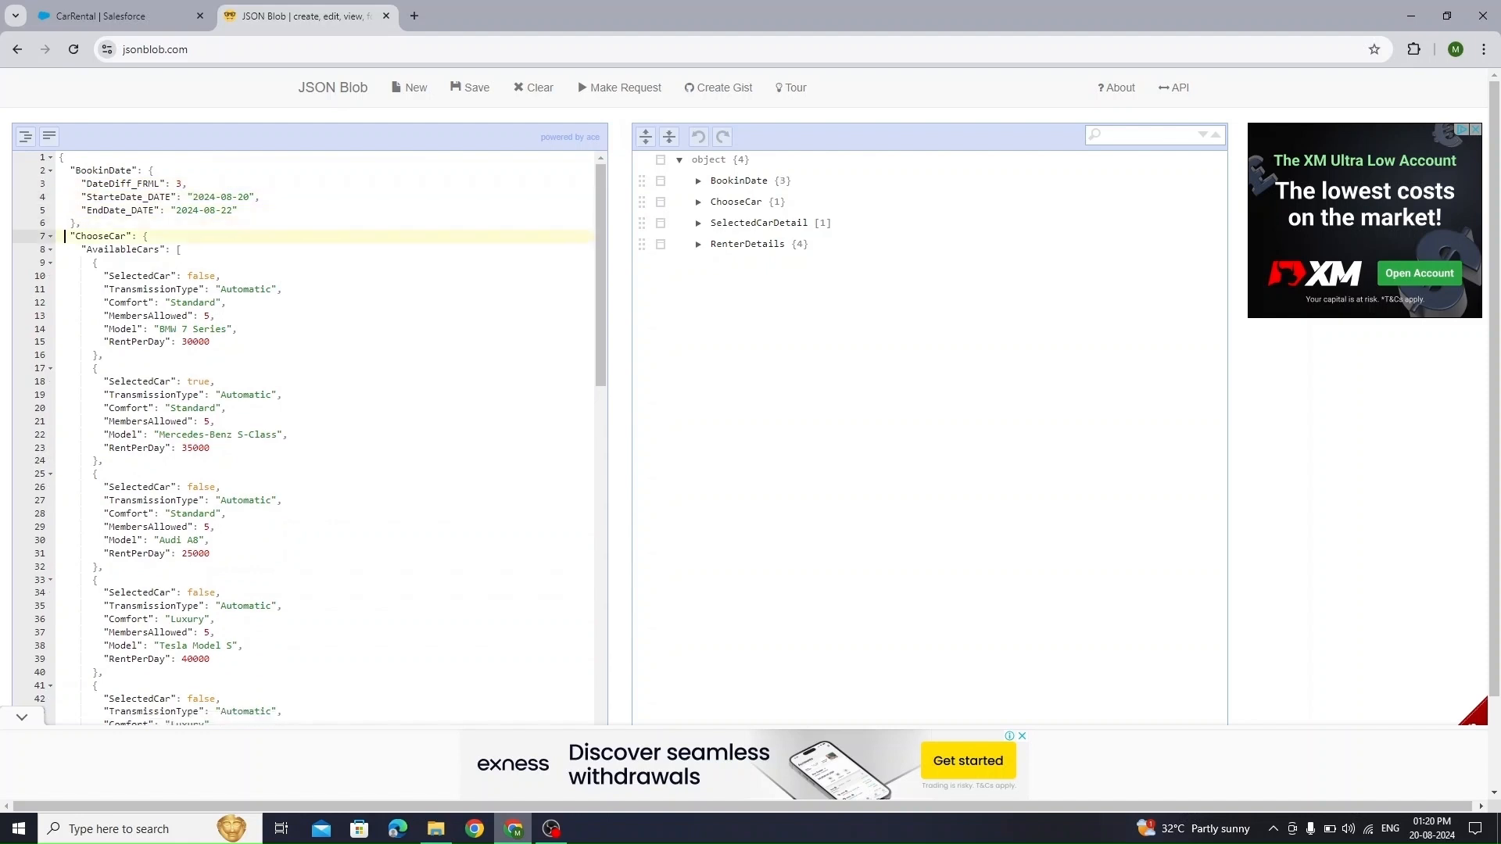
key("Up")
key("Up")
left_click(50, 237)
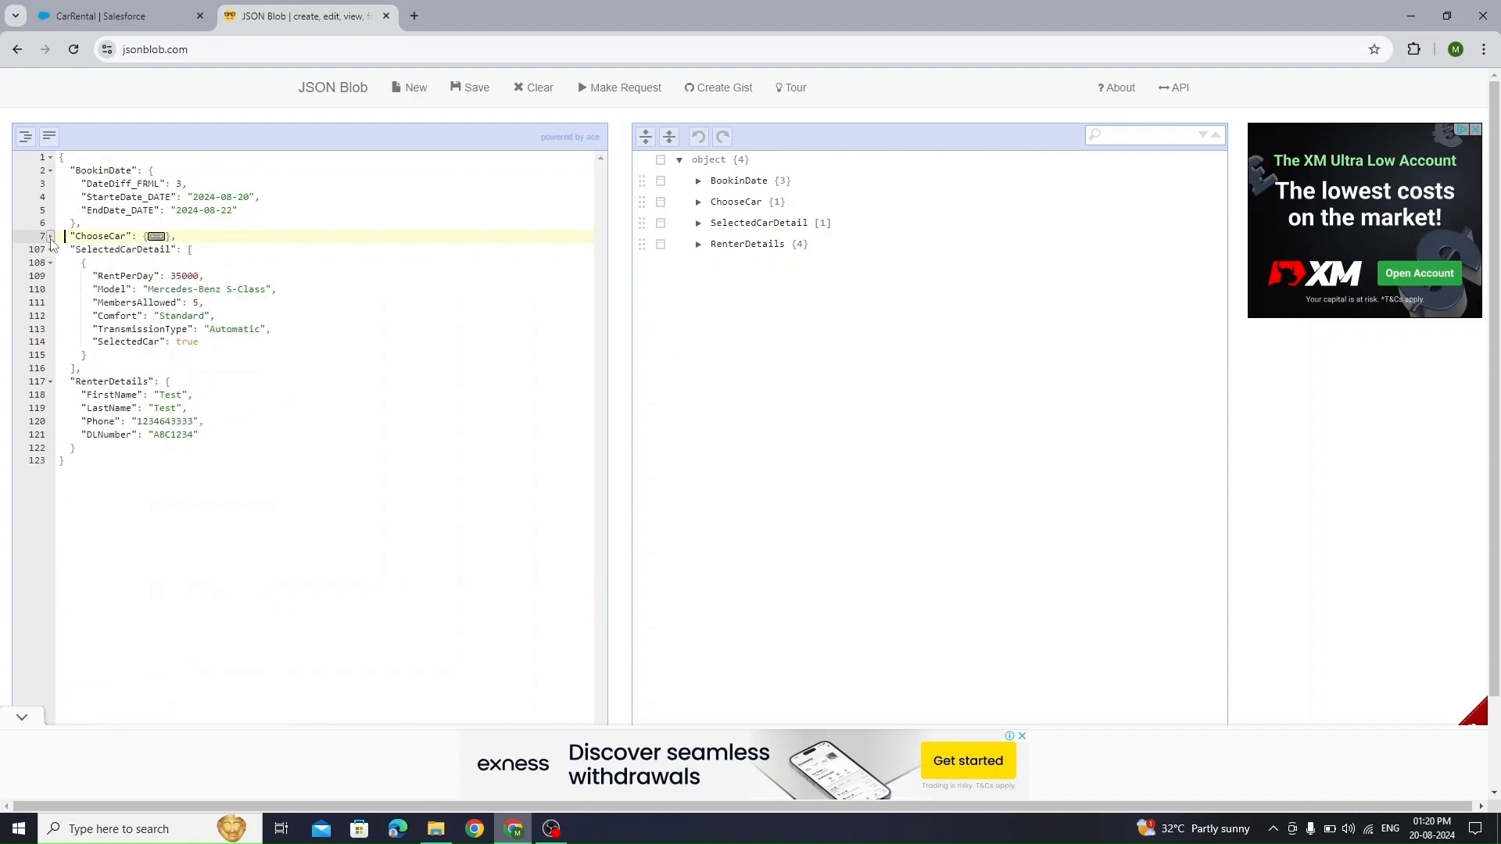
key("shift+Up")
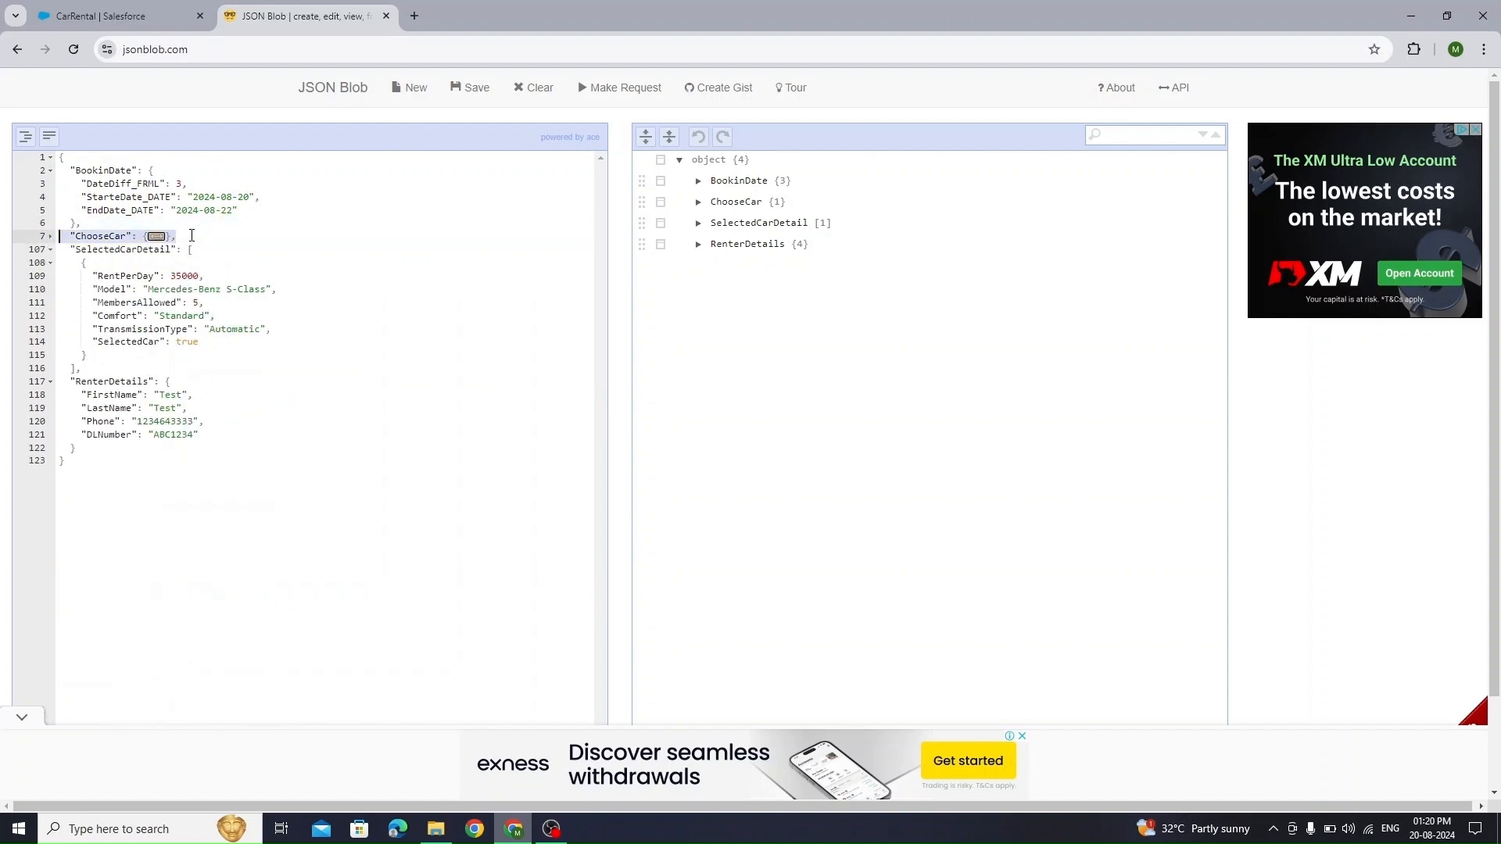
key("BackSpace")
Review the trimmed JSON and expand the BookinDate, SelectedCarDetail and RenterDetails nodes in the tree view
key("Down")
key("Down")
key("Down")
key("Down")
key("Down")
key("Down")
key("Down")
key("Down")
key("Down")
key("Down")
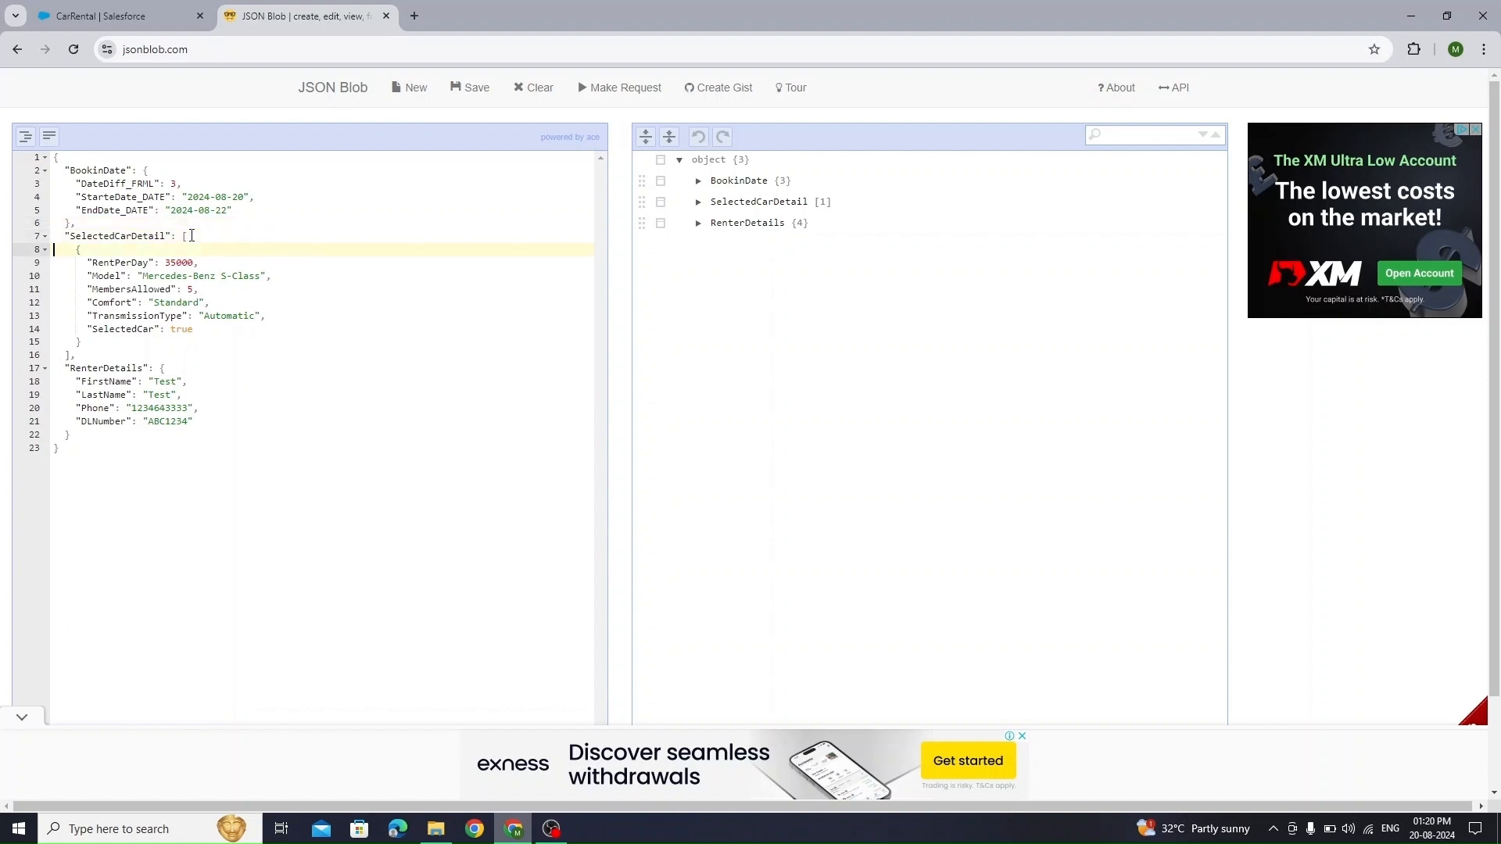
key("Down")
key("Down")
key("Down")
key("Down")
key("Down")
key("Down")
key("Down")
key("Down")
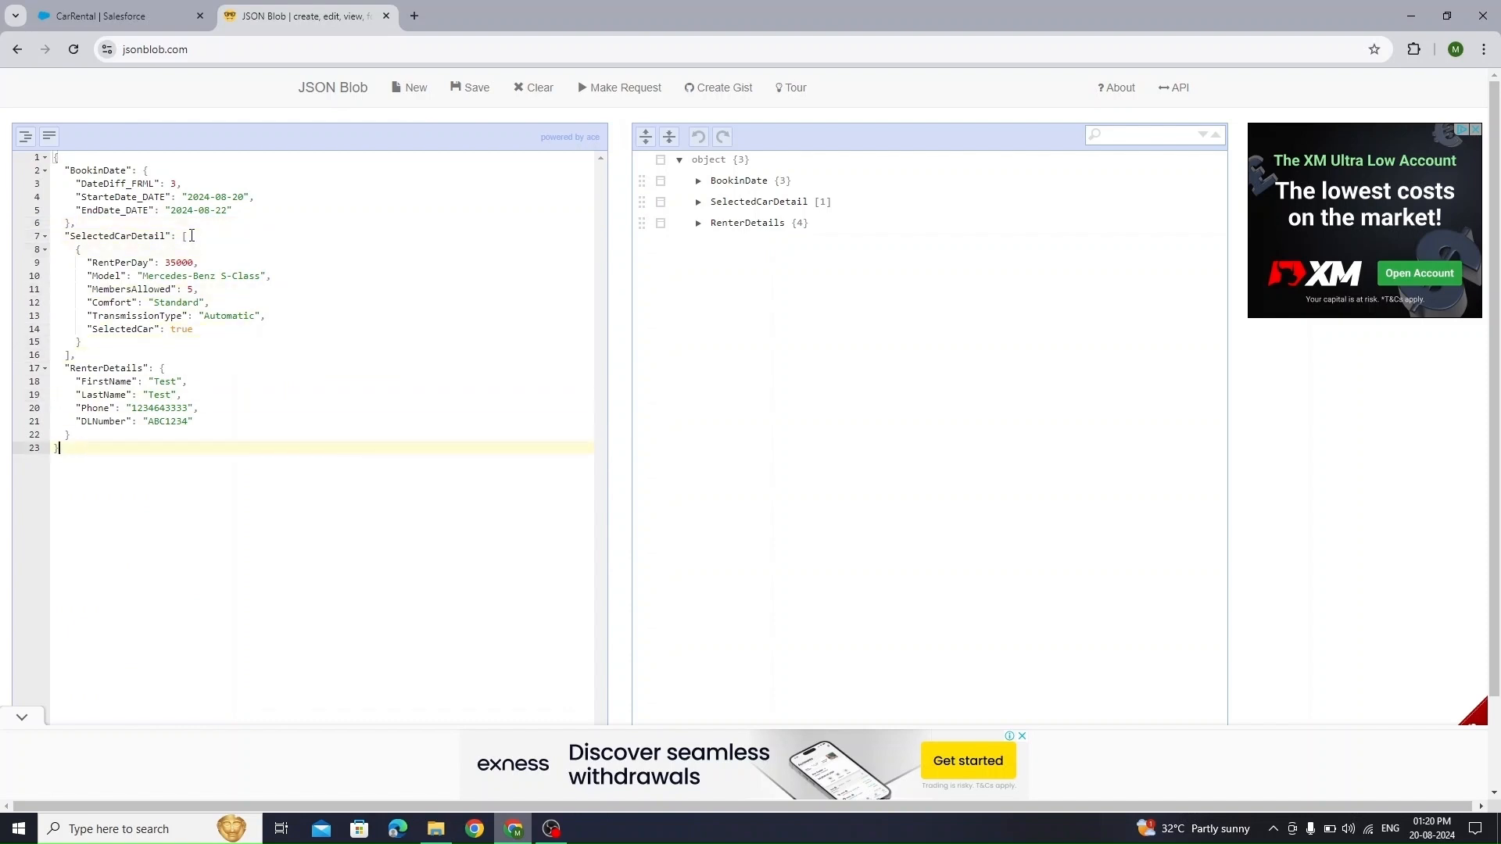
left_click(698, 181)
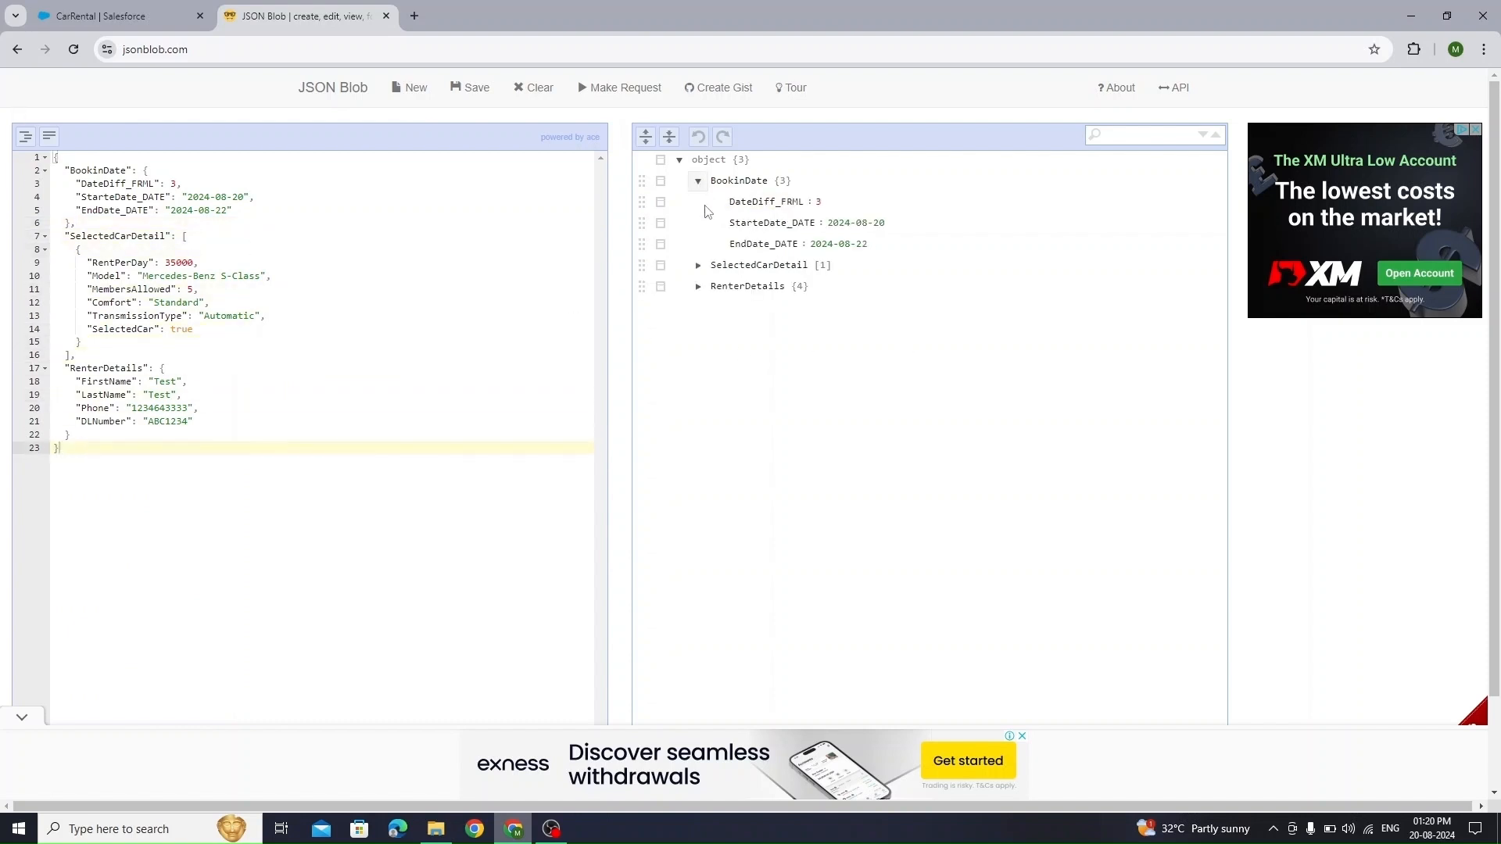
left_click(698, 265)
left_click(698, 307)
left_click(717, 287)
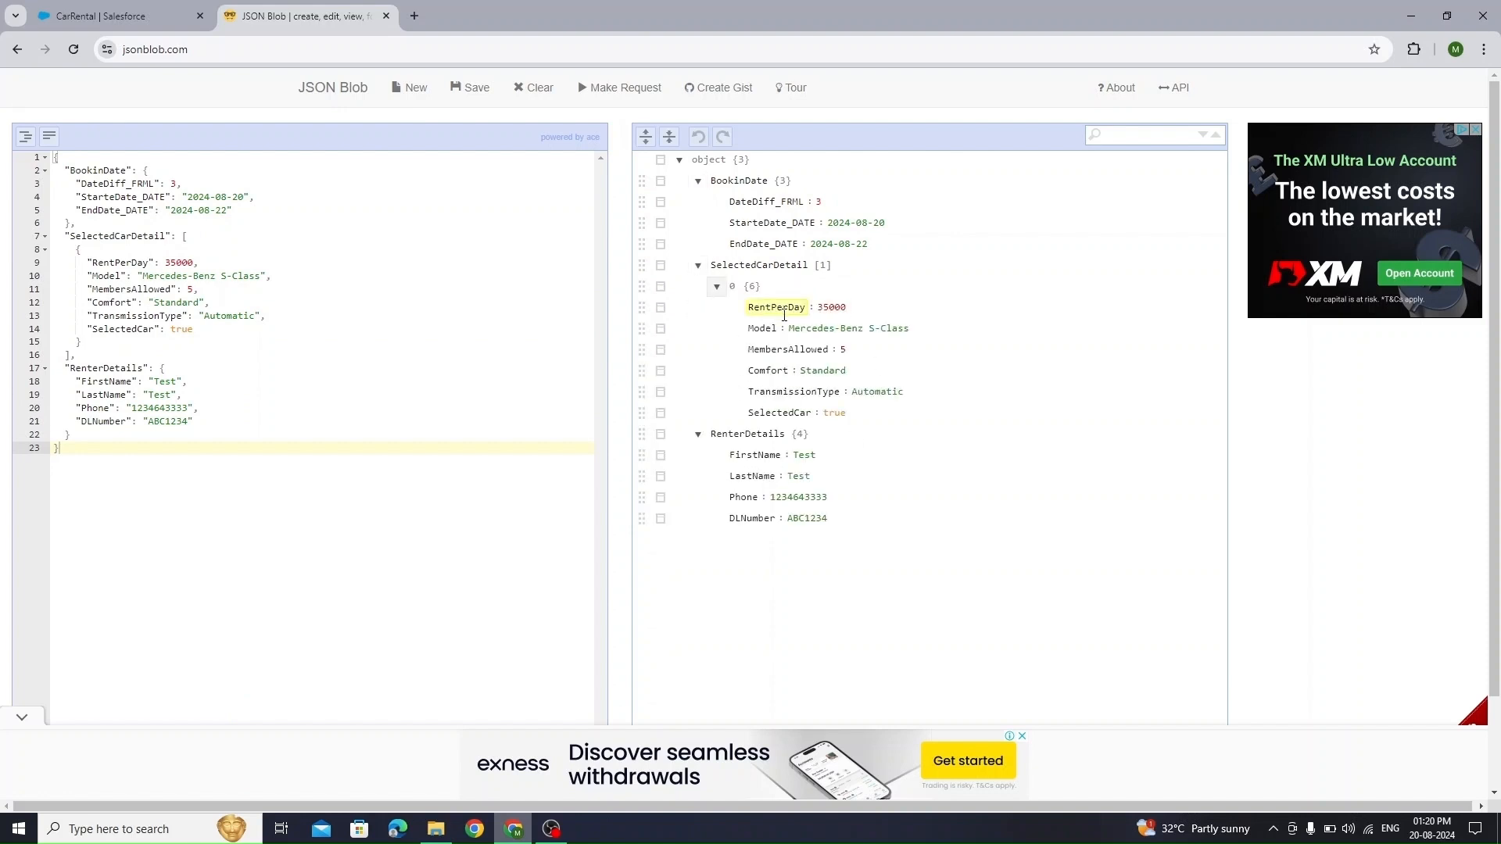
Switch back to the CarRental OmniScript in Salesforce, return to its design view and collapse the RenterDetails step
left_click(112, 17)
left_click(1188, 176)
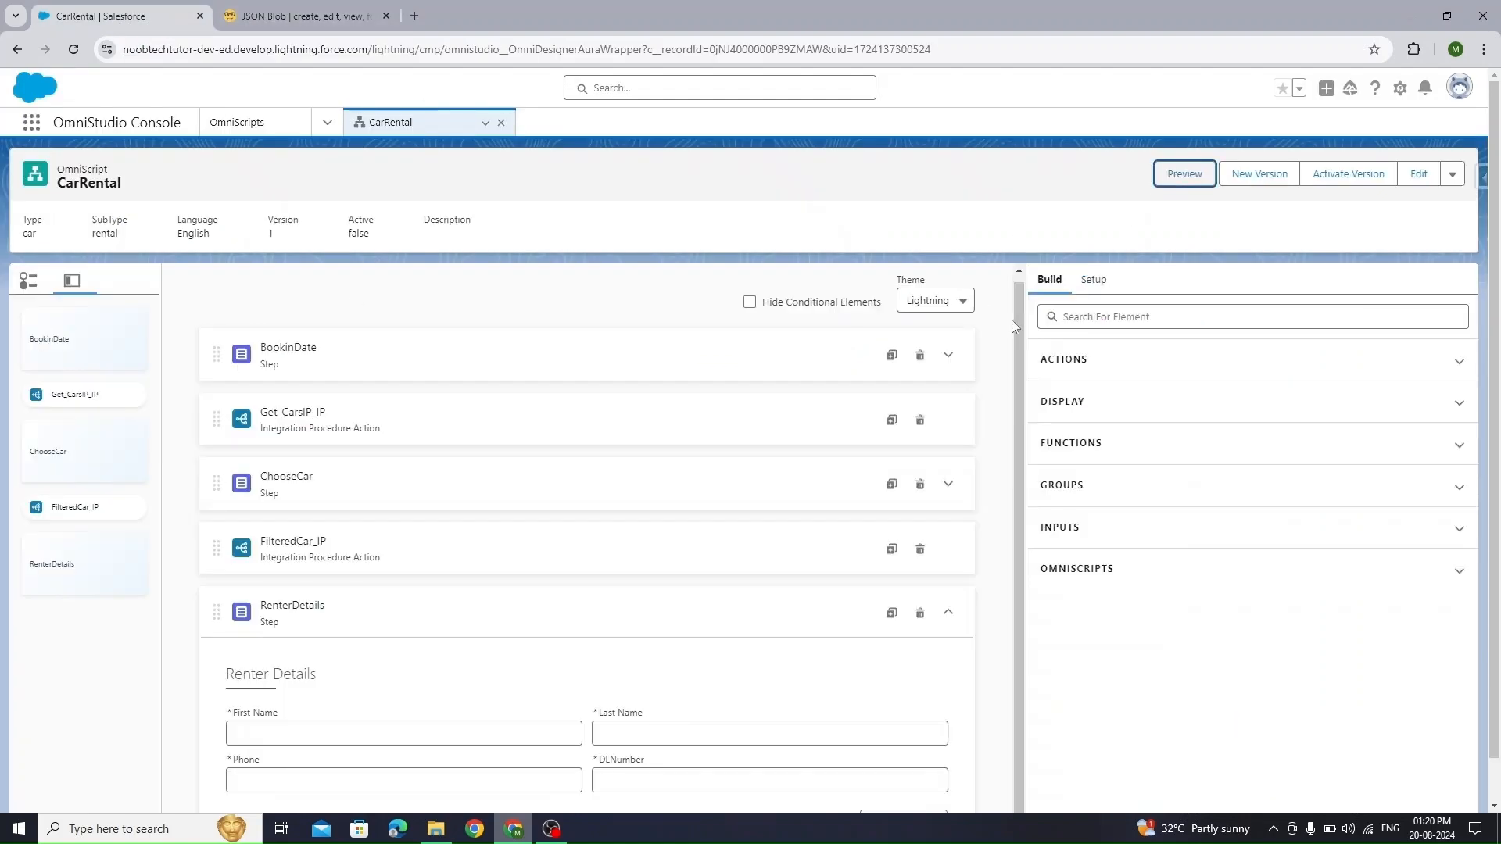
left_click(949, 613)
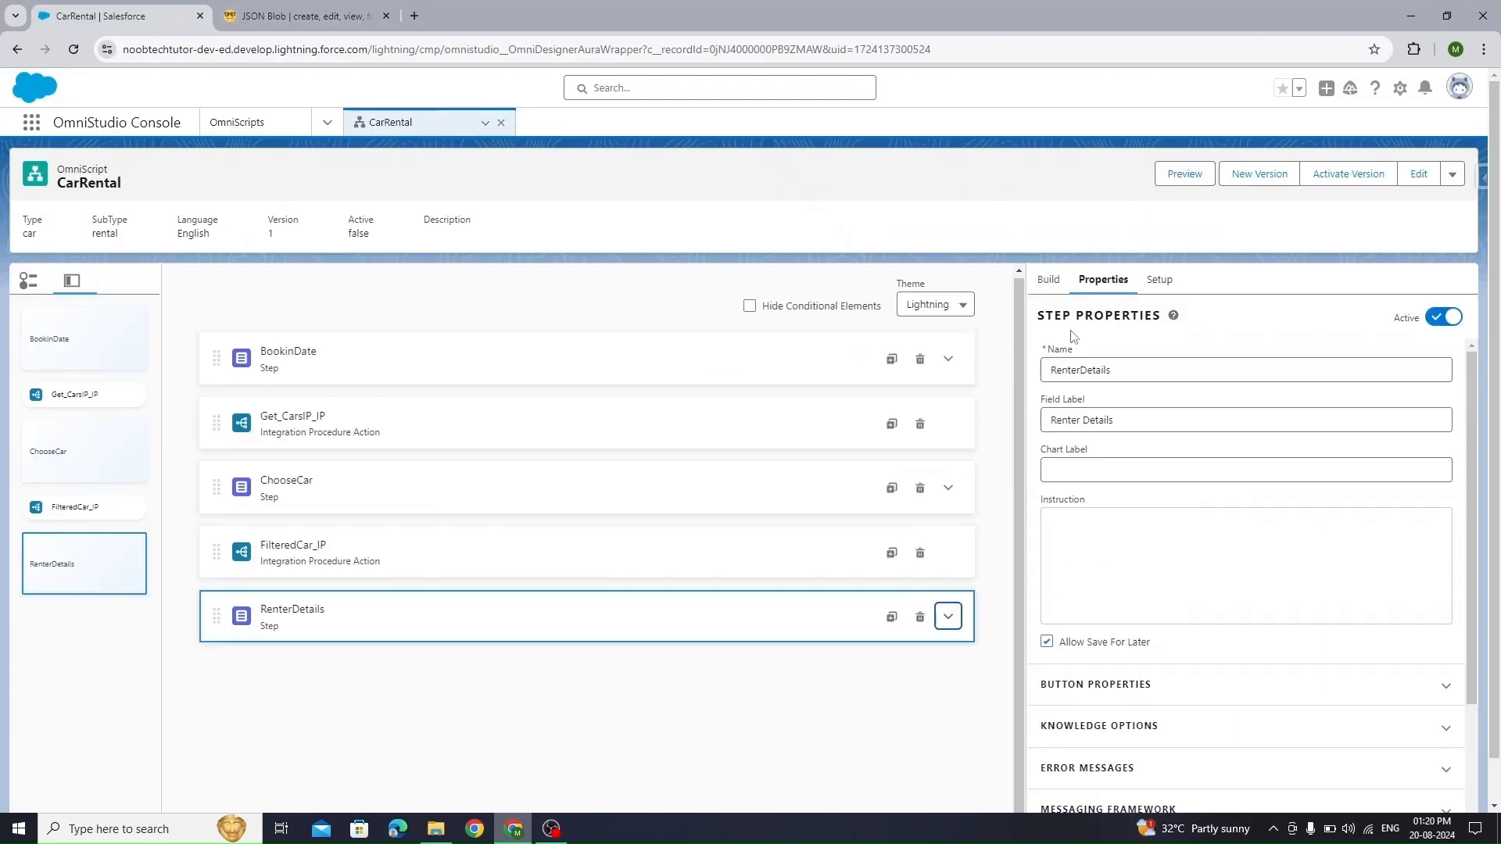
Search the elements for "ste" and add a Step element below RenterDetails
left_click(1048, 279)
left_click(1111, 317)
type("ste")
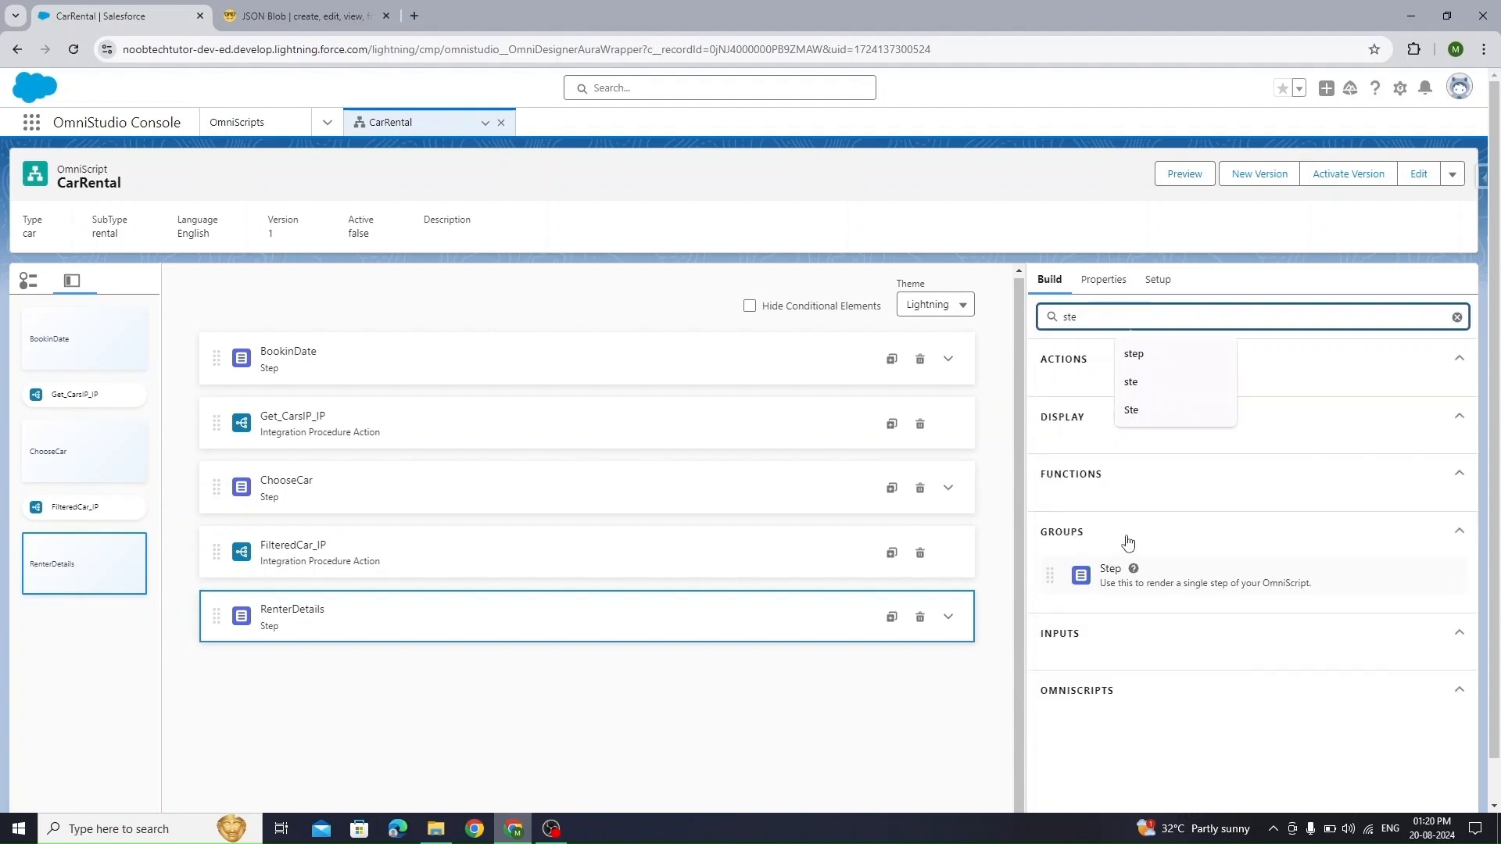
left_click_drag(1126, 576, 805, 696)
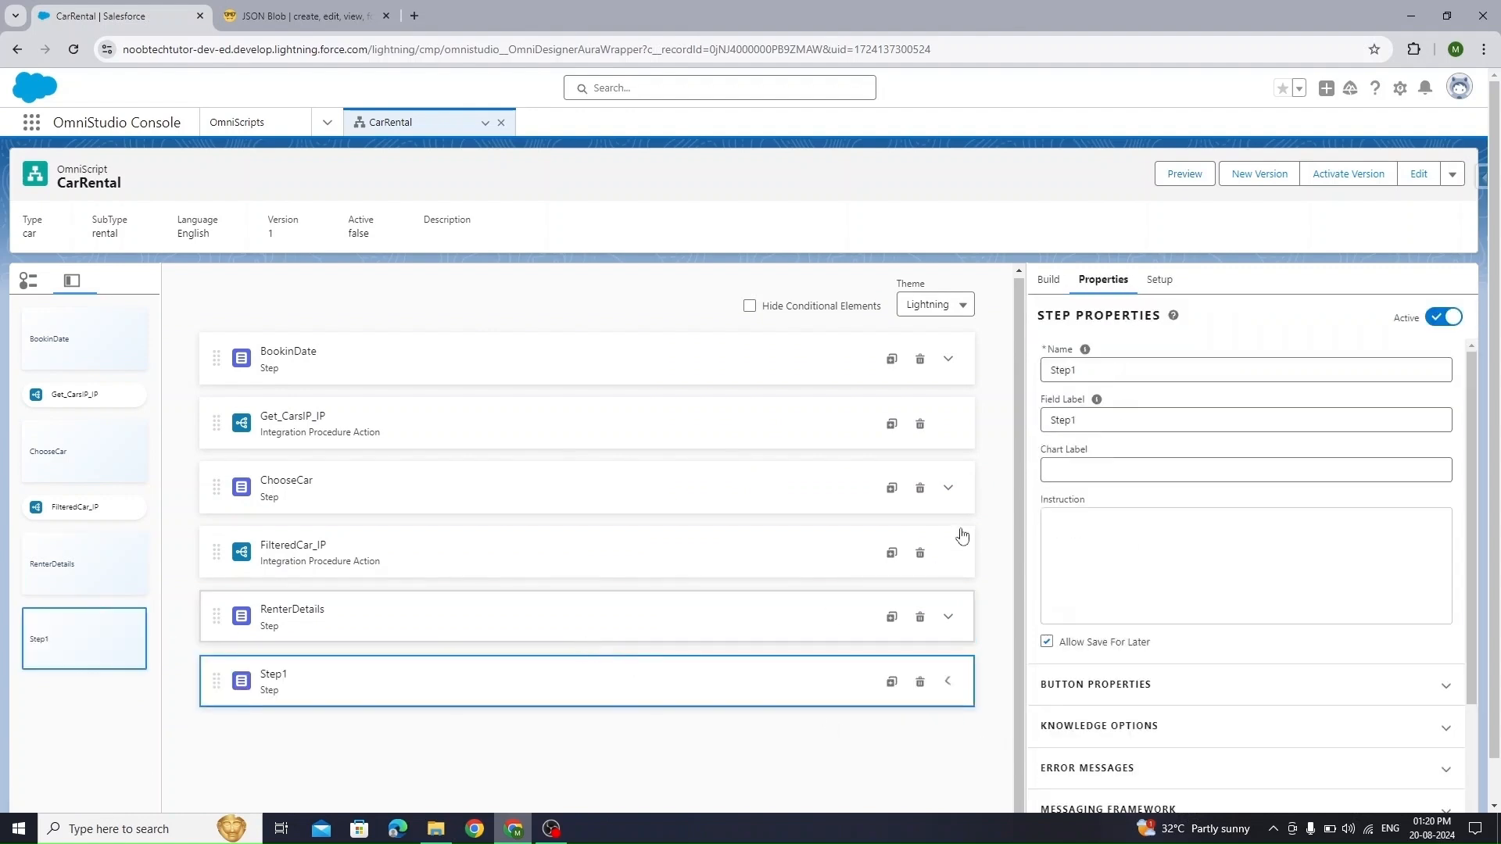
Name the new step Summary
double_click(1141, 373)
type("S")
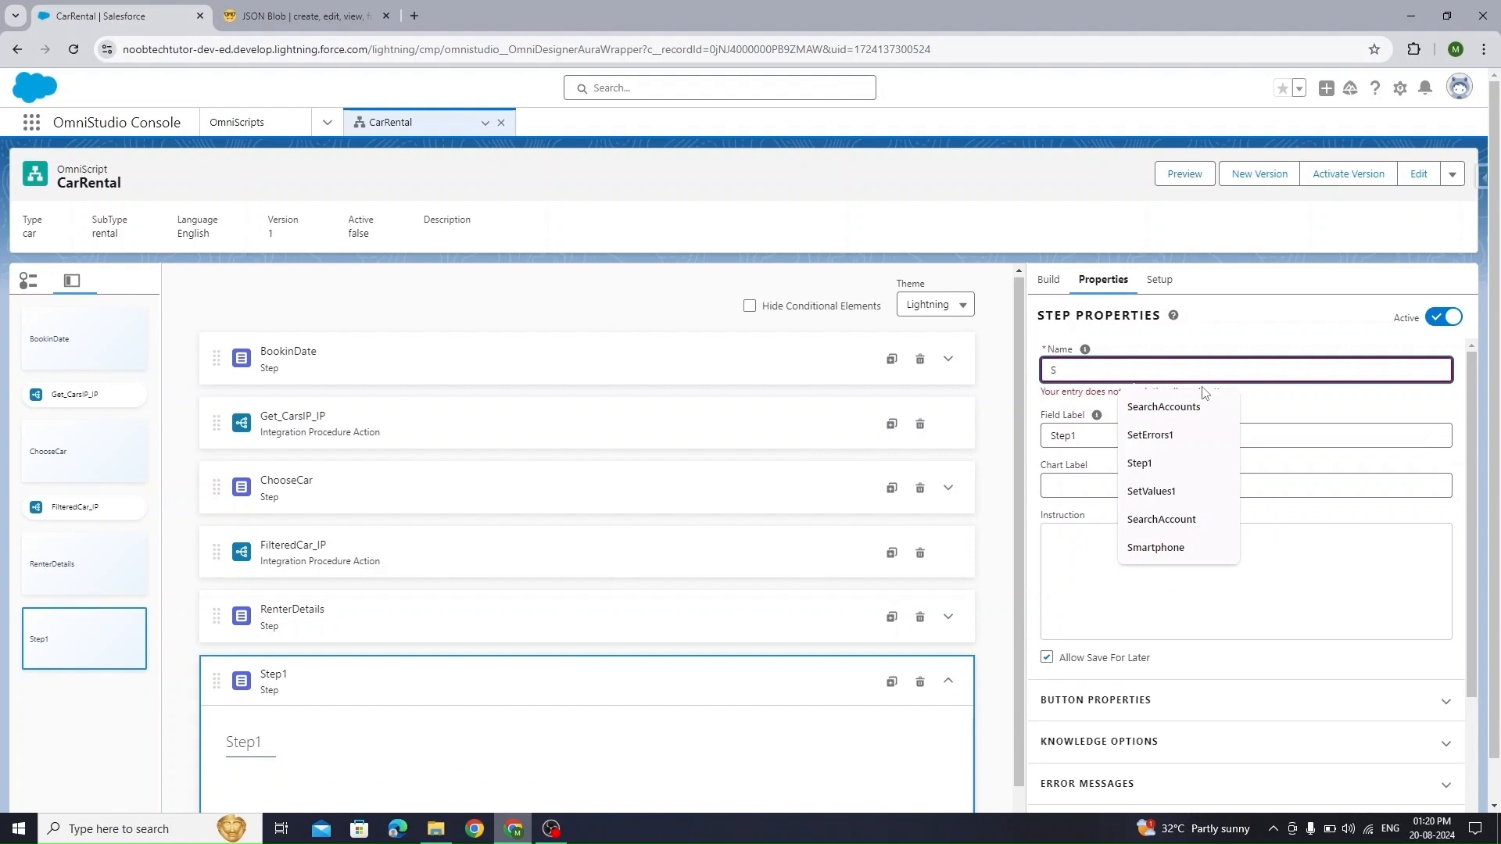
type("ummary")
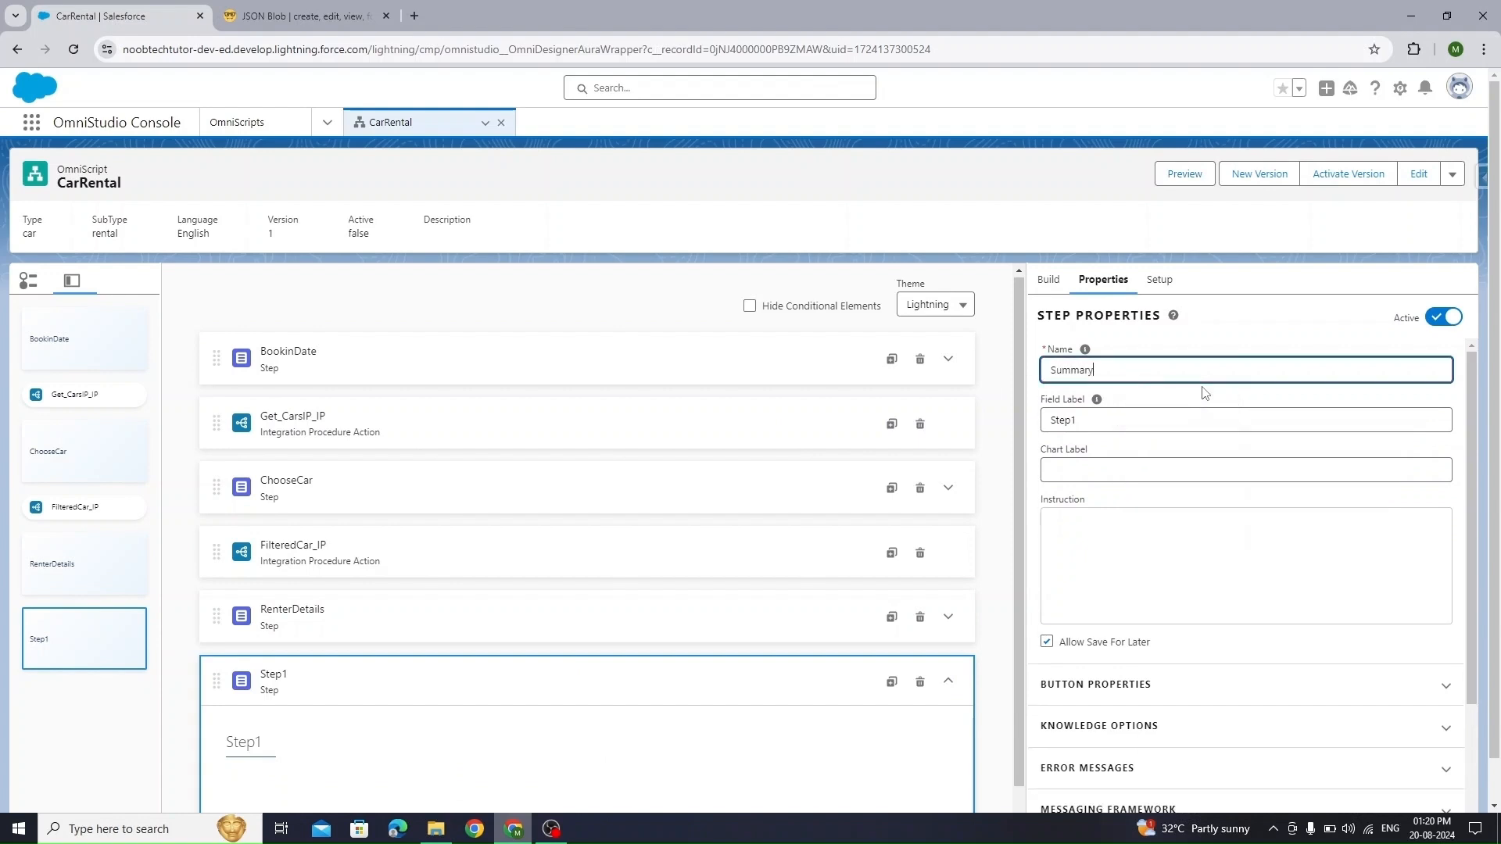
Copy the step's name into its field label so that the label reads Summary
scroll(704, 459, "down", 1)
key("ctrl+a")
key("ctrl+c")
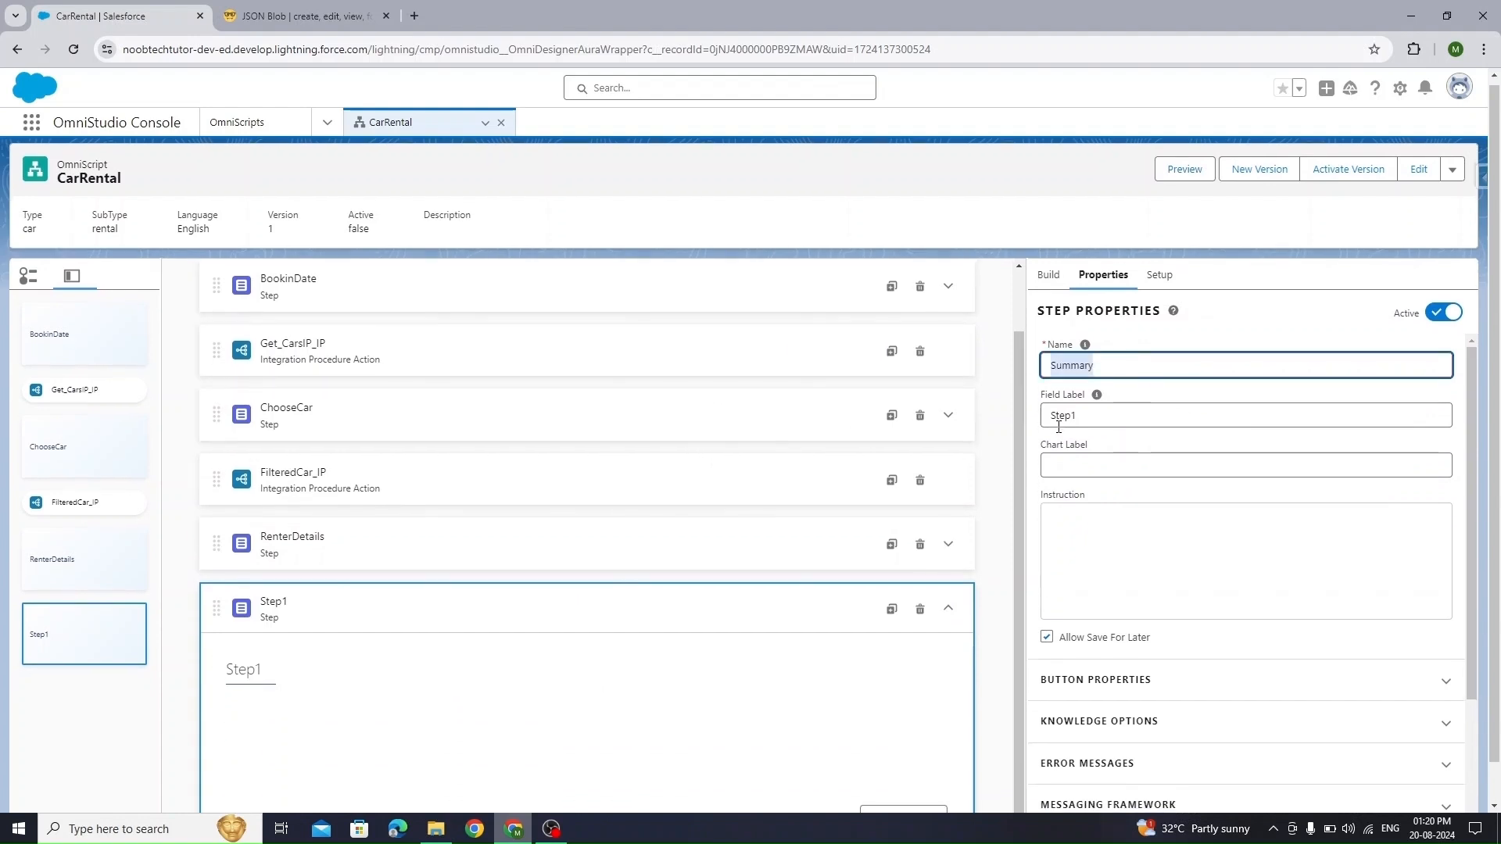
key("Tab")
key("Tab")
key("ctrl+v")
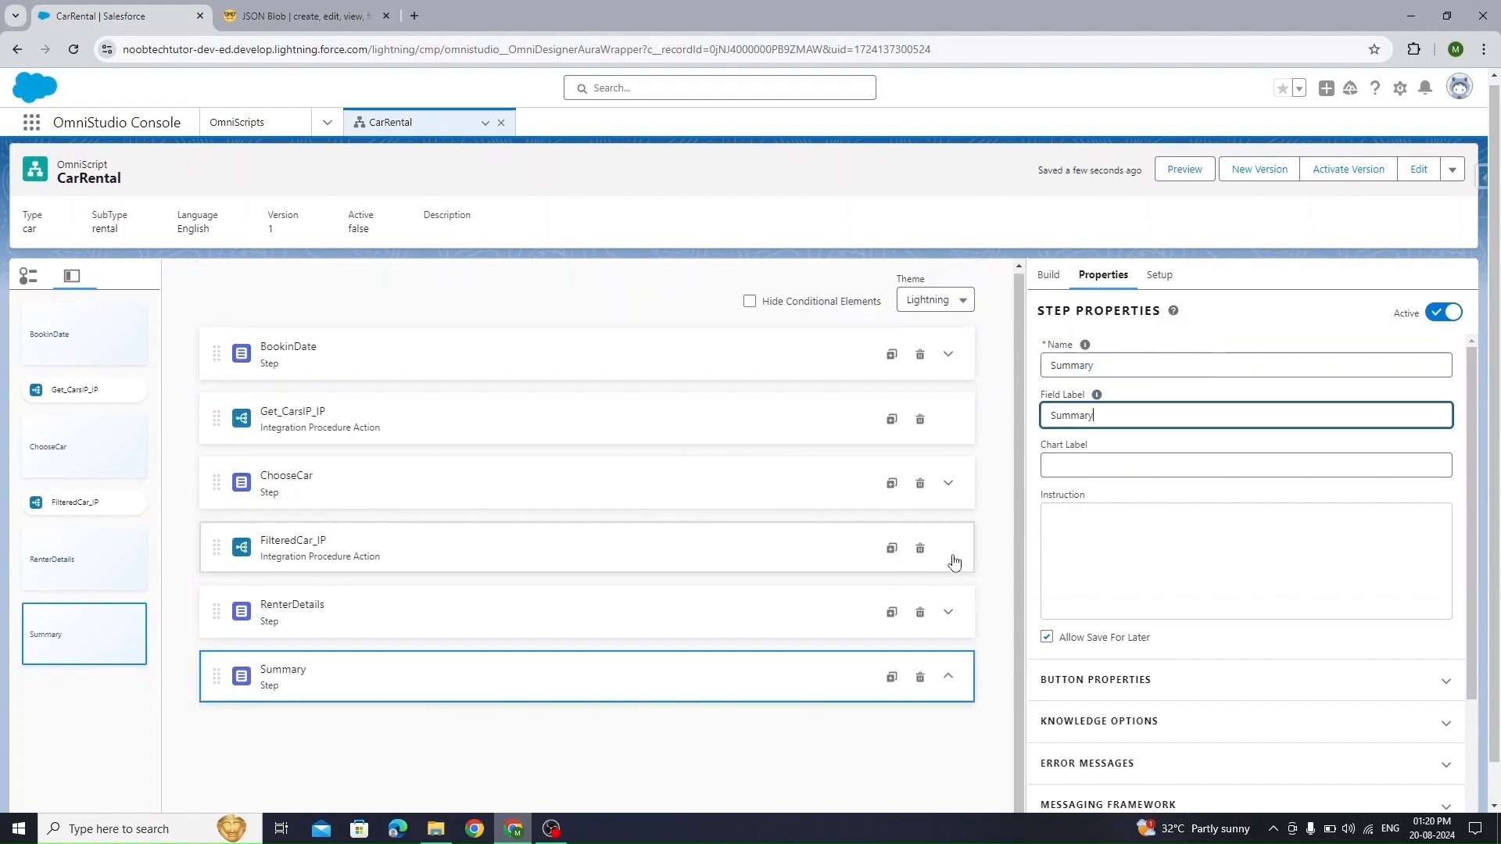
left_click(949, 674)
scroll(539, 639, "down", 2)
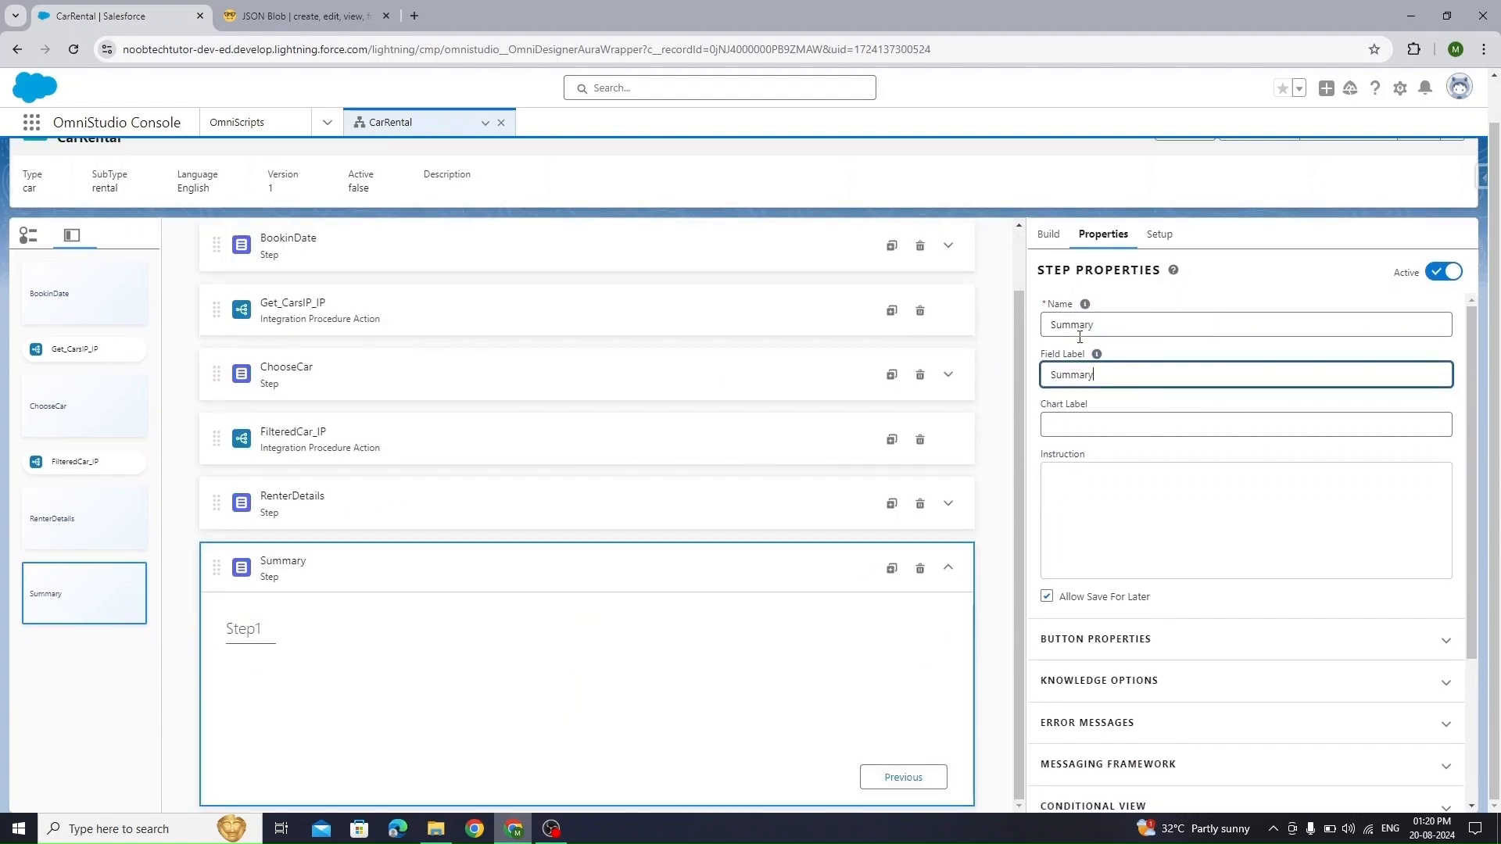
left_click(1254, 274)
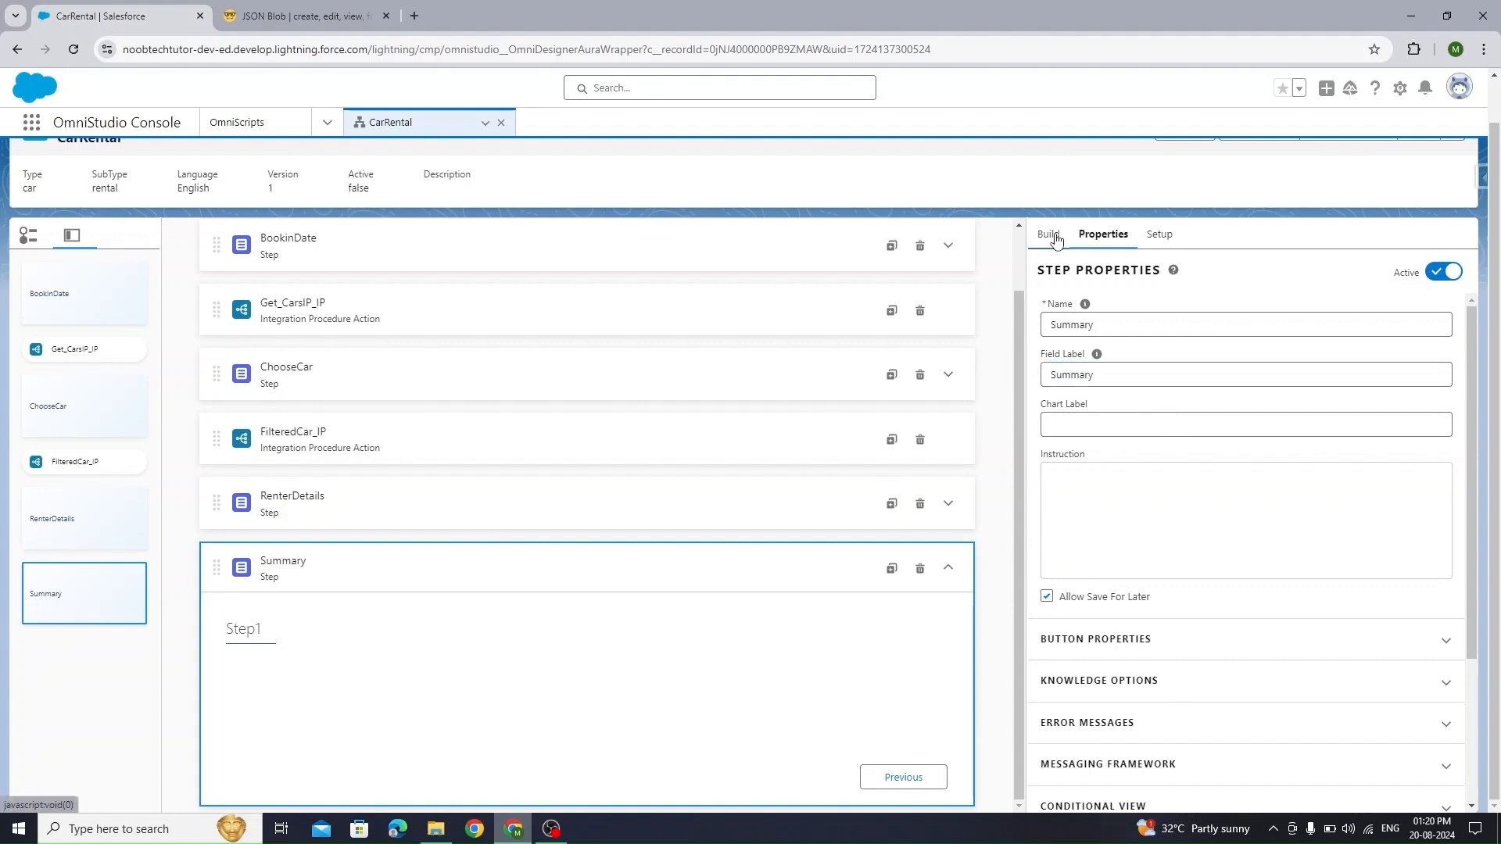
left_click(1133, 381)
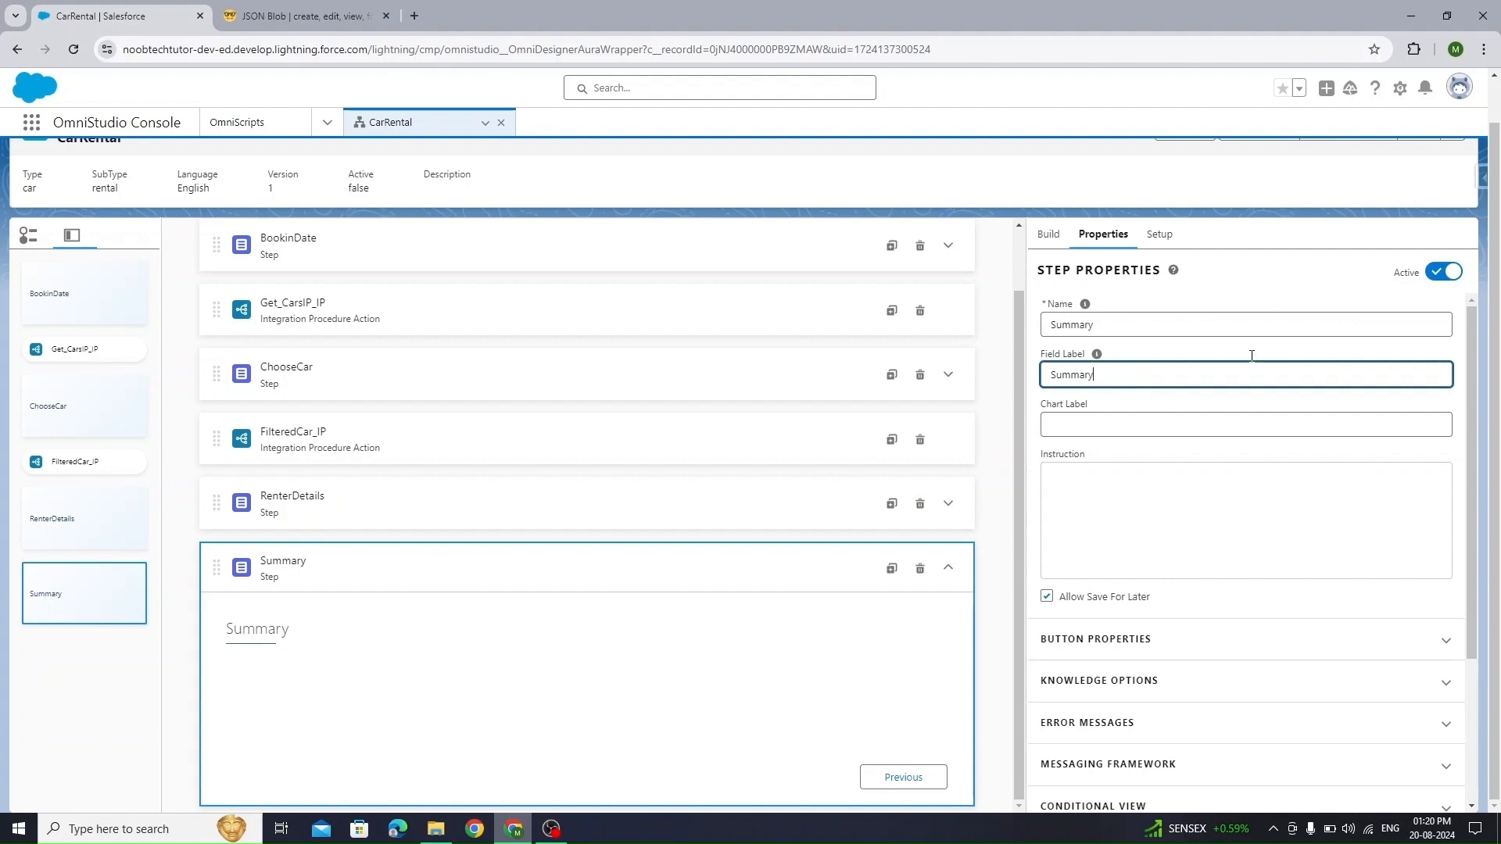
Clear the element search and add a Text Block from the display elements to the Summary step
left_click(1055, 237)
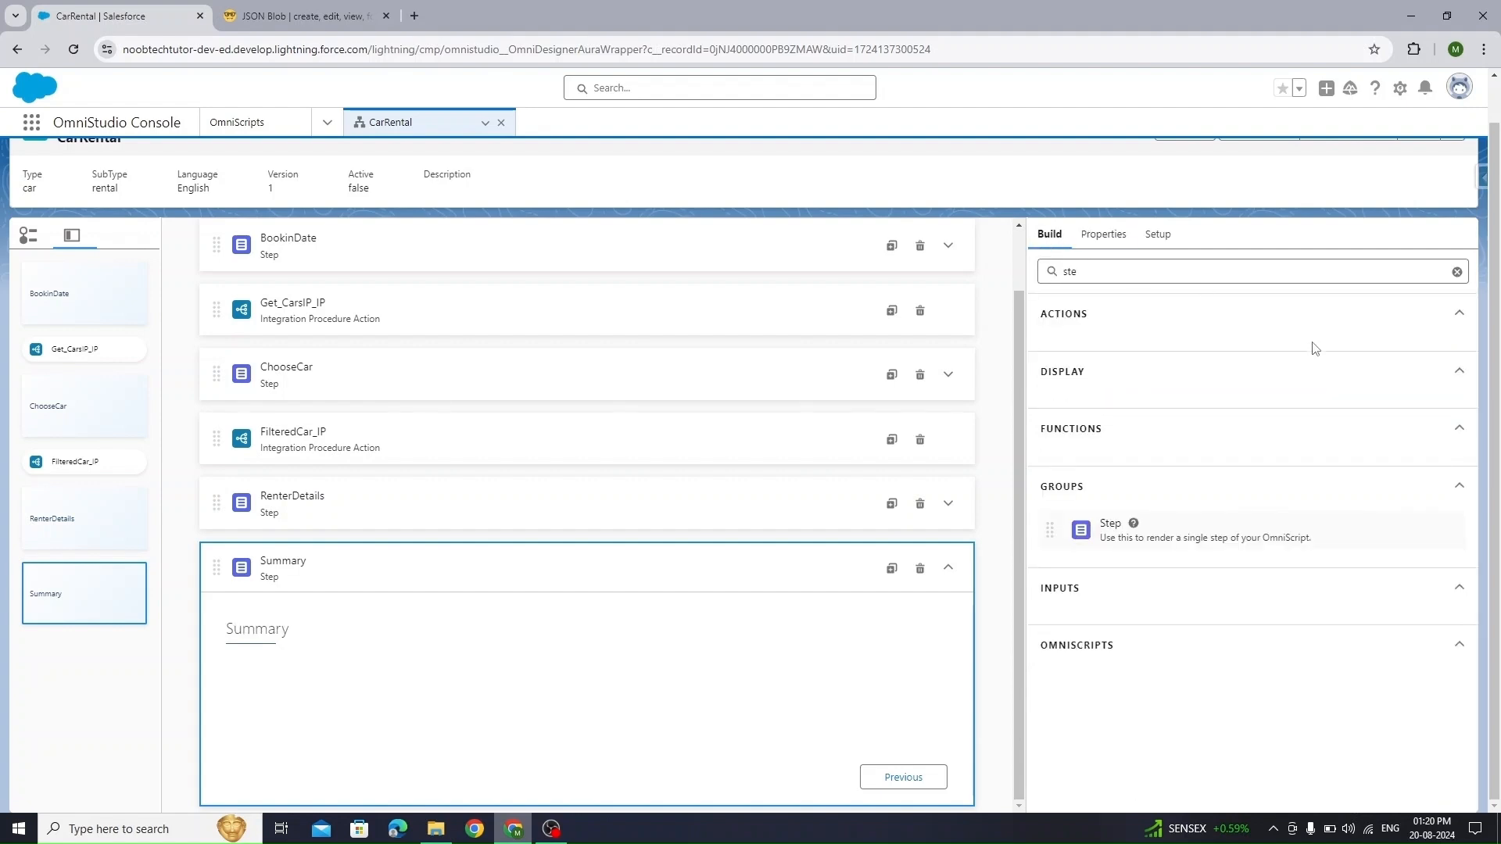
left_click(1086, 373)
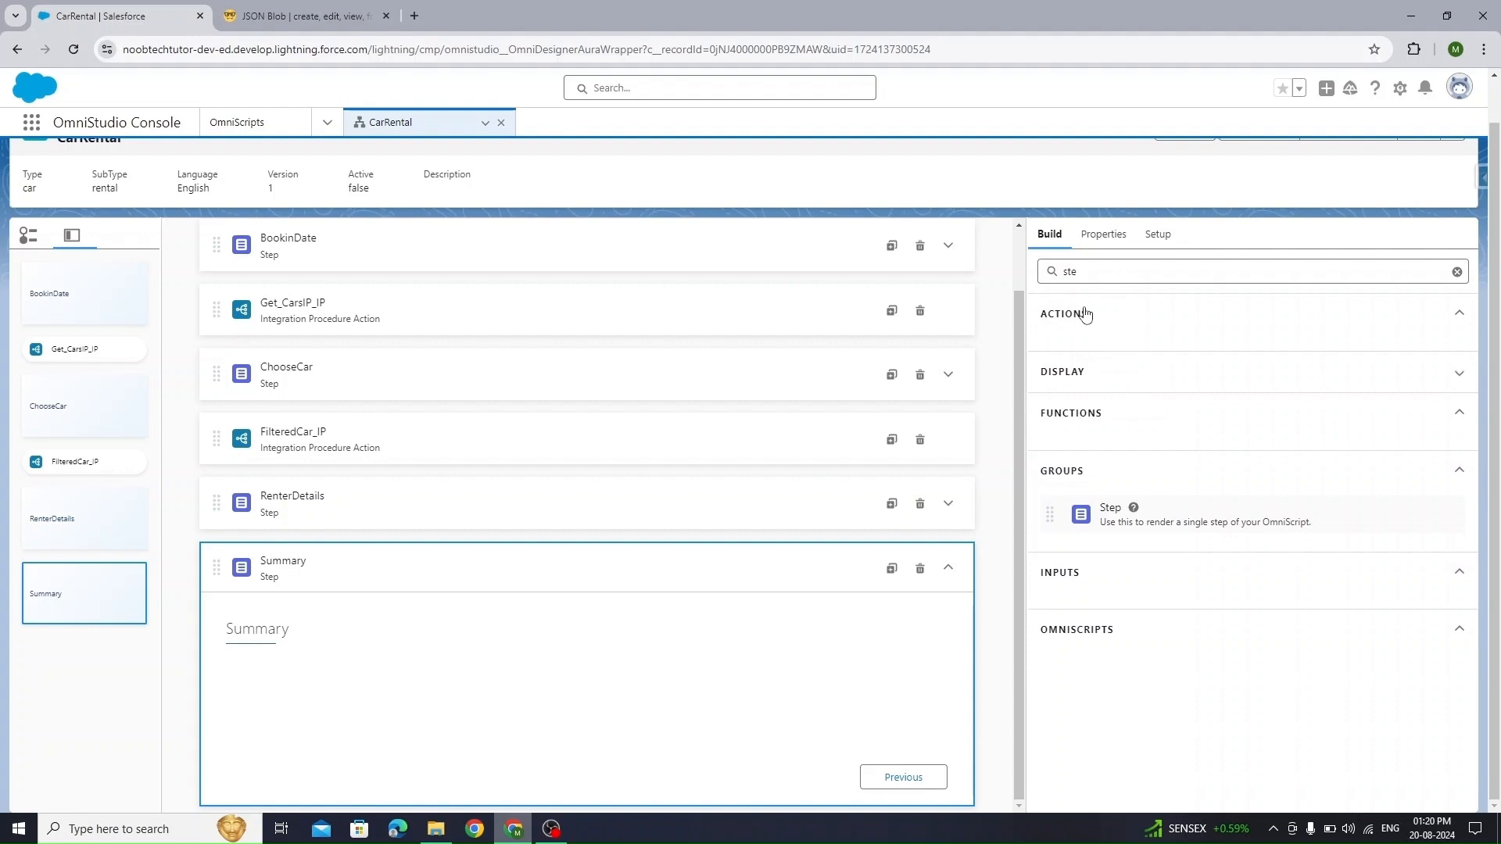
left_click(1047, 270)
key("BackSpace")
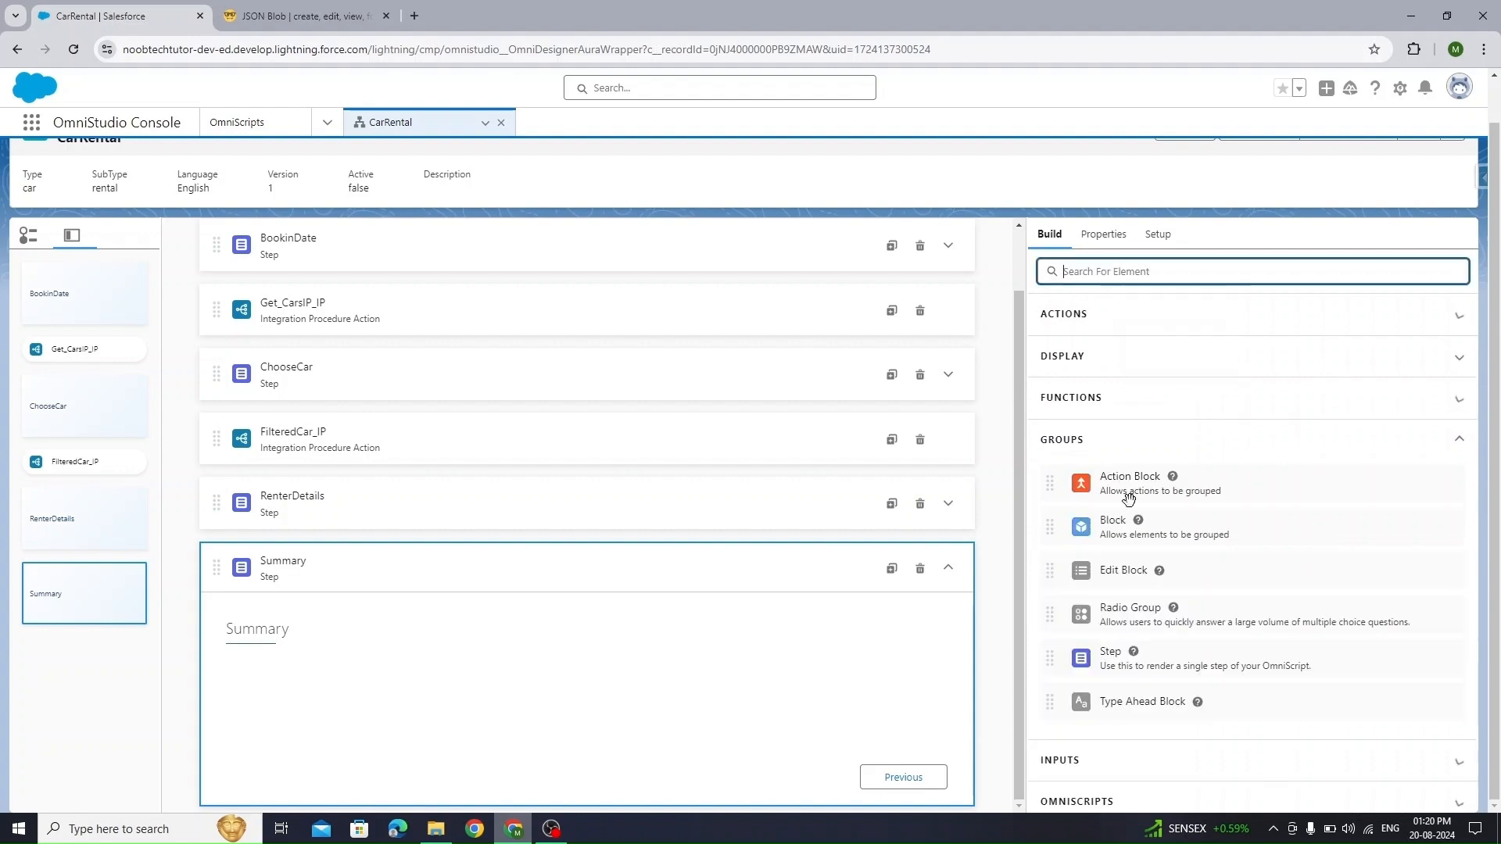
left_click(1123, 362)
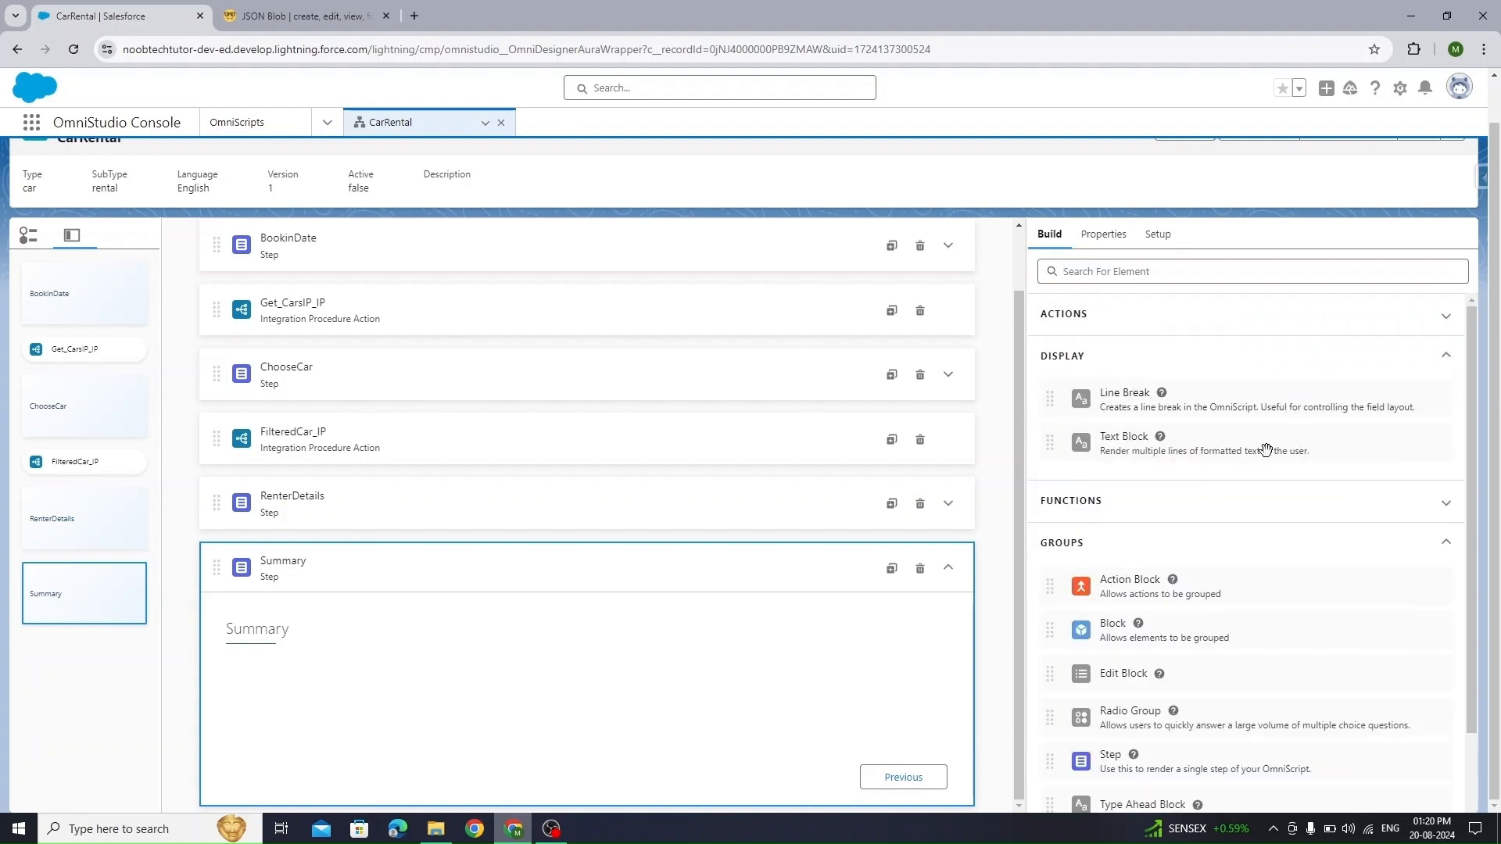
left_click_drag(1267, 445, 479, 667)
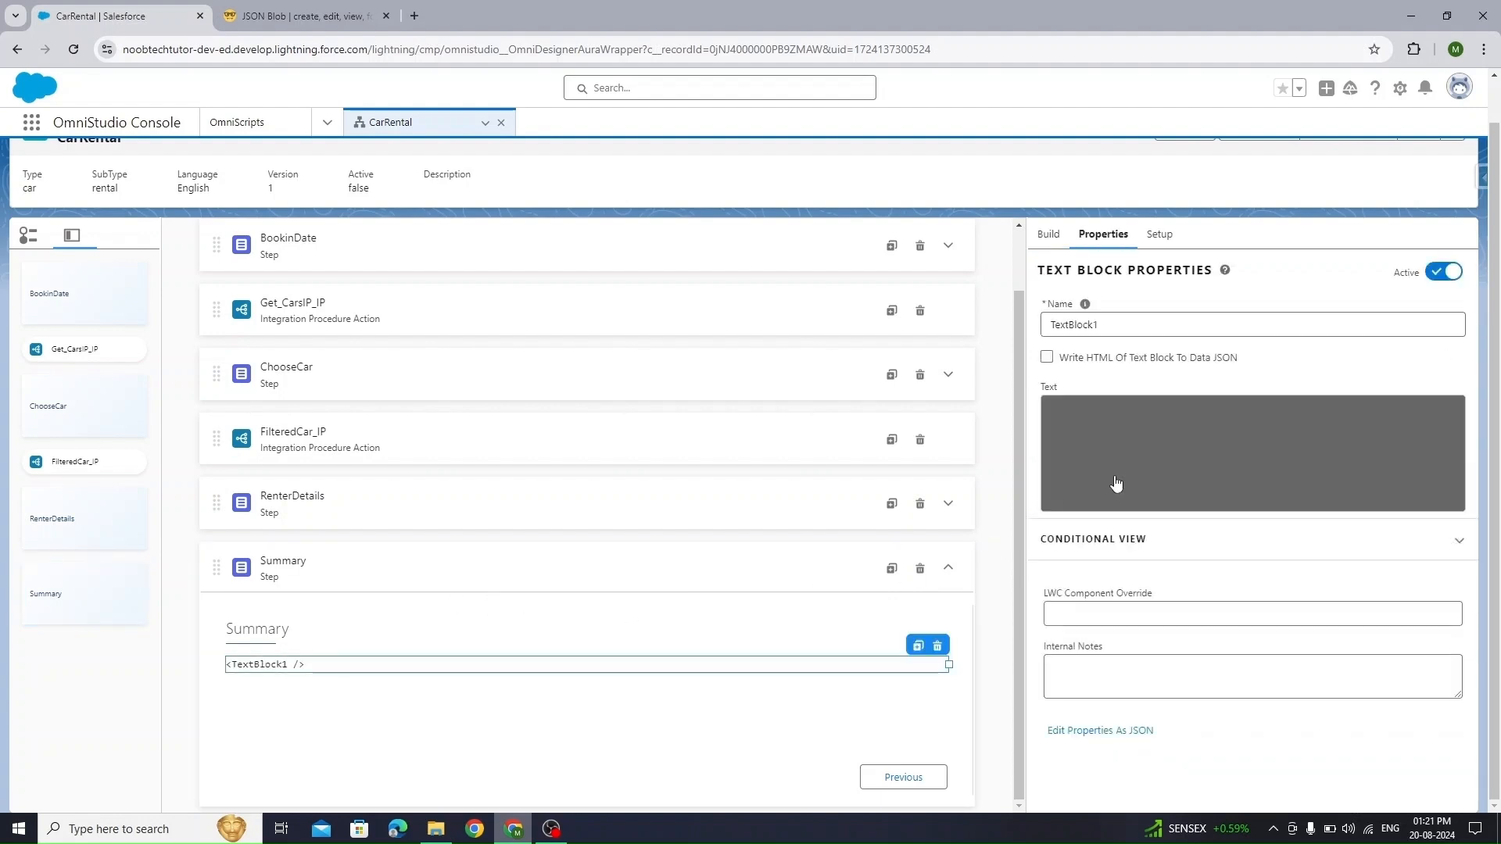
Check the booking fields in JSON Blob, then enter "Booking Dates:" in bold as the text block's content in Salesforce
left_click(305, 15)
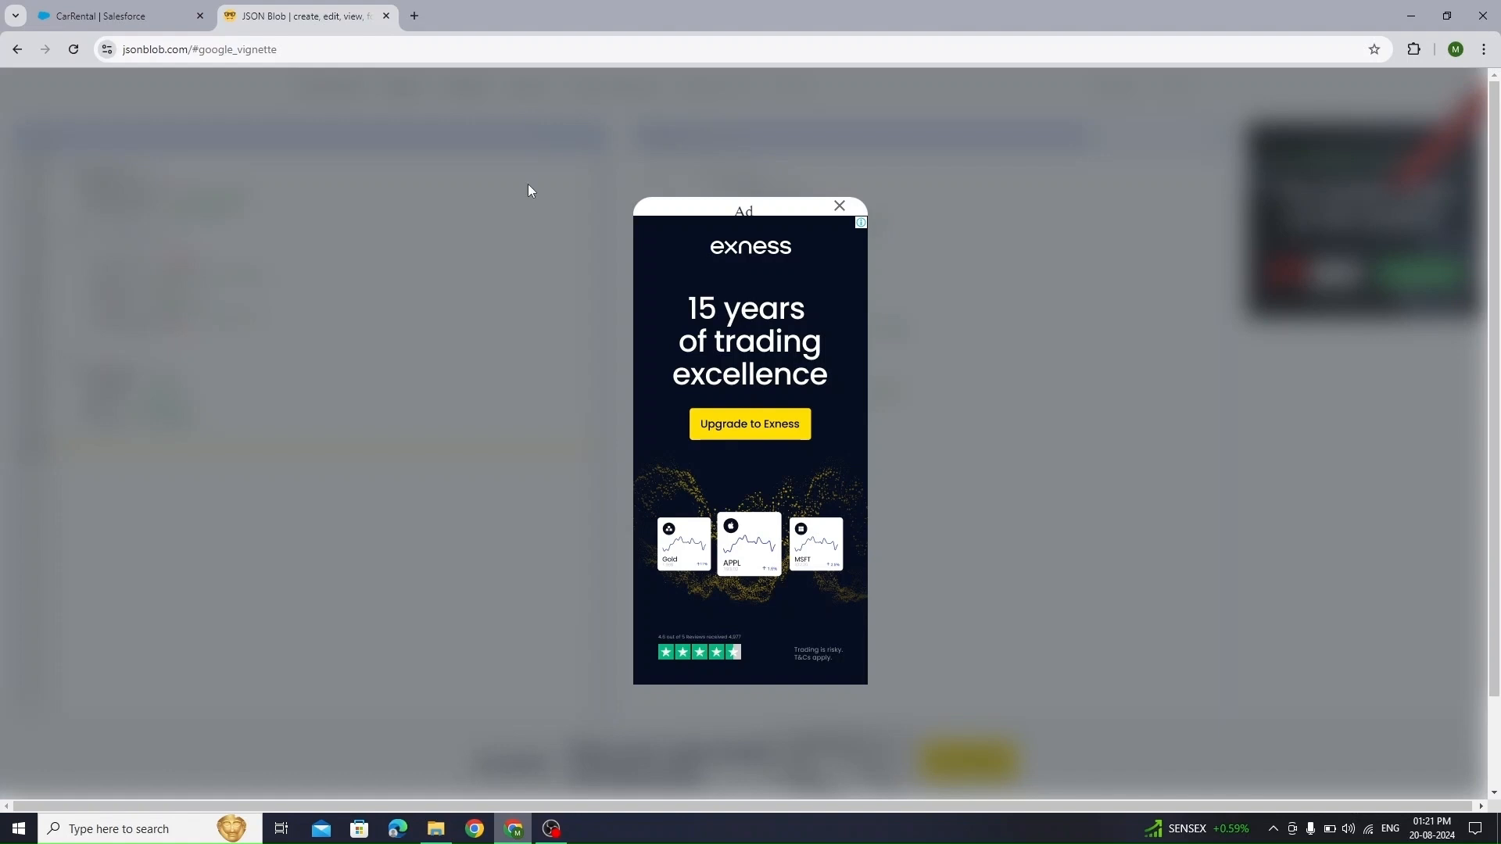
left_click(846, 210)
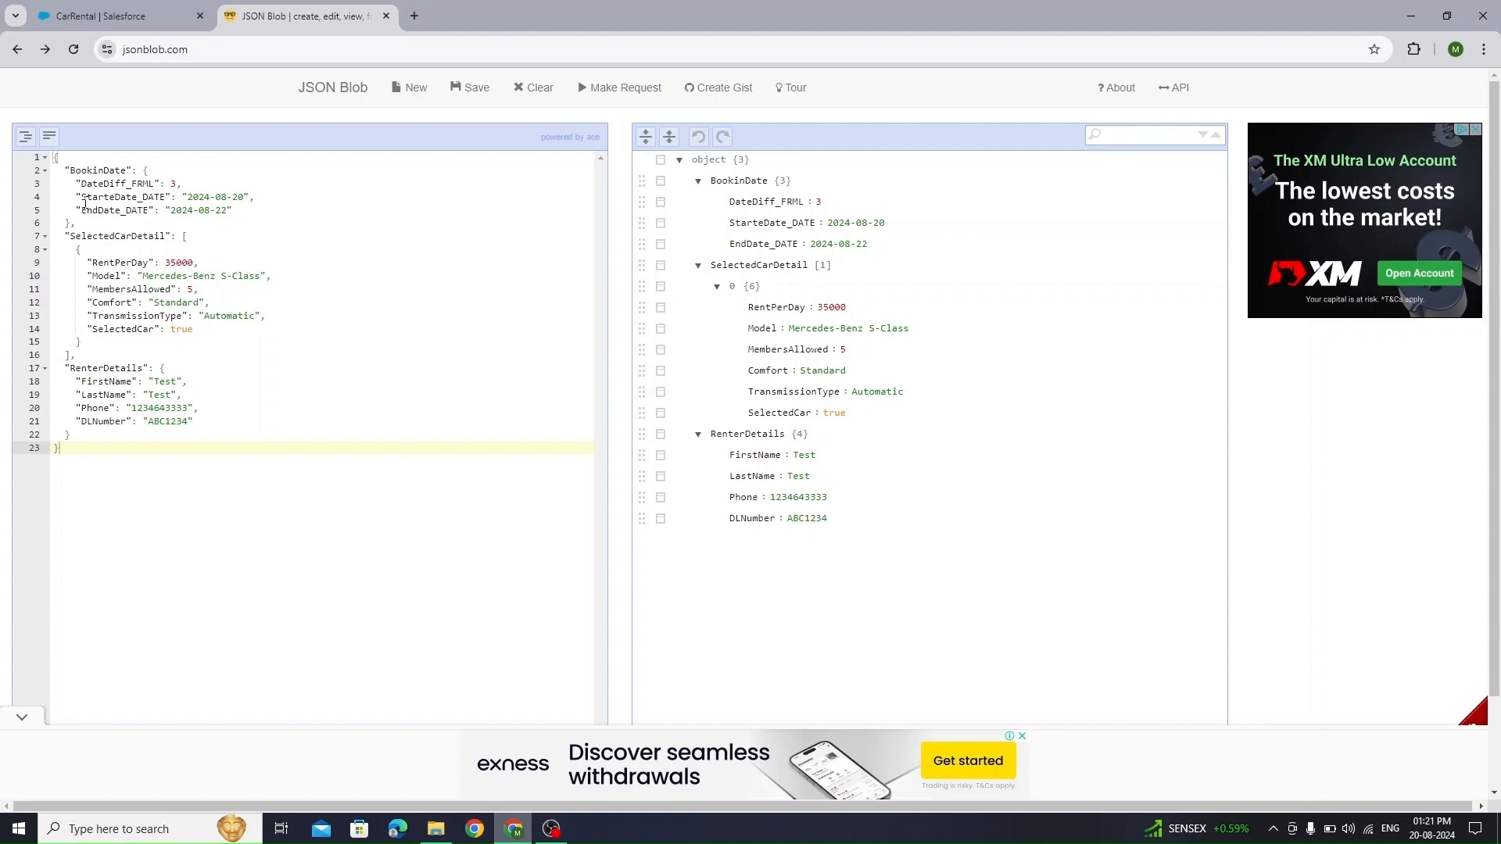
left_click(125, 17)
left_click(1332, 469)
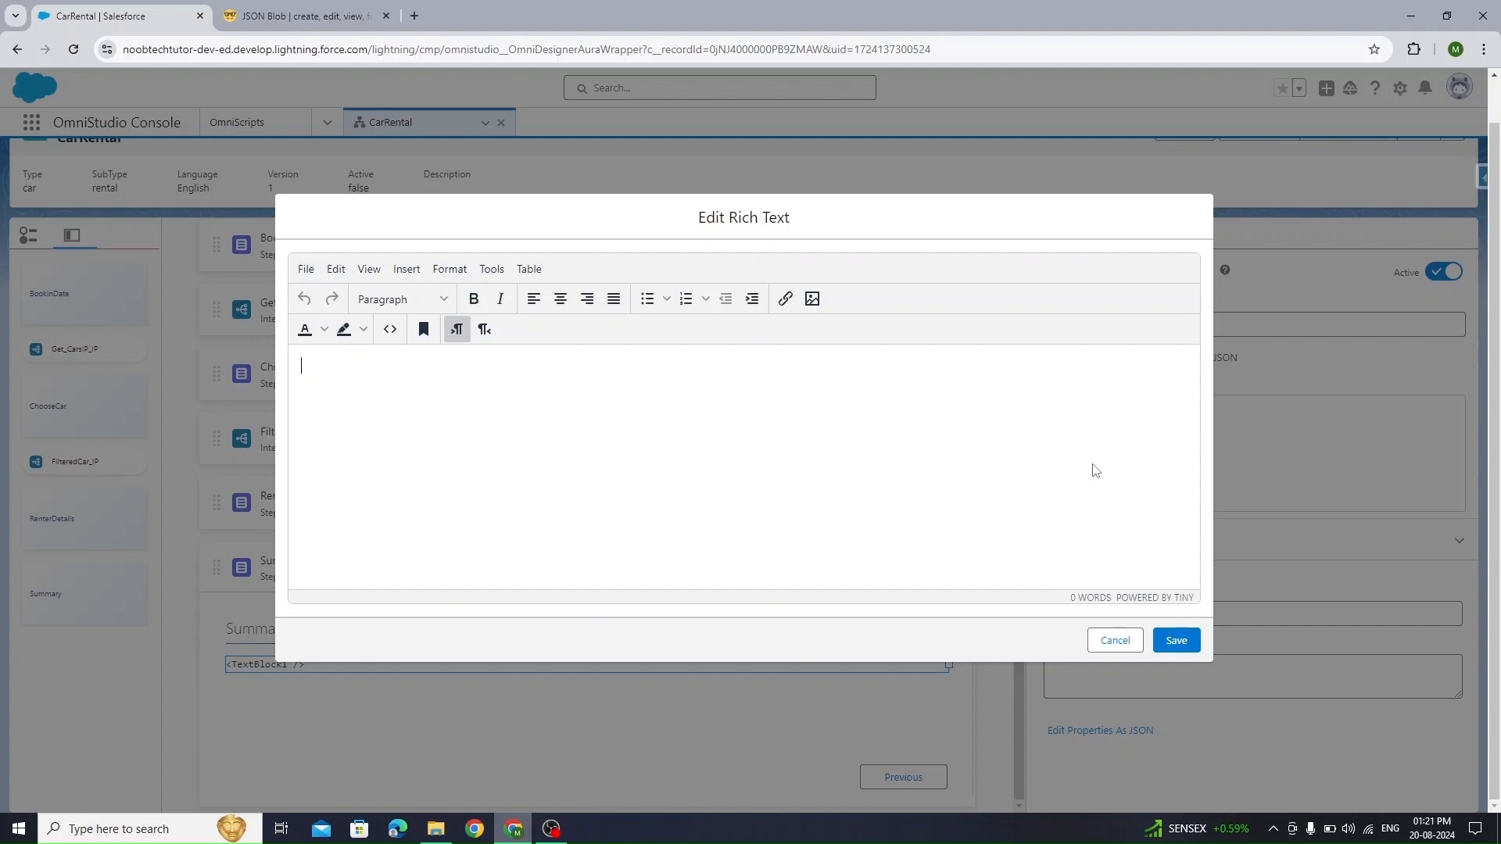
type("Booking Dates:")
key("ctrl+a")
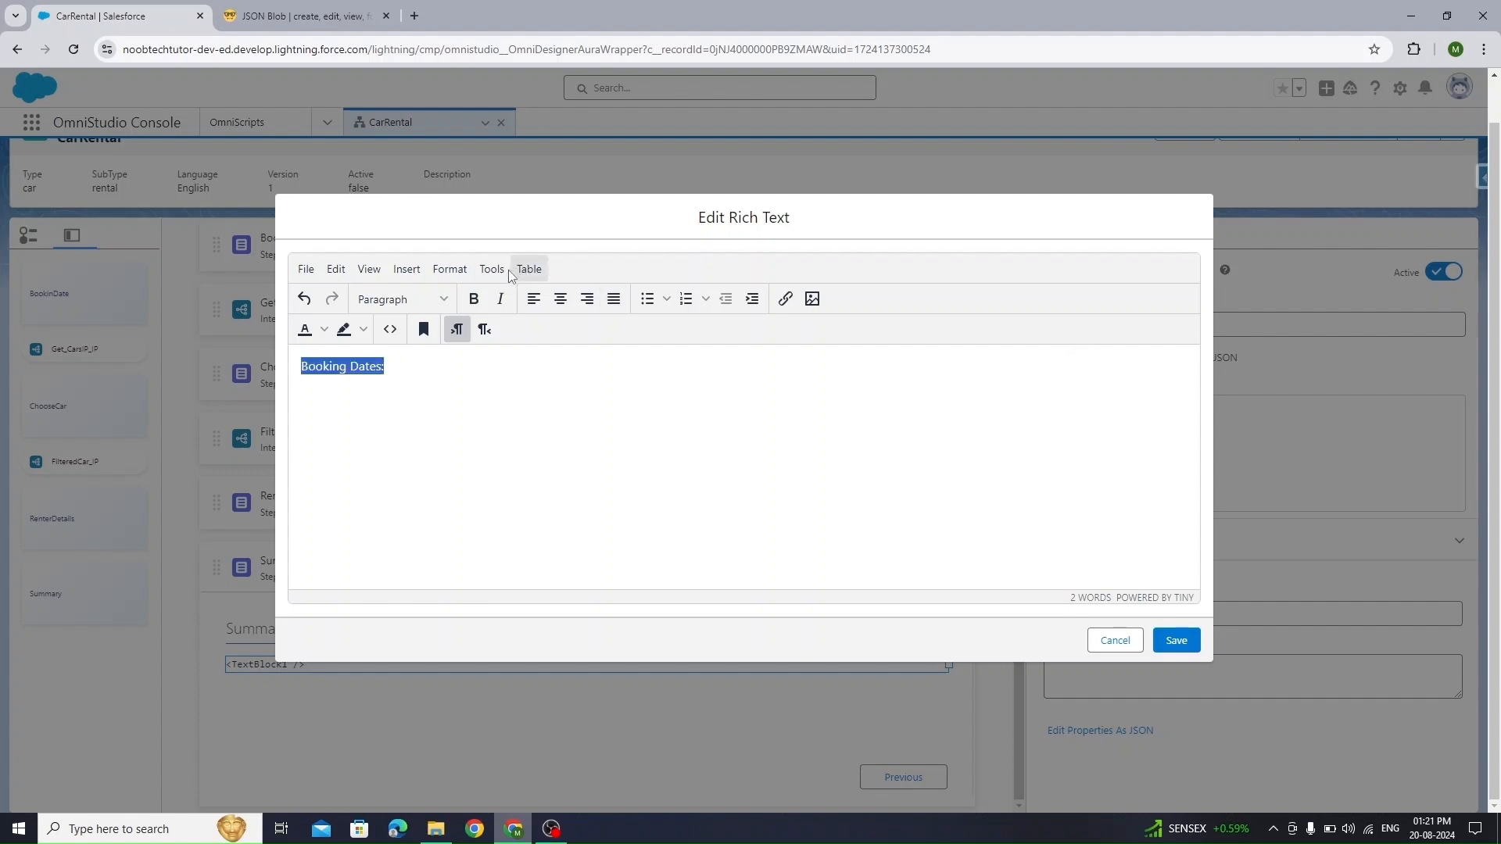
left_click(473, 300)
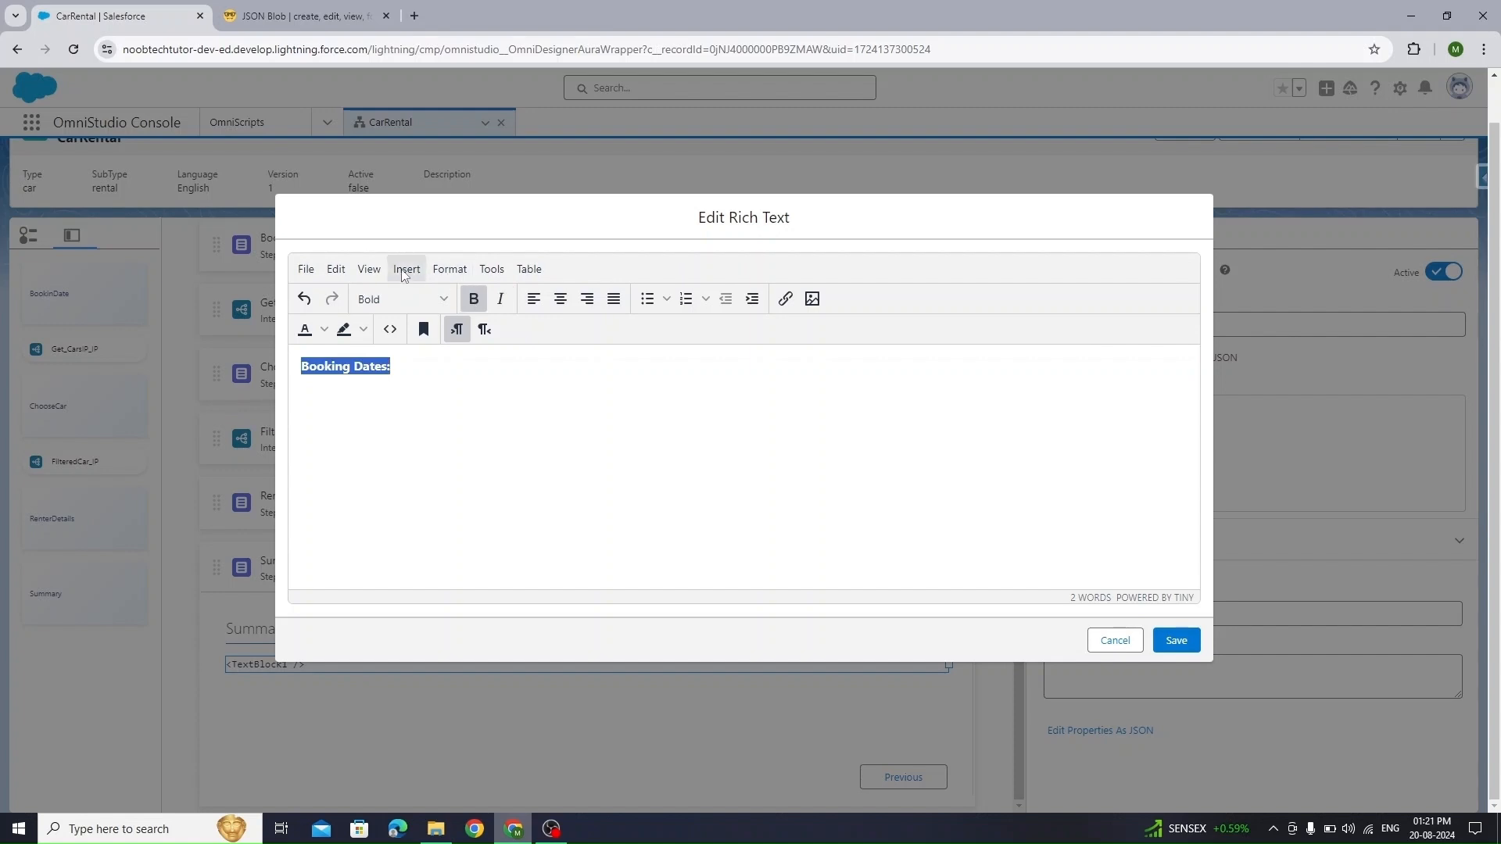
Format "Booking Dates:" as Heading 4 and add "Start Date:" and "End Date:" lines below it
left_click(400, 300)
mouse_move(395, 360)
mouse_move(391, 329)
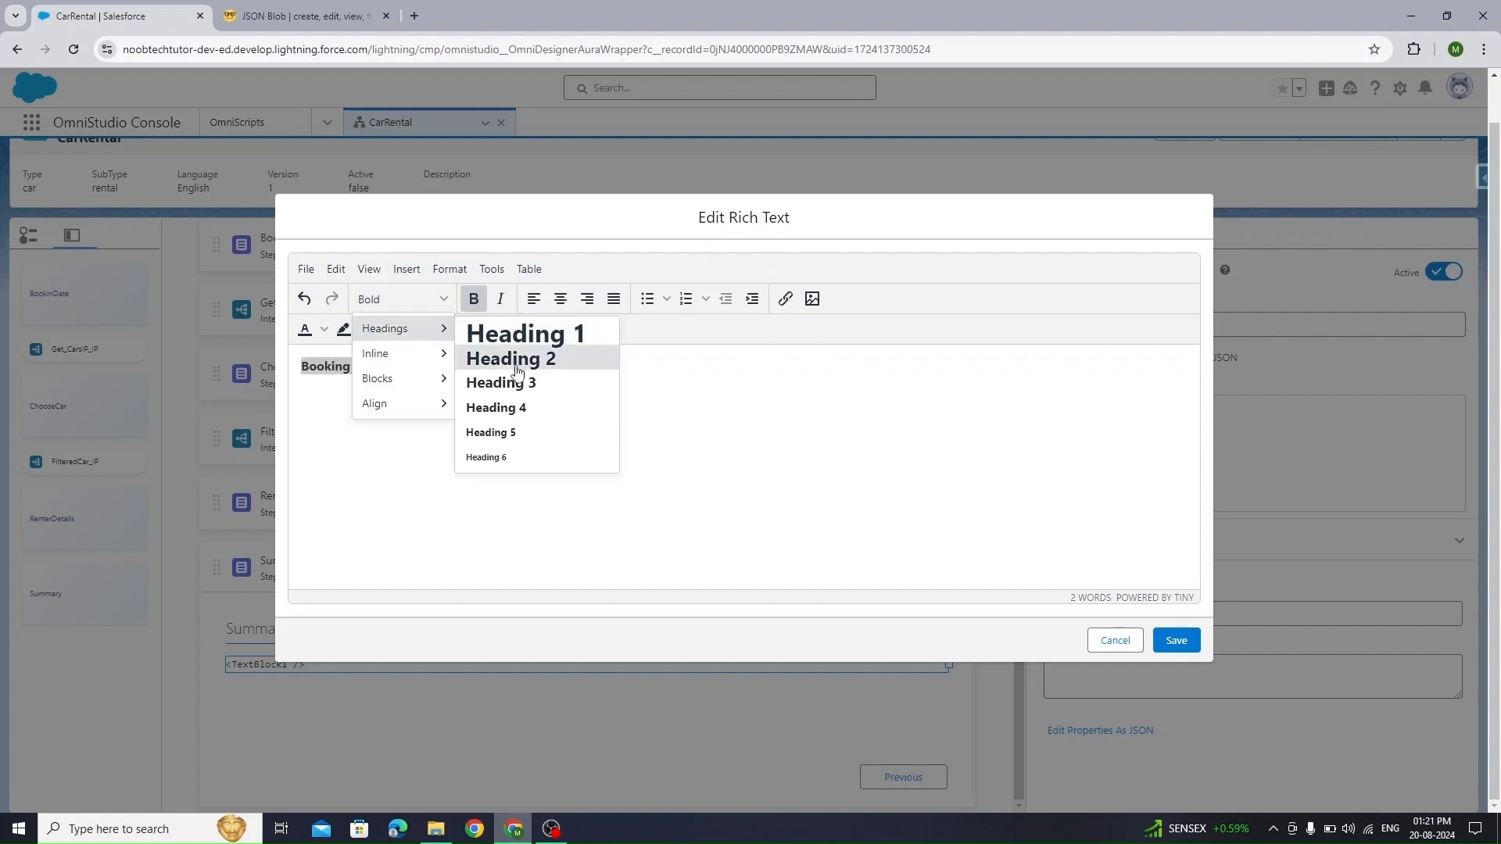
left_click(483, 406)
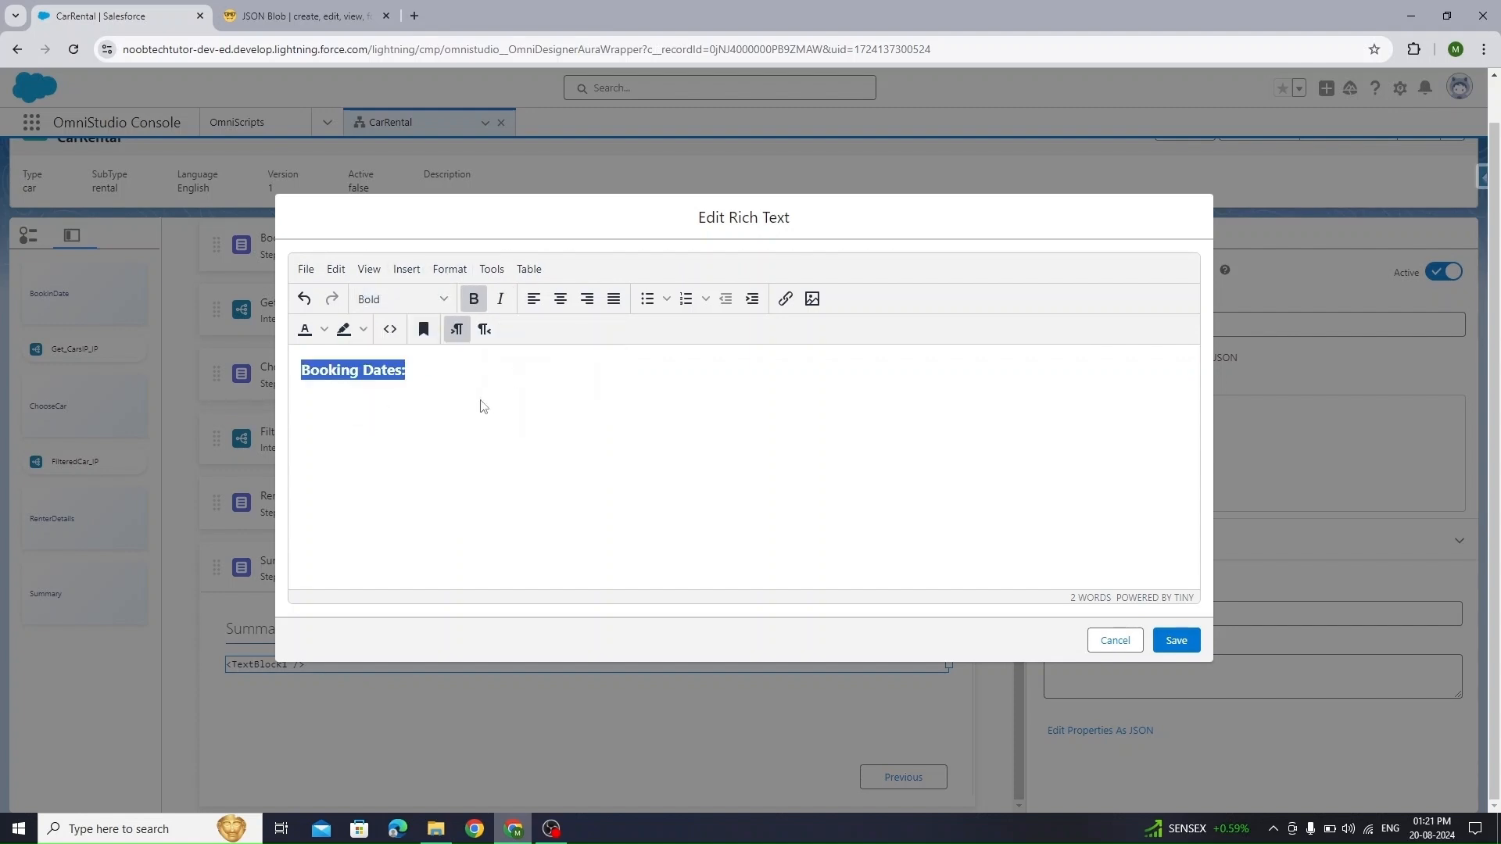
left_click(445, 378)
key("Return")
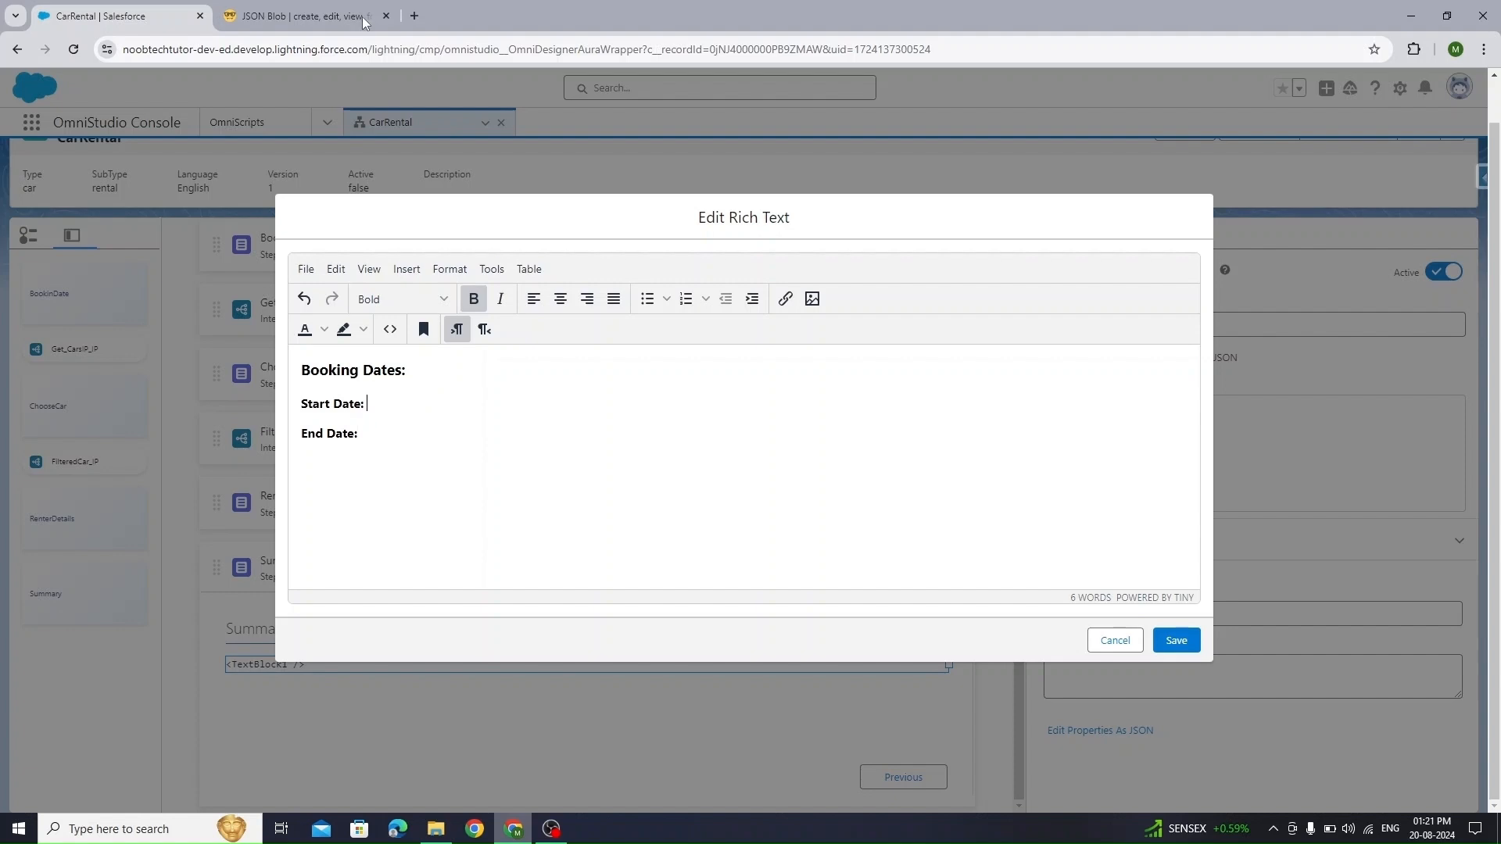
Copy the start date key from JSON Blob, insert it as %StarteDate_DATE% after "Start Date:" and remove that line's bold formatting
left_click(322, 17)
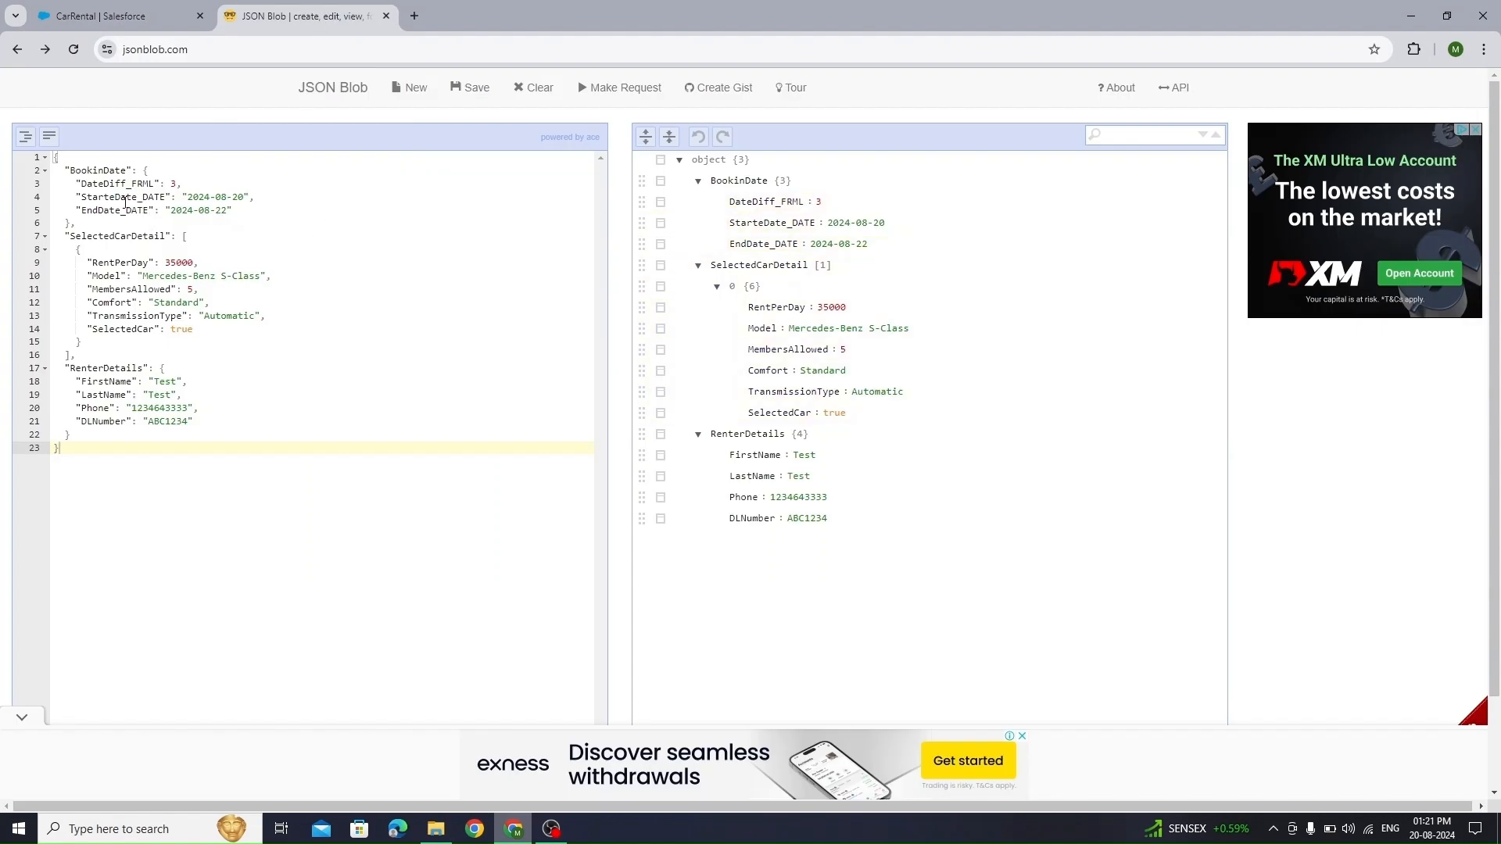
double_click(109, 200)
key("ctrl+c")
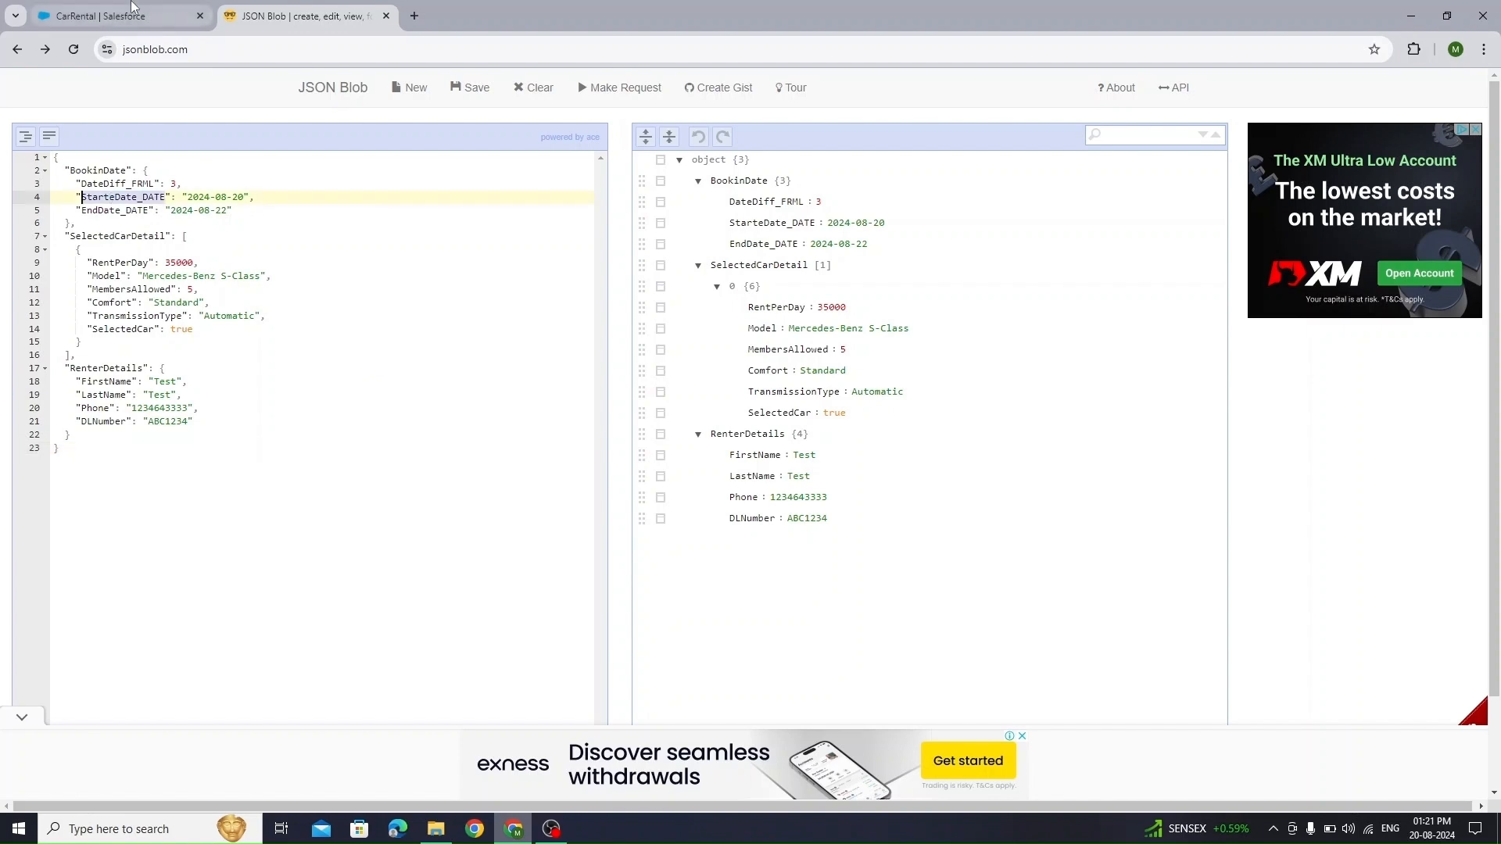
left_click(123, 16)
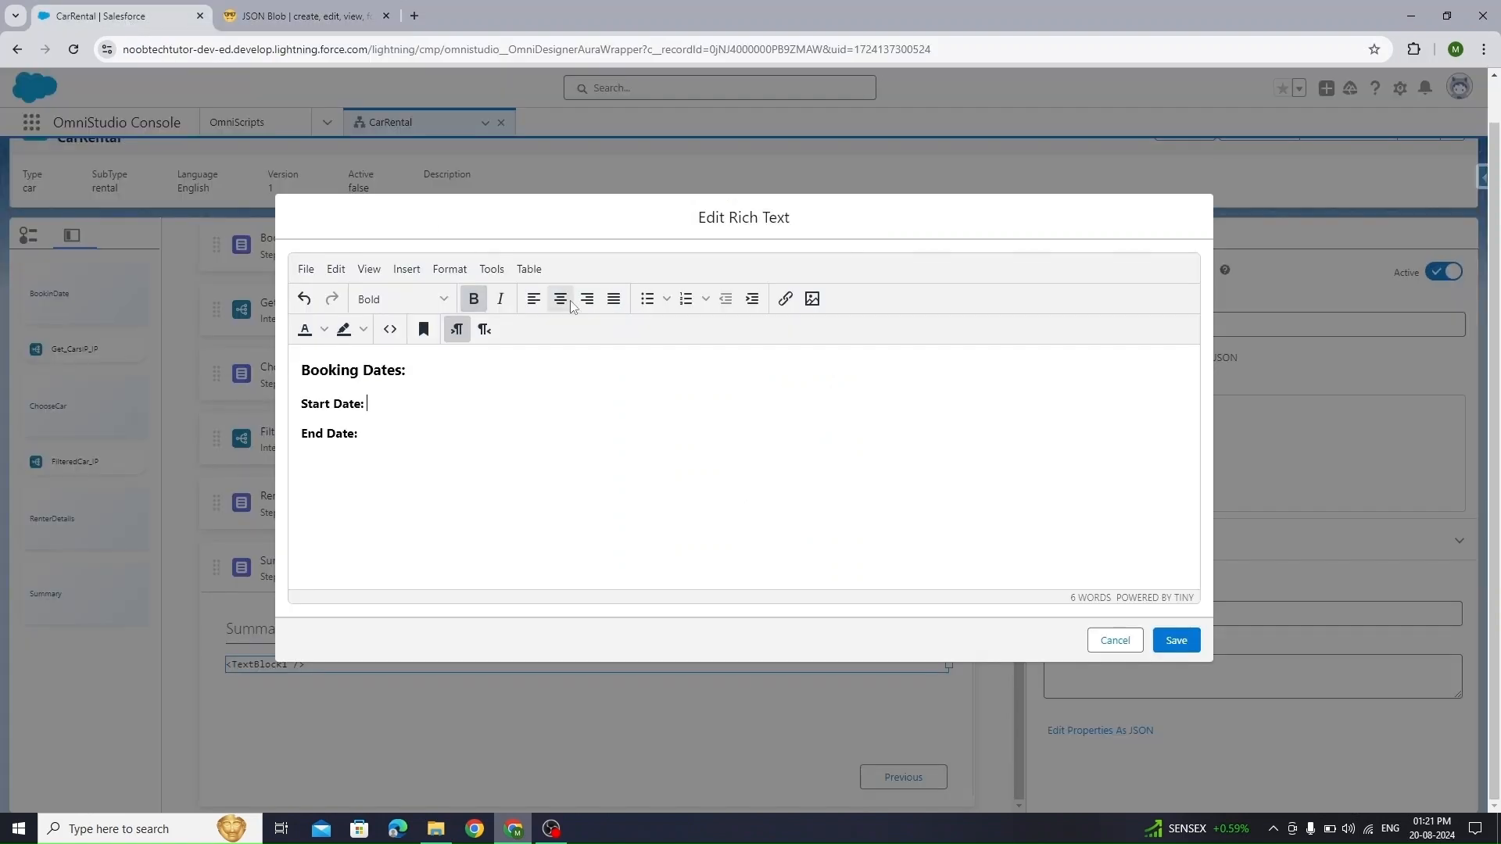
type("%%")
key("Left")
key("ctrl+v")
key("shift+Home")
key("ctrl+b")
key("Left")
key("Down")
key("End")
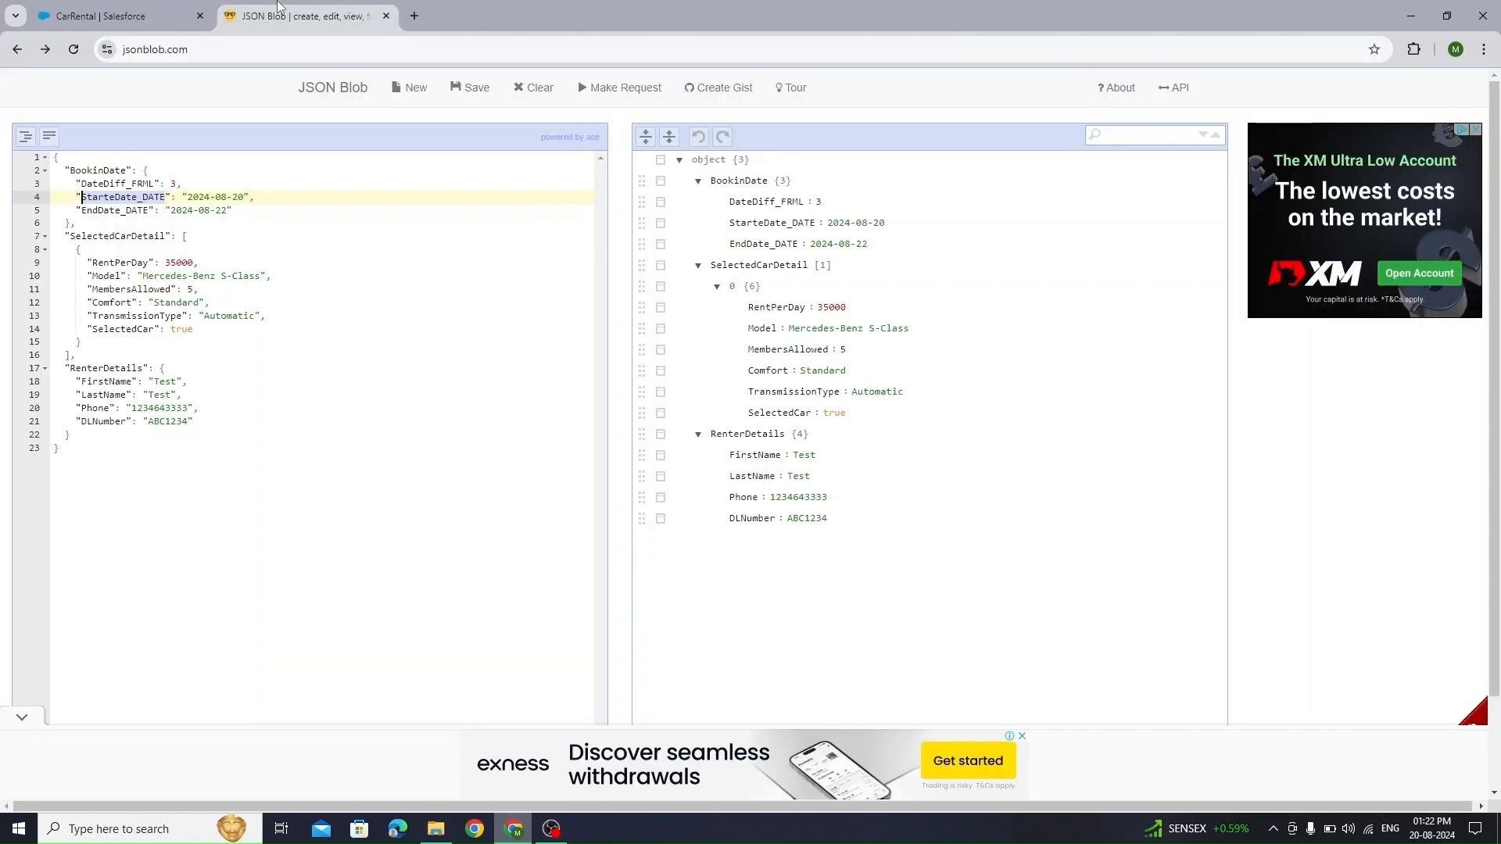
Copy the end date key from JSON Blob and insert it as %EndDate_DATE% after "End Date:" in the text block
left_click(305, 16)
double_click(134, 210)
key("ctrl+c")
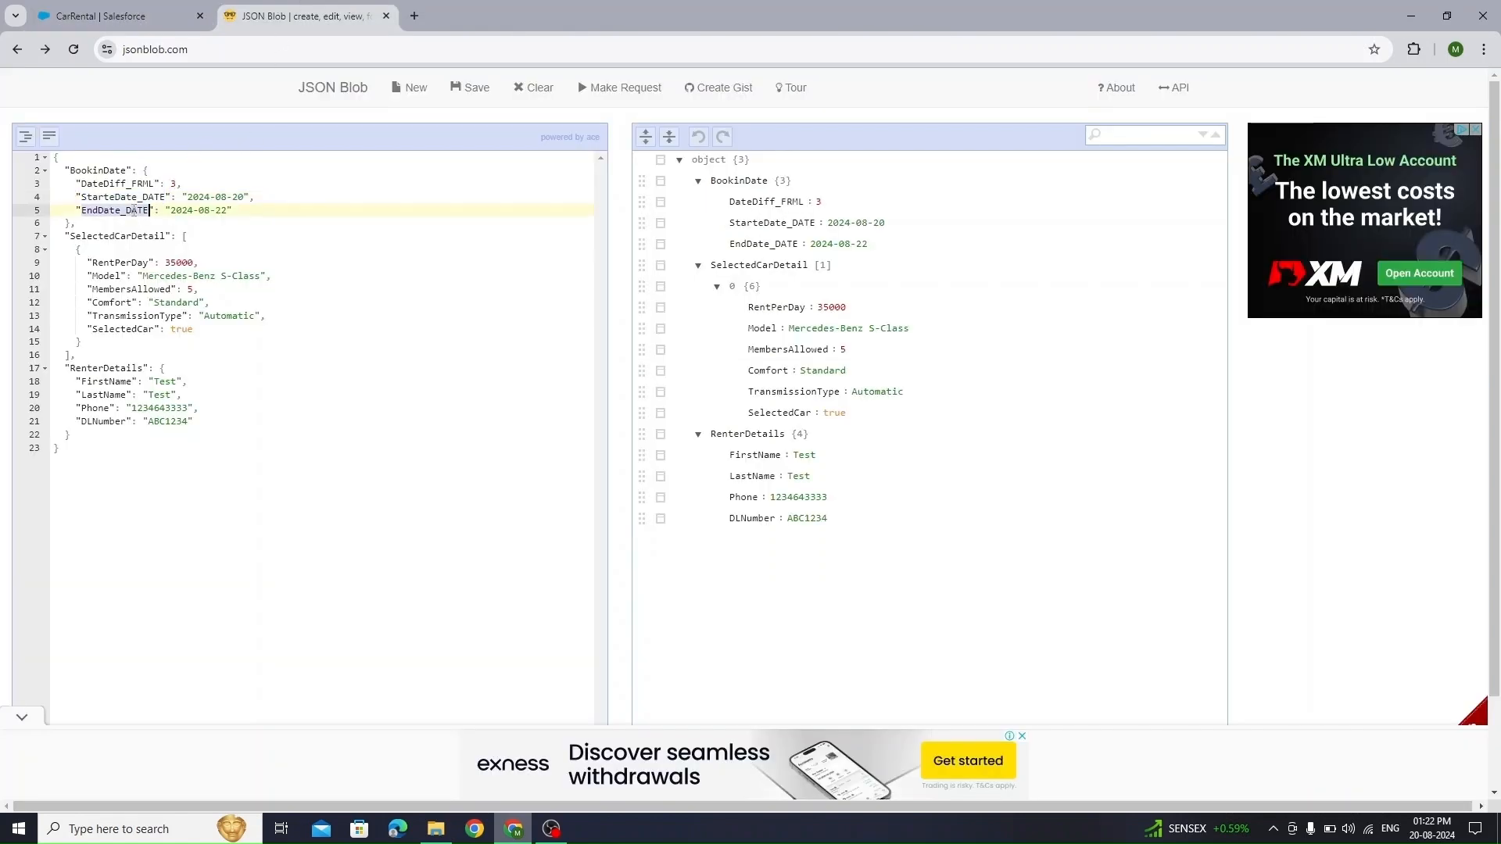
left_click(171, 7)
type("%%")
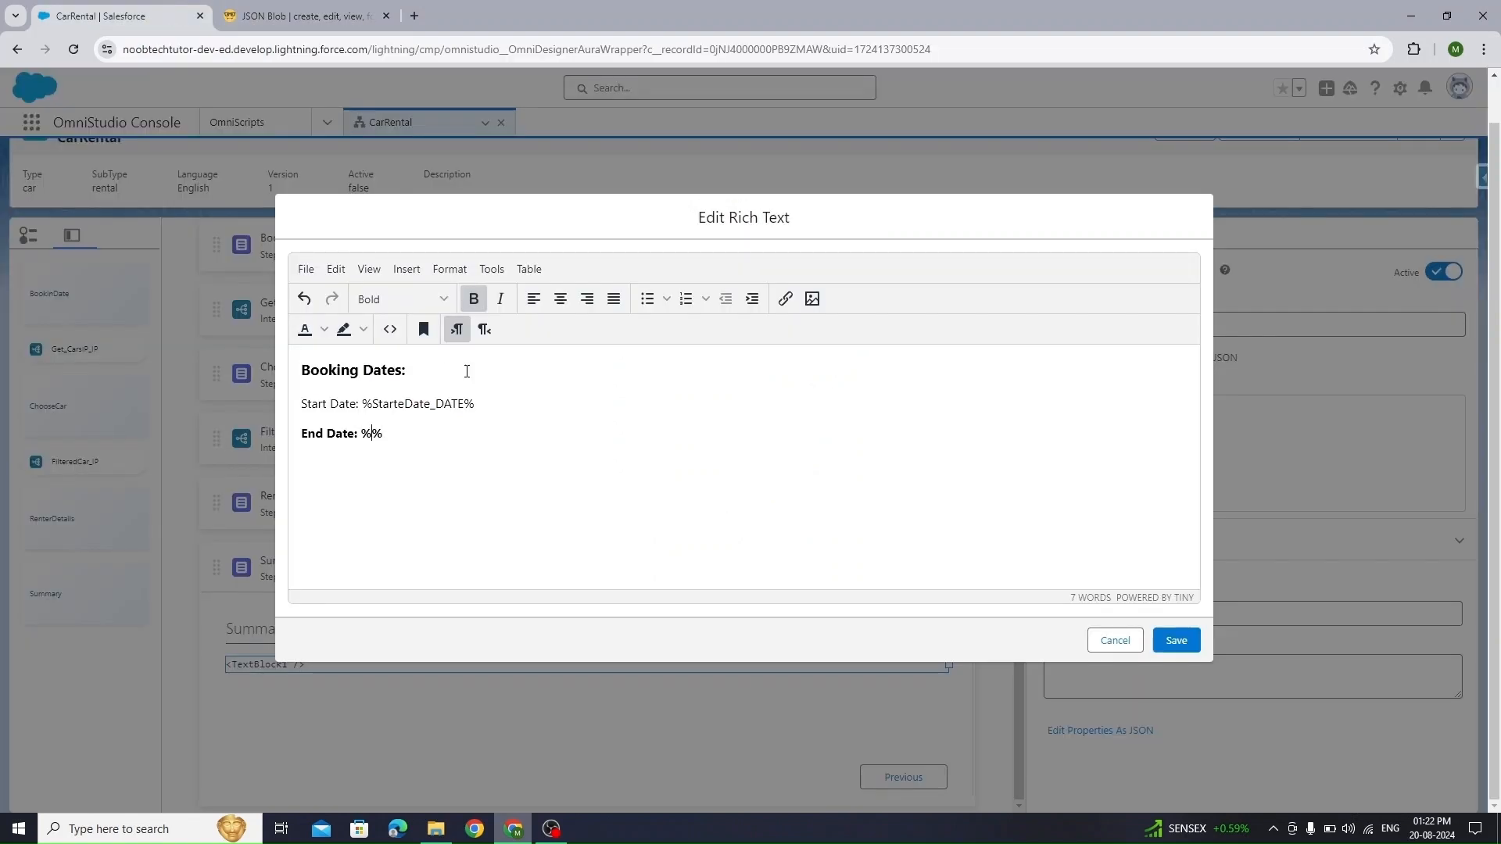
key("ctrl+v")
type("%")
Remove the bold formatting from the whole End Date line
key("shift+Home")
key("shift+Down")
key("shift+Up")
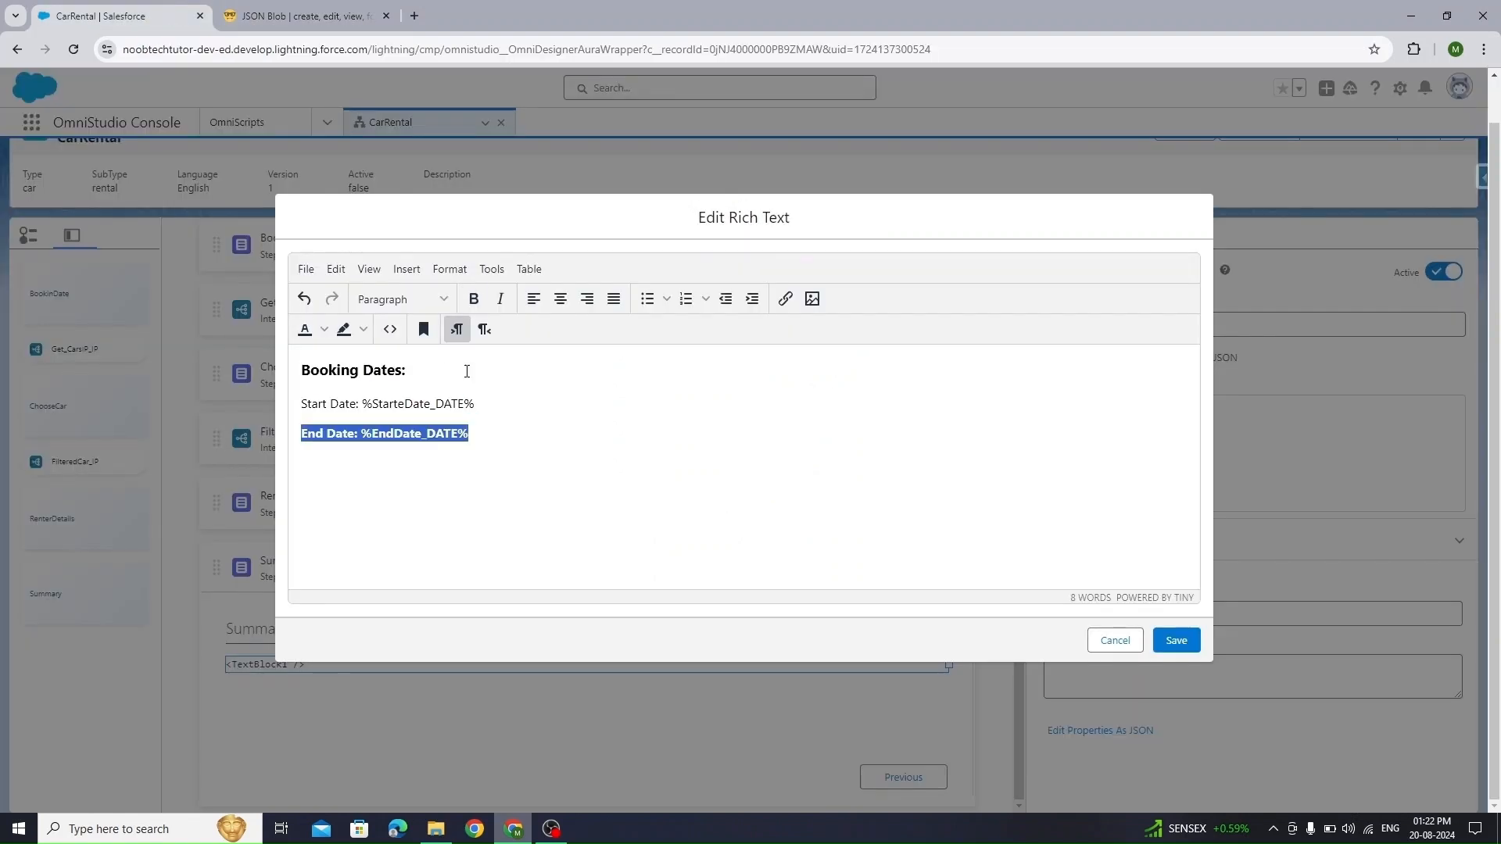
key("ctrl+v")
key("ctrl+z")
left_click(474, 299)
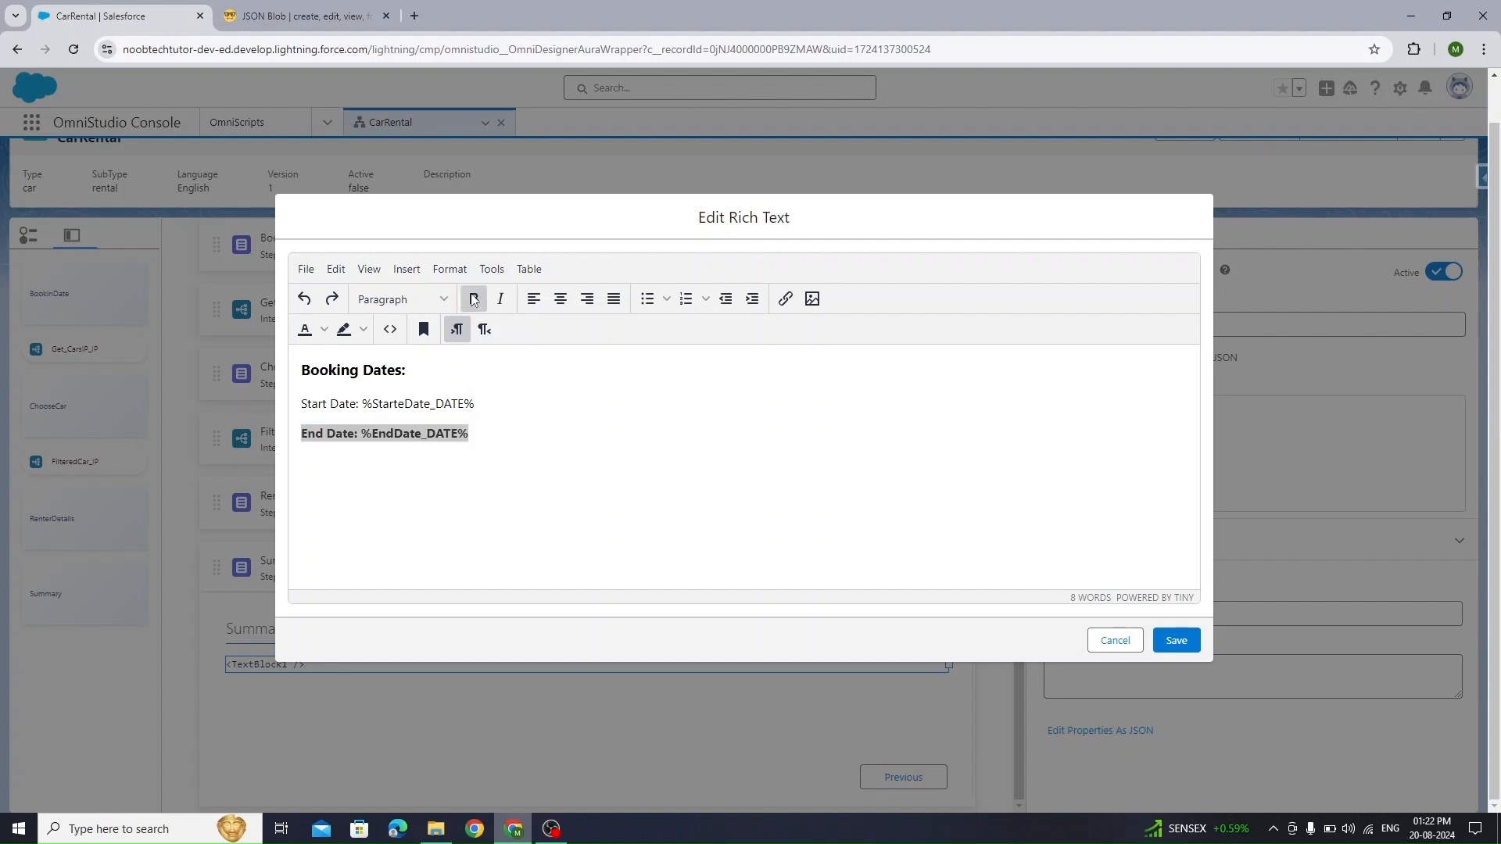
left_click_drag(510, 433, 301, 430)
key("ctrl+b")
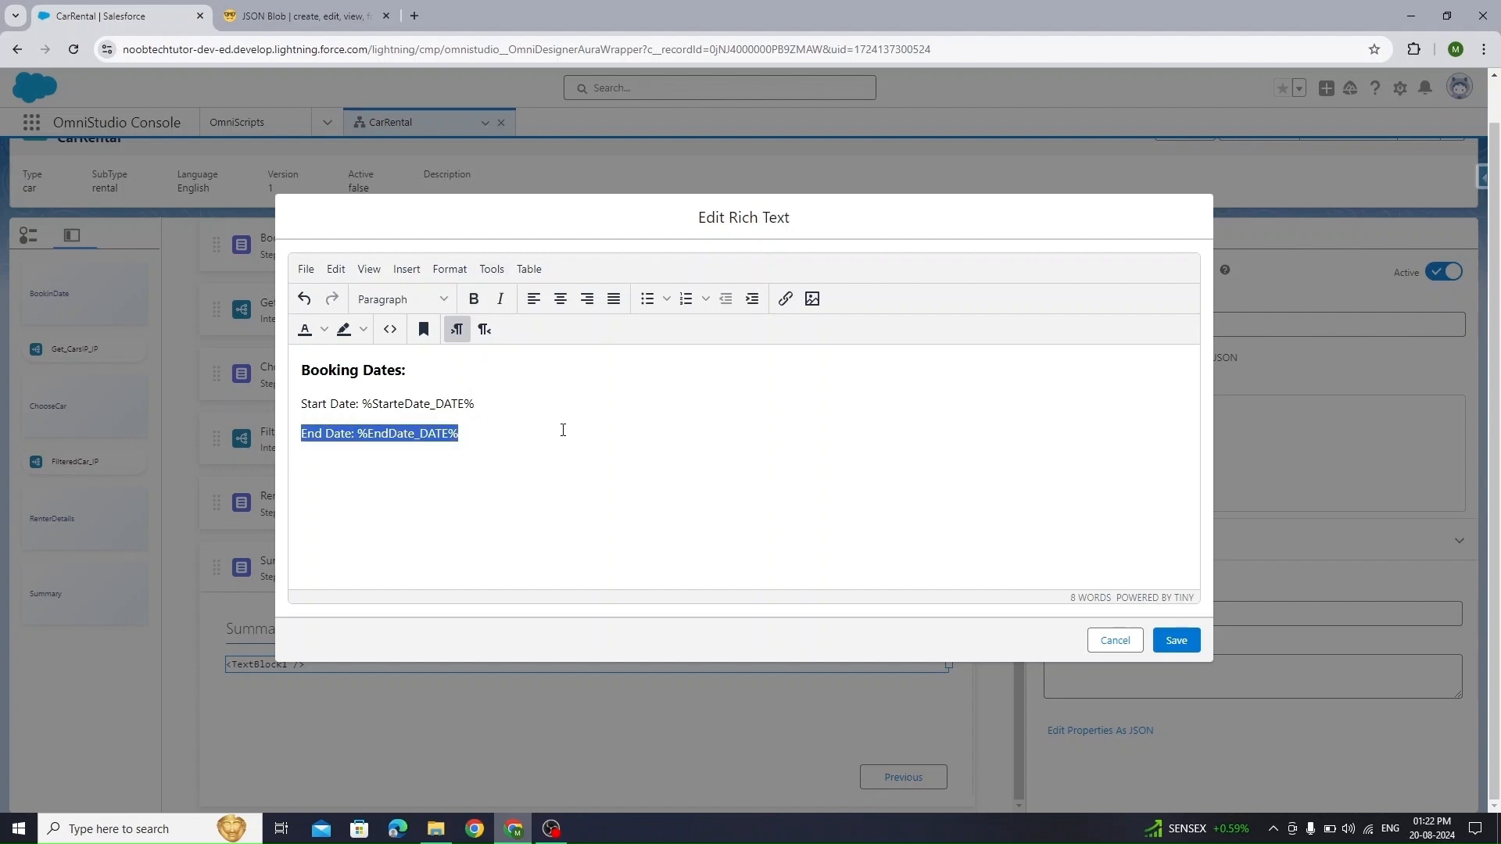
Add a "Car Details" line below the booking dates, separated by a blank line
left_click(823, 446)
left_click(305, 16)
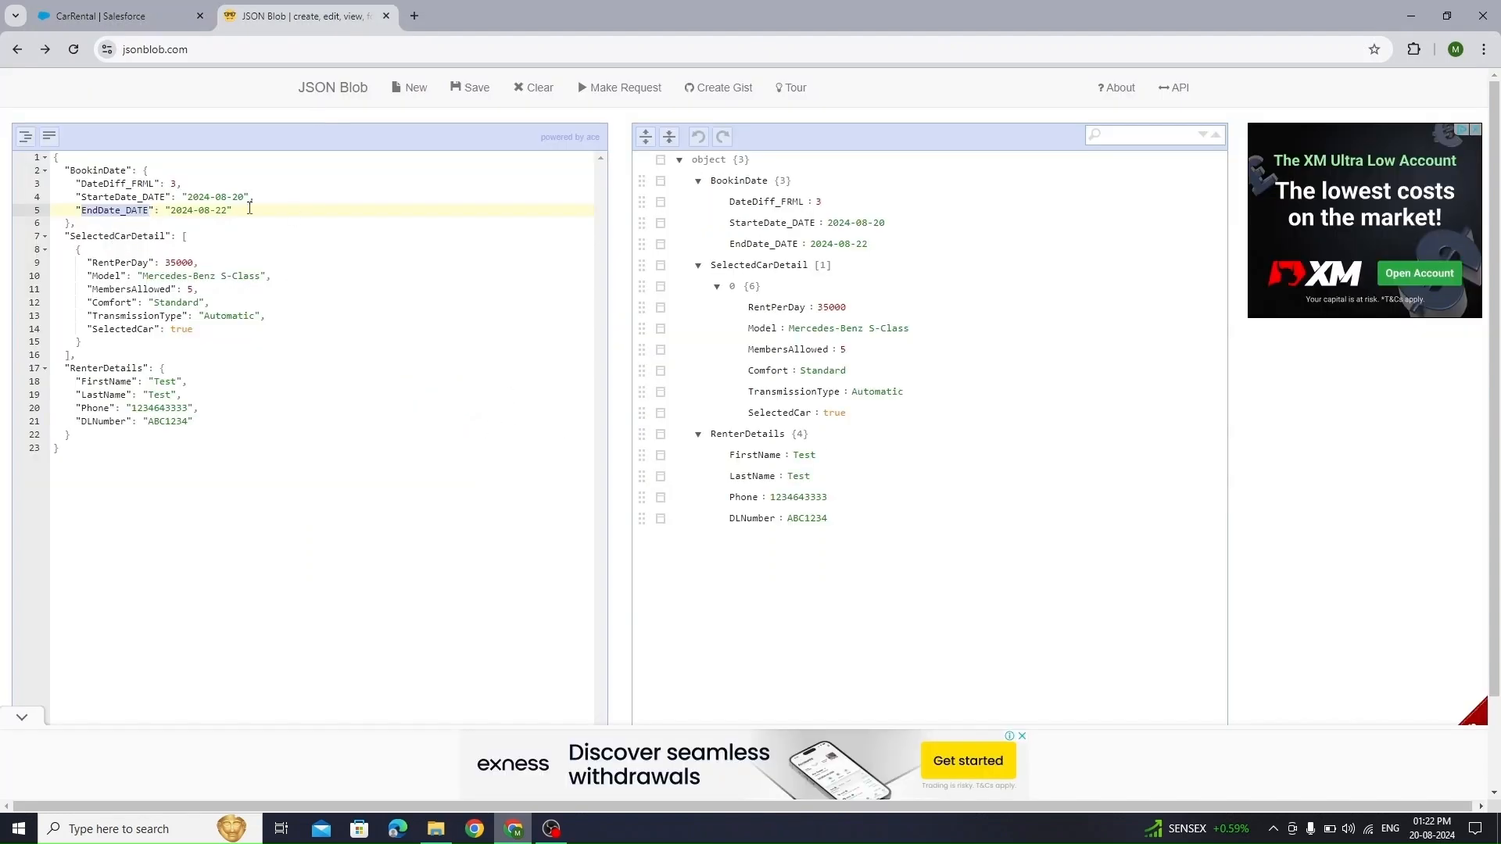
left_click(117, 15)
type("Car Detaiks")
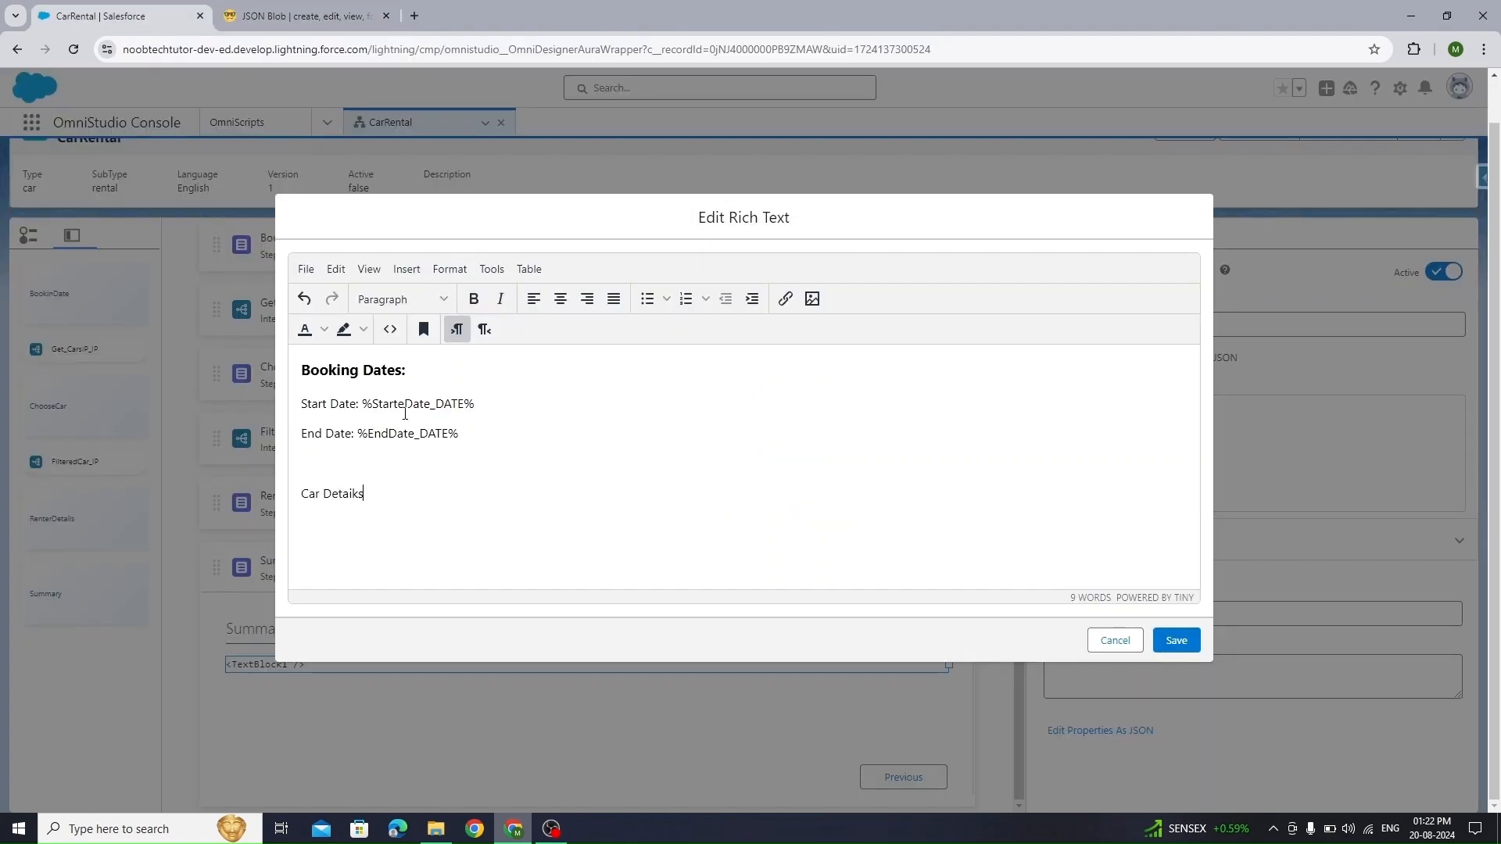
Copy the RentPerDay to SelectedCar lines from the JSON in JSON Blob and paste them under Car Details
left_click(270, 15)
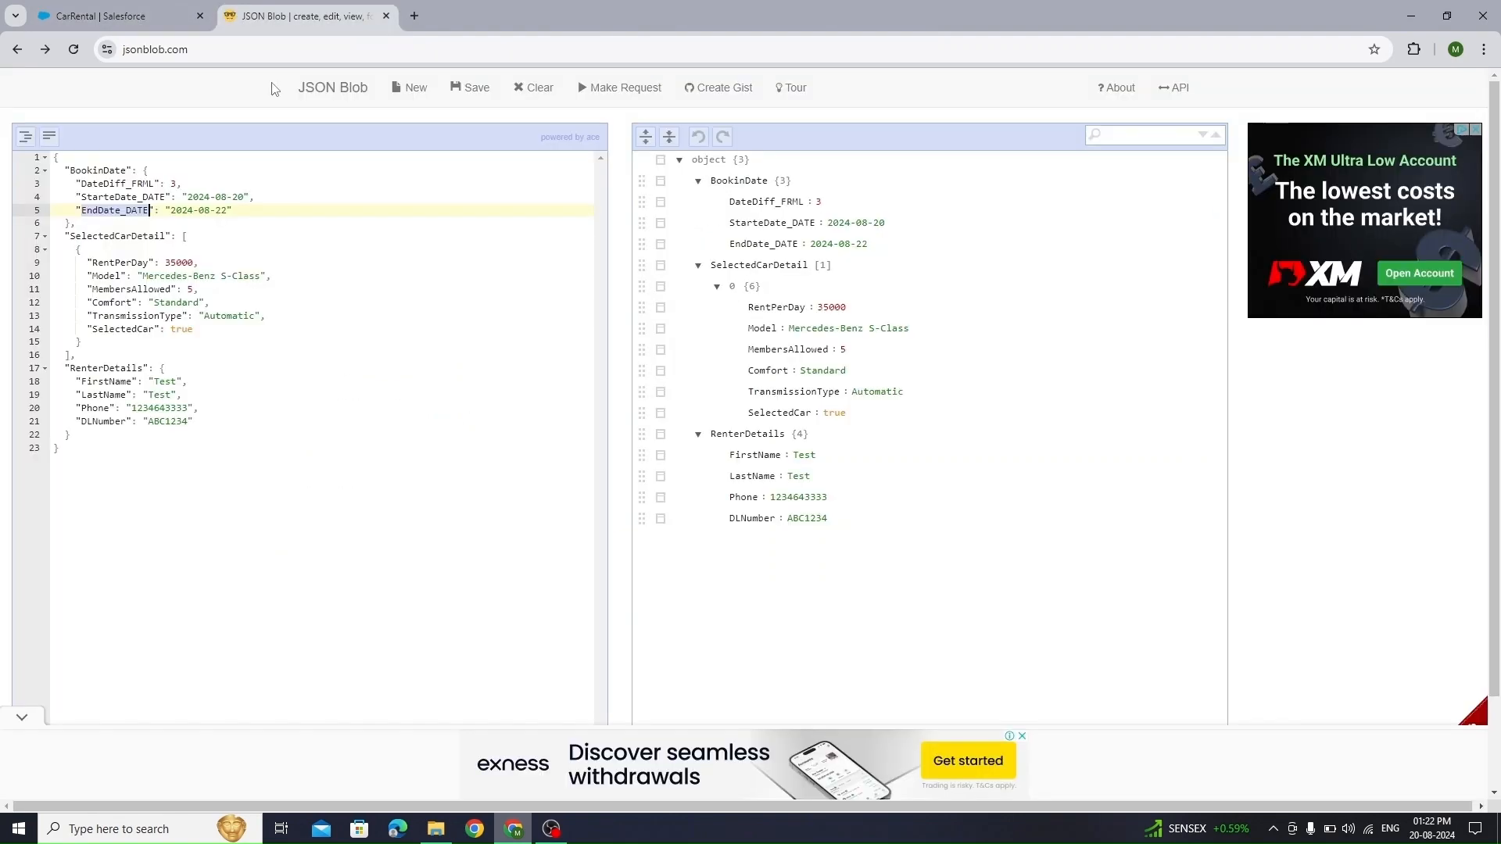
left_click_drag(86, 262, 193, 329)
key("ctrl+c")
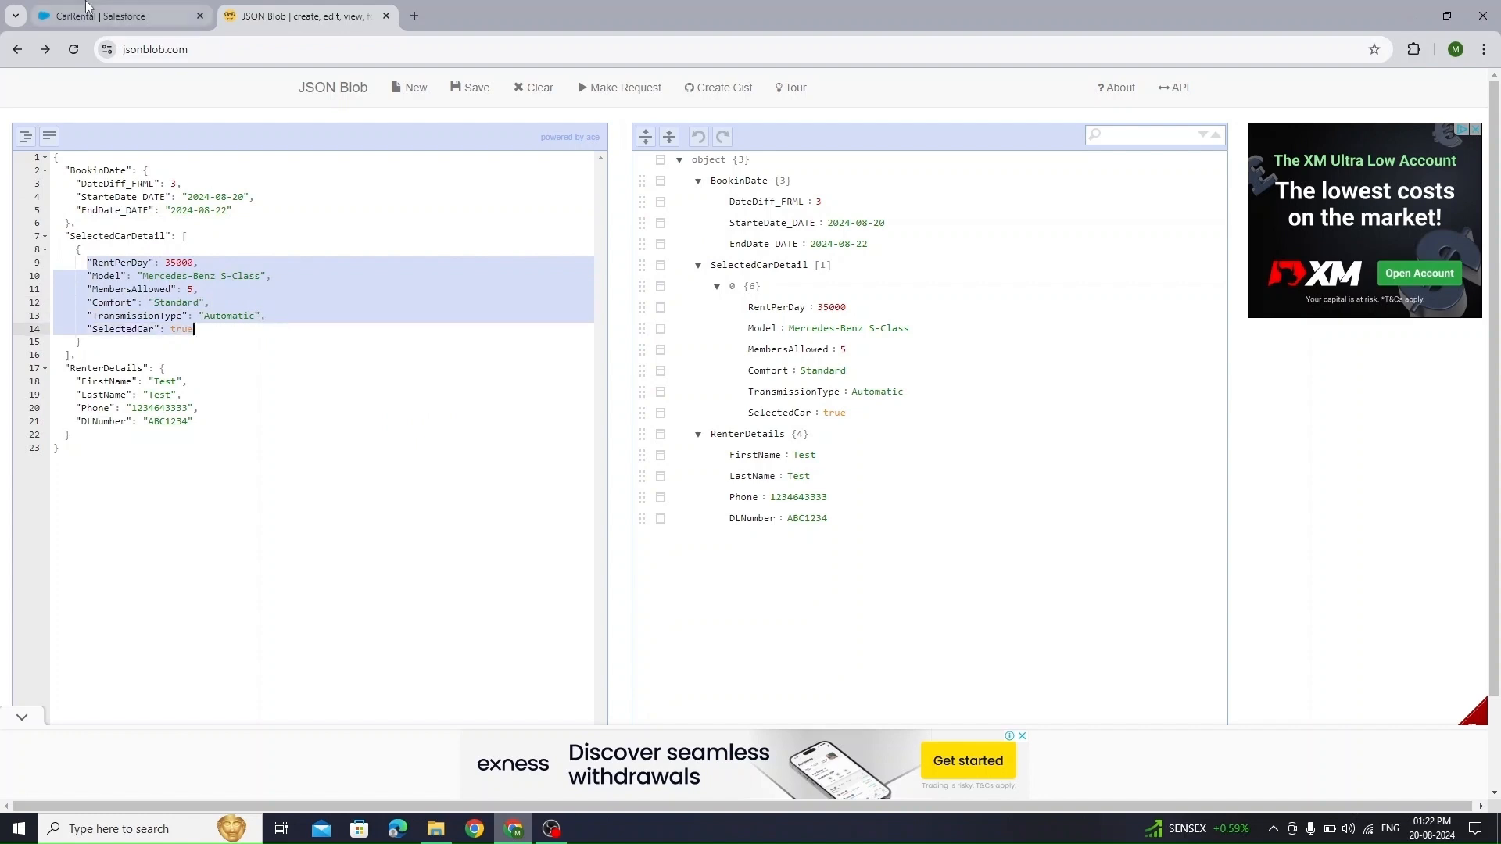
left_click(117, 16)
key("ctrl+v")
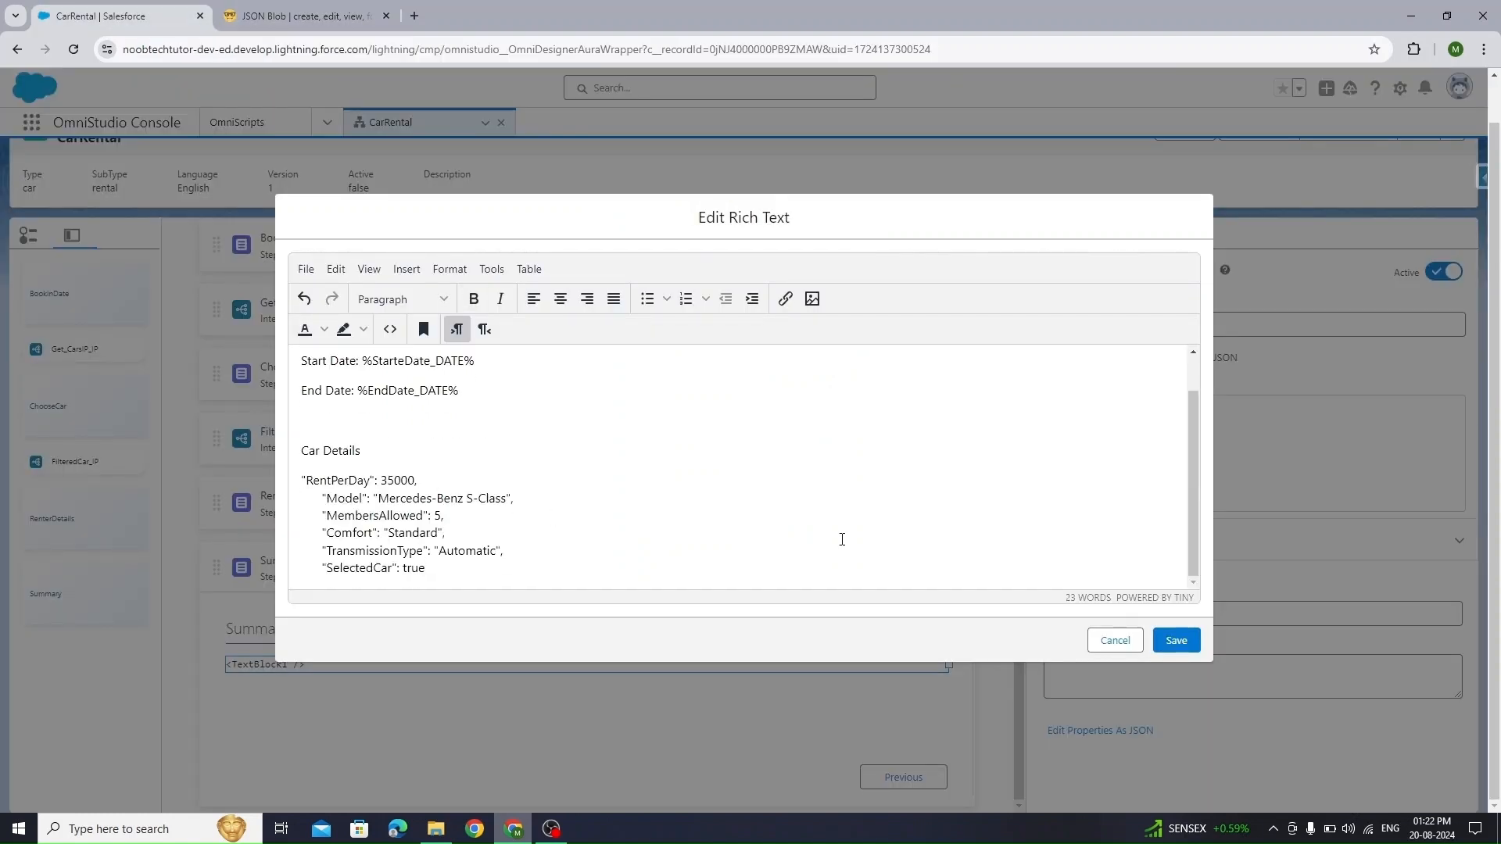
Replace the pasted RentPerDay line with the merge field %RentPerDay%
key("BackSpace")
type("%")
key("ctrl+Right")
type("%")
key("ctrl+shift+Right")
key("ctrl+shift+Right")
key("BackSpace")
Replace the pasted Model line with the merge field %Model%
type("%")
key("Left")
key("BackSpace")
key("ctrl+shift+Right")
key("ctrl+shift+Right")
key("ctrl+shift+Right")
key("ctrl+shift+Right")
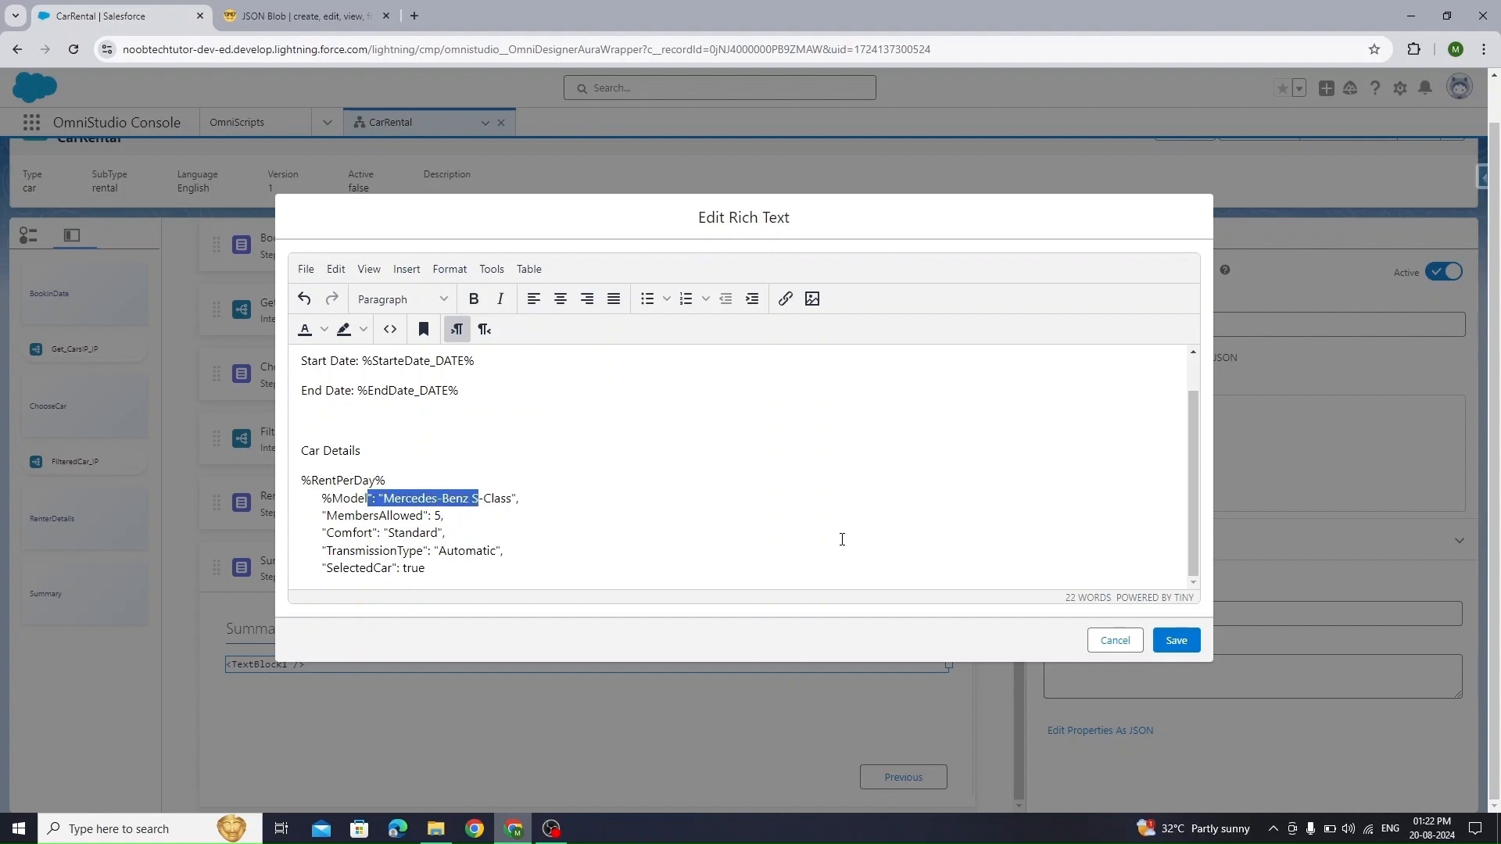
type("%")
Replace the pasted MembersAllowed line with the merge field %MembersAllowed%
key("ctrl+Right")
key("ctrl+Right")
key("ctrl+shift+Right")
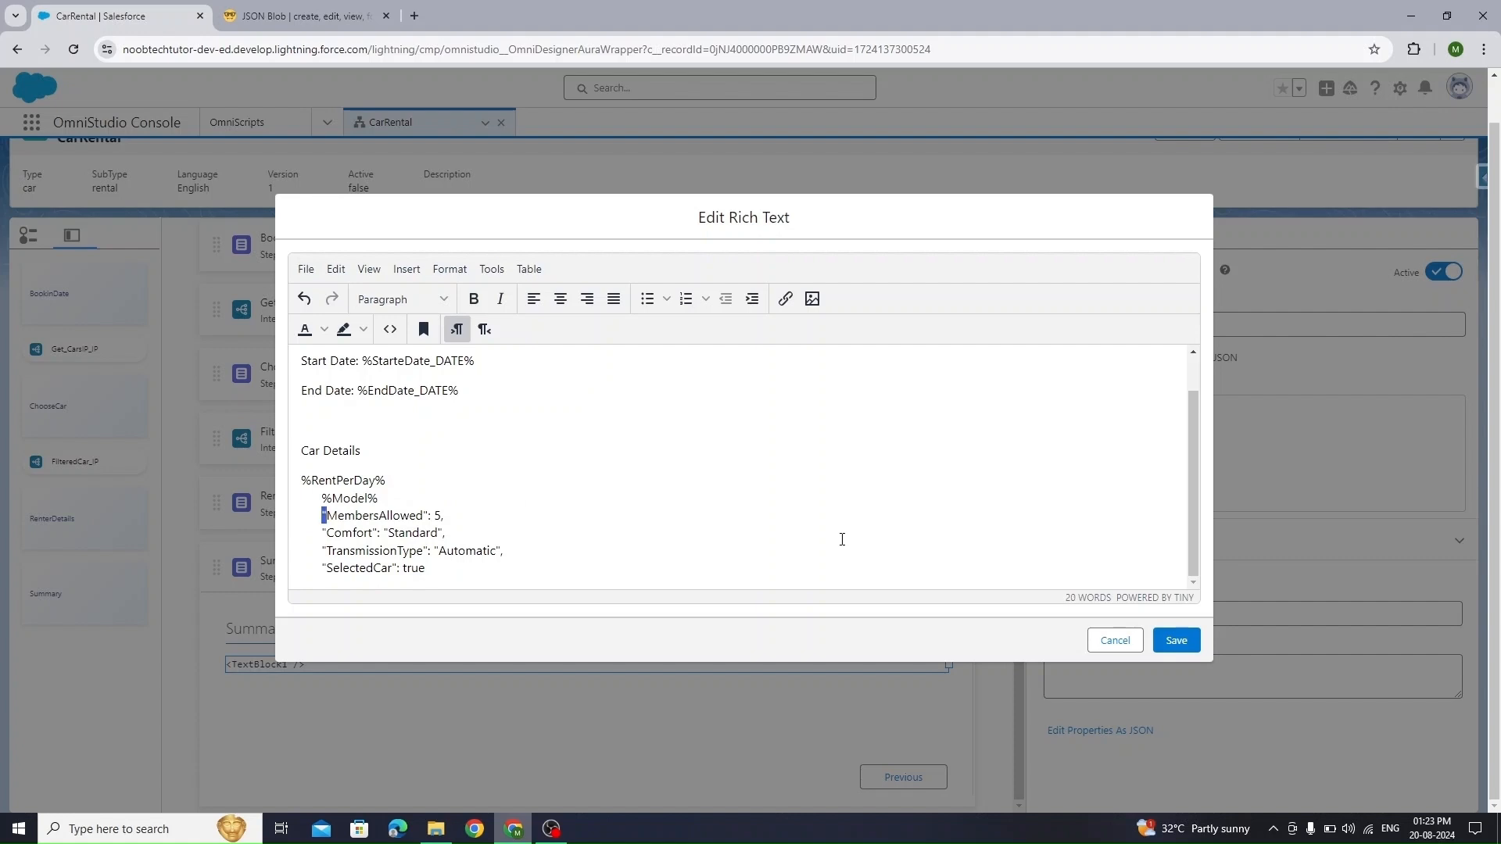
key("BackSpace")
type("%")
key("ctrl+Right")
key("ctrl+Right")
key("ctrl+shift+Right")
key("ctrl+shift+Right")
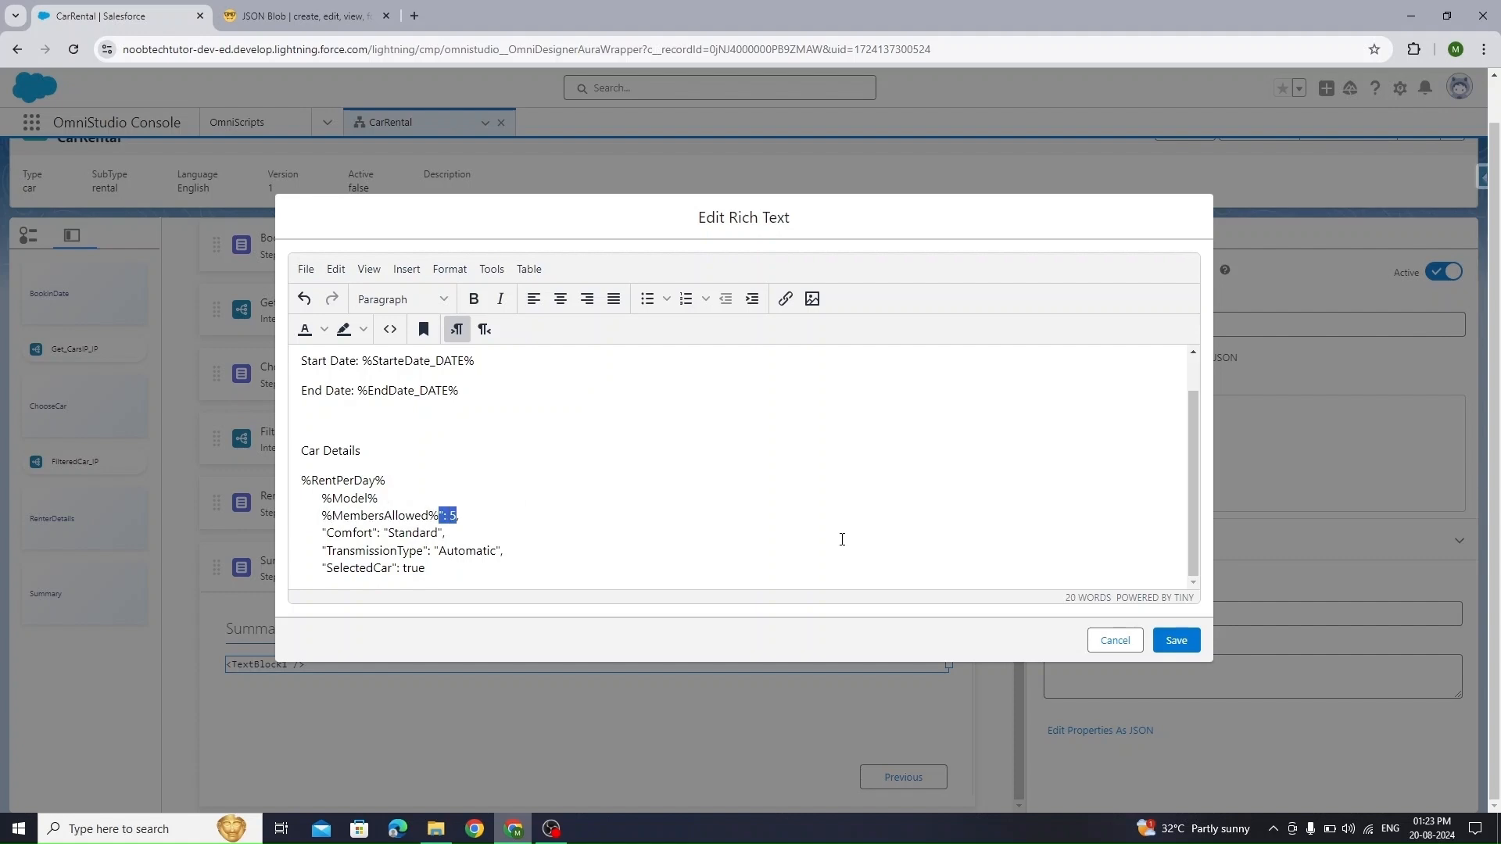
type("%")
Replace the pasted Comfort line with the merge field %Comfort%
key("BackSpace")
type("%")
key("ctrl+shift+Right")
key("ctrl+shift+Right")
key("ctrl+shift+Right")
type("%")
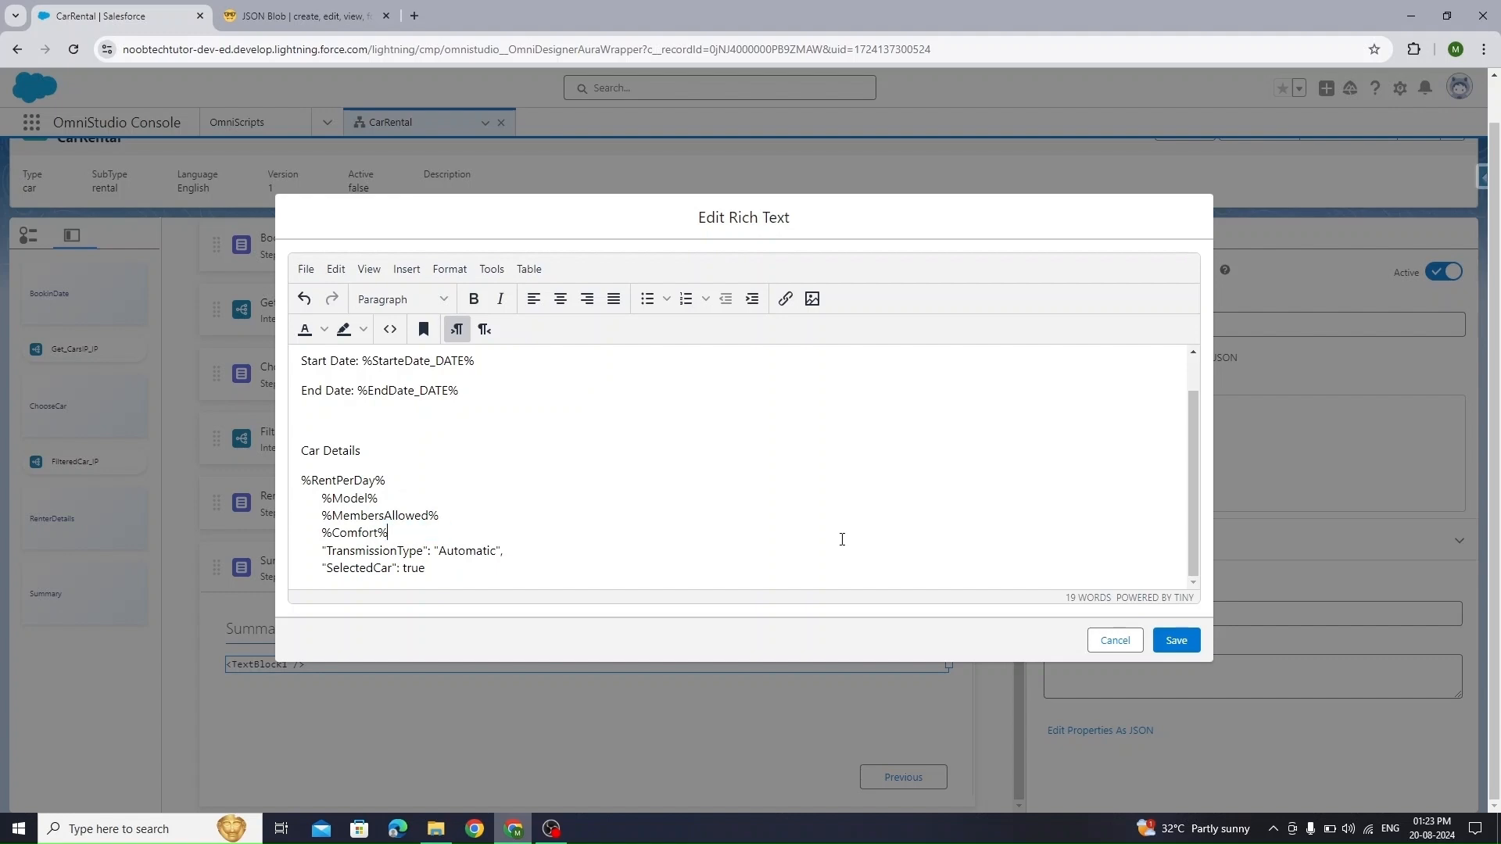
Replace the pasted TransmissionType line with the merge field %TransmissionType%
key("shift+Left")
key("Down")
key("ctrl+Left")
key("BackSpace")
type("%")
key("ctrl+Right")
key("Delete")
type("%")
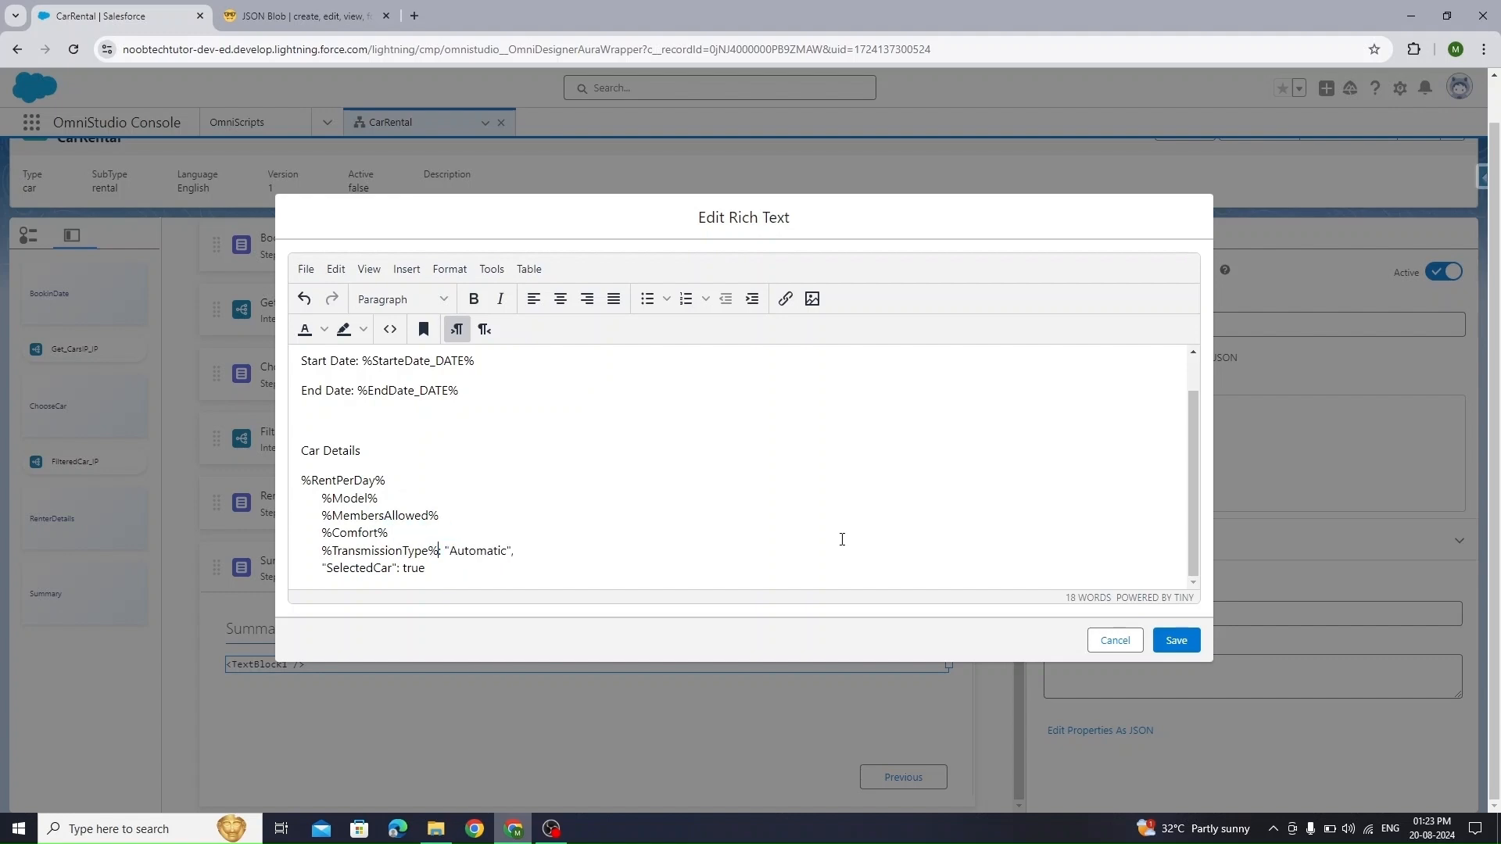
key("ctrl+shift+Right")
key("ctrl+shift+Right")
key("ctrl+shift+Right")
key("Delete")
Replace the pasted SelectedCar line with the merge field %SelectedCar% in its own unindented paragraph
key("Down")
key("Home")
key("Delete")
type("%")
key("ctrl+Right")
key("shift+End")
type("%")
key("BackSpace")
key("BackSpace")
key("BackSpace")
key("BackSpace")
key("BackSpace")
key("Return")
Remove the leading indentation from the TransmissionType, Comfort, MembersAllowed and Model merge field lines
key("Up")
key("ctrl+shift+Right")
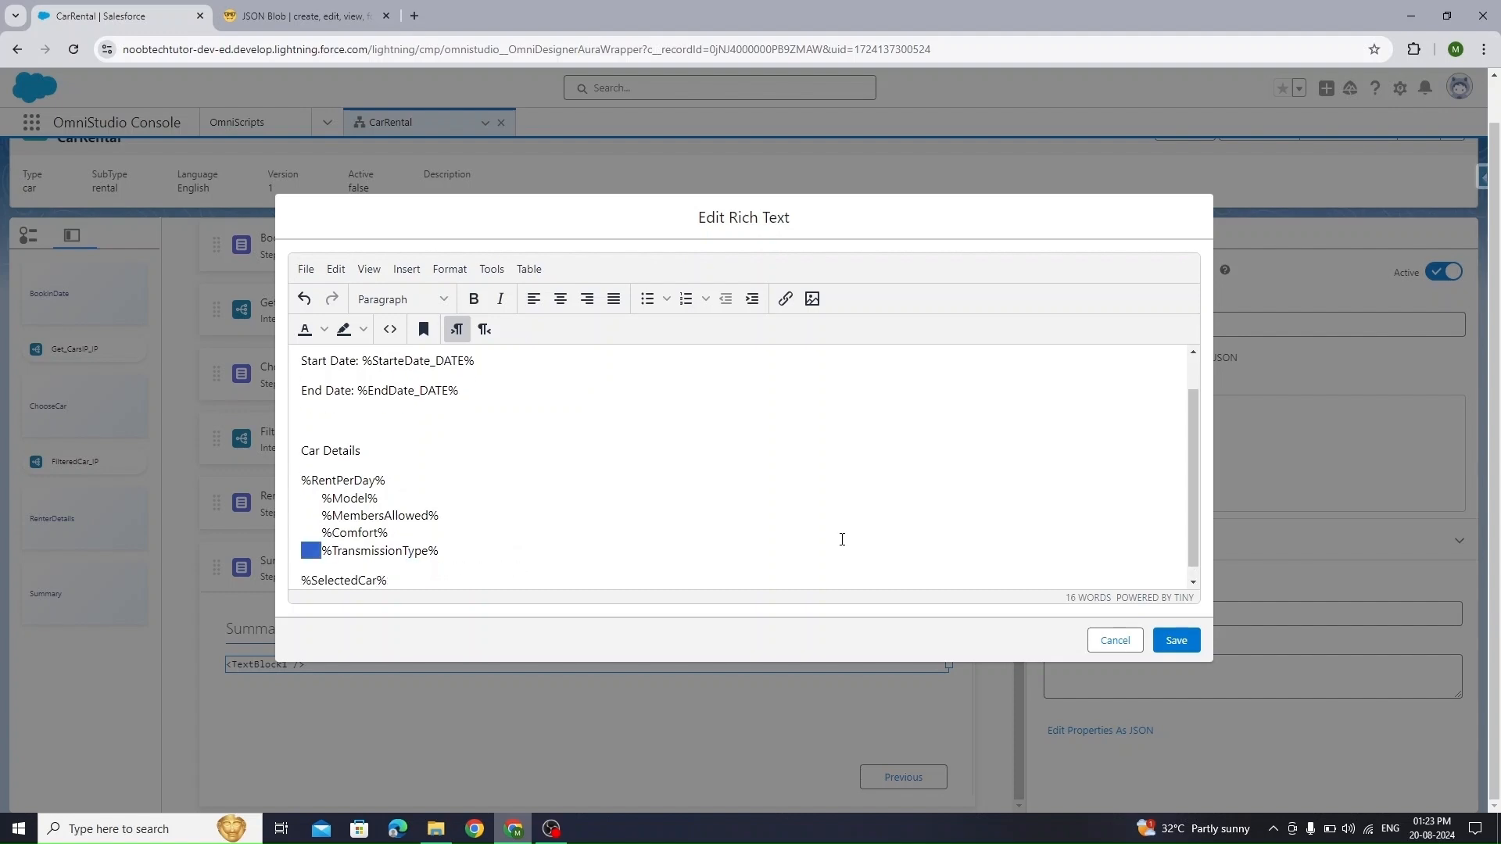
key("Delete")
key("Up")
key("ctrl+shift+Right")
key("Delete")
key("Up")
key("ctrl+shift+Right")
key("Delete")
key("Up")
key("ctrl+shift+Right")
key("Delete")
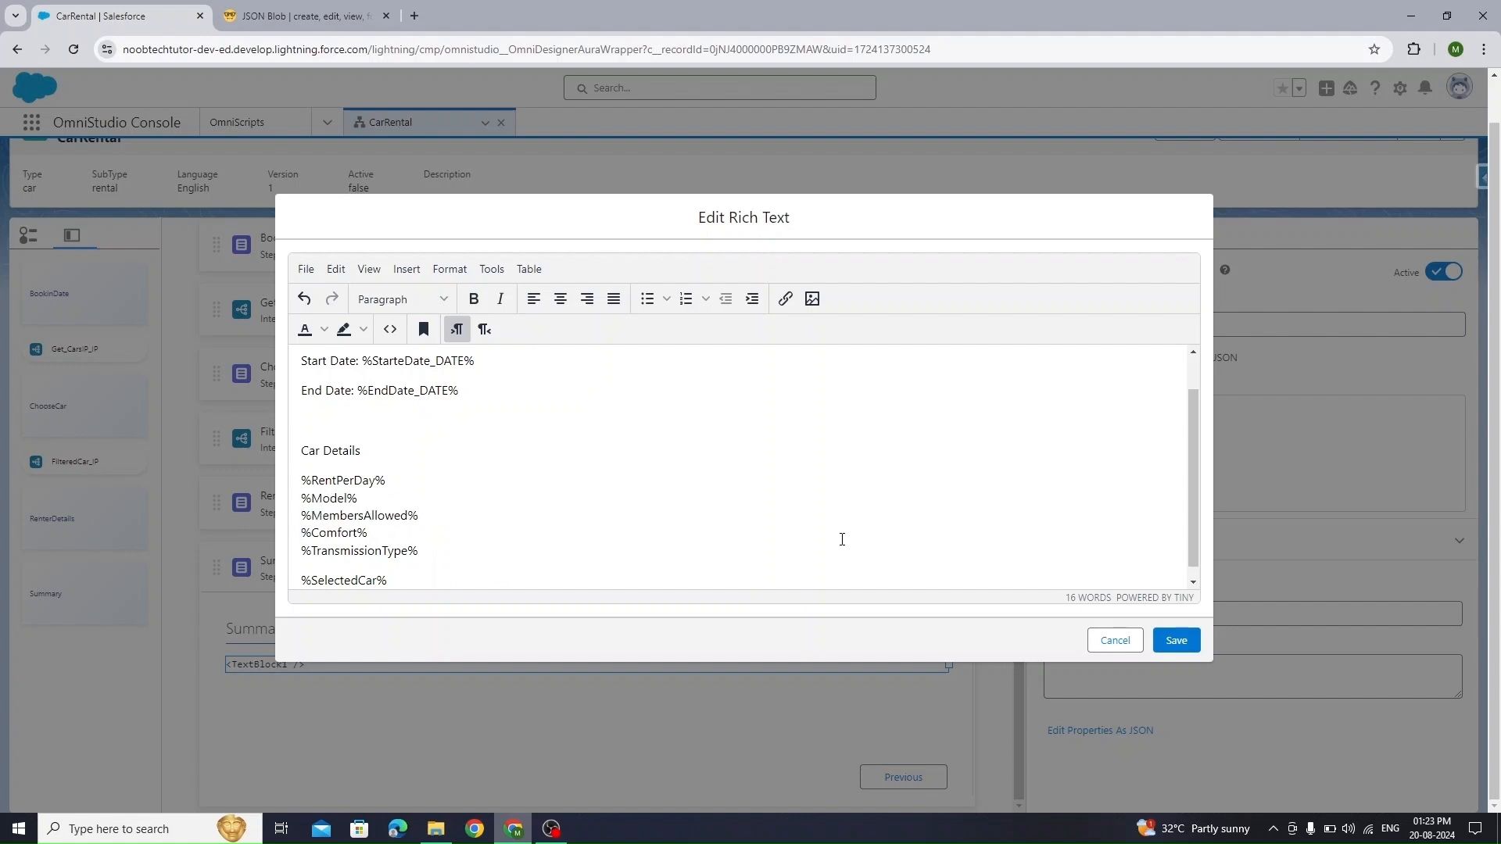
Add the label "Rent Per Day:" in front of the %RentPerDay% merge field
key("ctrl+shift+Right")
key("ctrl+shift+Left")
key("ctrl+v")
type(":")
Add the label "Model:" in front of the %Model% merge field
key("Left")
key("Left")
key("Left")
key("Left")
key("ctrl+shift+Right")
key("ctrl+c")
key("Home")
key("ctrl+v")
type(":")
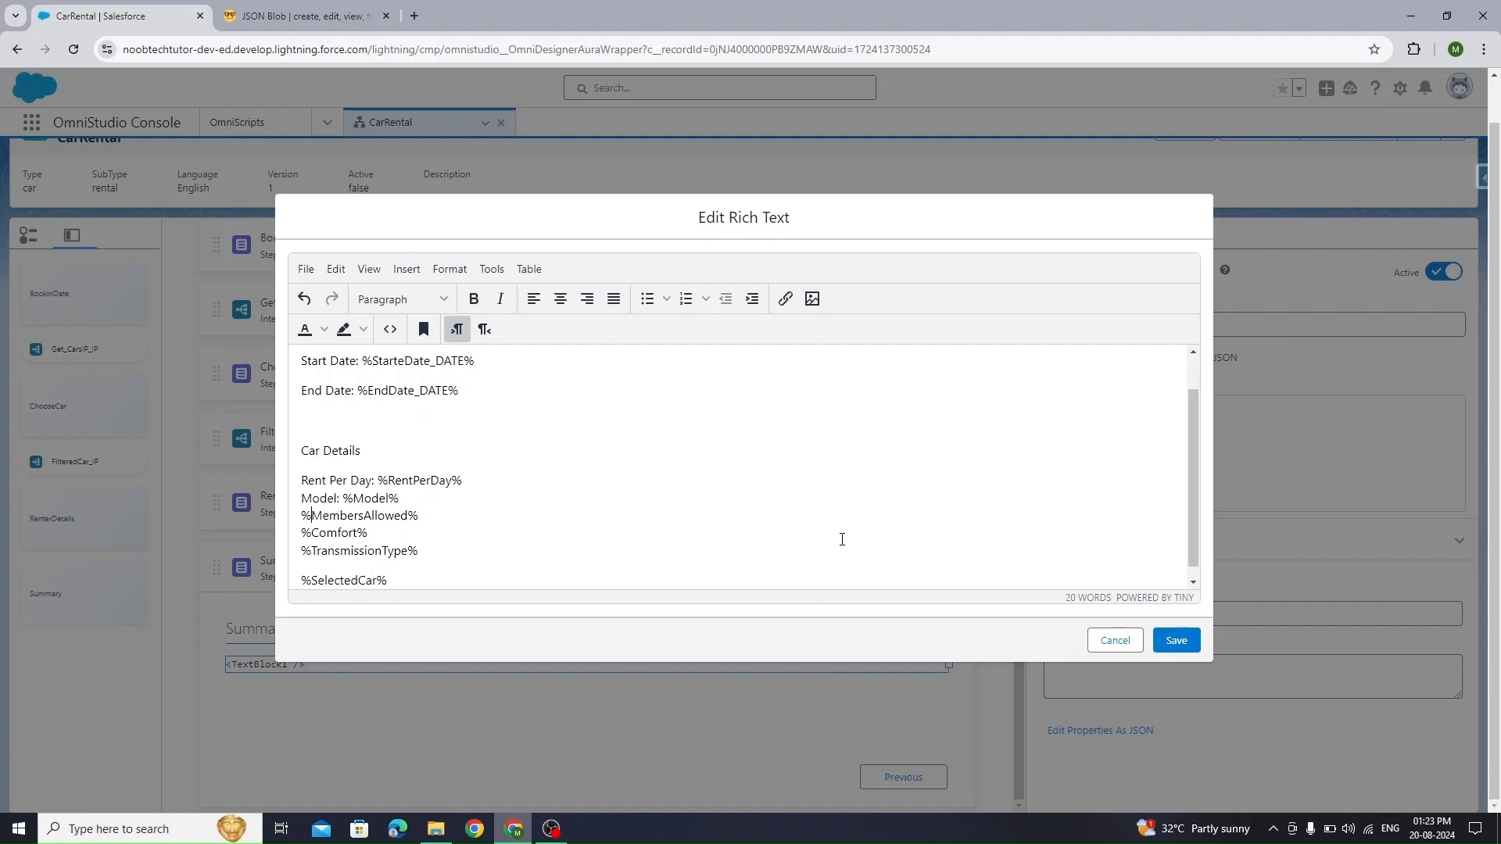
Add the label "Members Allowed:" in front of the %MembersAllowed% merge field
key("ctrl+shift+Right")
key("ctrl+c")
key("Home")
key("ctrl+v")
type(":?")
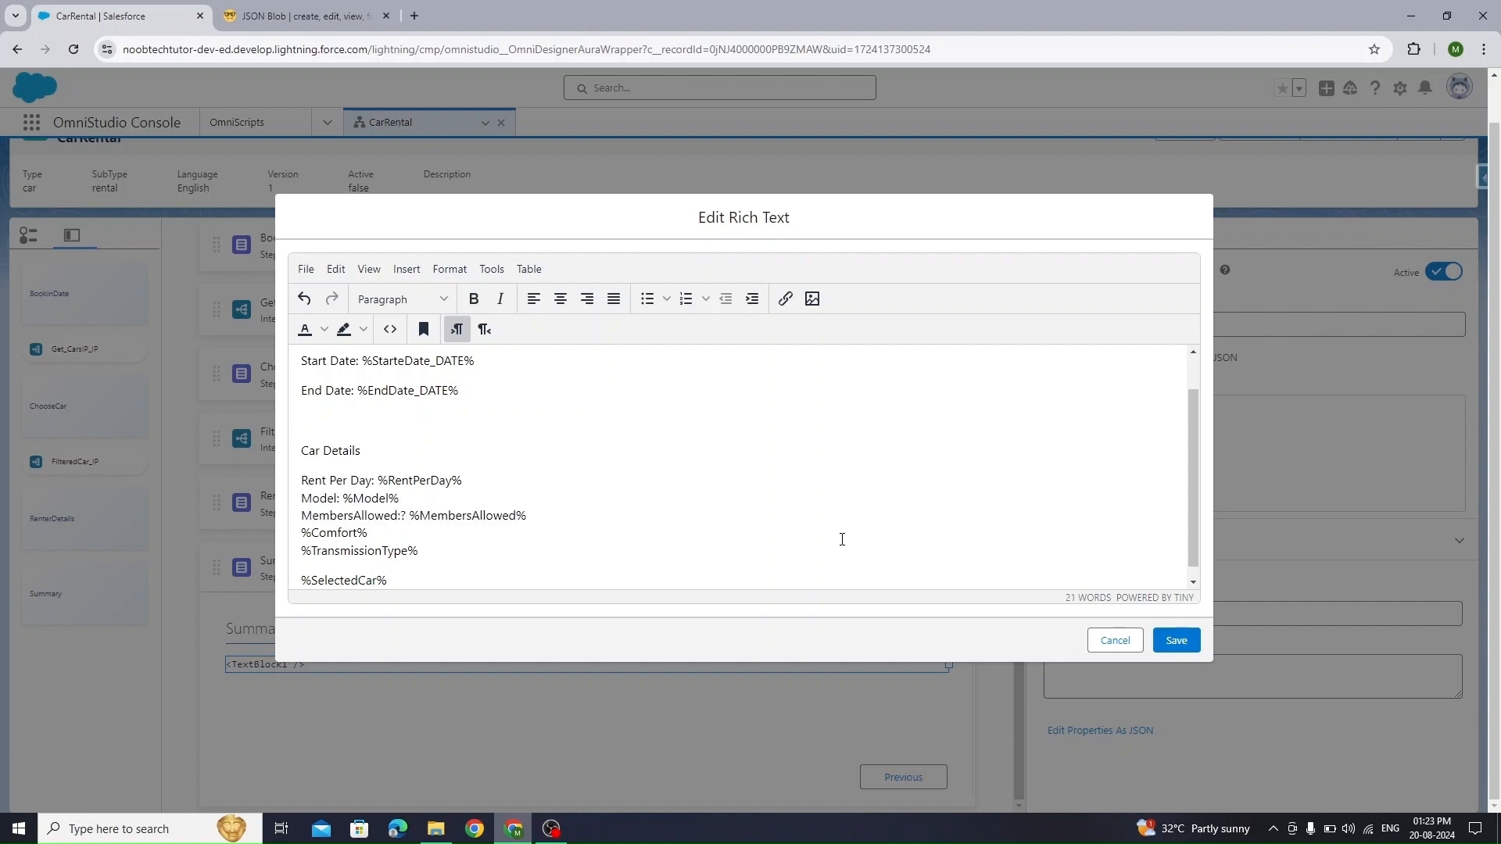
key("Left")
key("BackSpace")
key("Left")
key("Left")
key("Left")
Add the label "Comfort:" in front of the %Comfort% merge field
key("Down")
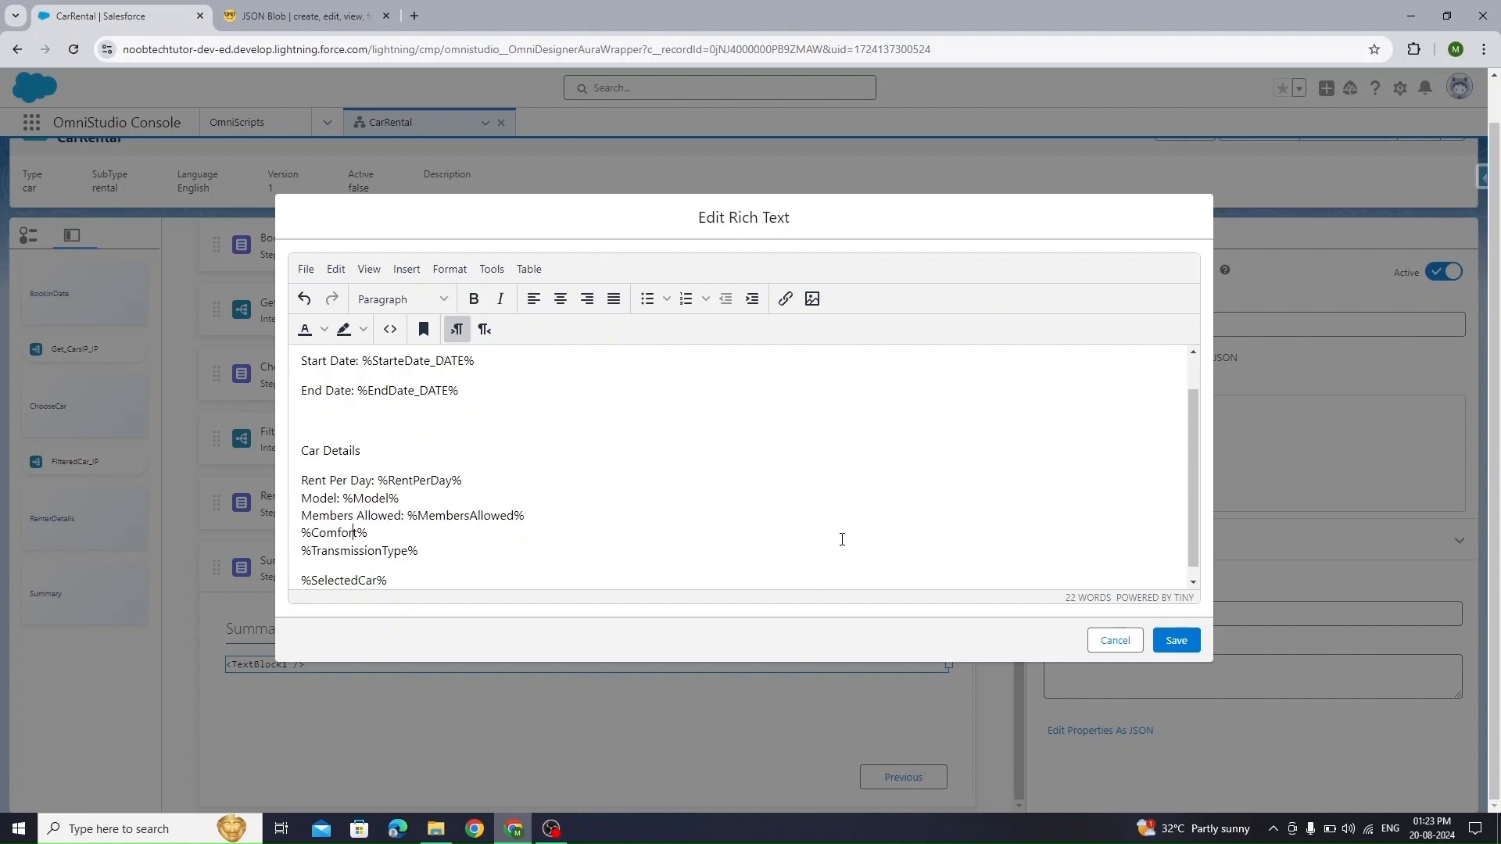
key("ctrl+shift+Left")
key("ctrl+c")
key("Home")
key("ctrl+v")
type(":")
Add the label "TransmissionType:" in front of the %TransmissionType% merge field
key("Down")
key("ctrl+Left")
key("ctrl+shift+Right")
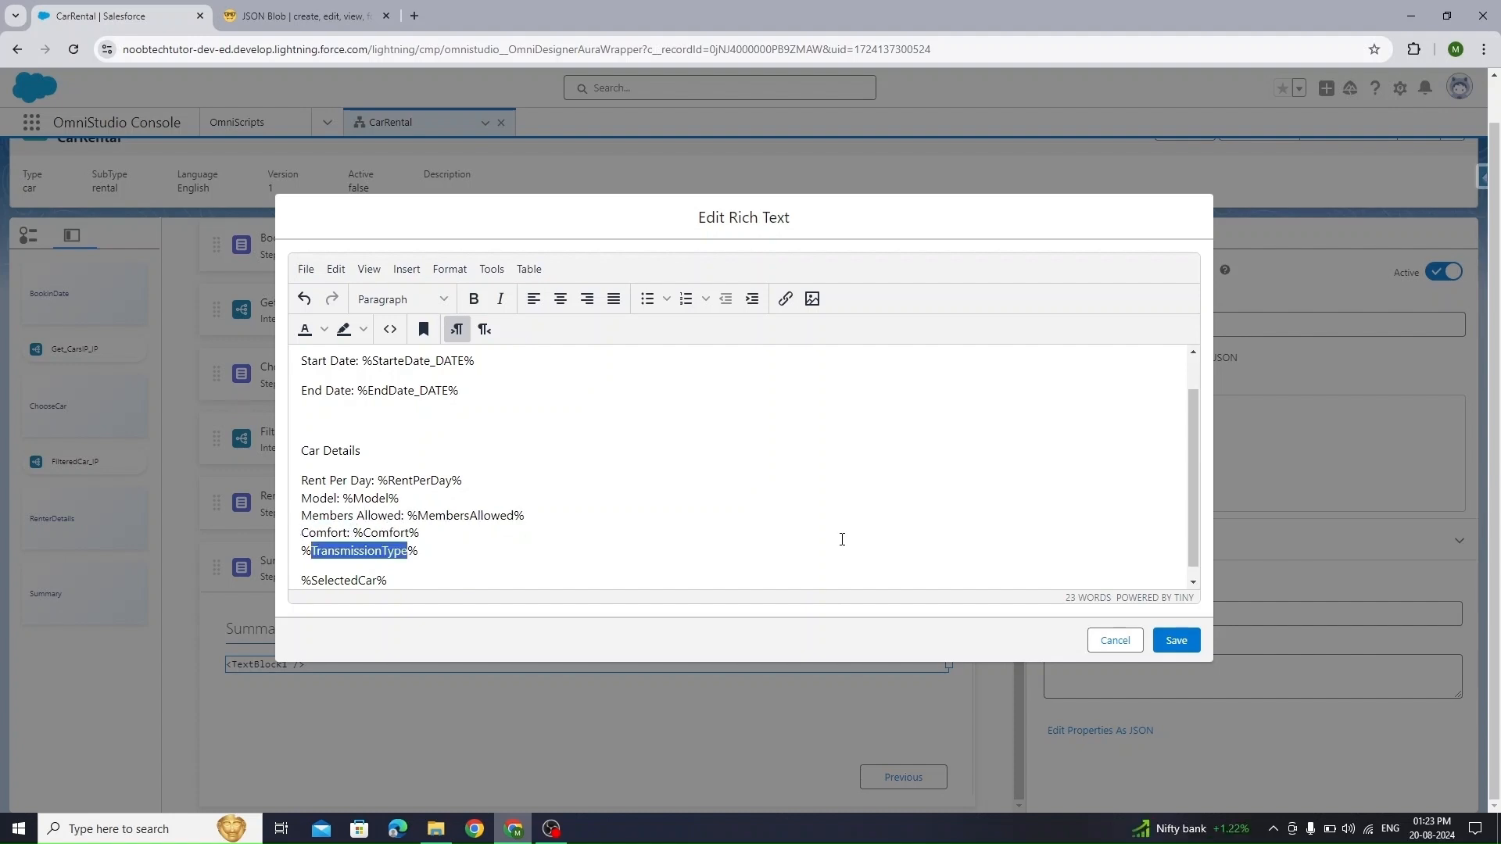
key("ctrl+c")
key("Home")
key("ctrl+v")
type(":")
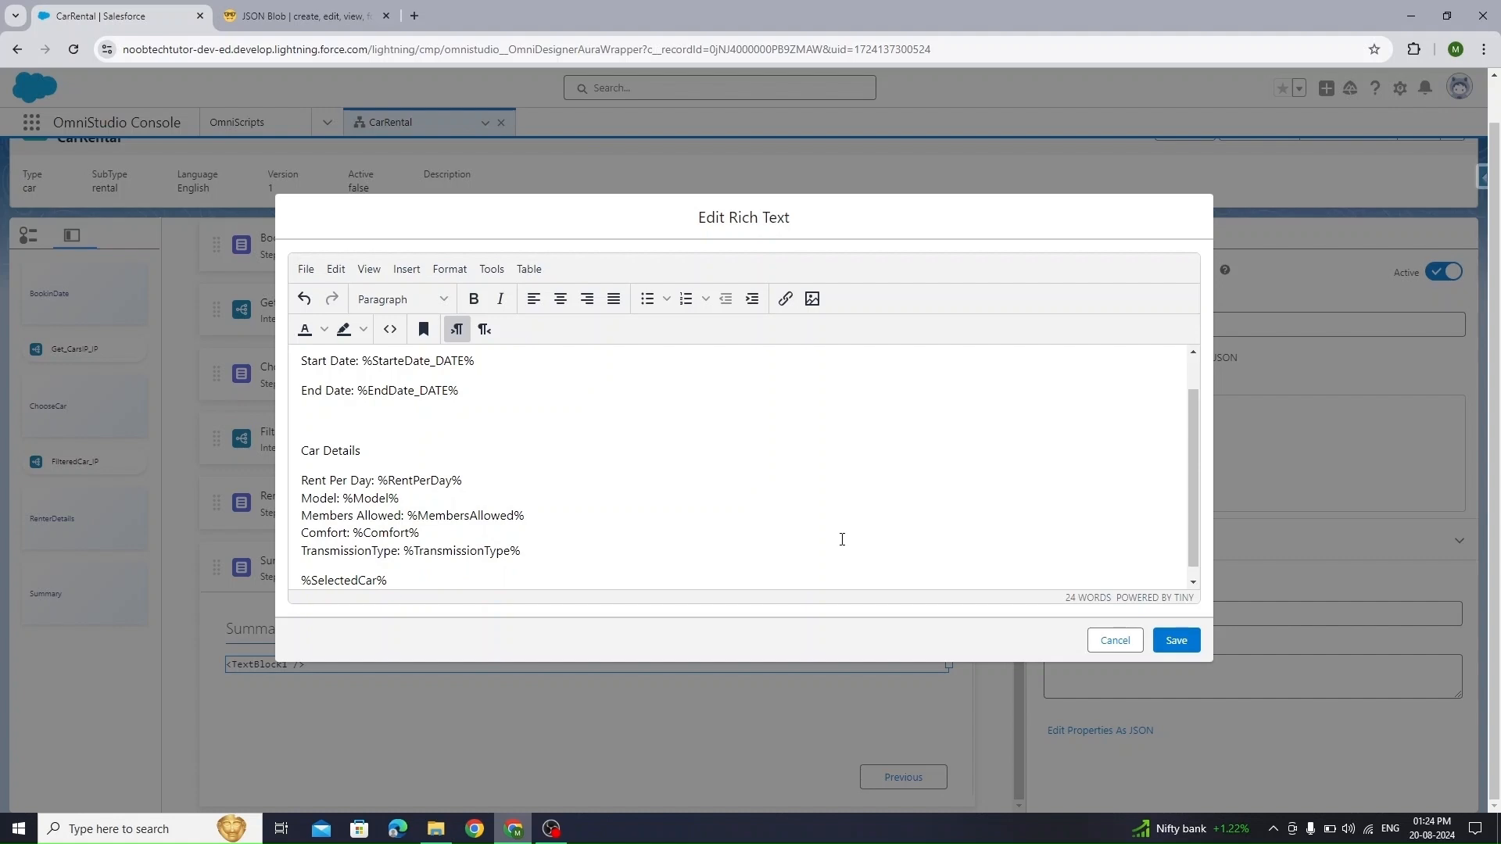
Delete the %SelectedCar% line and insert a space in the label above it so it reads "Transmission Type:"
key("Down")
key("shift+Home")
key("BackSpace")
key("BackSpace")
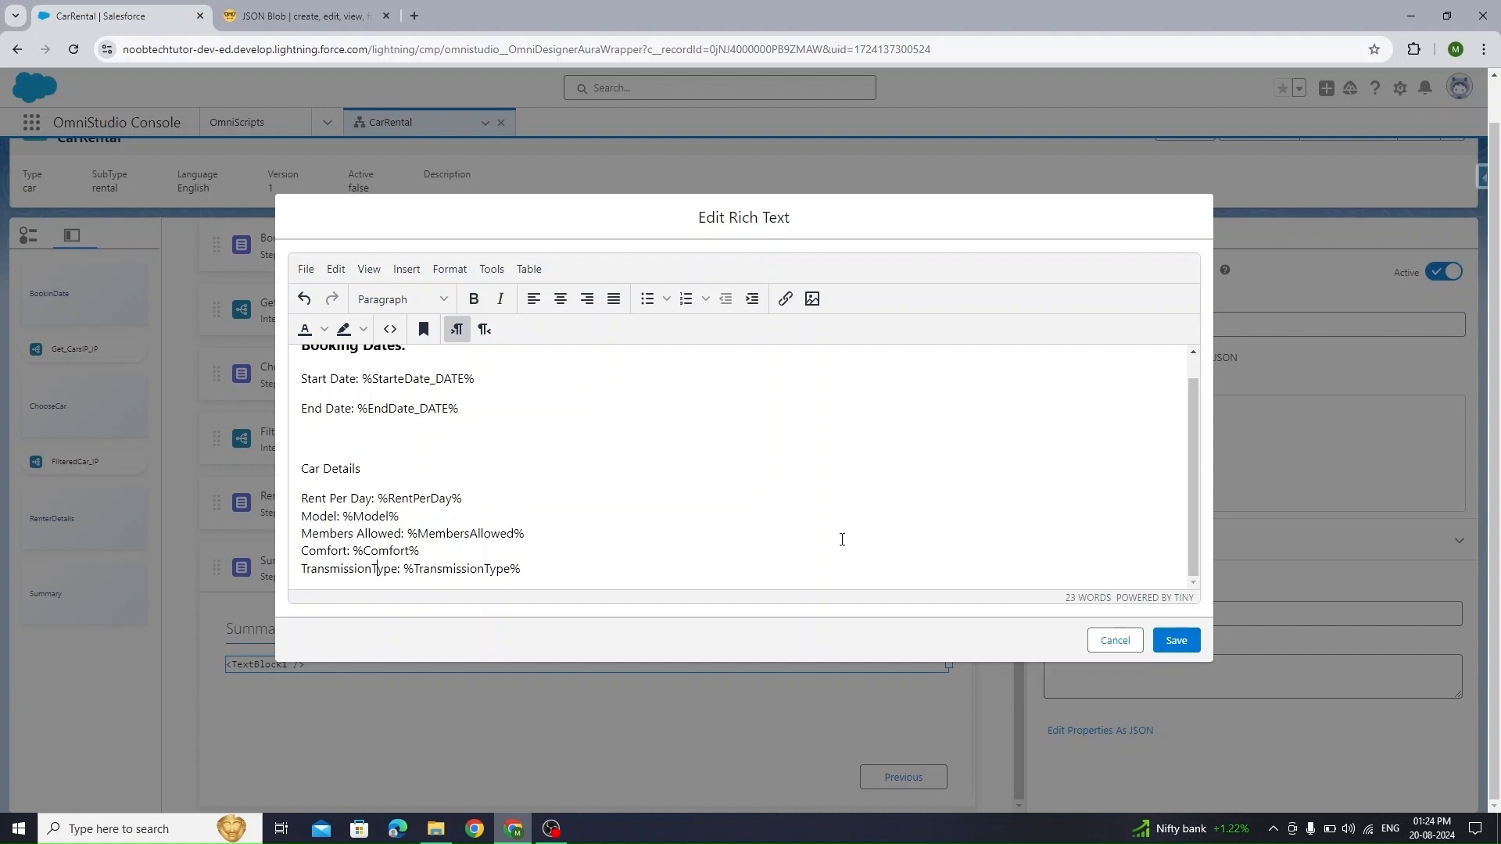
key("Up")
Format the "Car Details" line as Heading 3, like the "Booking Dates:" title
scroll(428, 369, "up", 1)
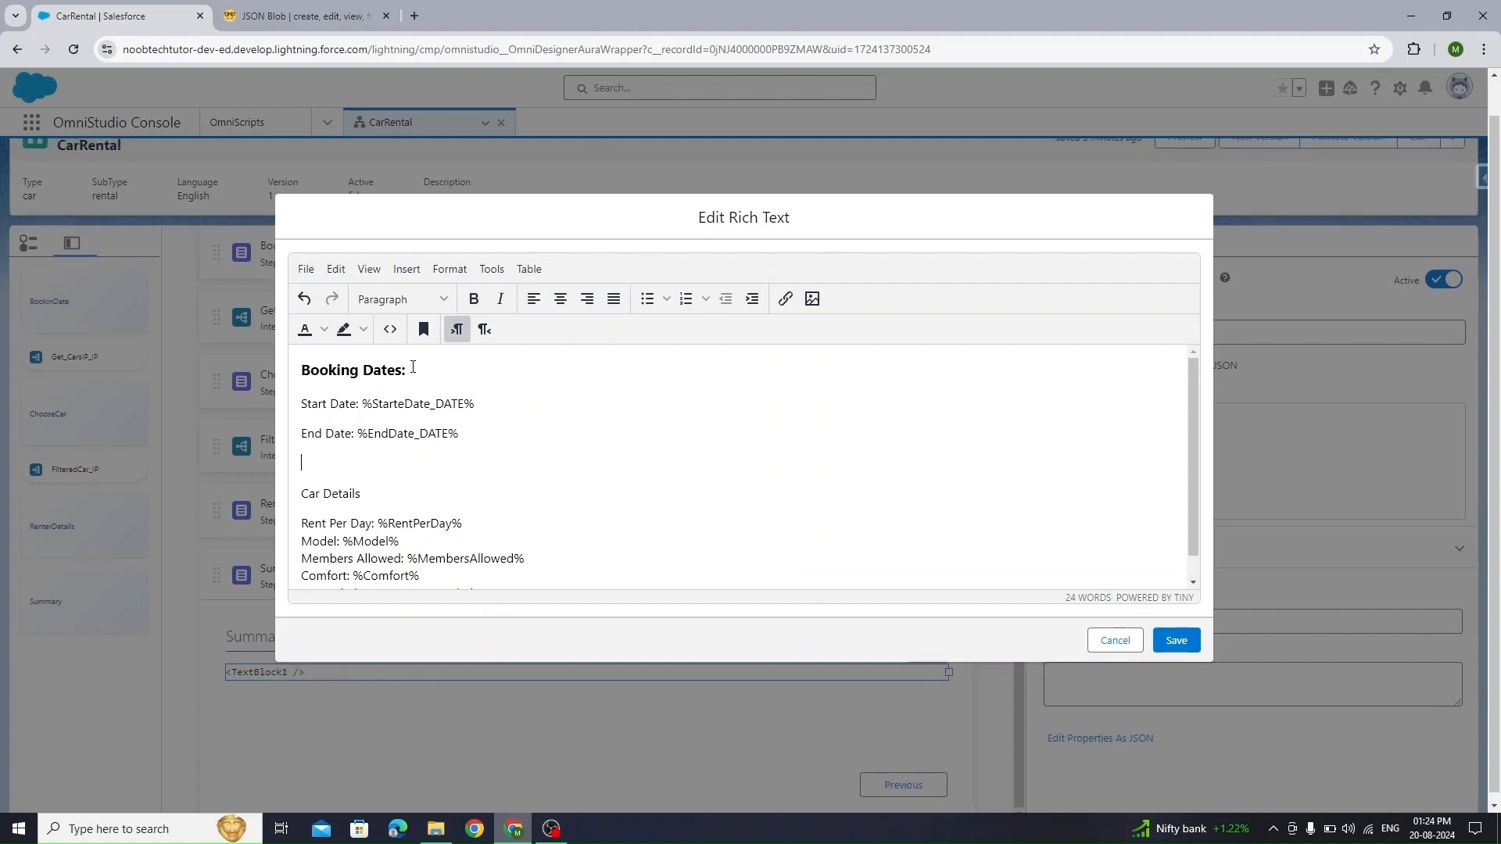
left_click_drag(412, 368, 300, 373)
left_click_drag(363, 492, 301, 493)
left_click(400, 299)
mouse_move(385, 328)
left_click(524, 389)
key("Right")
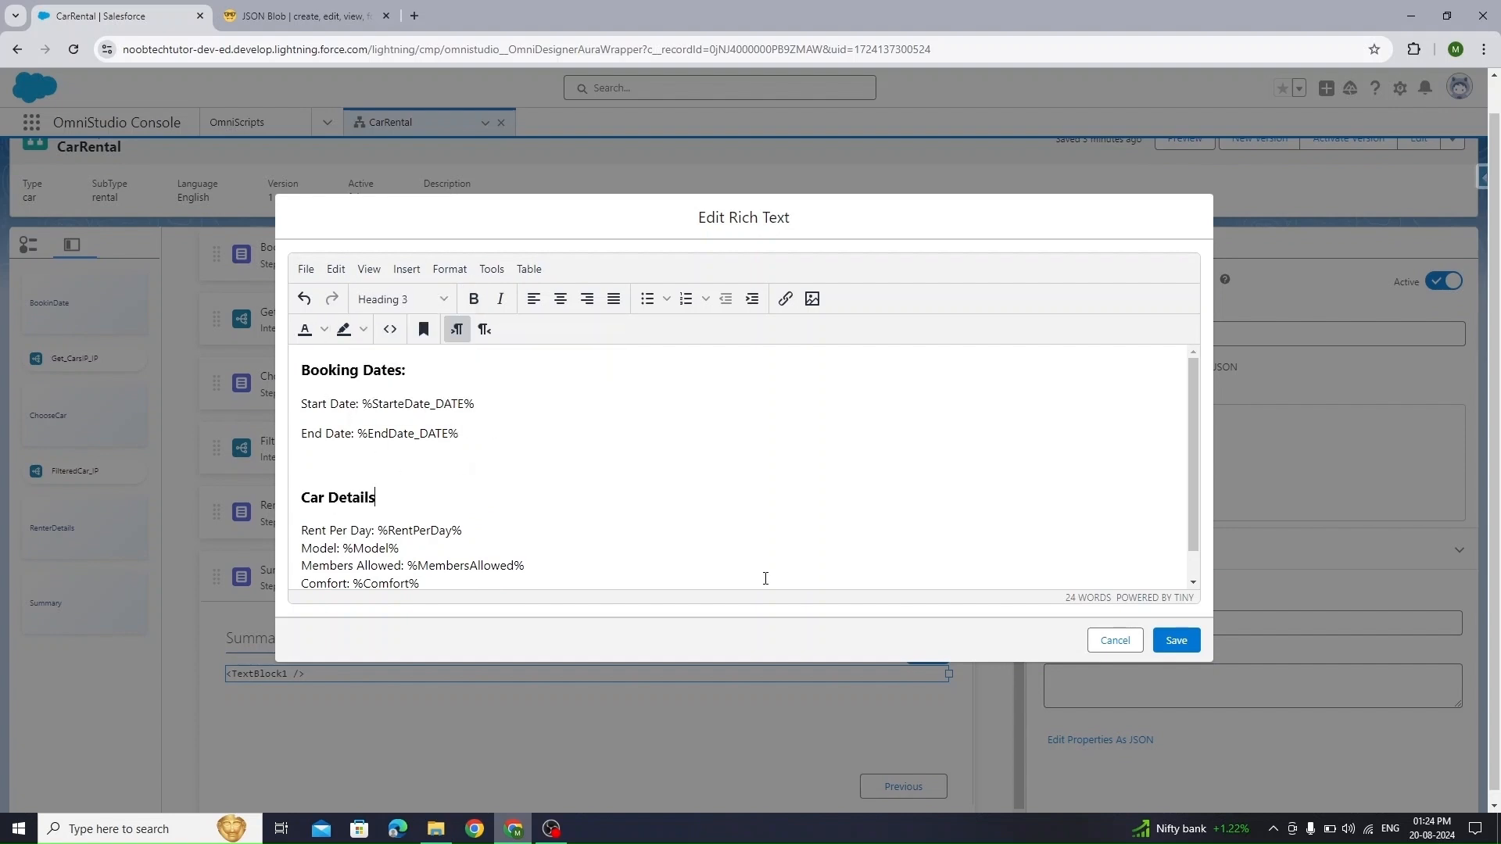
Split the car detail lines under the Car Details heading into separate paragraphs, from Rent Per Day to Transmission Type
key("Right")
key("BackSpace")
key("Return")
key("Down")
key("BackSpace")
key("Return")
key("BackSpace")
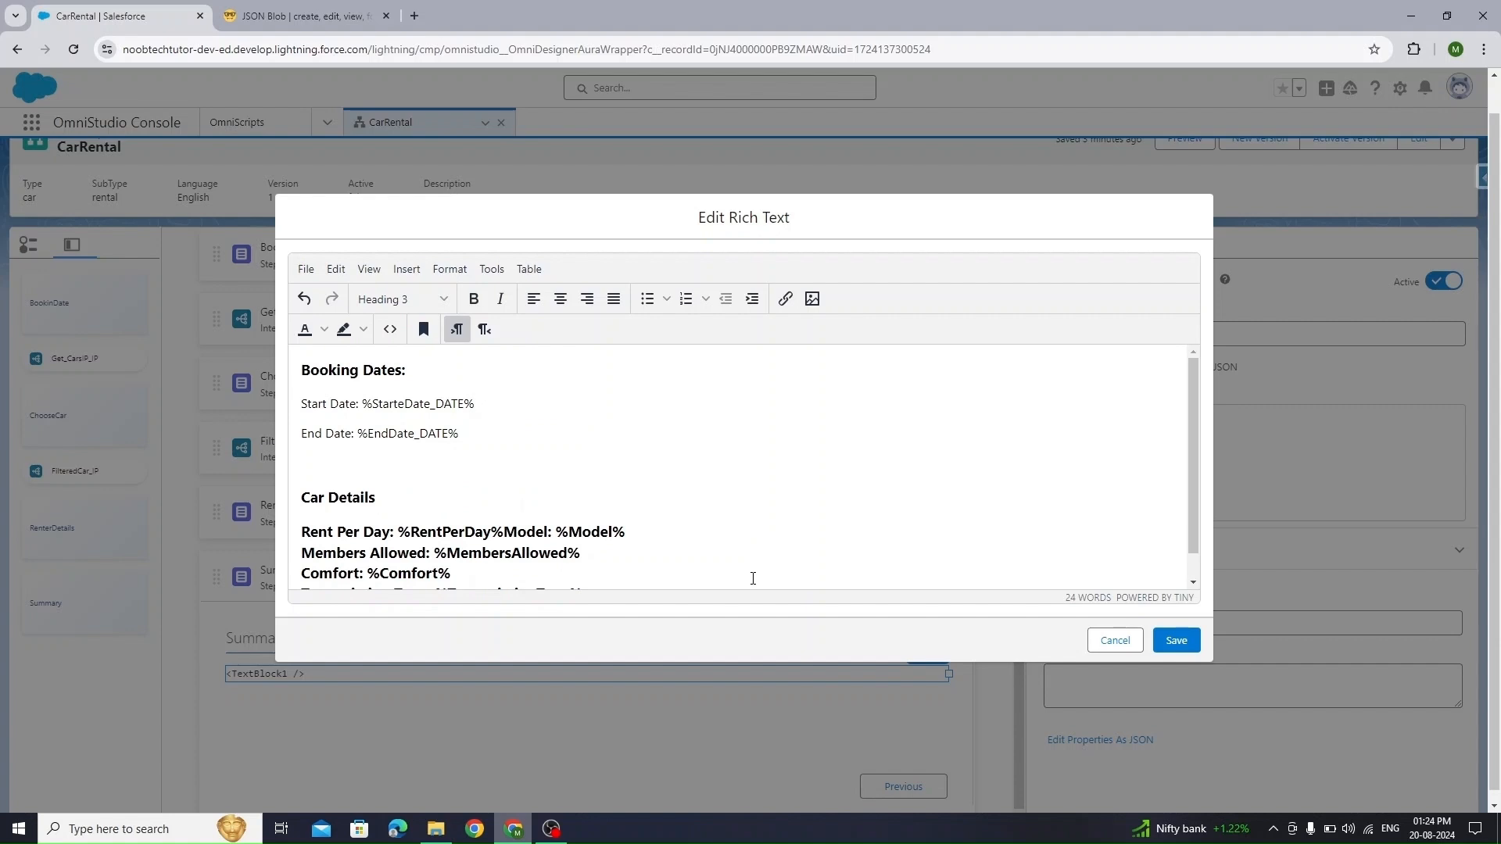
key("Return")
key("Down")
key("BackSpace")
key("Return")
key("Down")
key("BackSpace")
key("Return")
key("Down")
key("BackSpace")
key("Return")
key("Down")
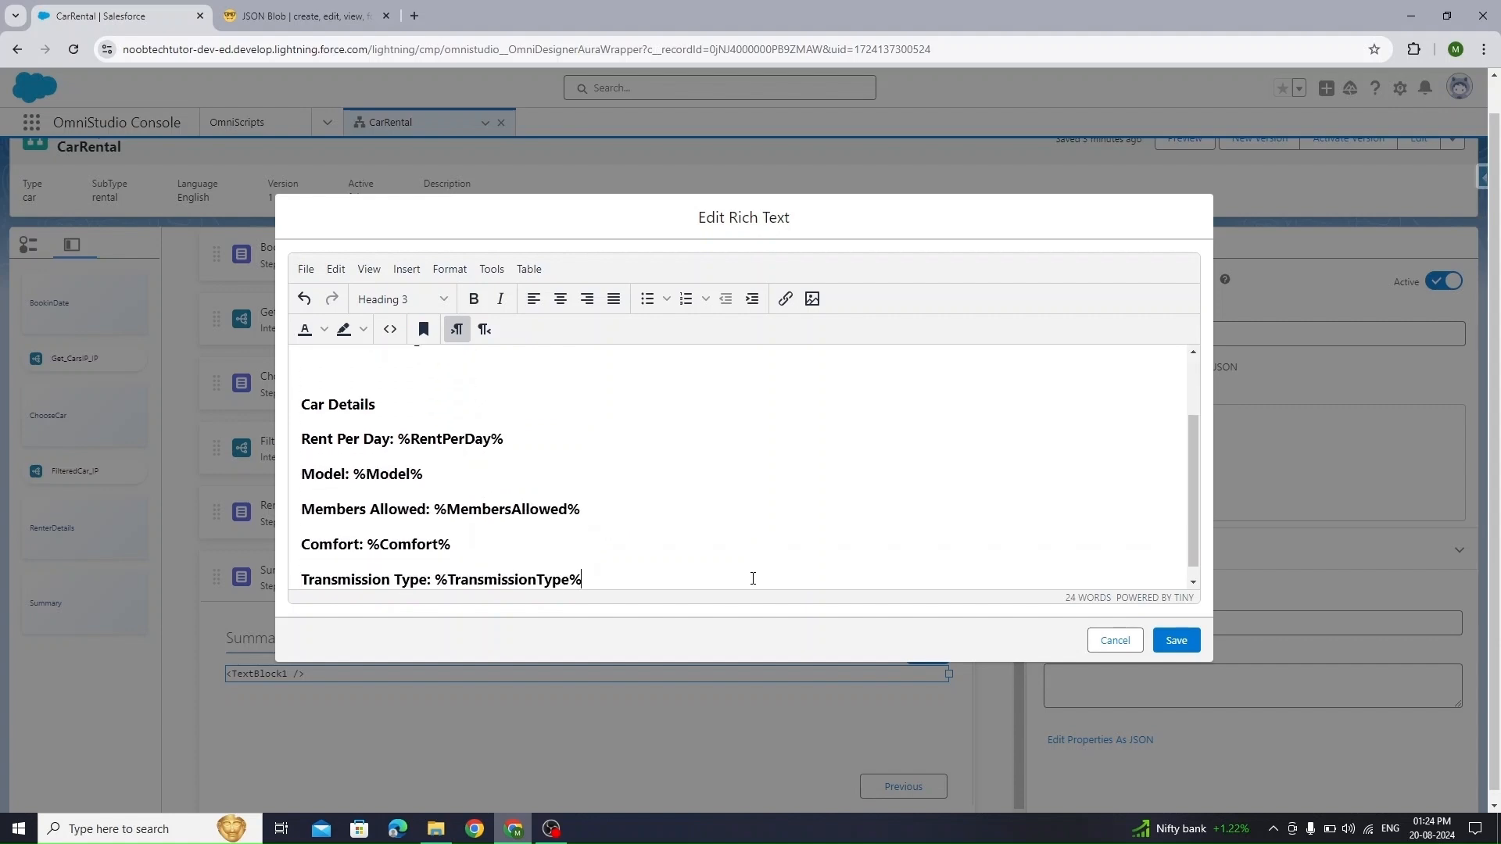
Set the five car detail lines from Rent Per Day to Transmission Type to the non-bold Paragraph style
key("shift+Up")
key("shift+Up")
key("shift+Up")
key("shift+Up")
key("shift+Up")
key("shift+Down")
key("shift+Left")
key("ctrl+b")
key("ctrl+b")
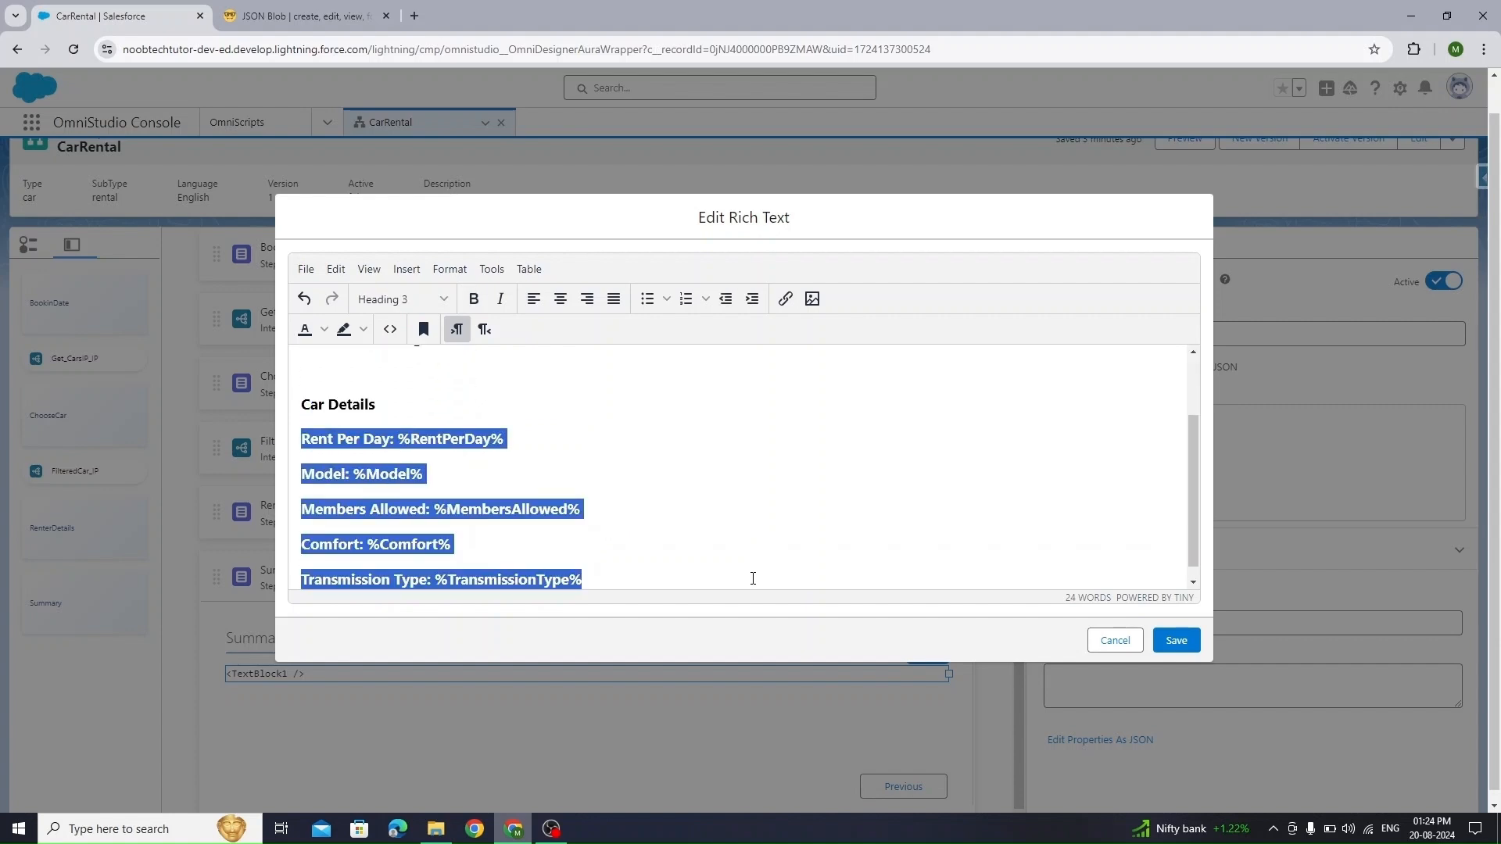
key("ctrl+b")
left_click(402, 300)
mouse_move(411, 354)
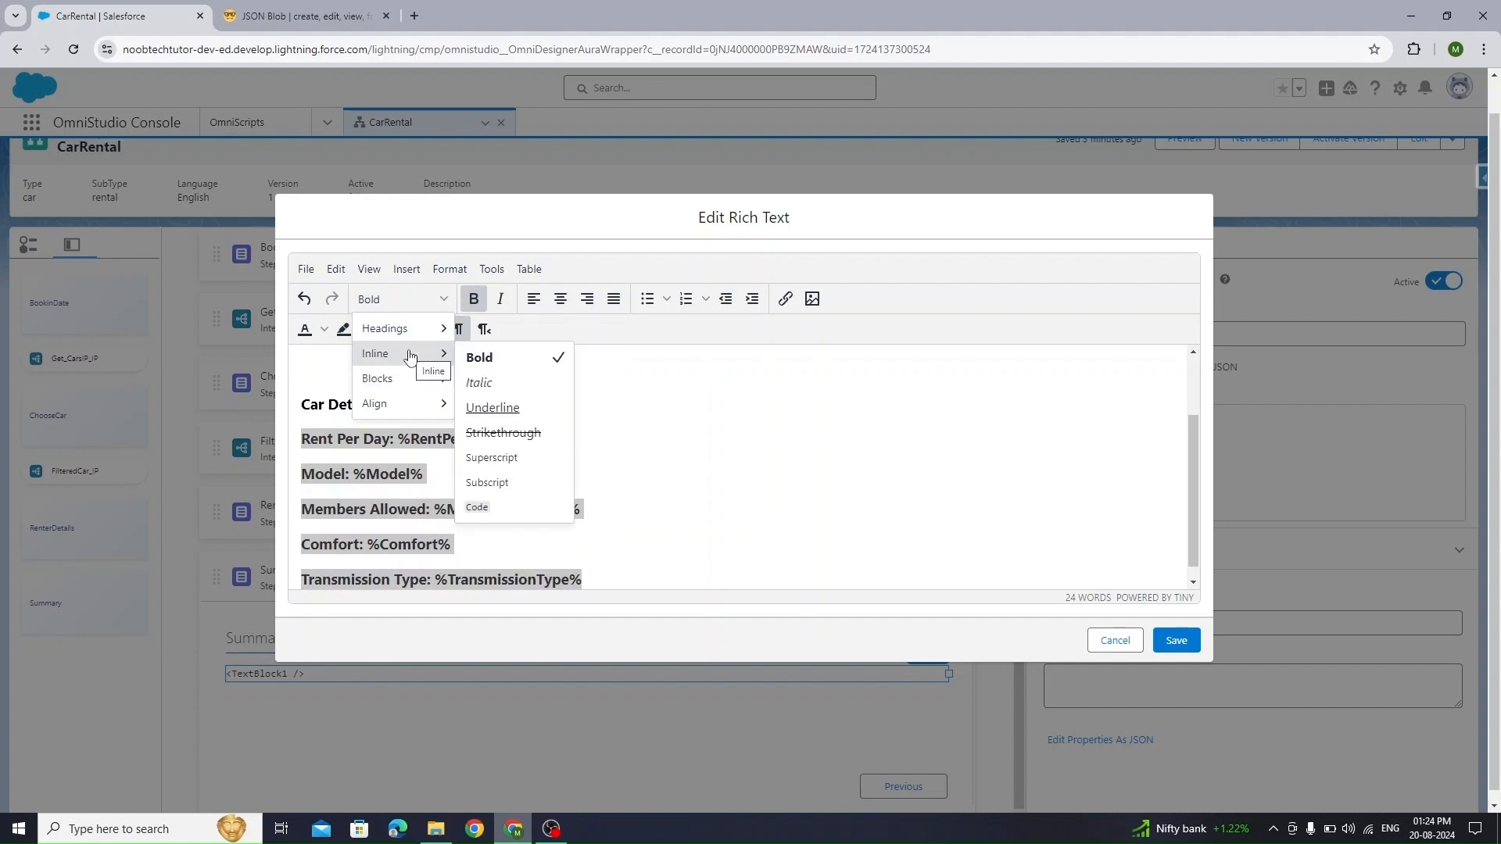
left_click(509, 382)
key("ctrl+b")
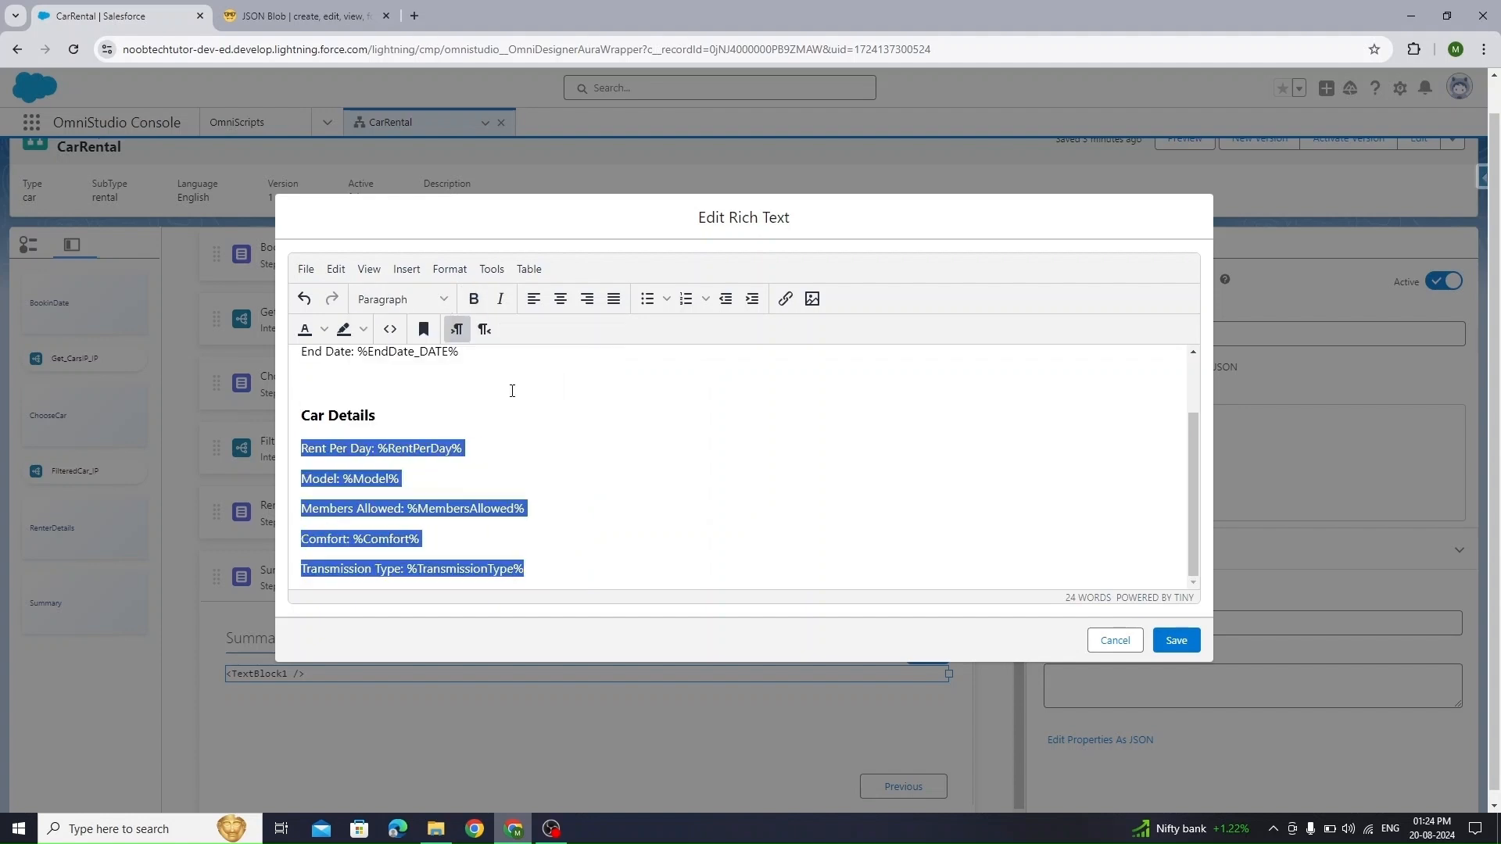
left_click(499, 418)
key("ctrl+shift+Left")
key("ctrl+shift+Left")
scroll(475, 507, "up", 2)
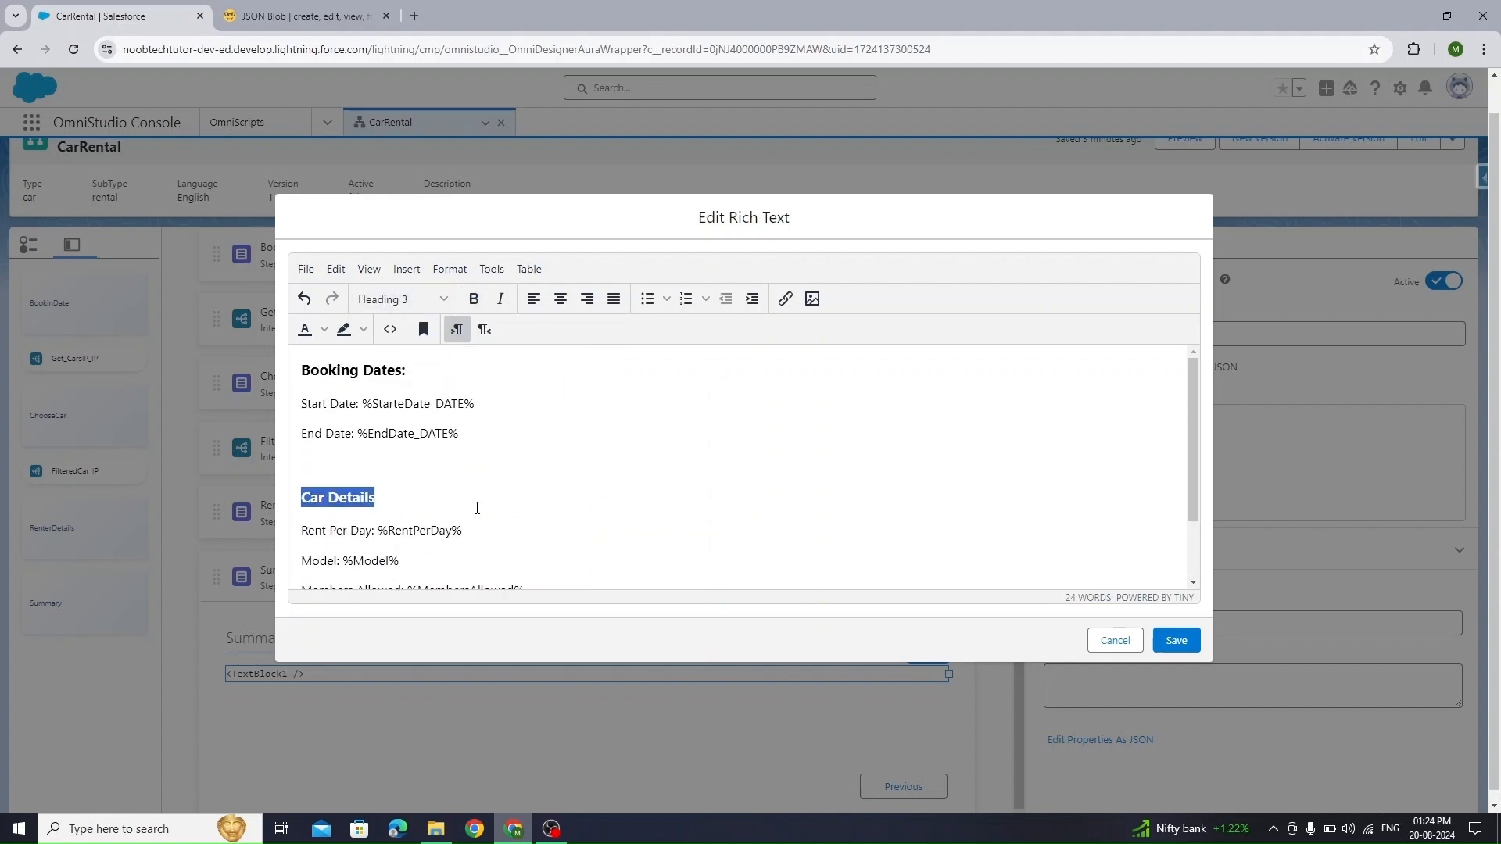
Add a "Renter Infromation:" line below the Transmission Type line, separated by a blank line, with a new line after it
scroll(473, 501, "down", 3)
left_click(625, 571)
key("Return")
key("Return")
type("Renter Infromation")
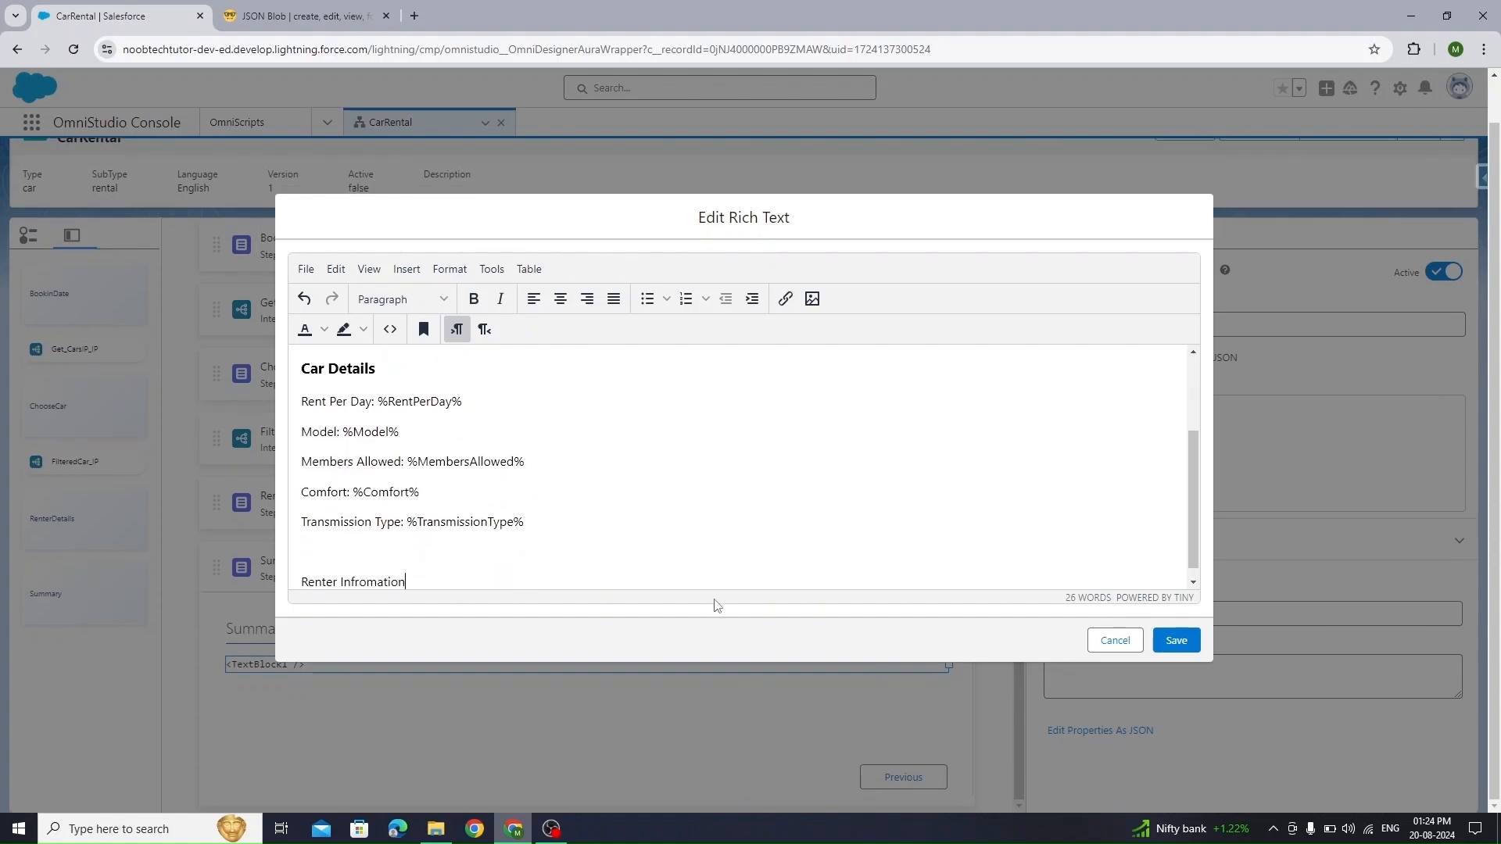
type(":")
key("Return")
Format the "Renter Infromation:" line as Heading 3
key("shift+Up")
left_click(400, 299)
mouse_move(395, 354)
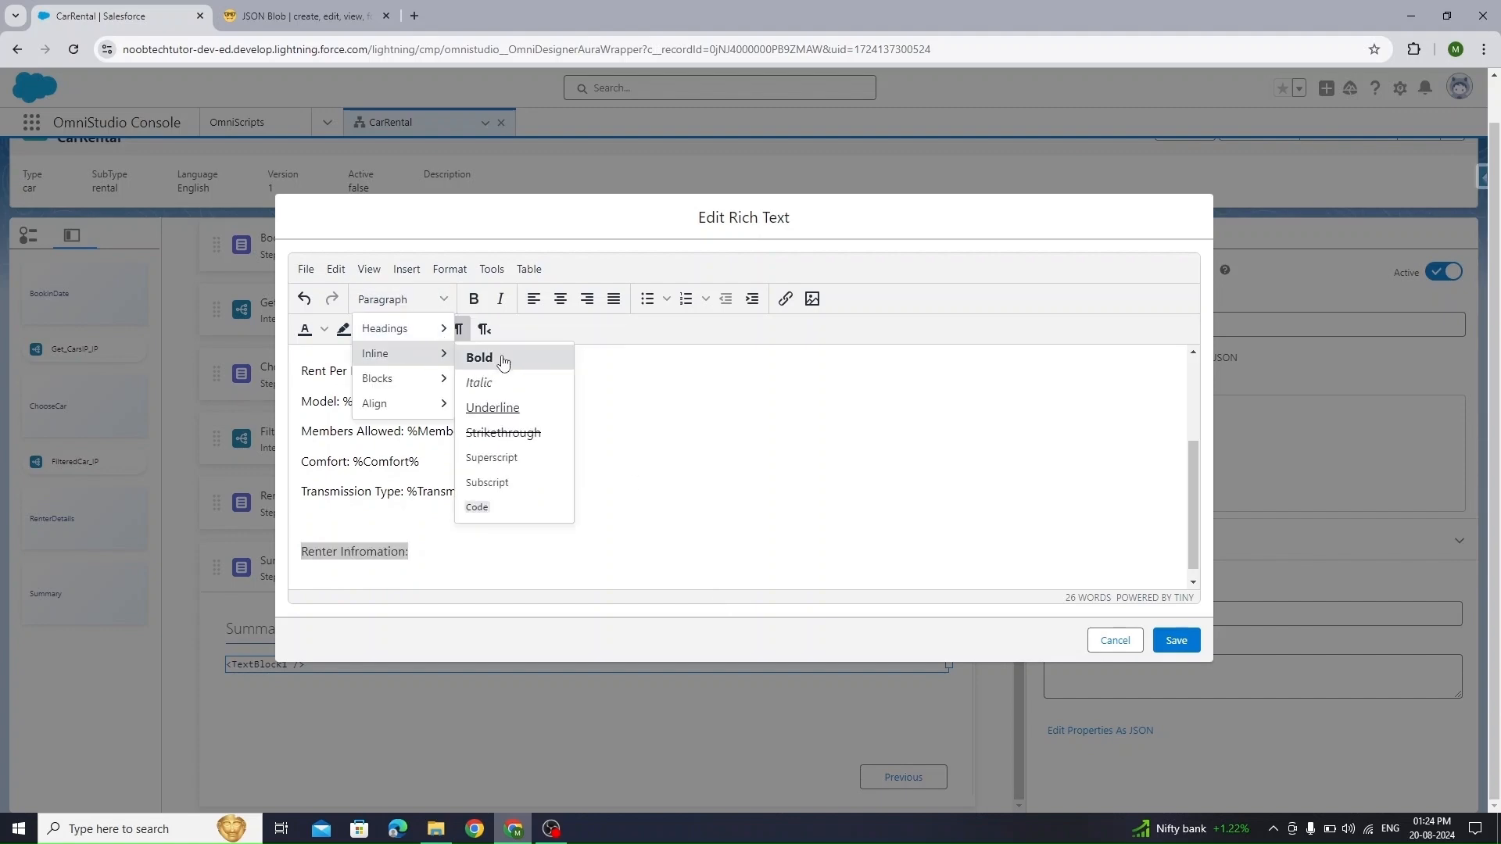
mouse_move(407, 329)
left_click(503, 381)
Copy the FirstName to DLNumber lines from the JSON in JSON Blob and paste them under the "Renter Infromation:" heading
left_click(352, 576)
left_click(312, 15)
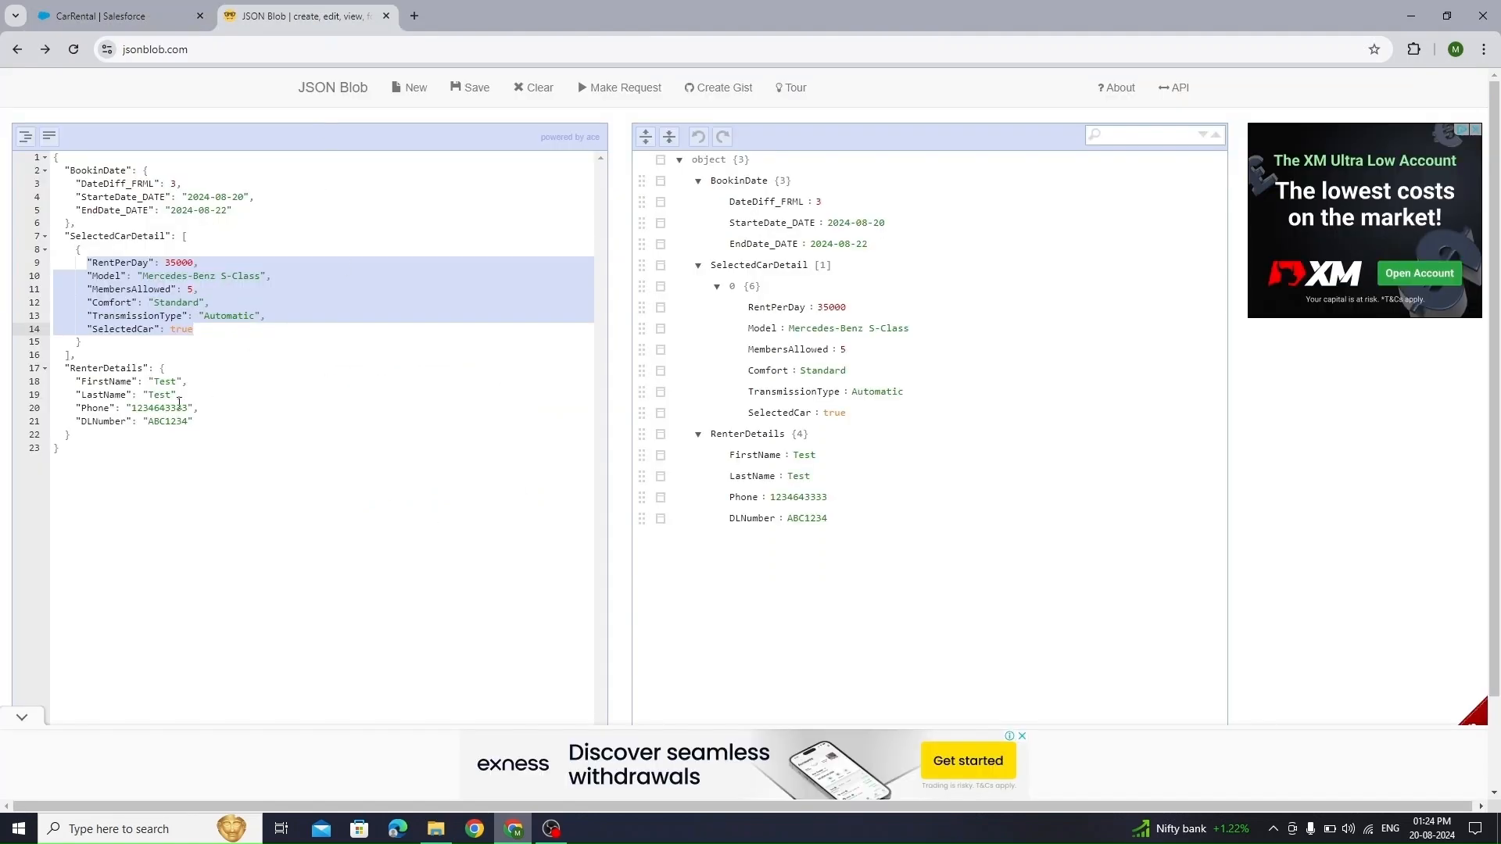
left_click_drag(78, 382, 197, 423)
key("ctrl+c")
left_click(117, 15)
left_click(545, 575)
key("ctrl+v")
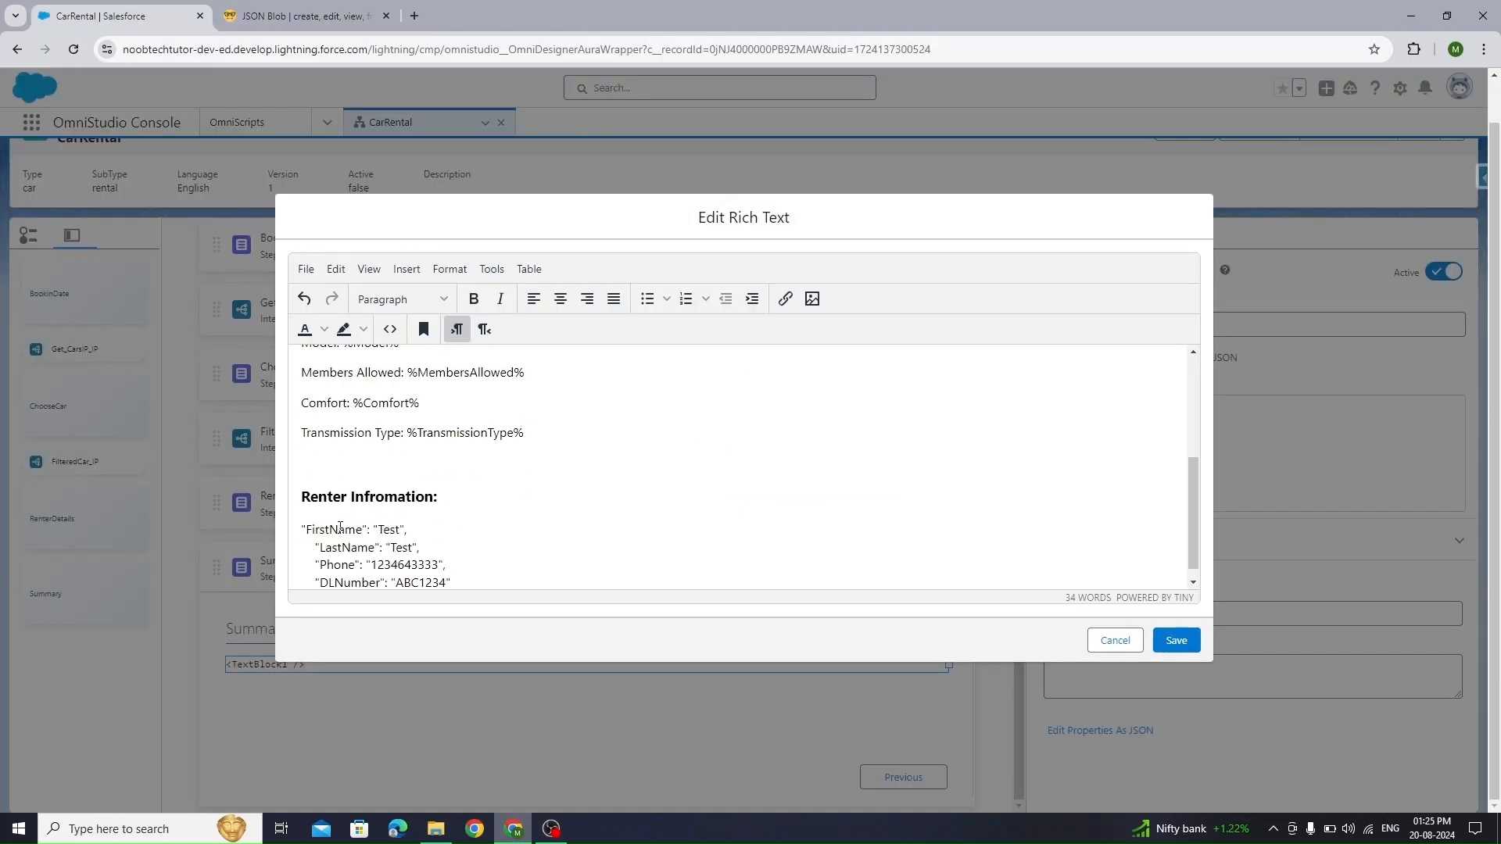
Rewrite the pasted FirstName entry under the "Renter Infromation:" heading as "FirstName: %FirstName%"
double_click(340, 529)
left_click(304, 532)
scroll(1046, 646, "up", 1)
scroll(367, 500, "down", 1)
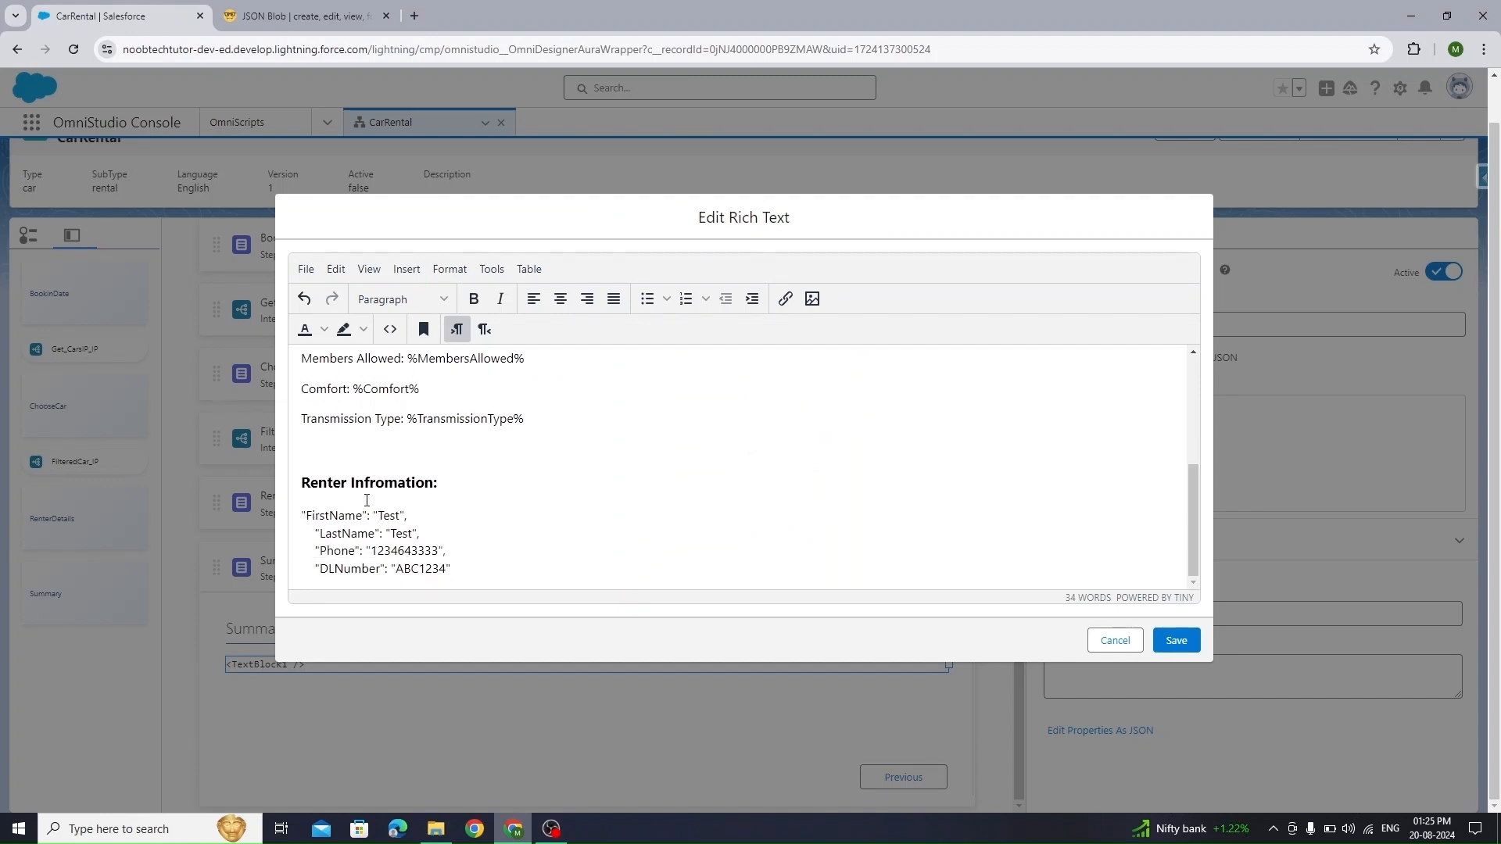
key("ctrl+v")
type(": %")
key("shift+Right")
key("shift+Right")
key("shift+Right")
key("shift+Right")
key("shift+Right")
key("shift+Right")
key("shift+Right")
key("shift+Right")
key("shift+Right")
key("shift+Right")
type("%")
key("Right")
Insert "LastName: %LastName%" directly below the FirstName line
type("%%")
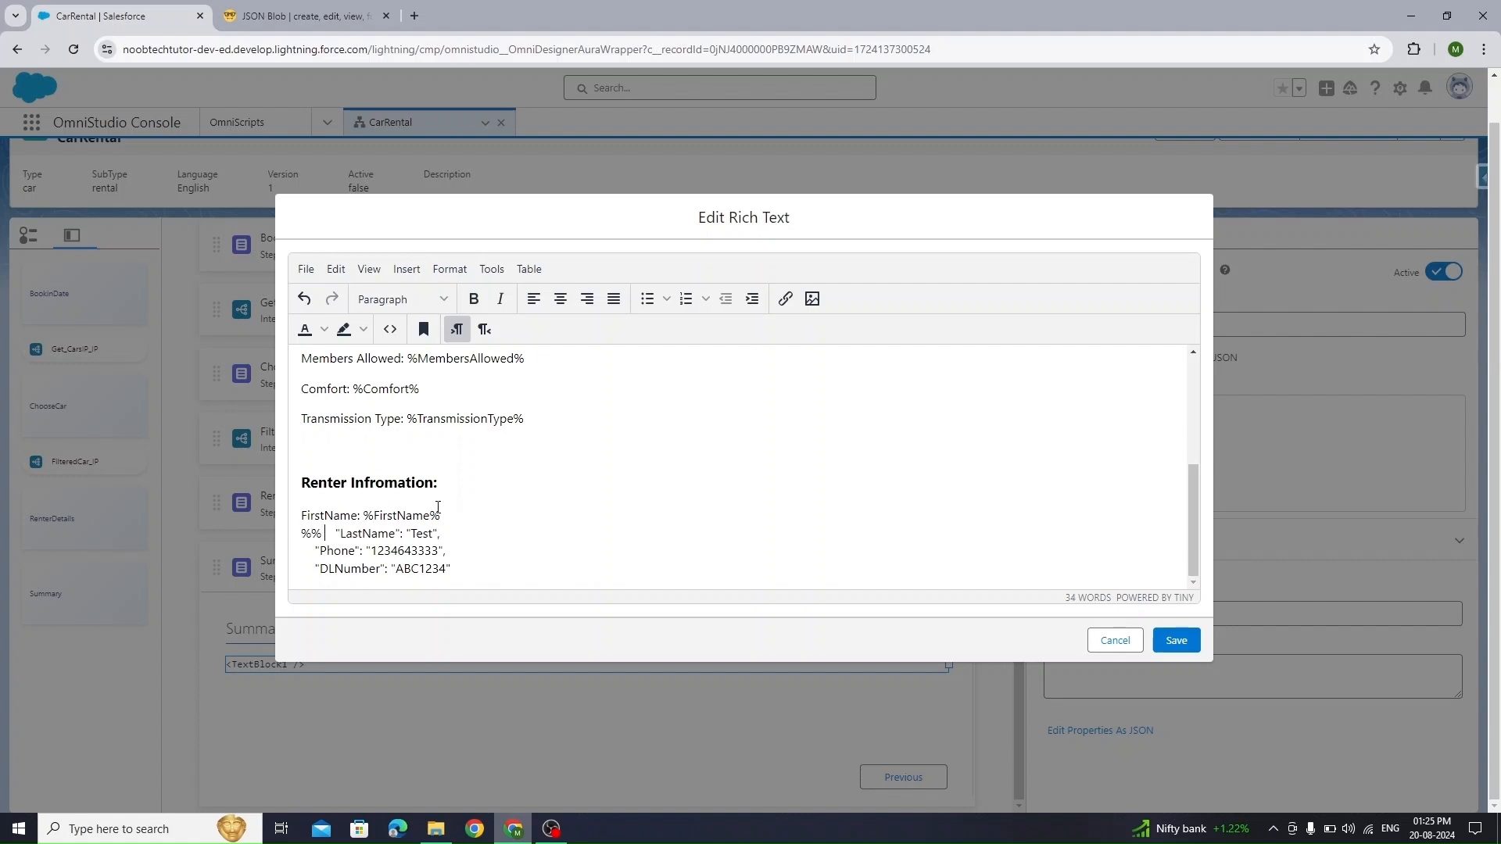
key("shift+Right")
key("shift+Right")
key("shift+Right")
key("shift+Right")
key("shift+Right")
key("shift+Right")
key("shift+Right")
key("shift+Right")
key("Delete")
type("LastName")
key("Home")
type("LastName:")
key("Right")
key("Right")
key("Right")
key("Right")
key("Right")
key("Right")
key("Right")
key("Right")
key("Right")
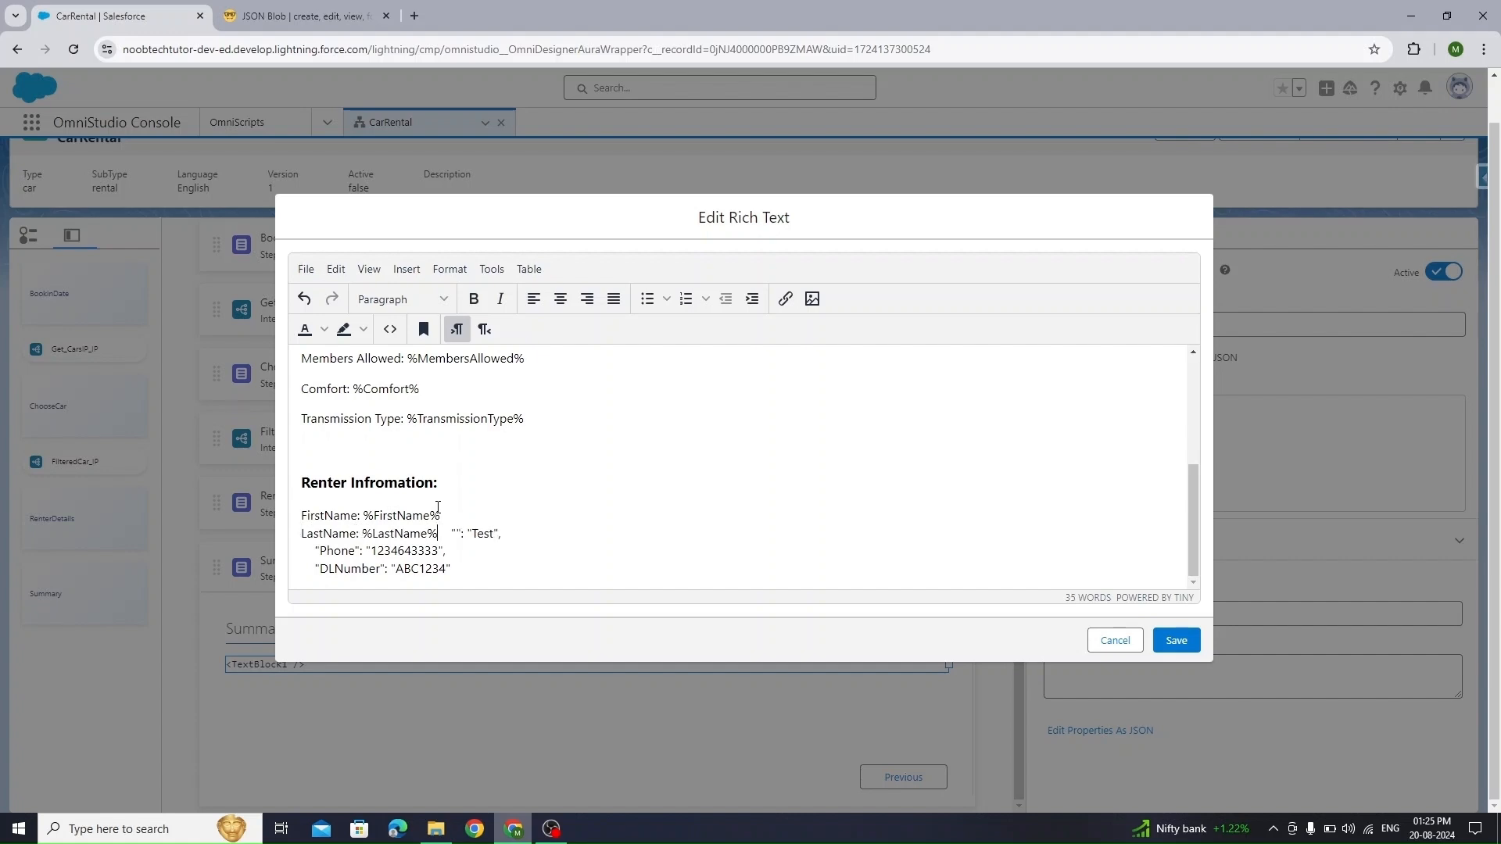
Delete the leftover JSON text after the LastName merge field and start the Phone entry in its own paragraph
key("shift+Down")
key("ctrl+shift+Left")
key("ctrl+shift+Left")
key("ctrl+shift+Left")
key("ctrl+shift+Left")
key("Return")
key("BackSpace")
key("Return")
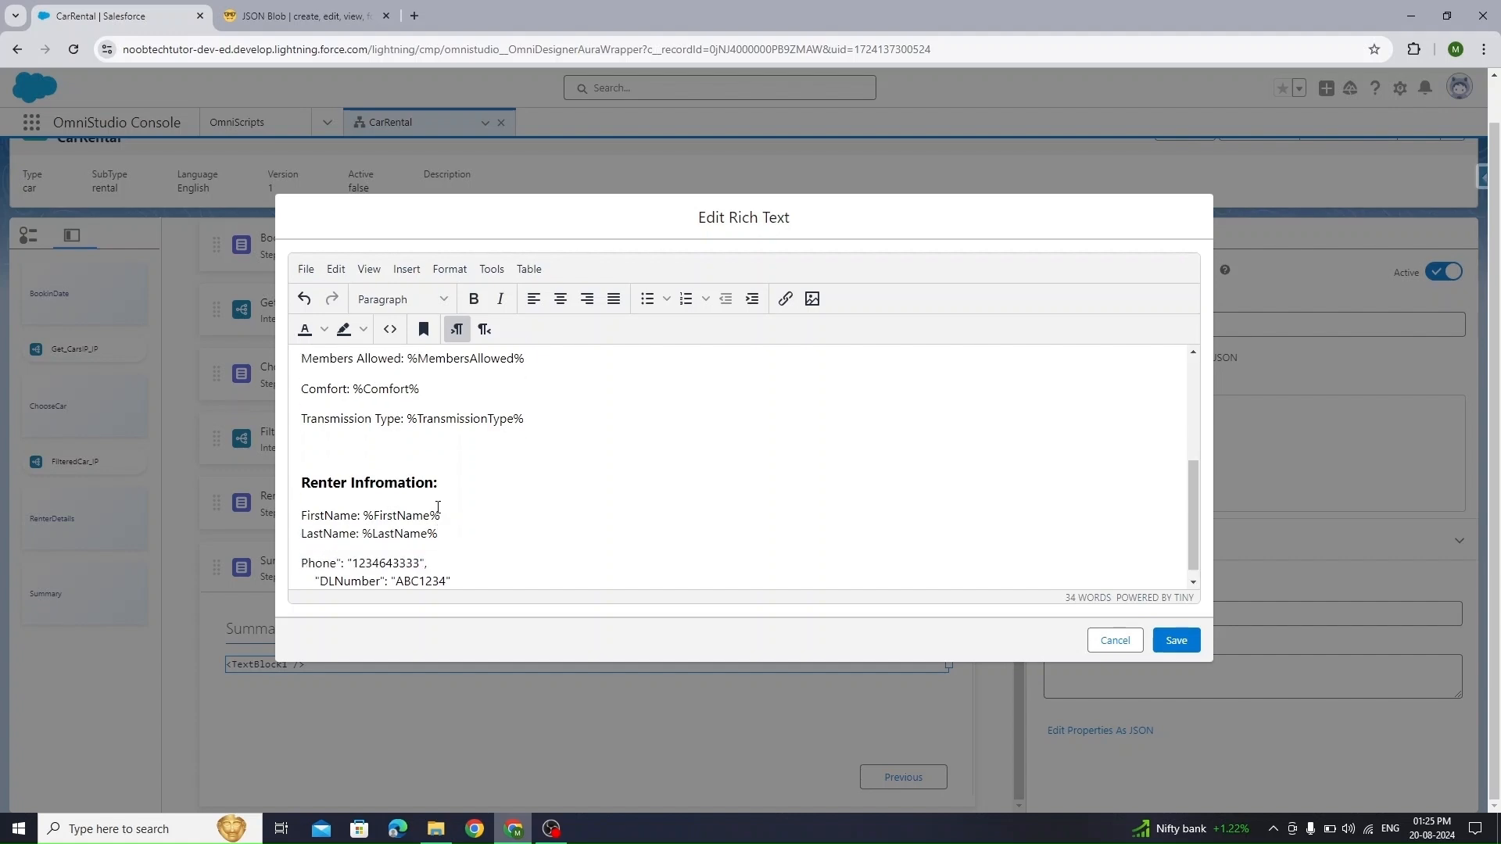
Rewrite the Phone entry as "Phone: %Phone%", removing its JSON quotes and sample value
type("%")
key("Right")
key("Right")
key("Right")
key("Right")
key("Right")
key("shift+End")
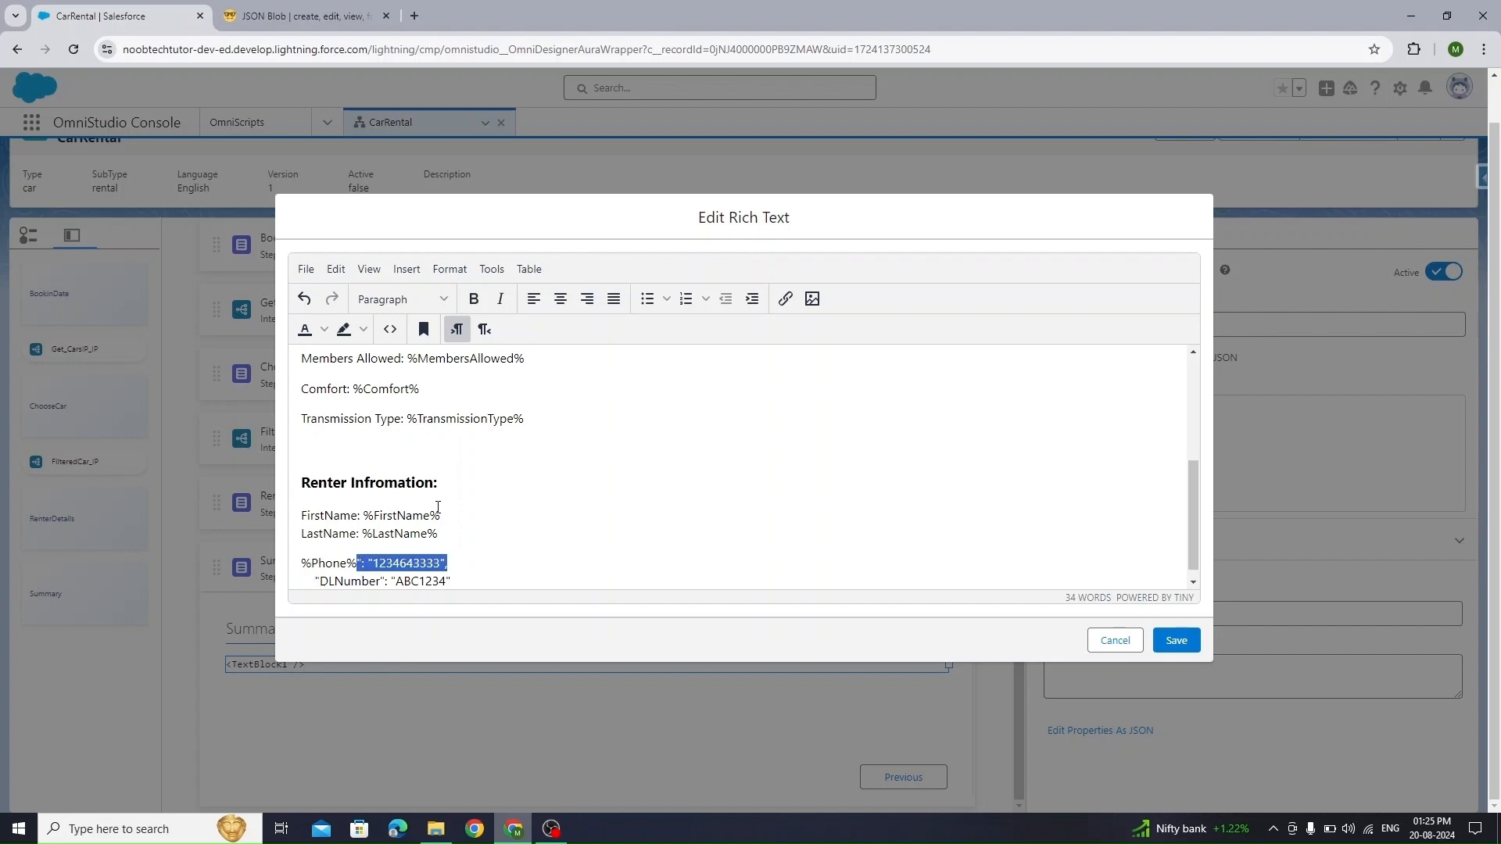
type("%")
key("Up")
key("End")
key("Down")
key("Home")
type("Phone:")
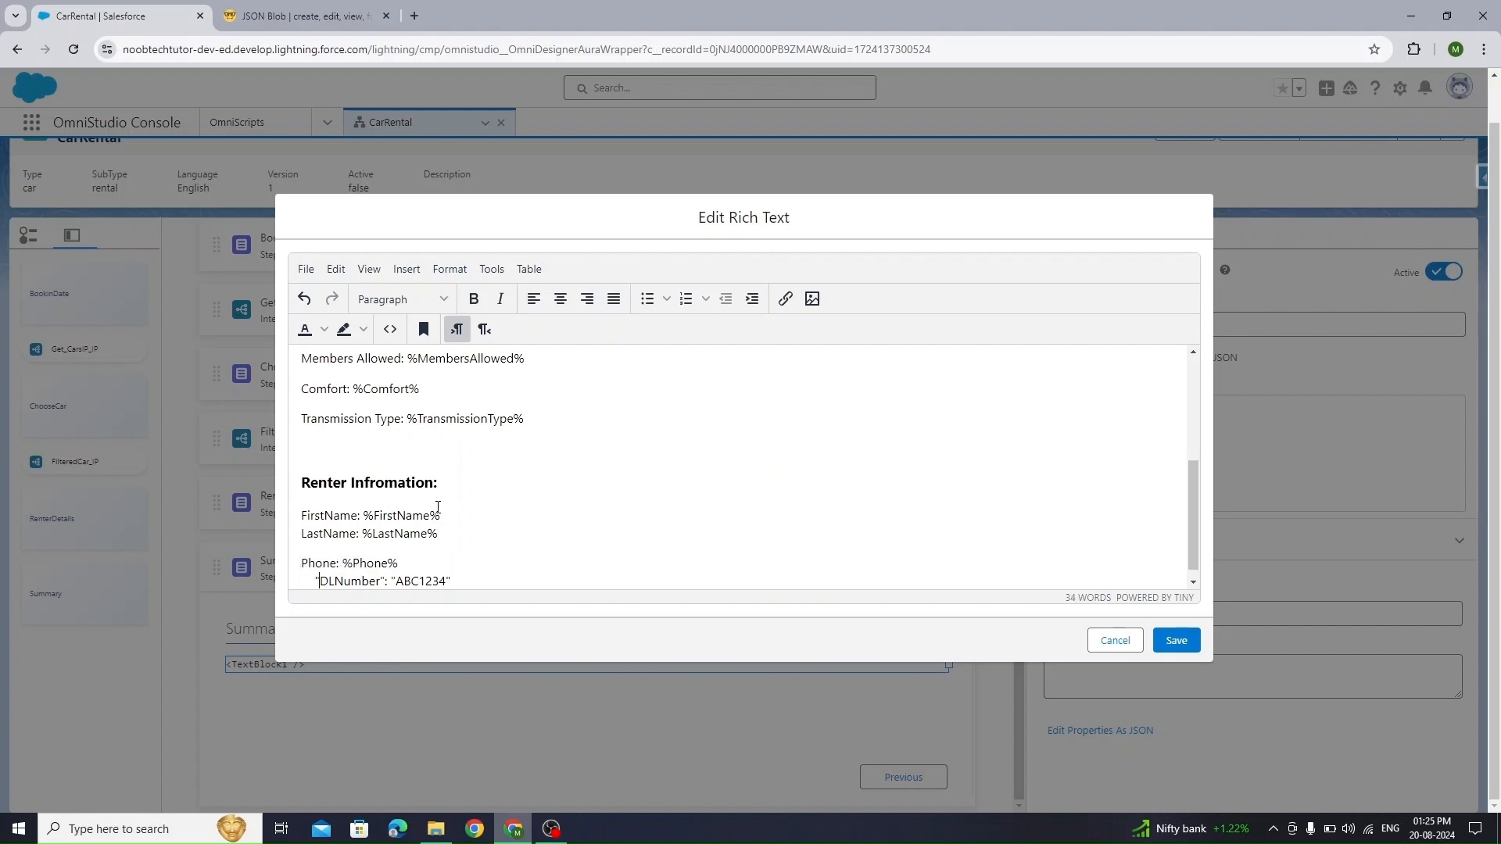
Rewrite the DLNumber entry as "DLNumber: %DLNumber%", removing its JSON quotes and sample value
key("ctrl+shift+Right")
key("ctrl+c")
key("Left")
key("Left")
key("ctrl+v")
type(":")
key("shift+Right")
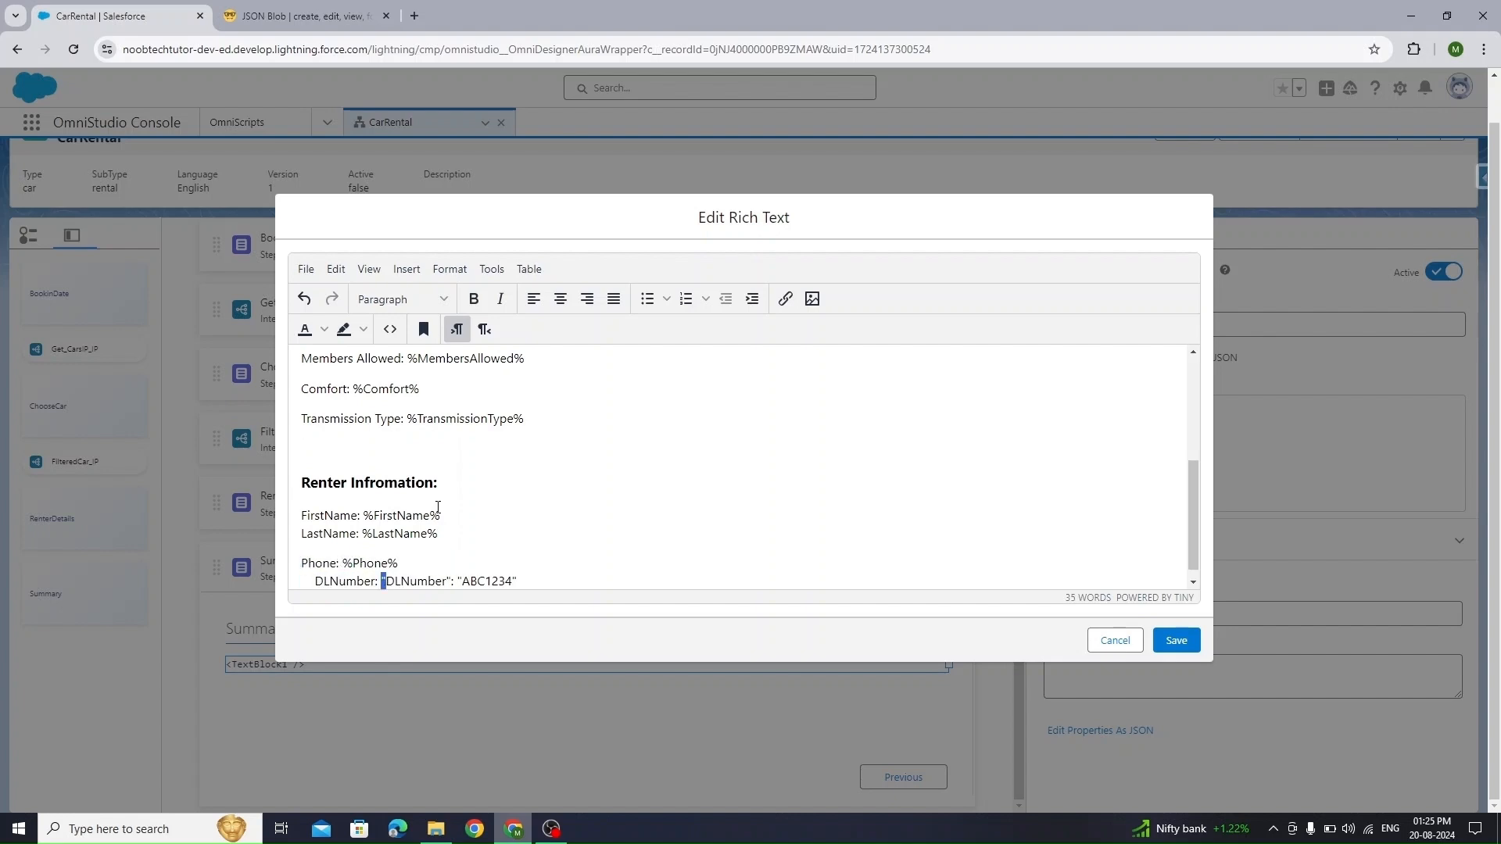
type("%")
key("ctrl+Right")
key("shift+End")
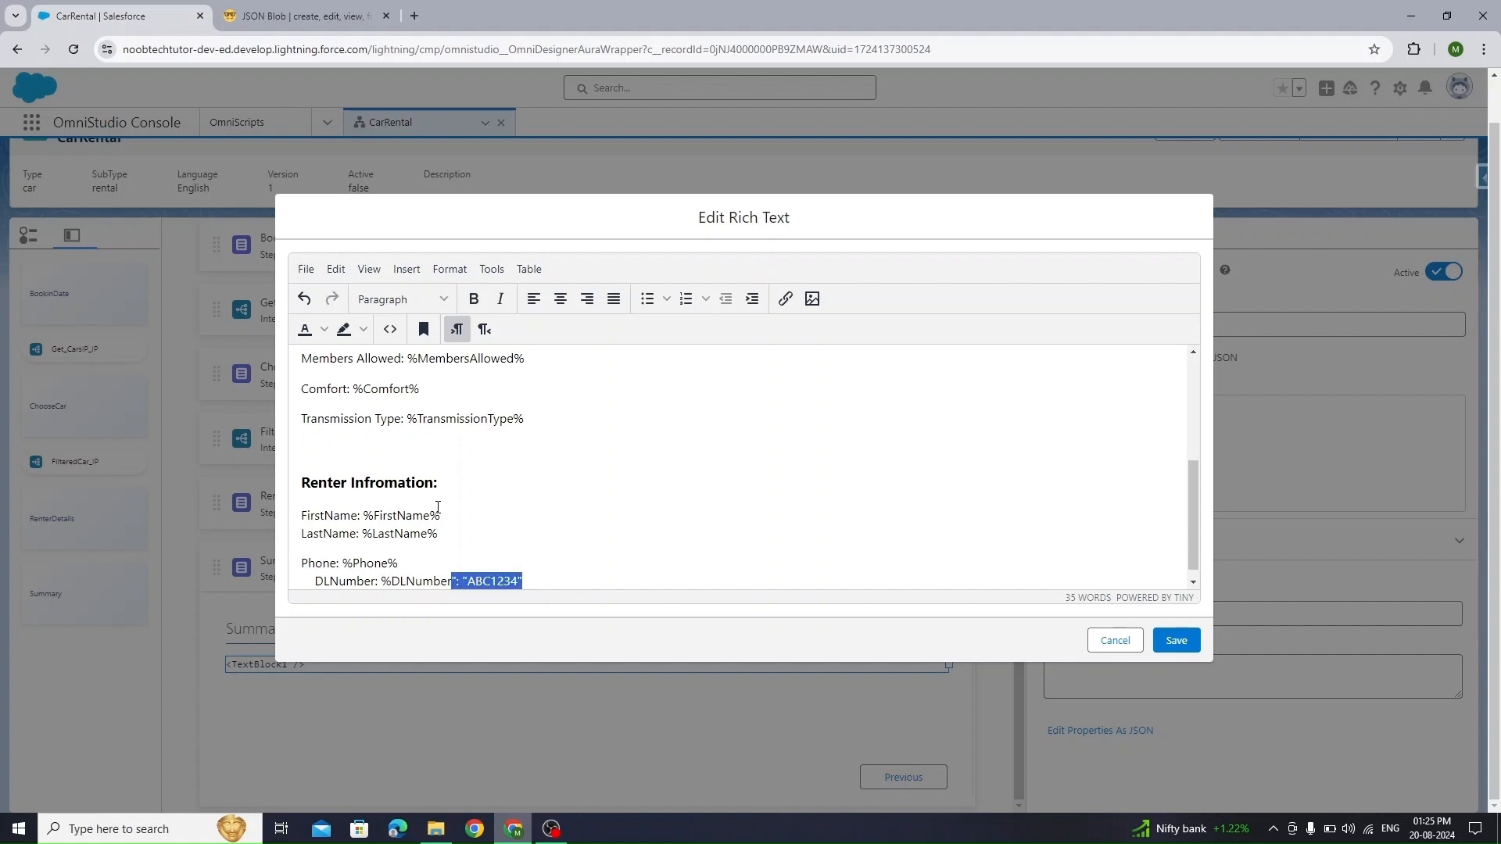
type("%")
Remove the indent before DLNumber and split the renter lines into separate, evenly spaced paragraphs
key("Home")
key("BackSpace")
key("BackSpace")
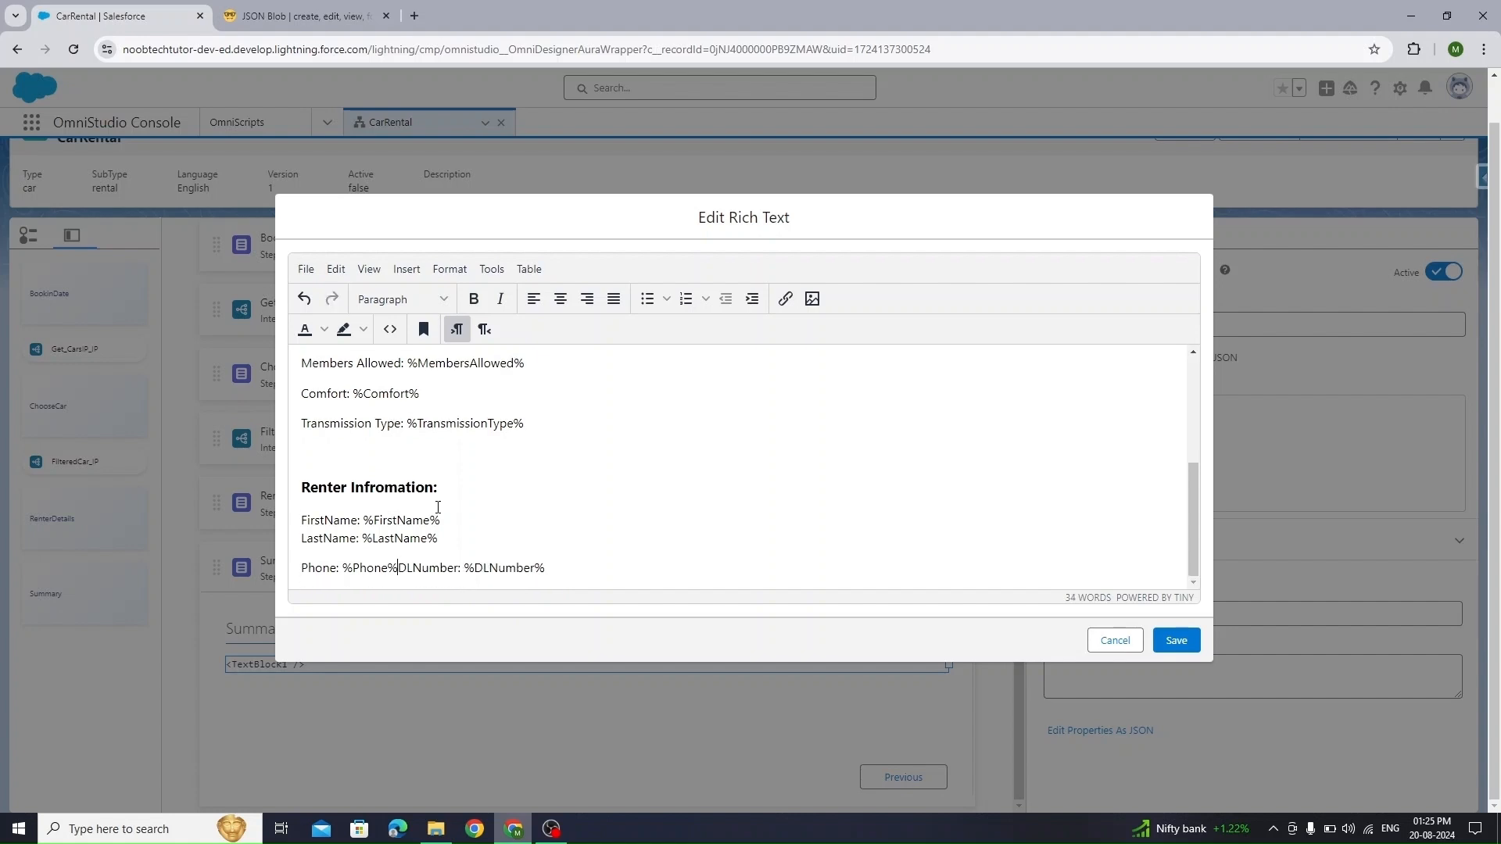
key("Return")
key("Up")
key("Up")
key("Up")
key("Down")
key("Return")
key("Down")
key("Down")
key("End")
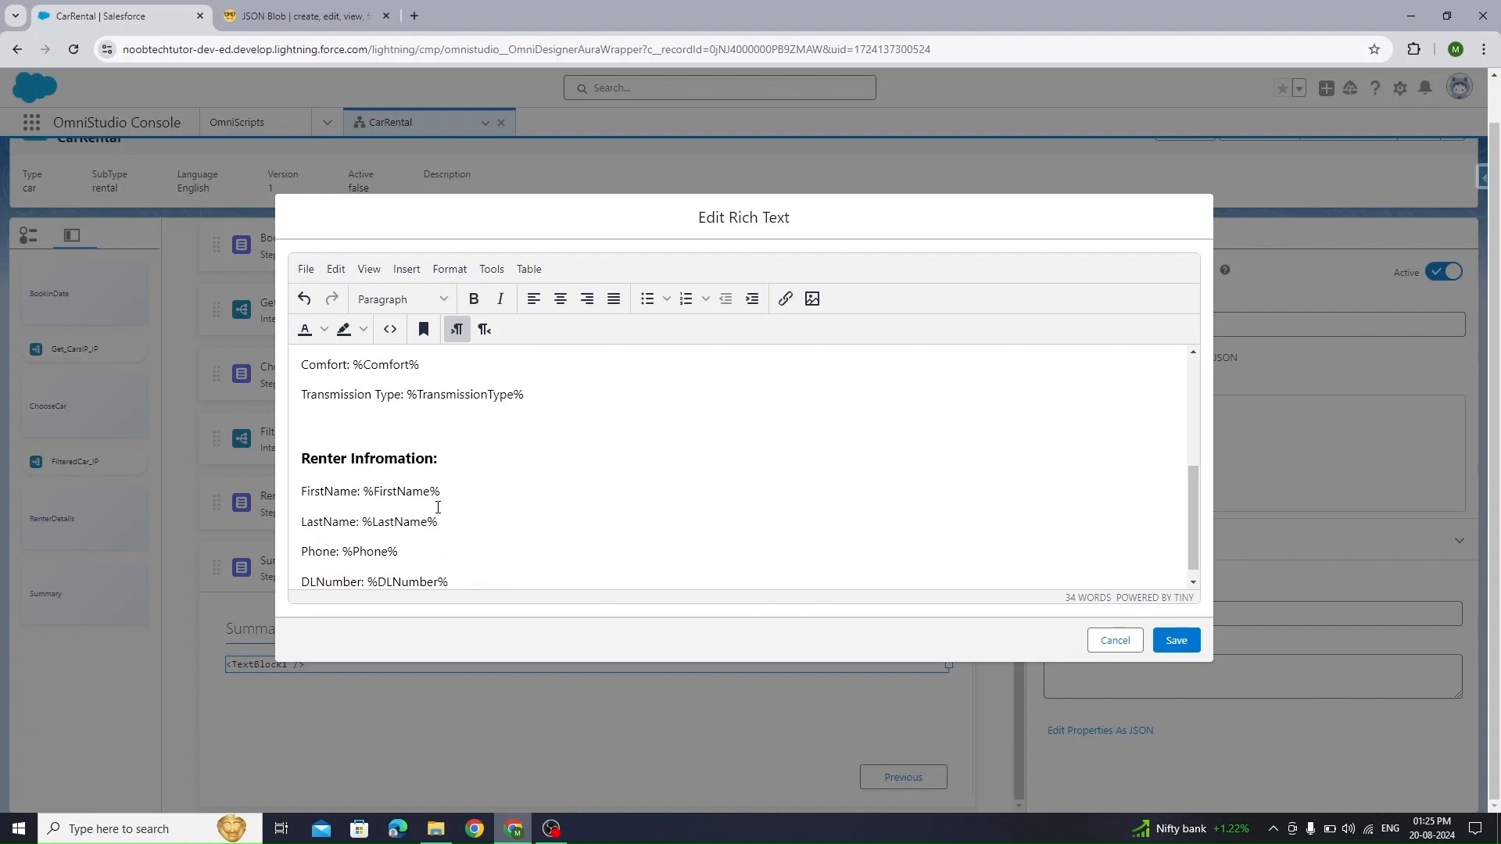
Save the rich text with the booking, car and renter sections to the Summary text block
scroll(437, 507, "up", 5)
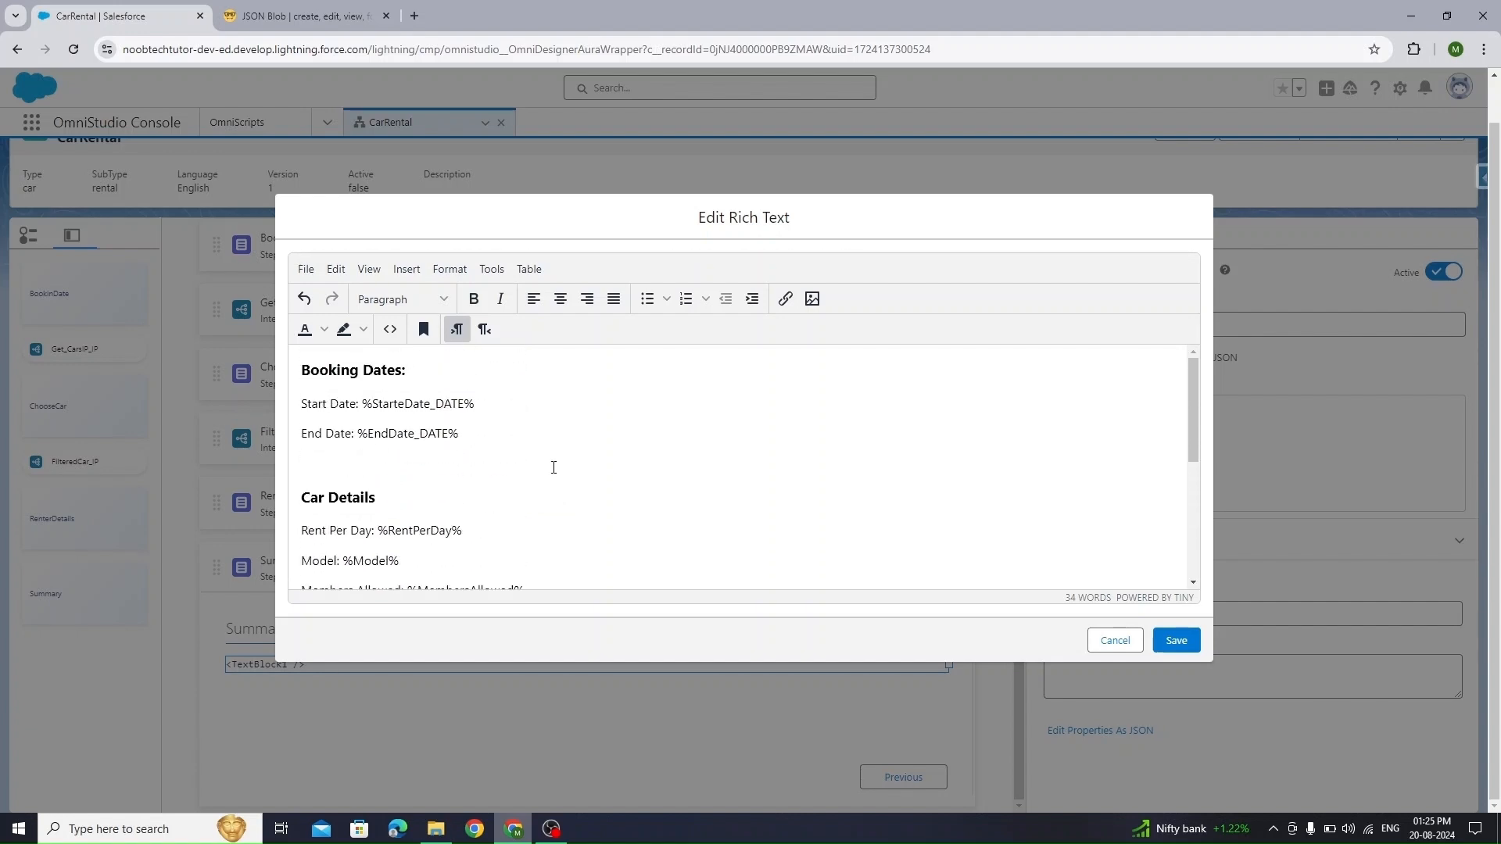
left_click(1176, 641)
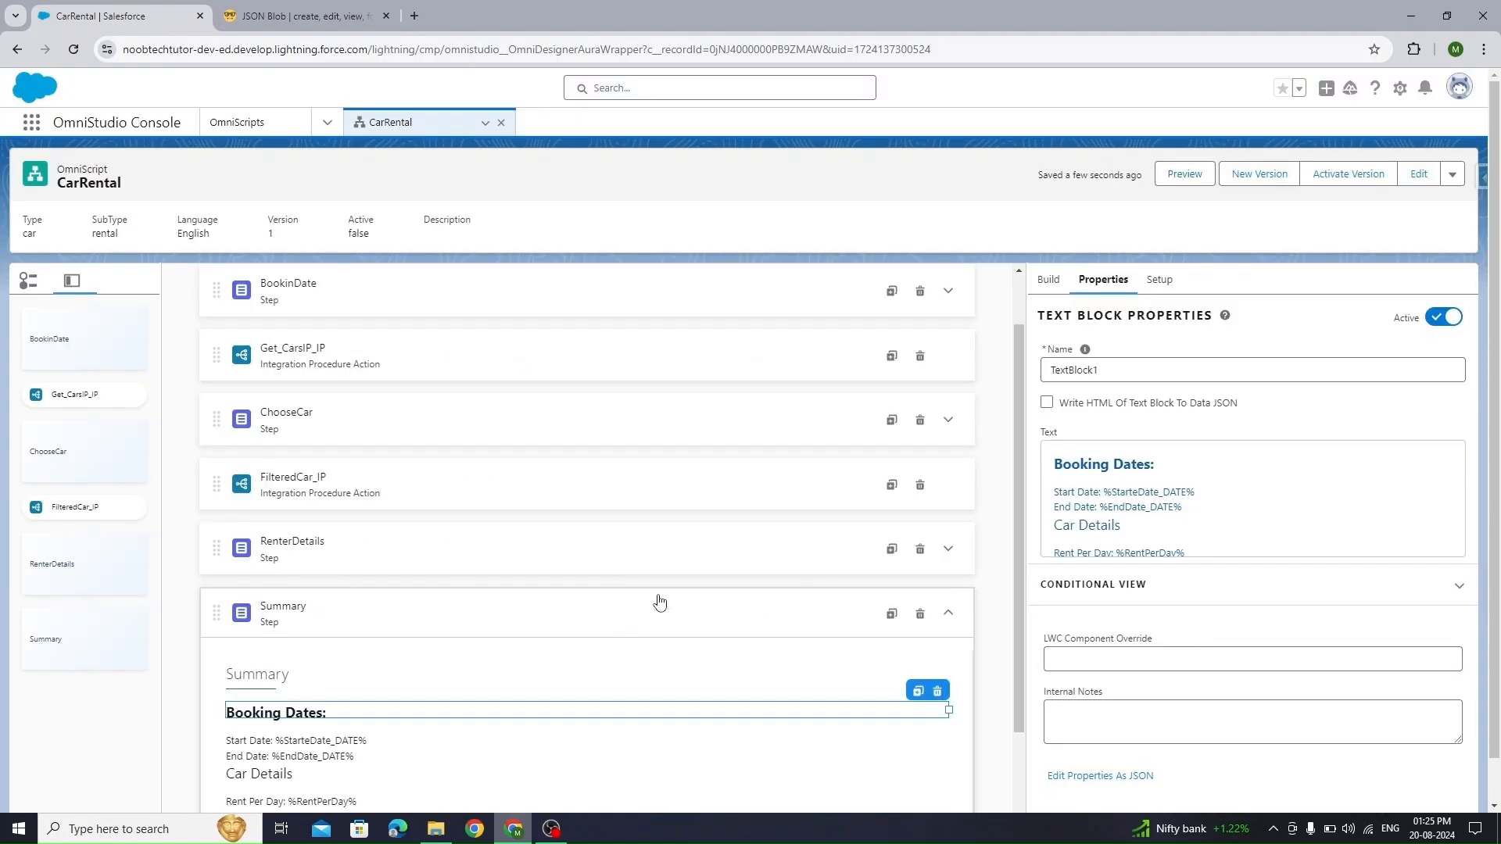
scroll(508, 601, "down", 4)
scroll(507, 601, "up", 2)
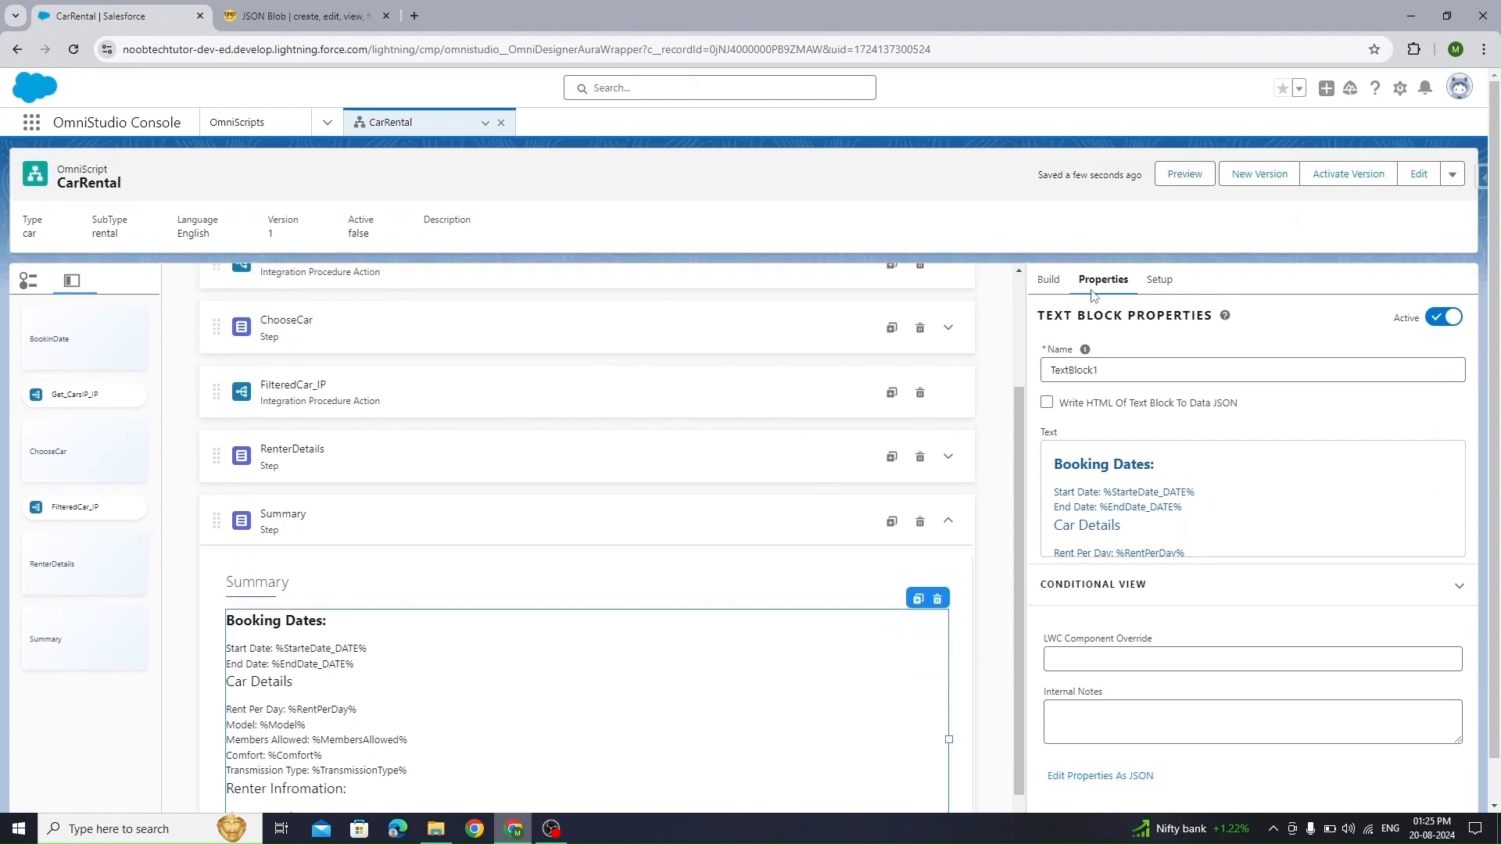
Preview the OmniScript and continue with a booking from 08-20-2024 to 08-22-2024
left_click(1184, 174)
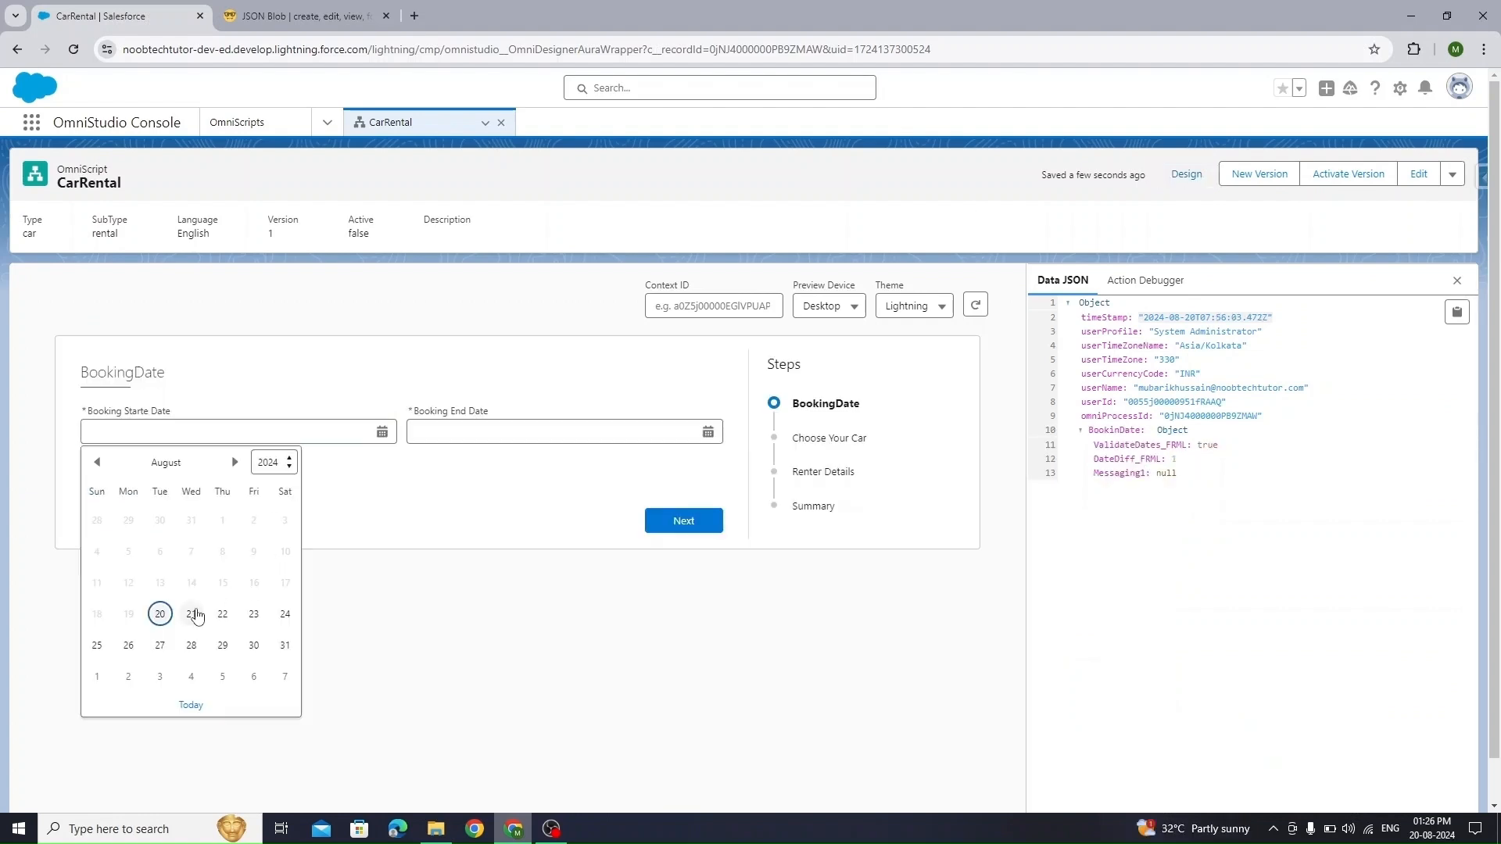
left_click(161, 615)
left_click(492, 439)
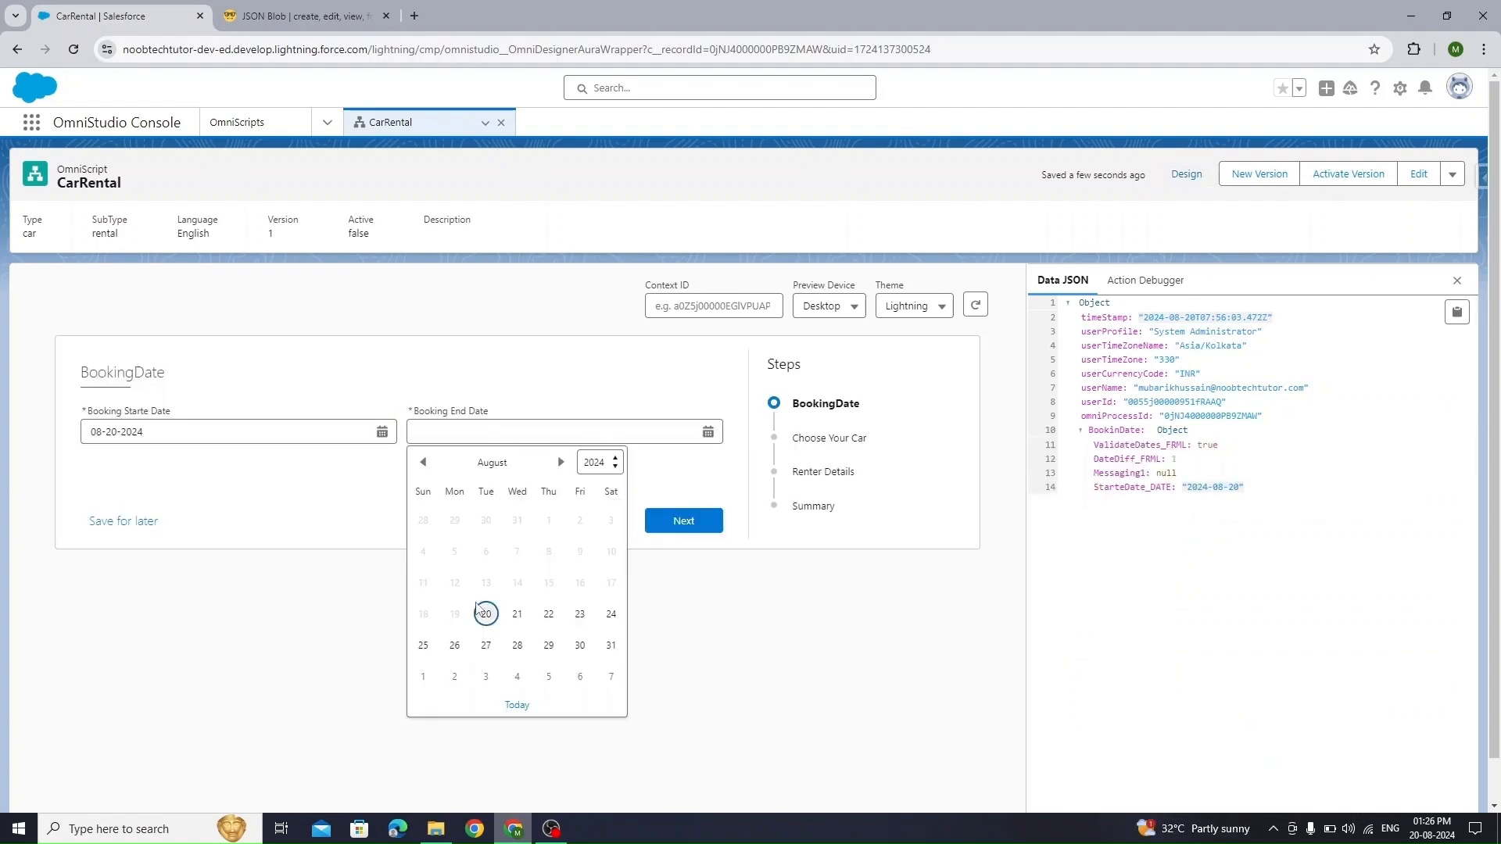
left_click(553, 617)
left_click(718, 519)
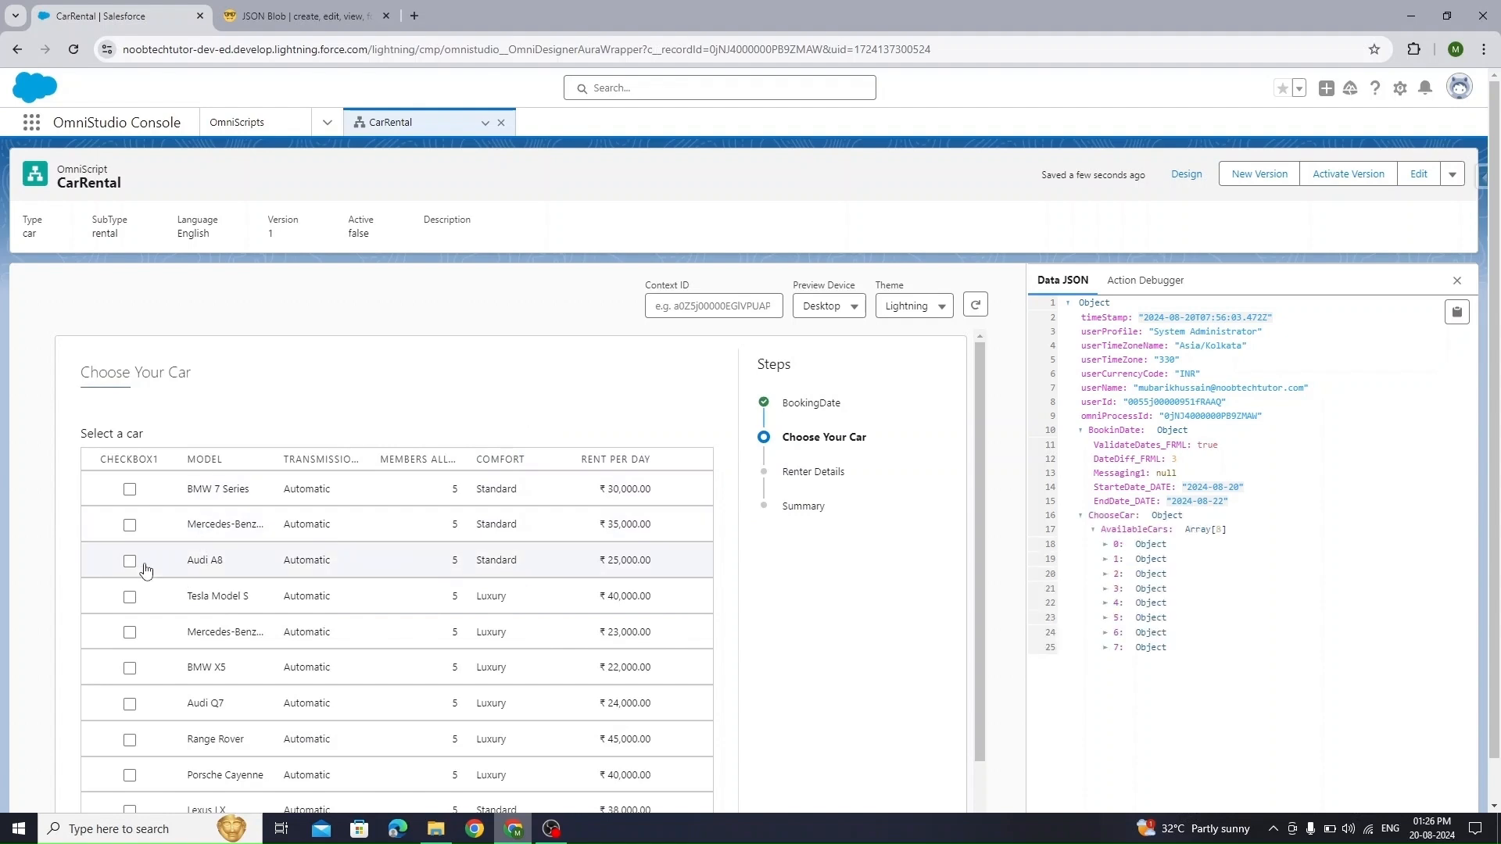
Choose the Tesla Model S from the car list and continue to the renter details
left_click(131, 598)
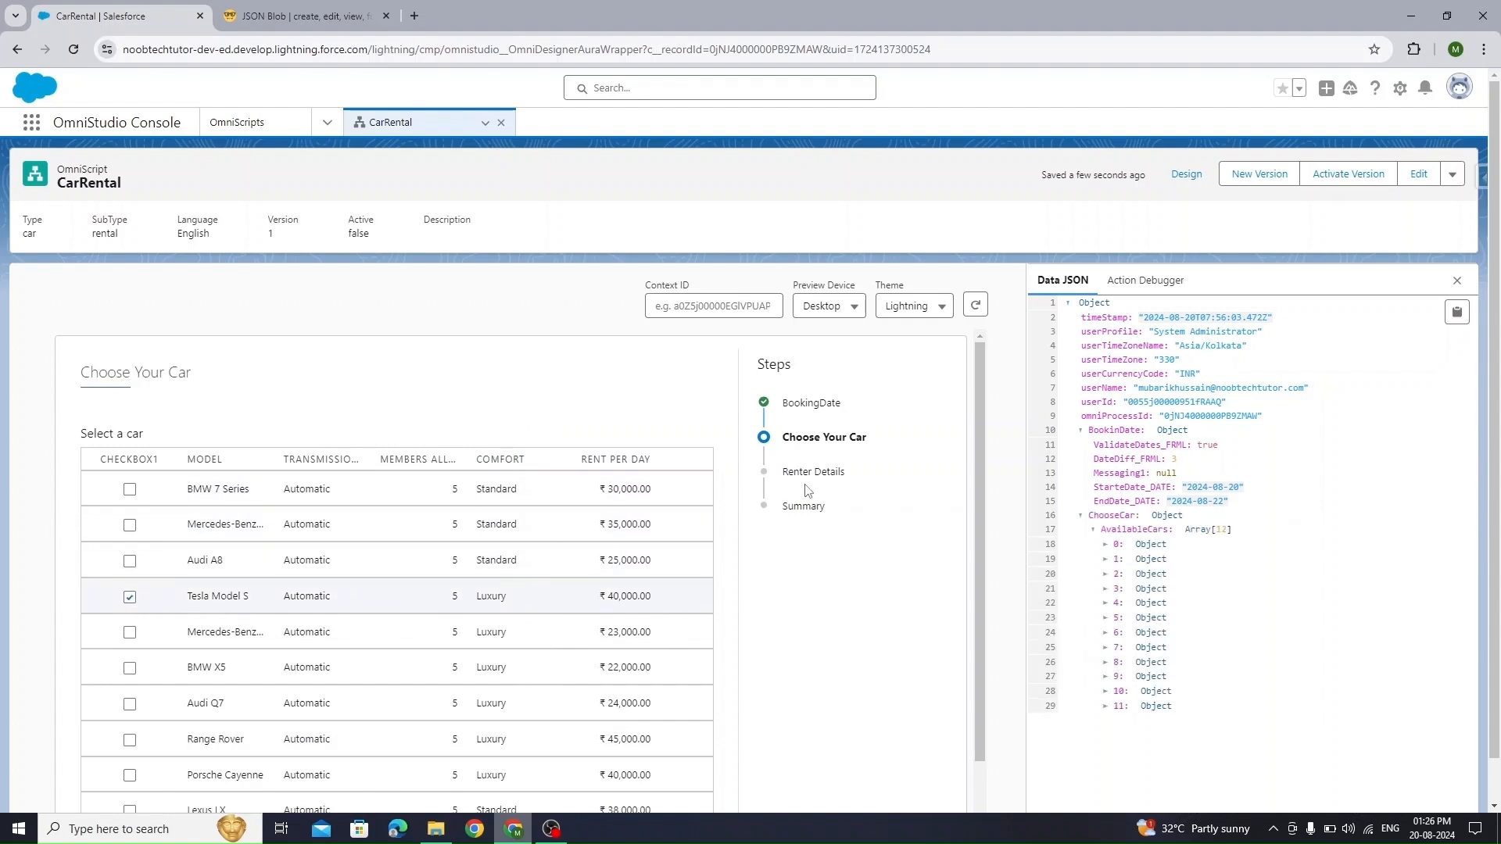
scroll(894, 610, "down", 3)
left_click(693, 774)
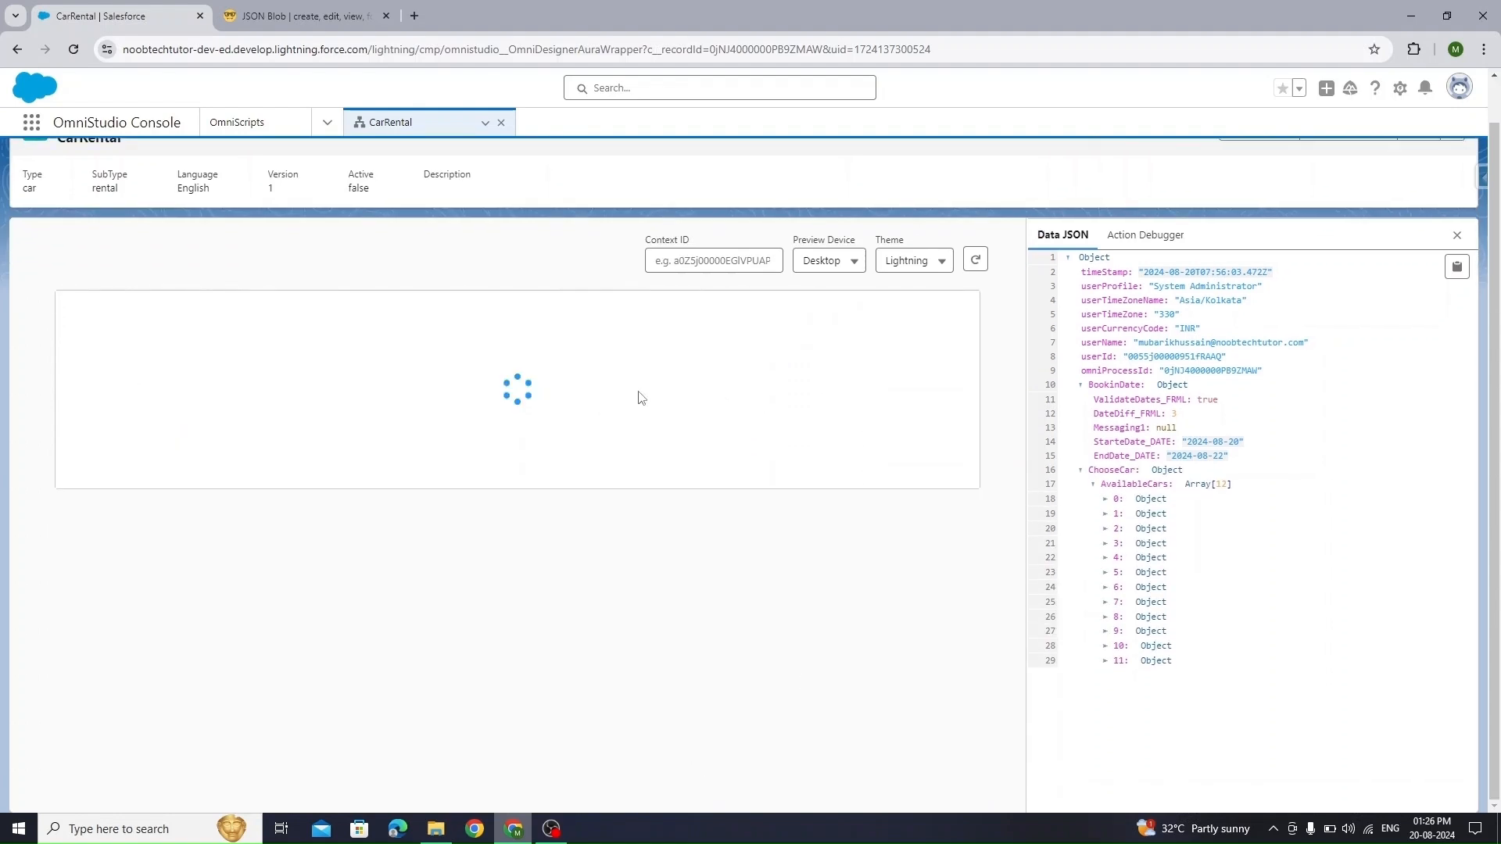
Fill in the renter's first name, last name, phone number and driving licence number, and continue to the Summary
left_click(303, 392)
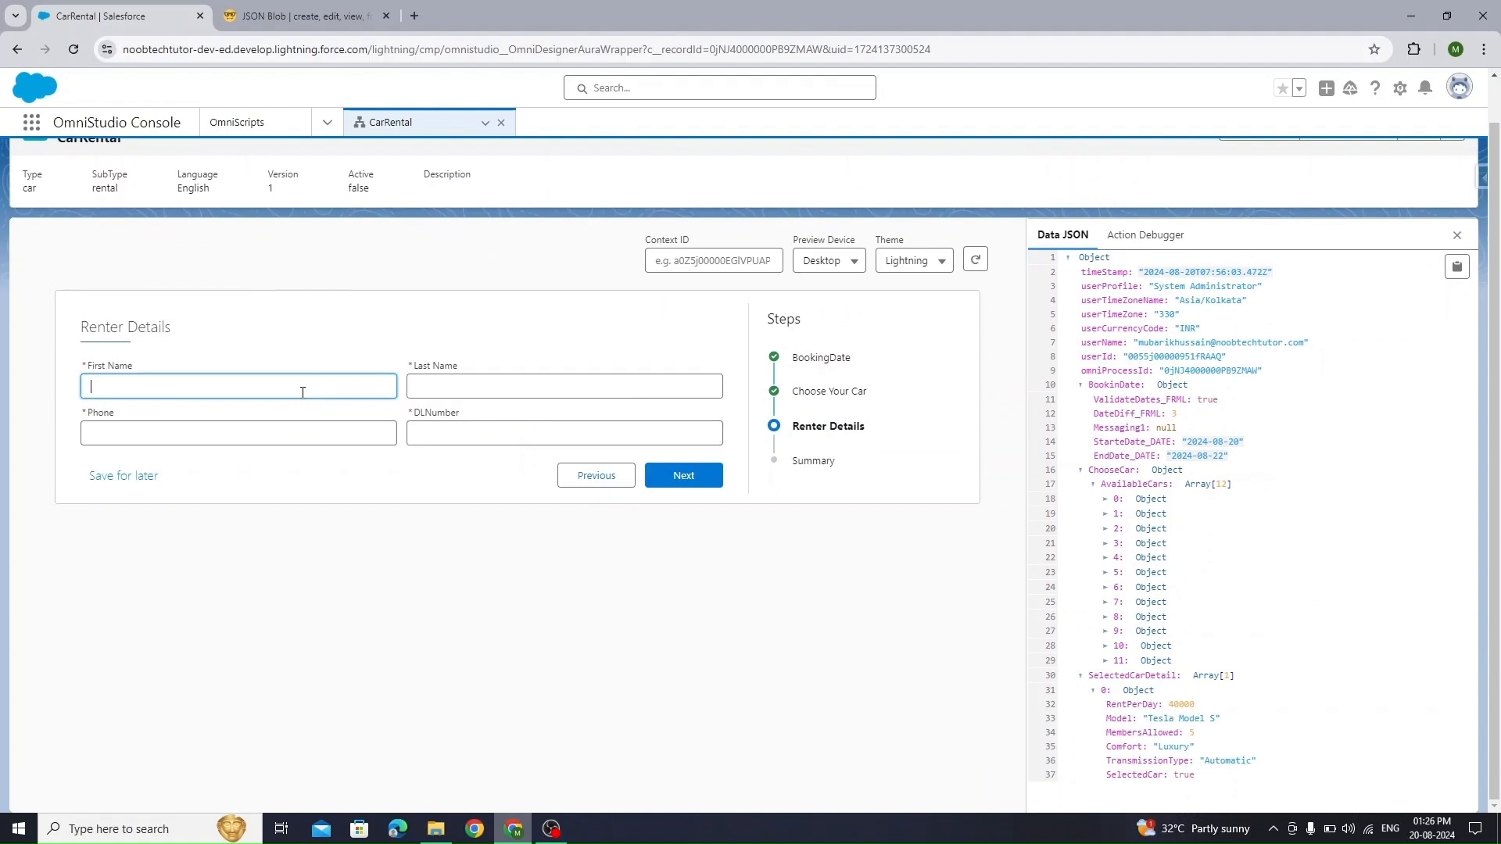
type("Test")
key("Tab")
type("Test")
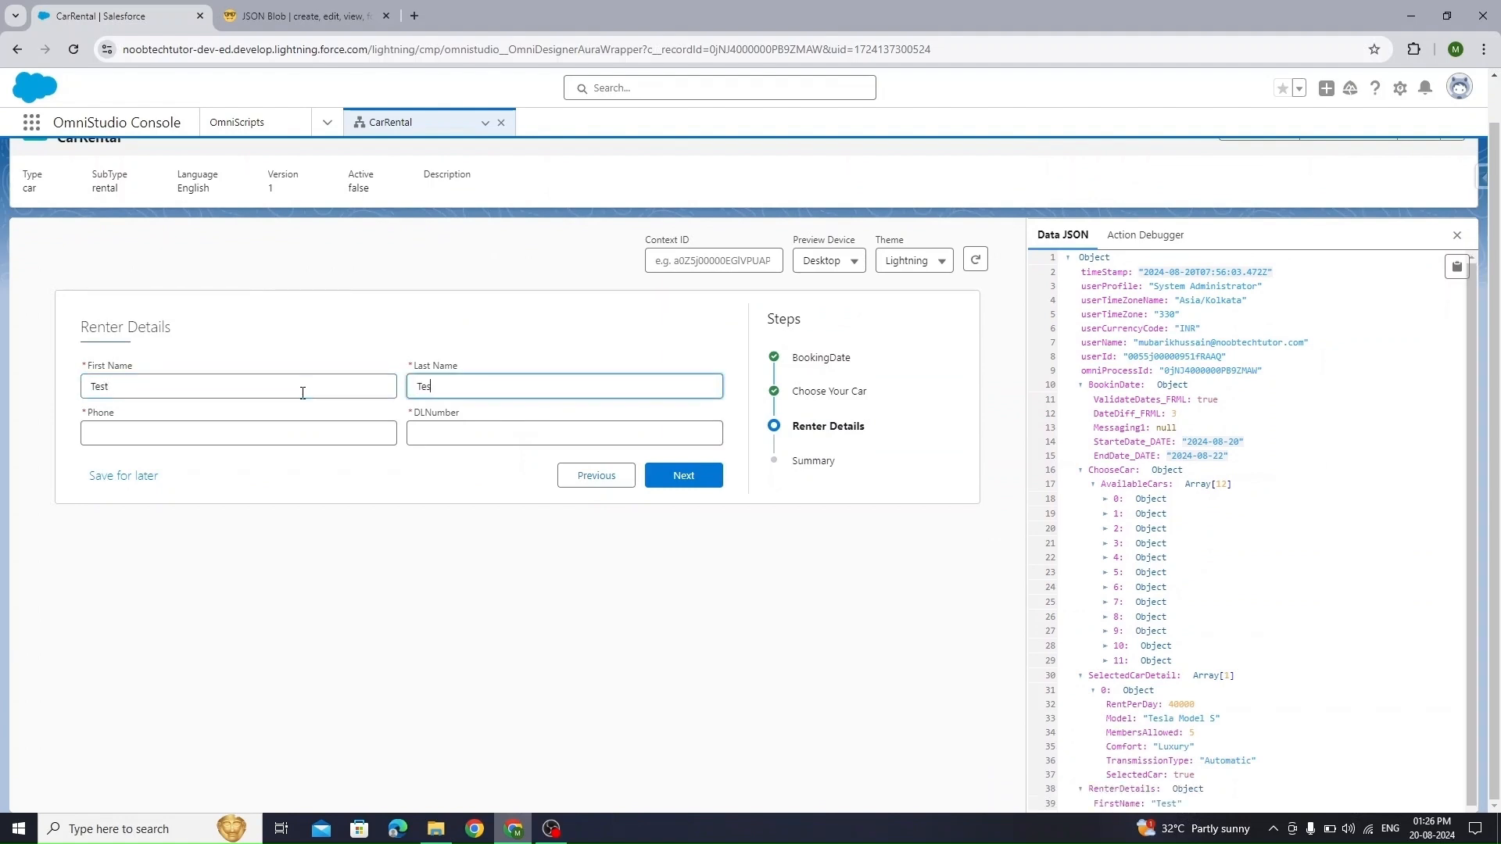
key("Tab")
type("123) 444-555")
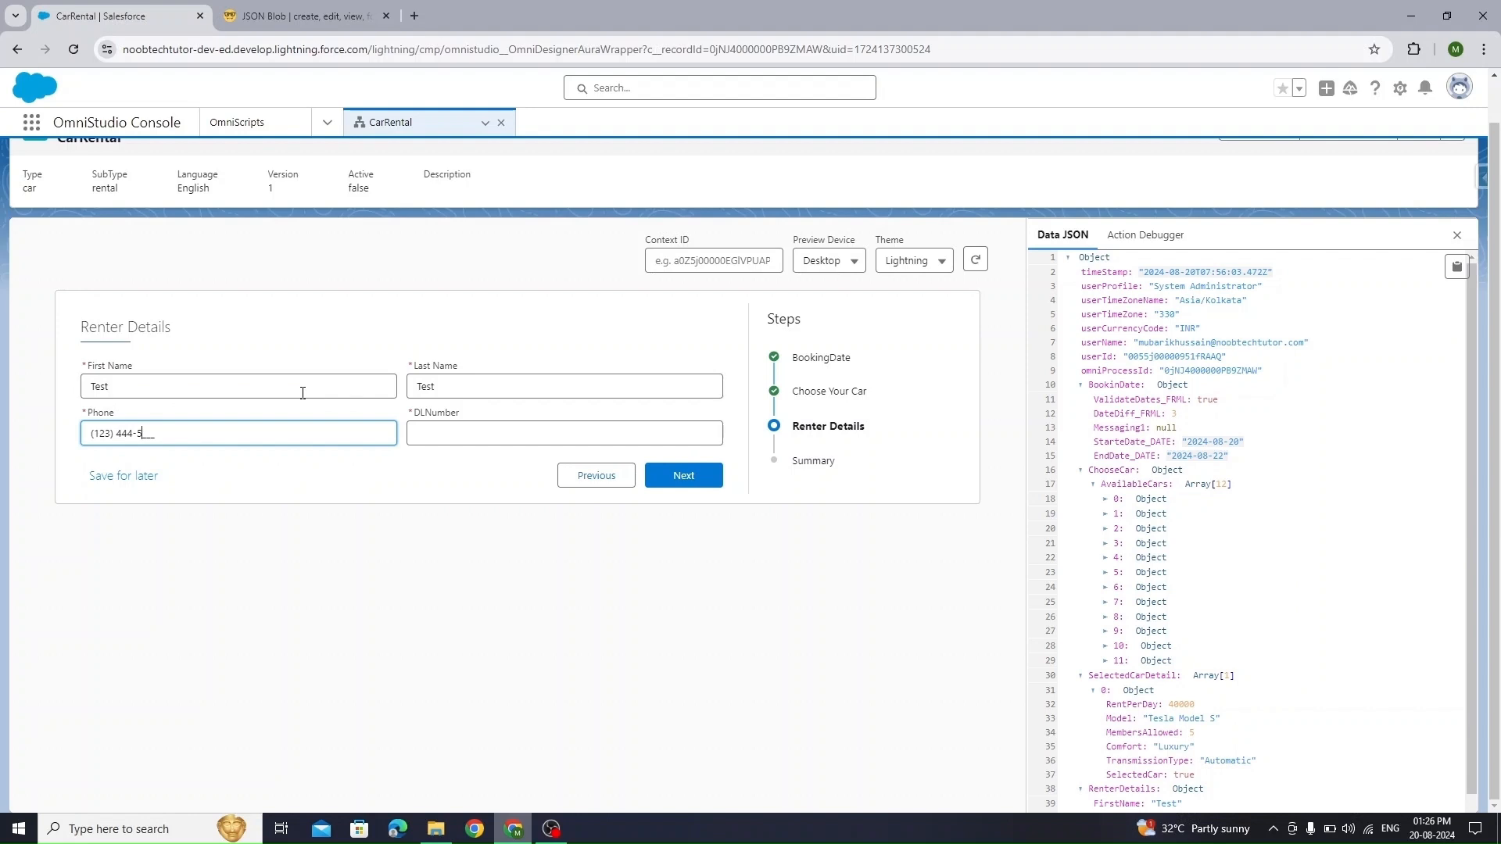
key("Tab")
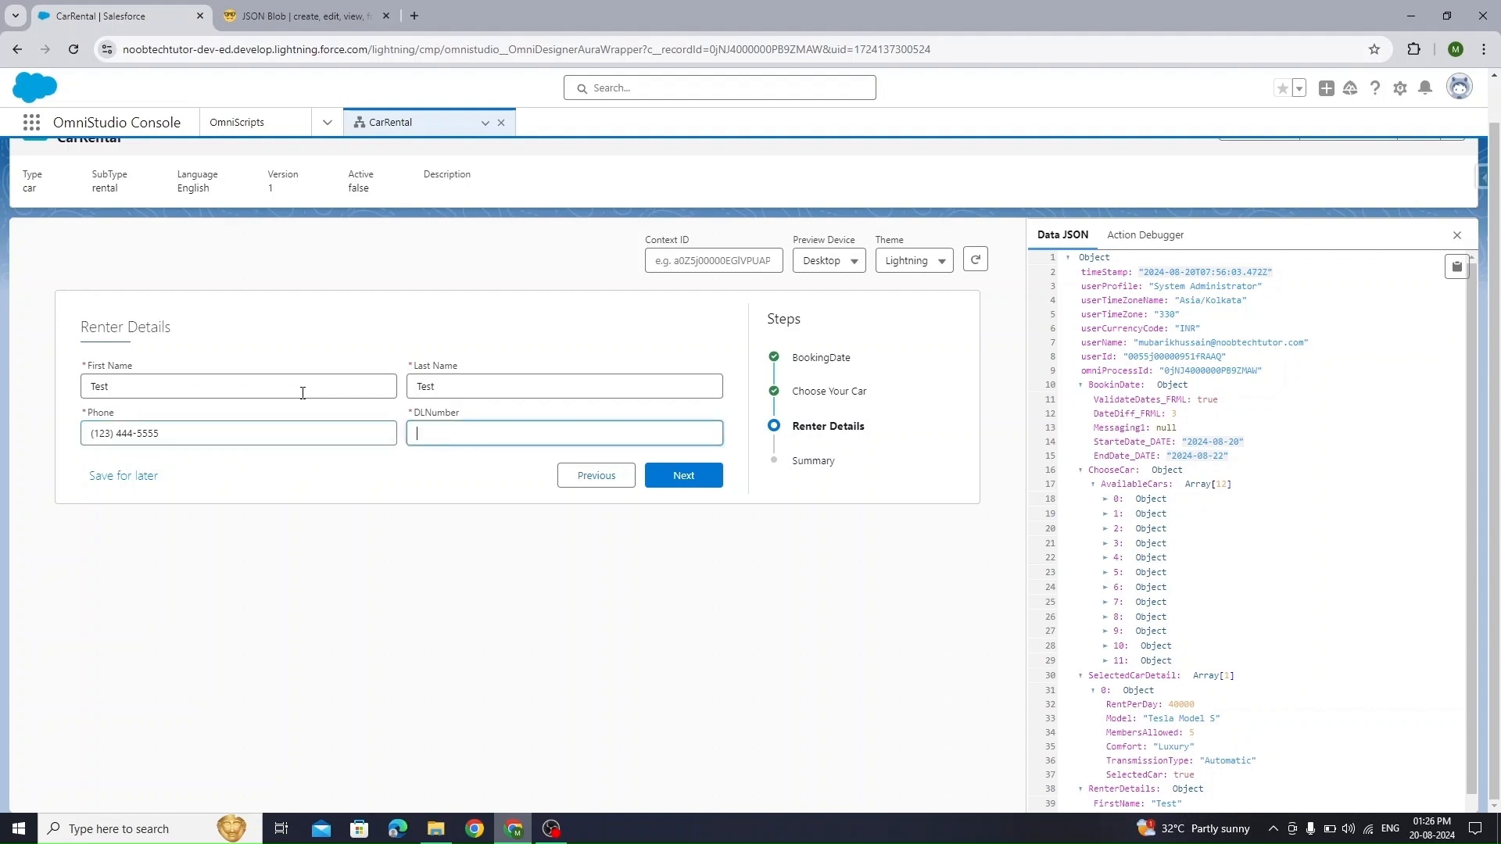
type("ABD")
type("123")
left_click(672, 469)
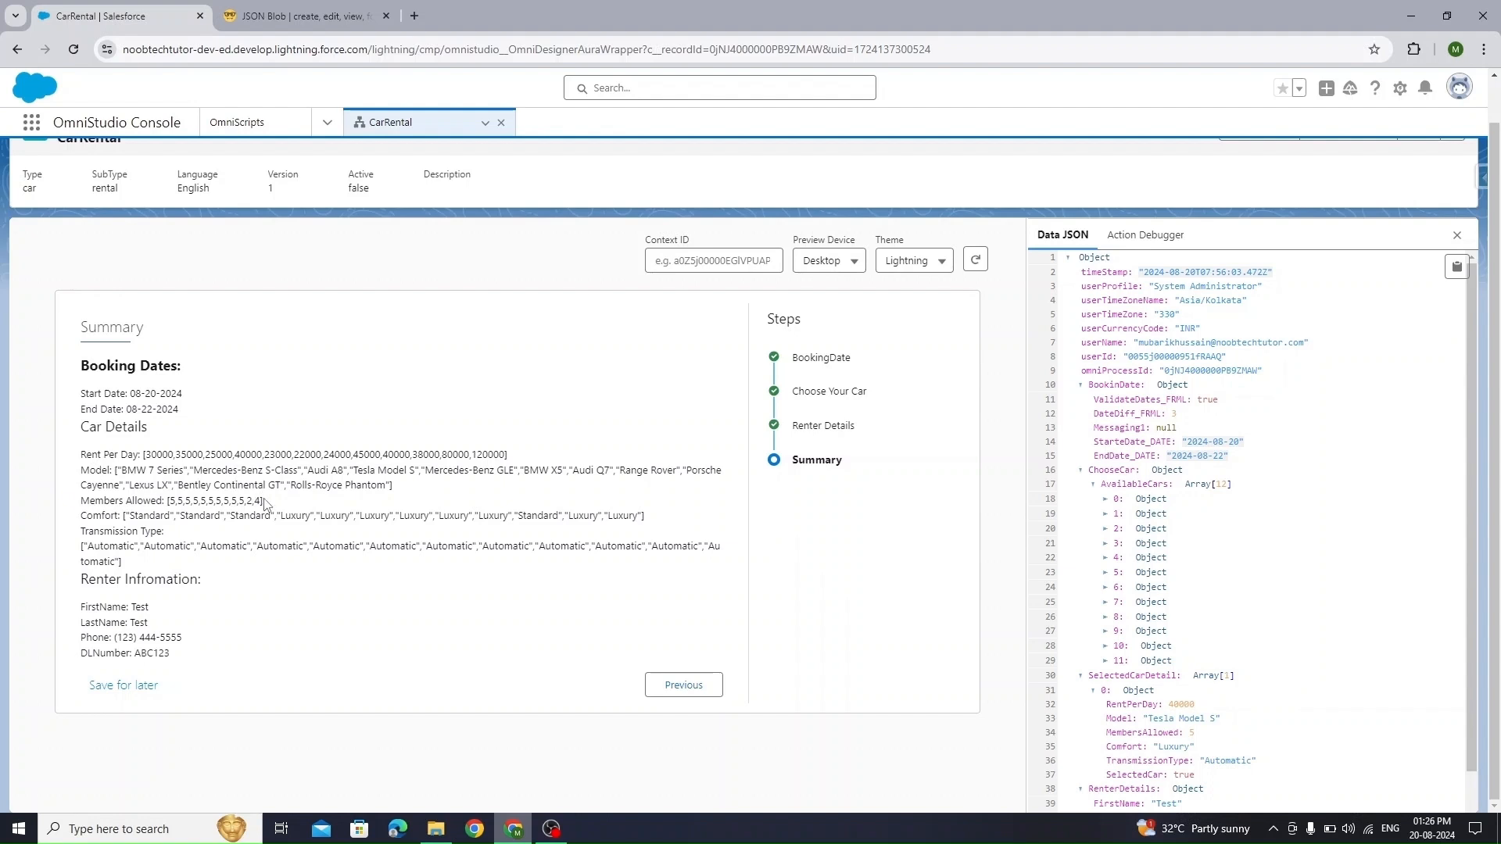
Compare the Summary's car details with SelectedCarDetail in JSON Blob and the AvailableCars entries in the preview's data JSON
scroll(1165, 602, "down", 2)
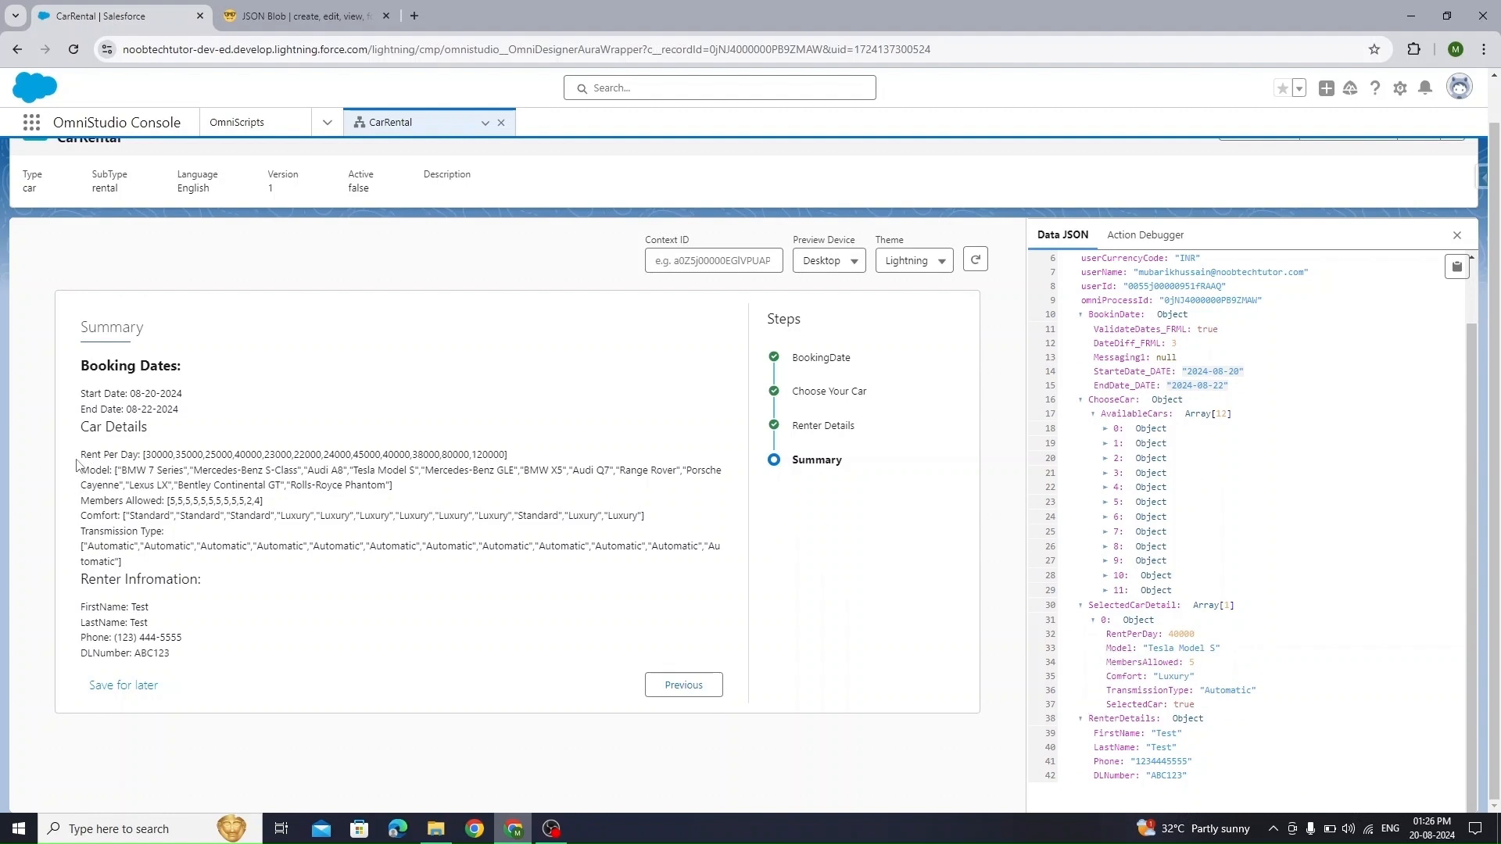
left_click_drag(81, 455, 202, 564)
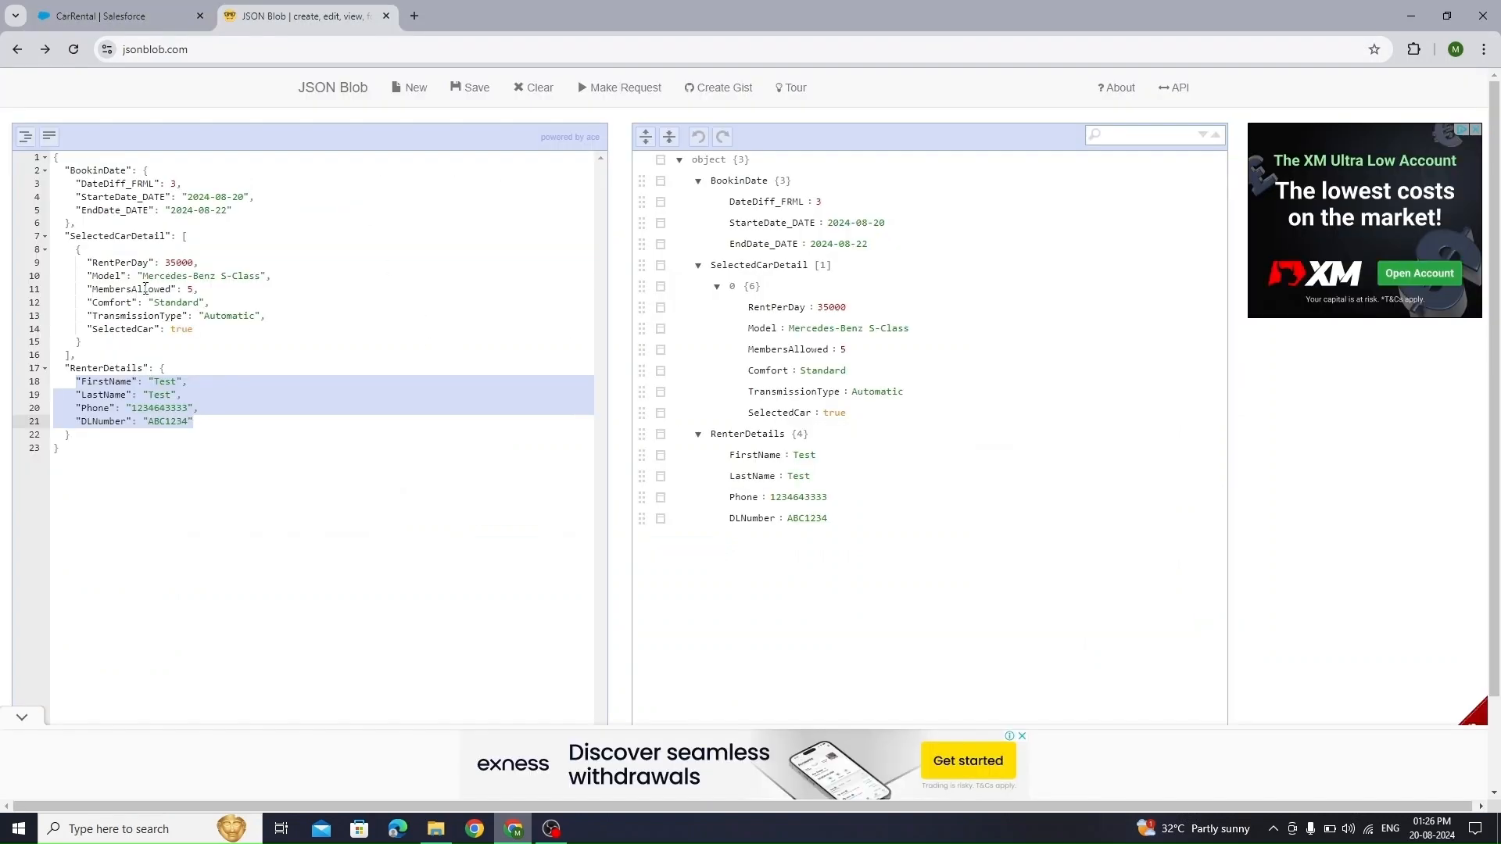
double_click(108, 251)
double_click(112, 263)
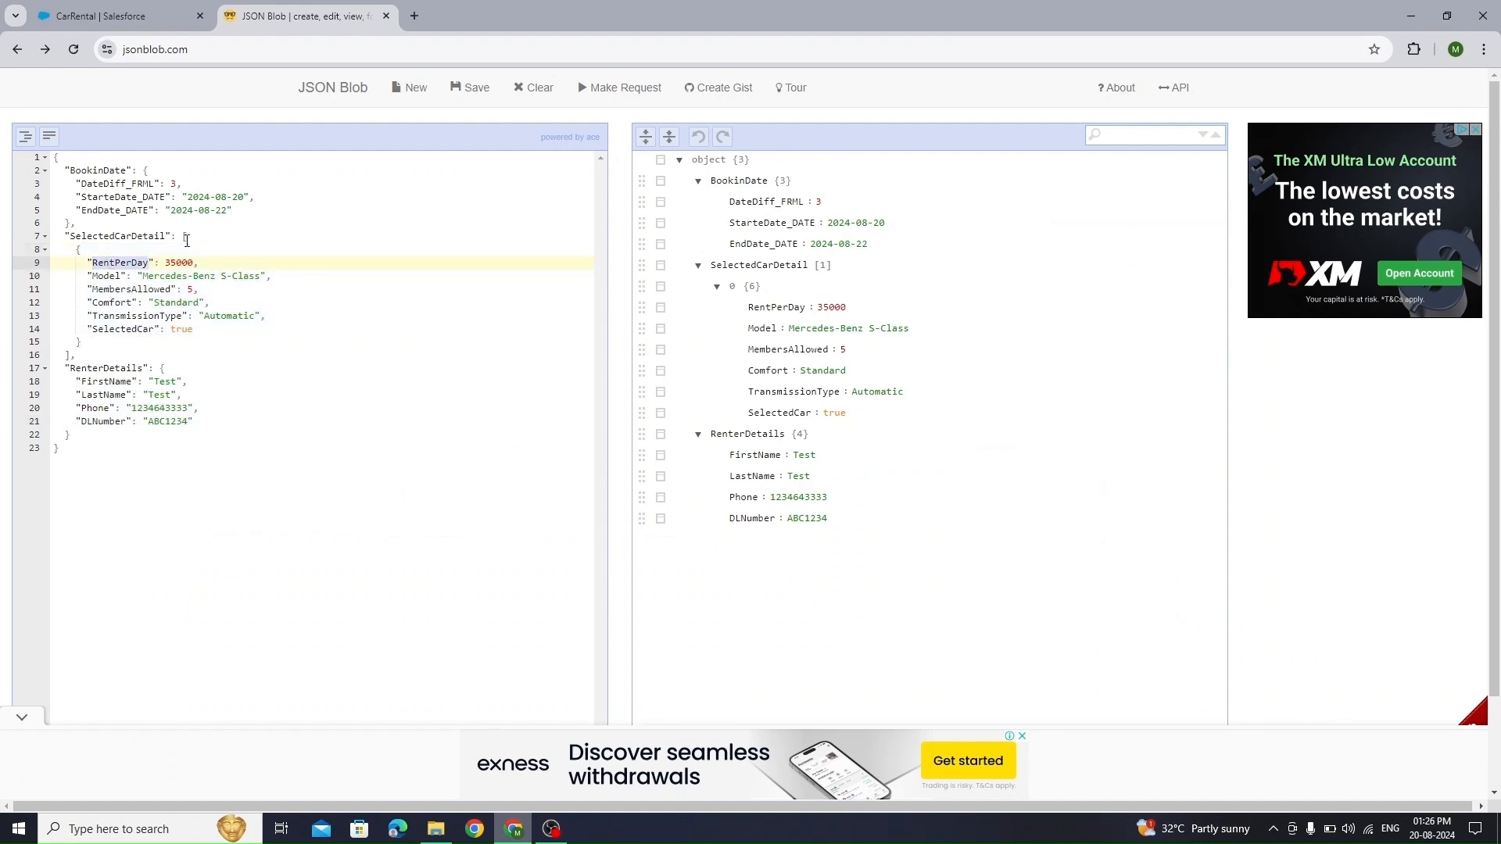
left_click(174, 16)
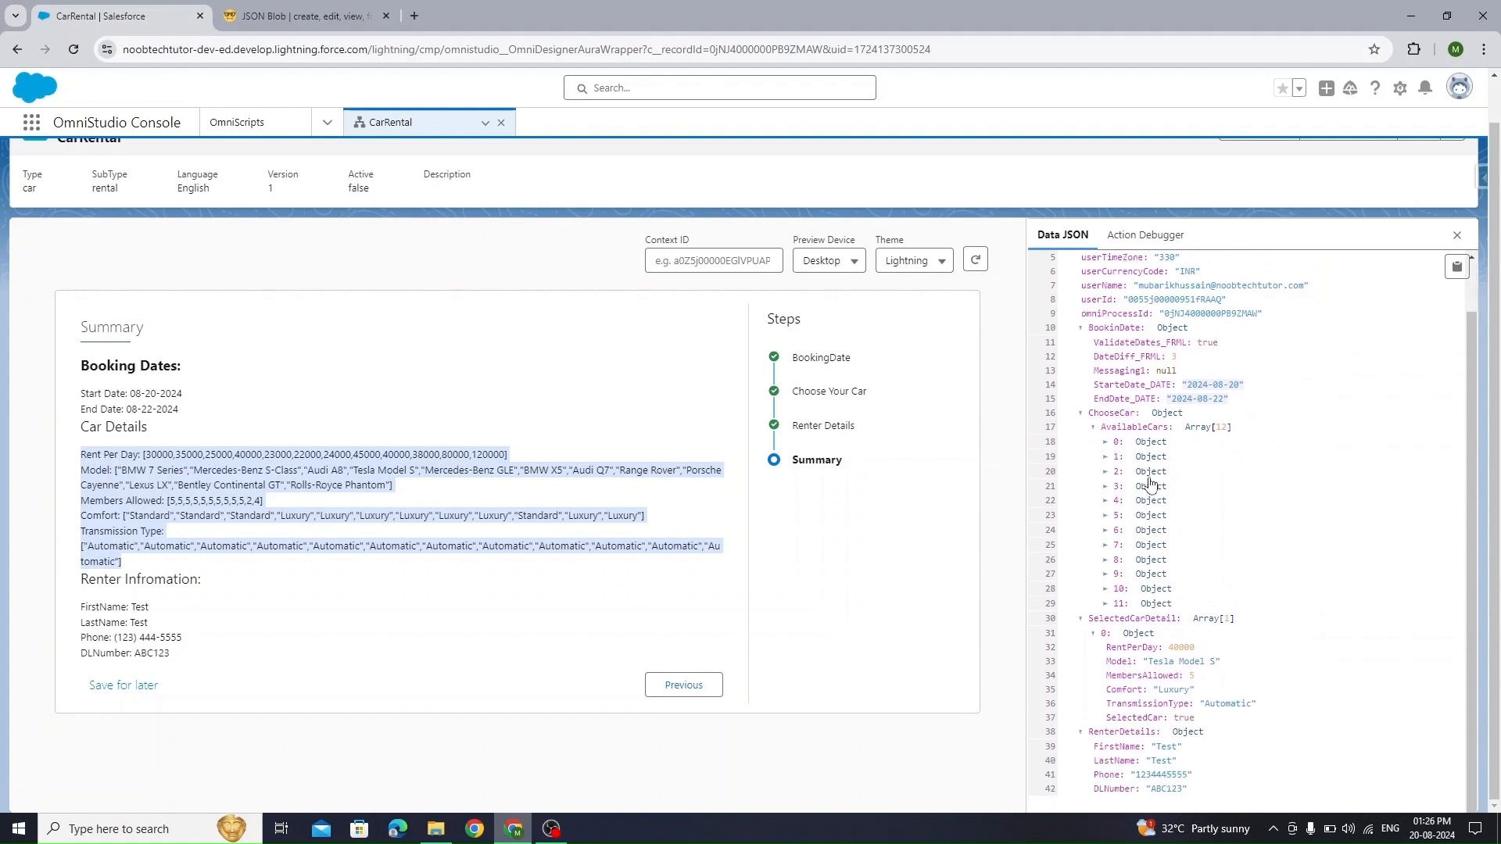
left_click(1106, 429)
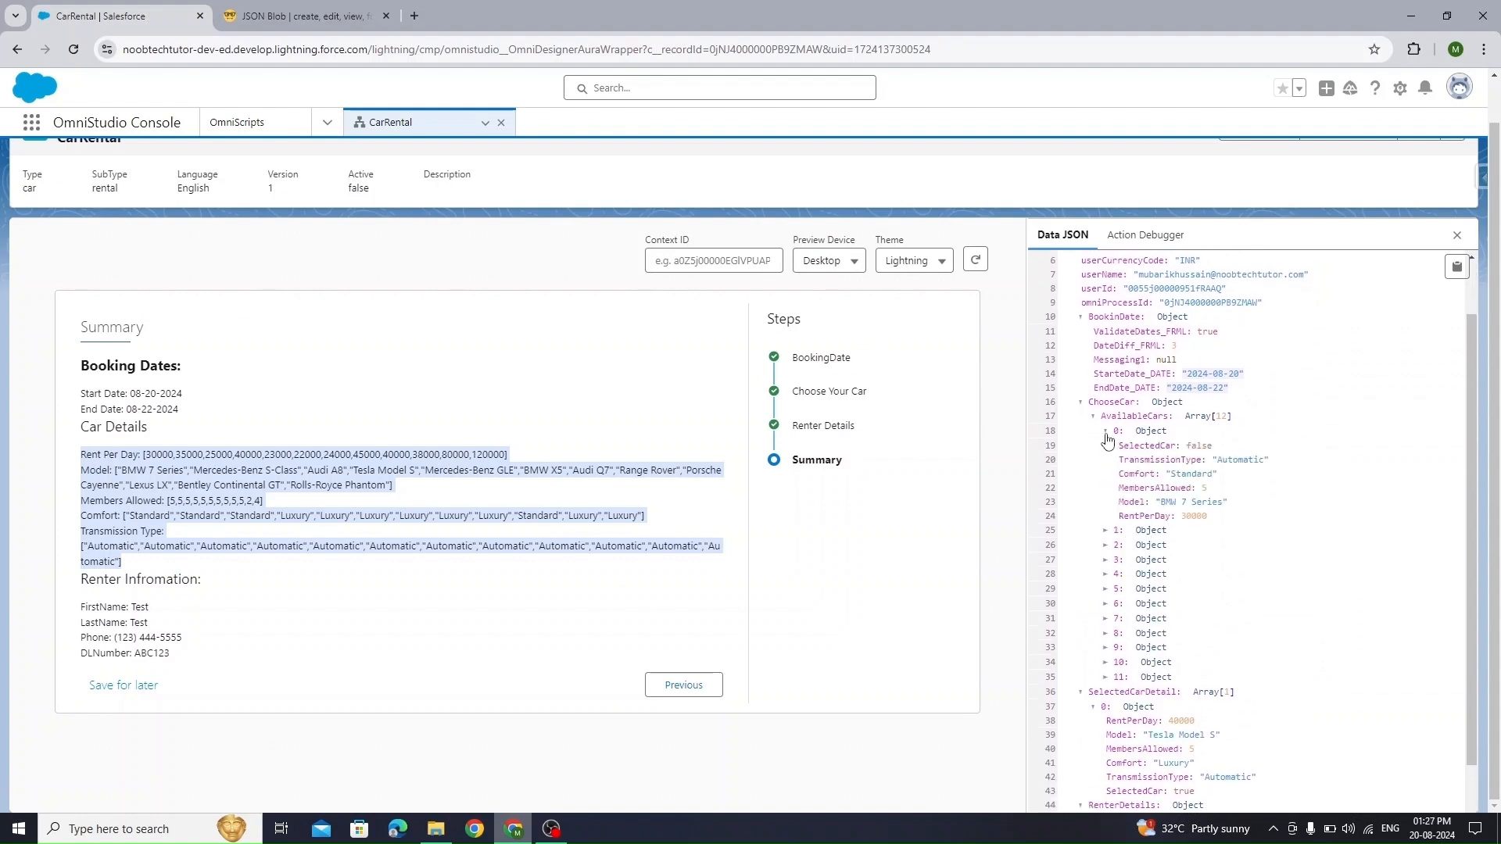
left_click(1106, 431)
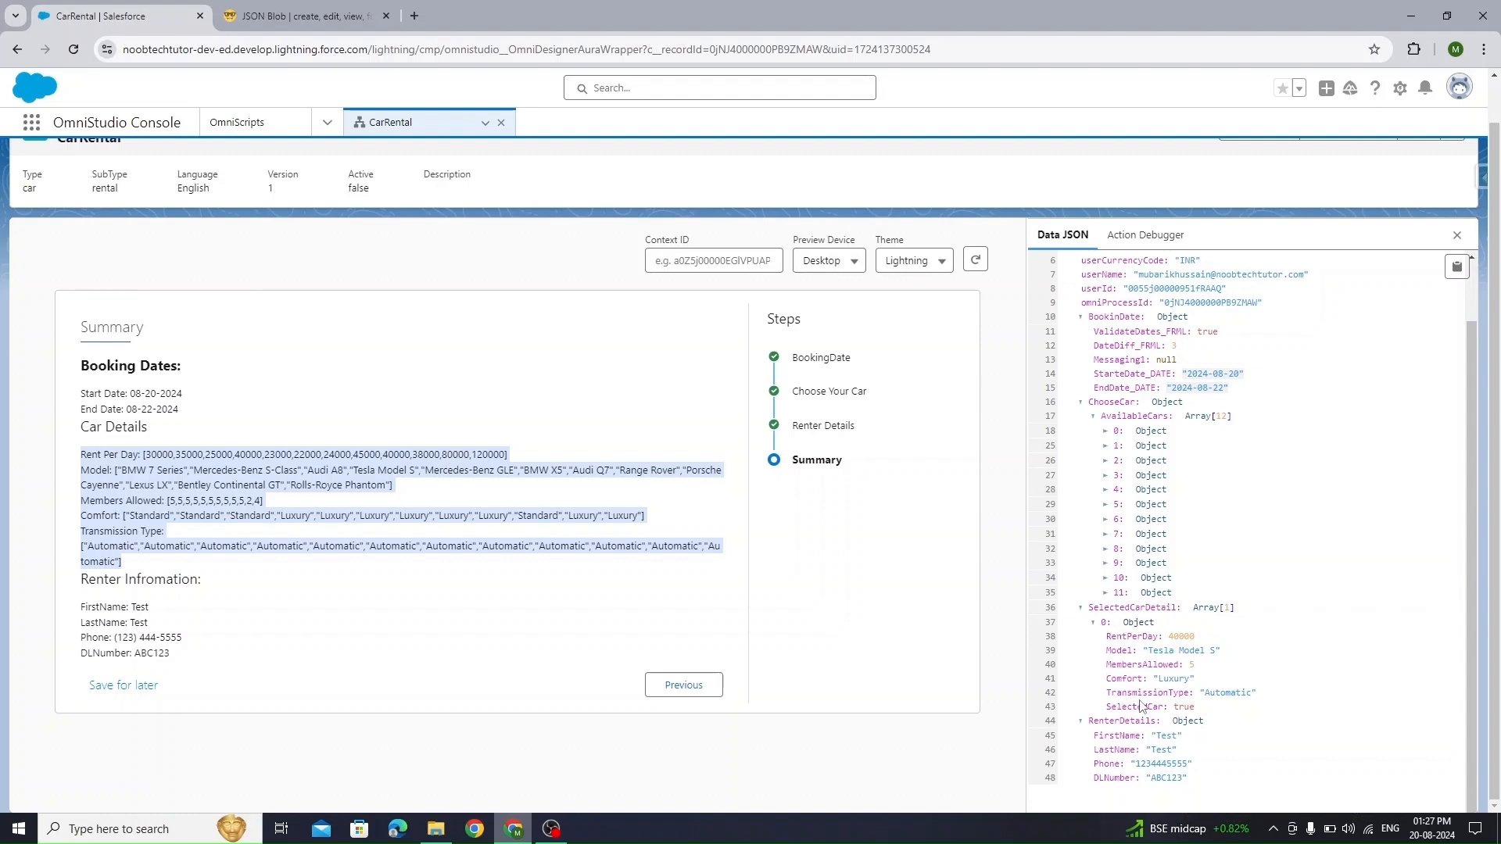
scroll(1249, 361, "up", 3)
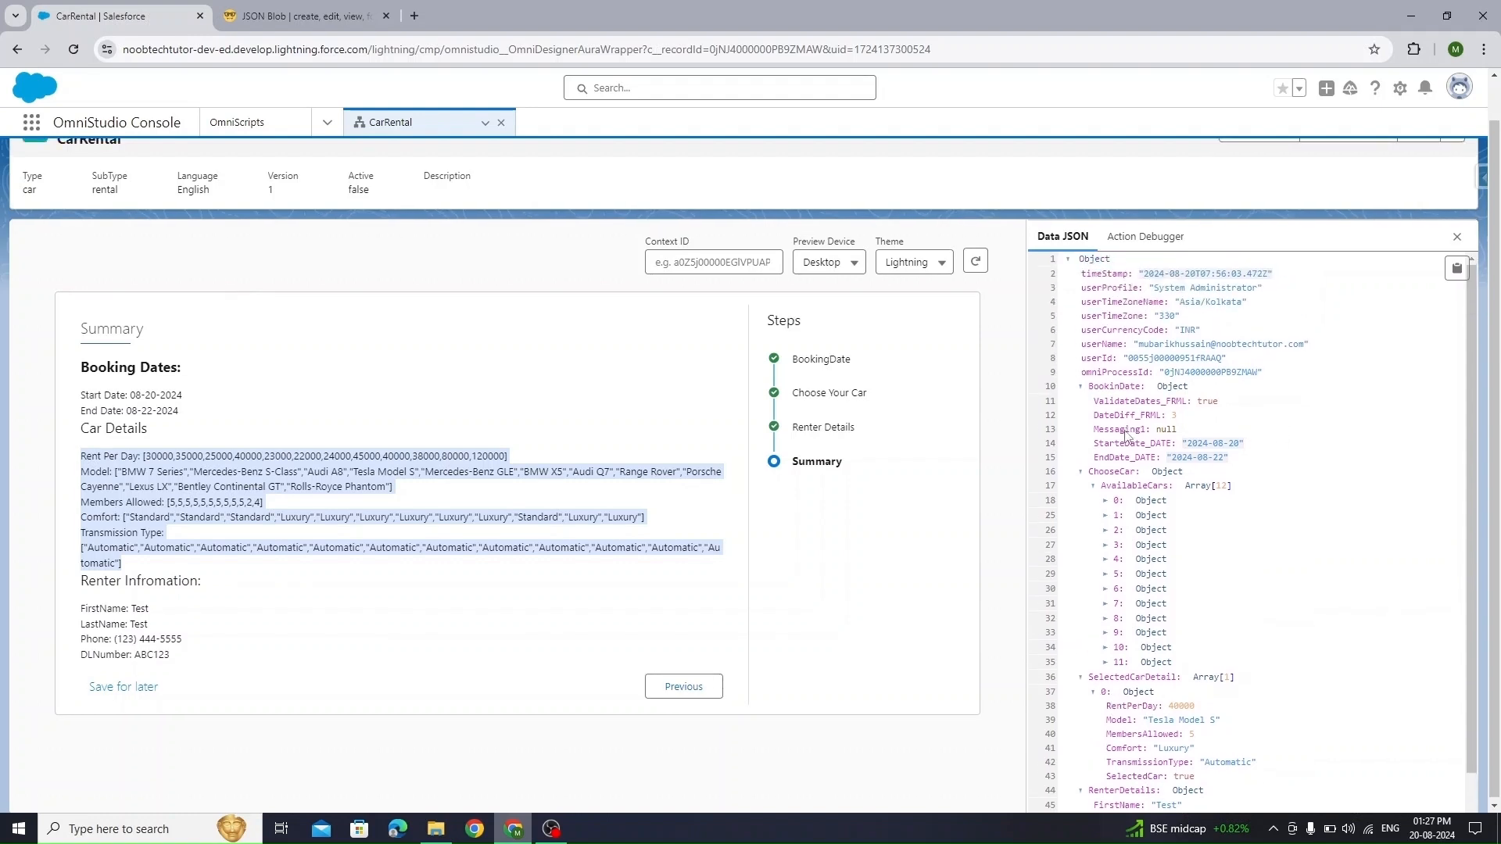
Copy the SelectedCarDetail key name from the JSON in JSON Blob and return to the CarRental OmniScript
left_click(279, 9)
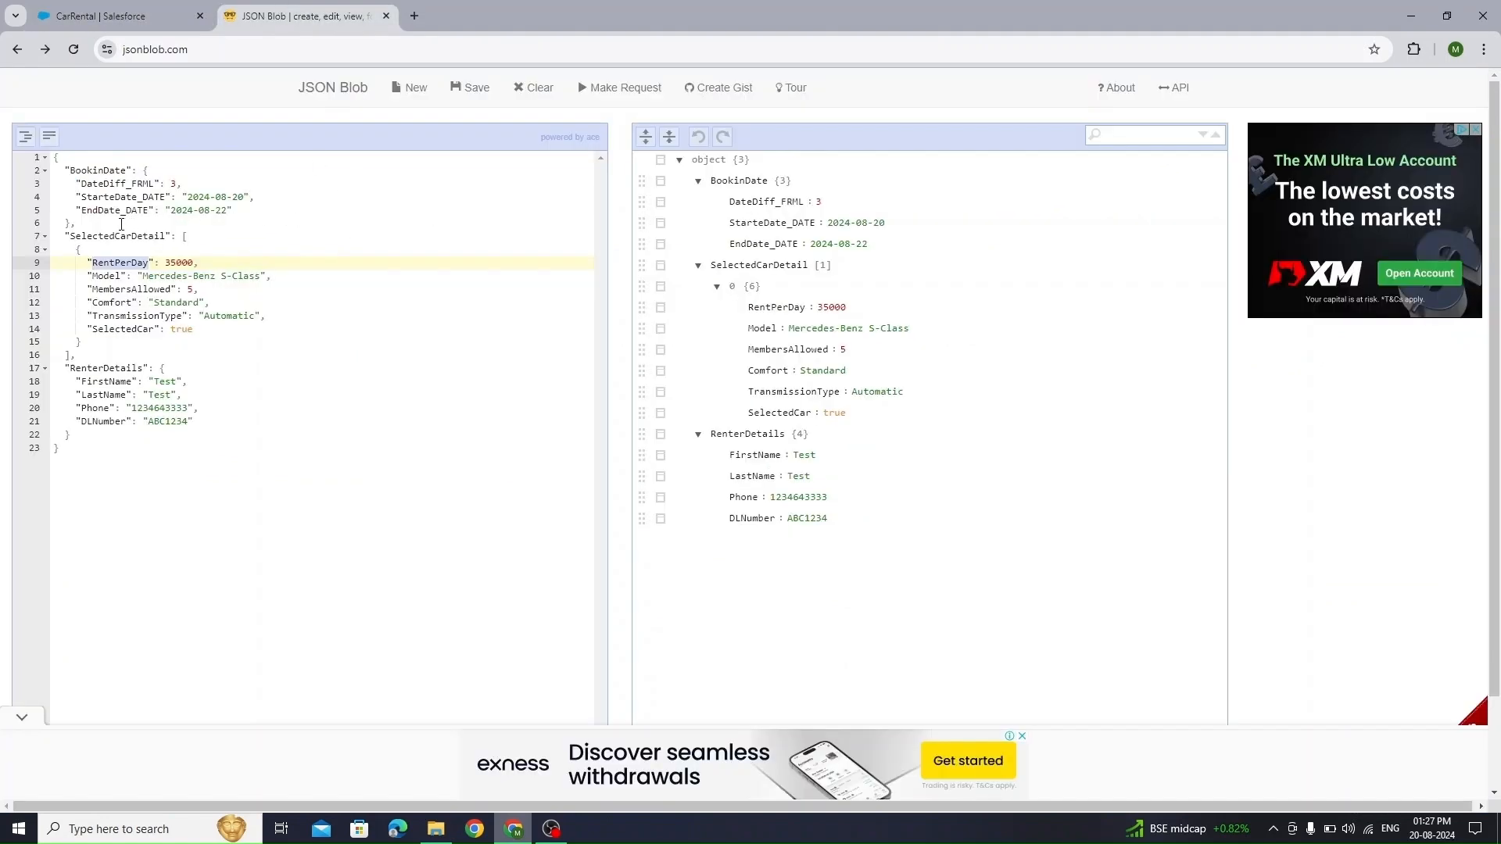
double_click(114, 235)
key("ctrl+c")
left_click(98, 6)
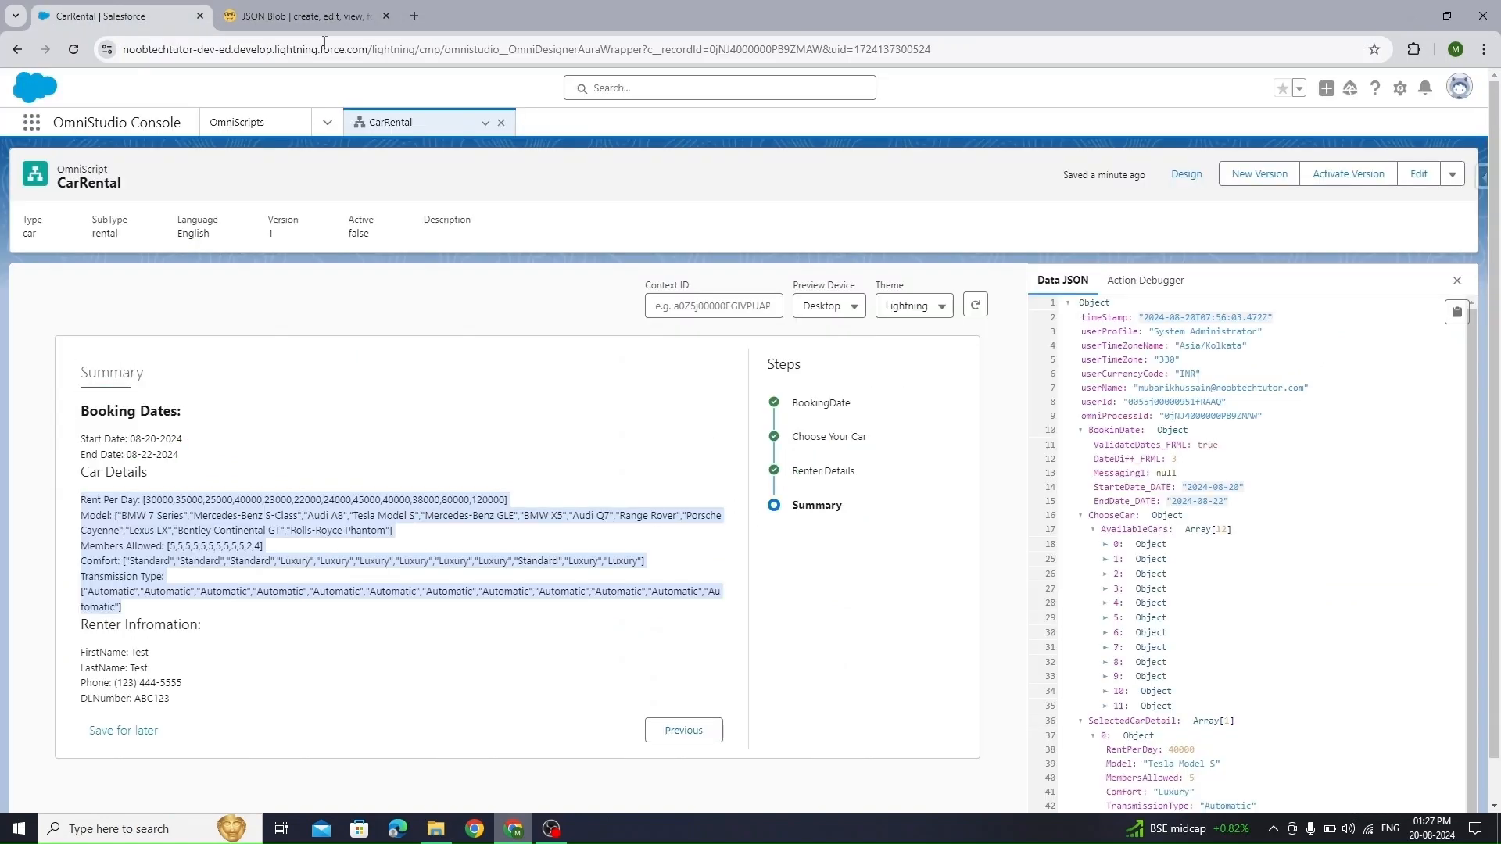
Return from the preview to the design view and open the Summary text block's rich text for editing
left_click(1183, 173)
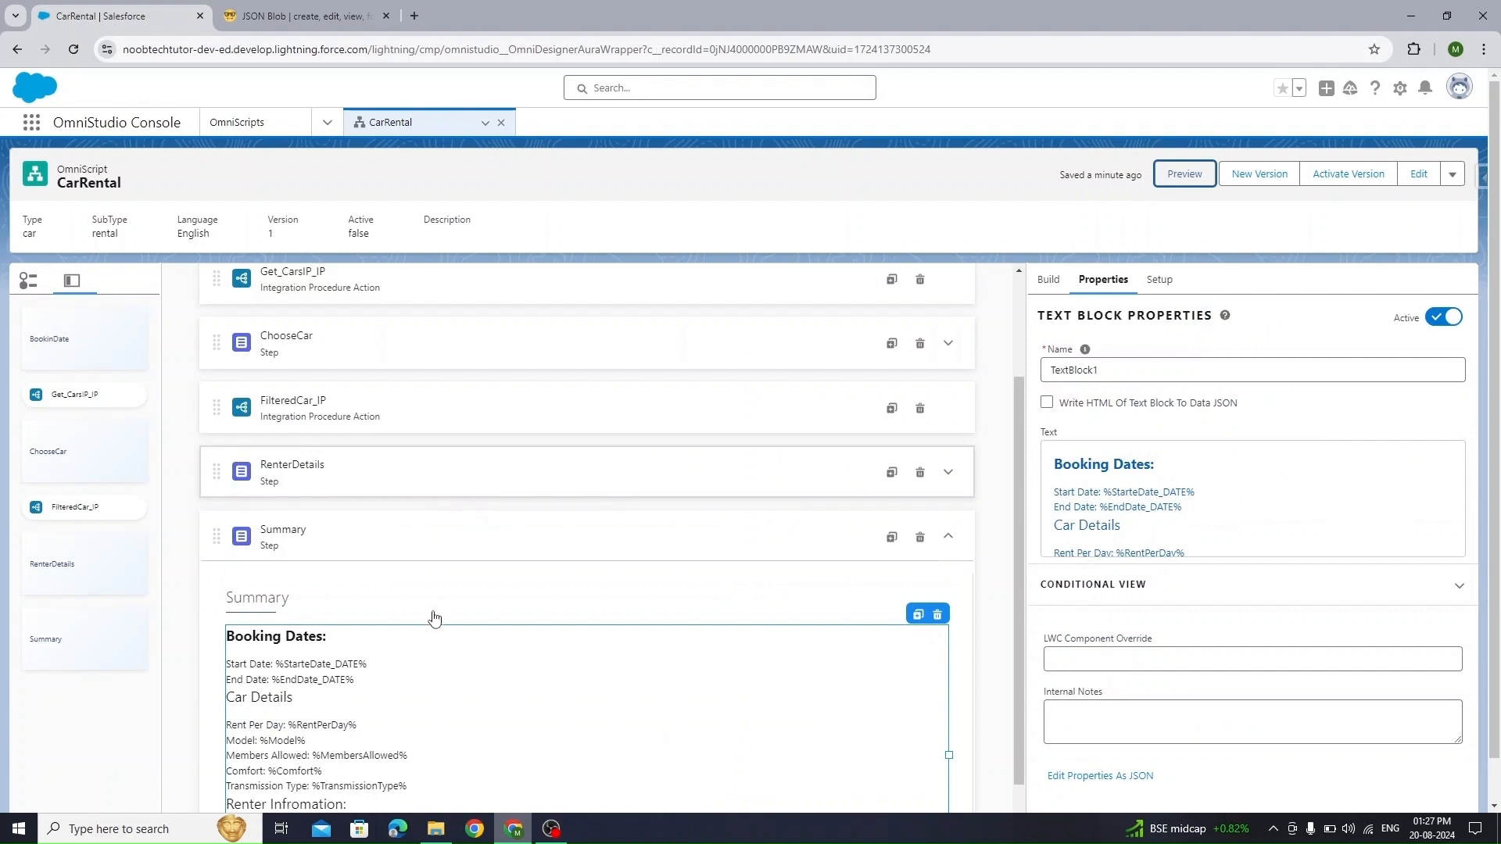
scroll(438, 626, "down", 3)
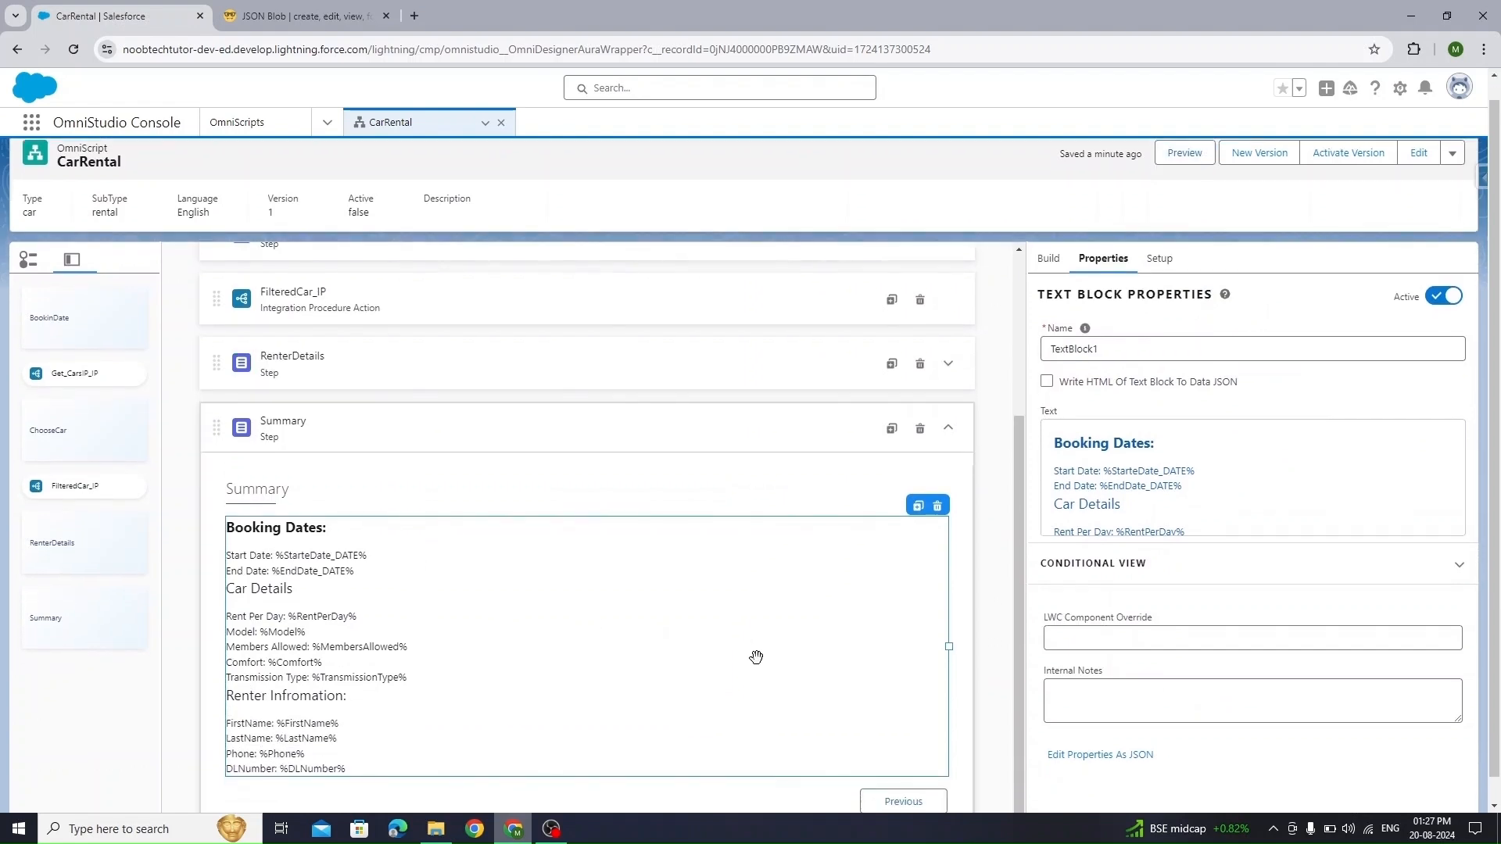
left_click(1242, 506)
scroll(495, 492, "down", 1)
scroll(496, 492, "down", 2)
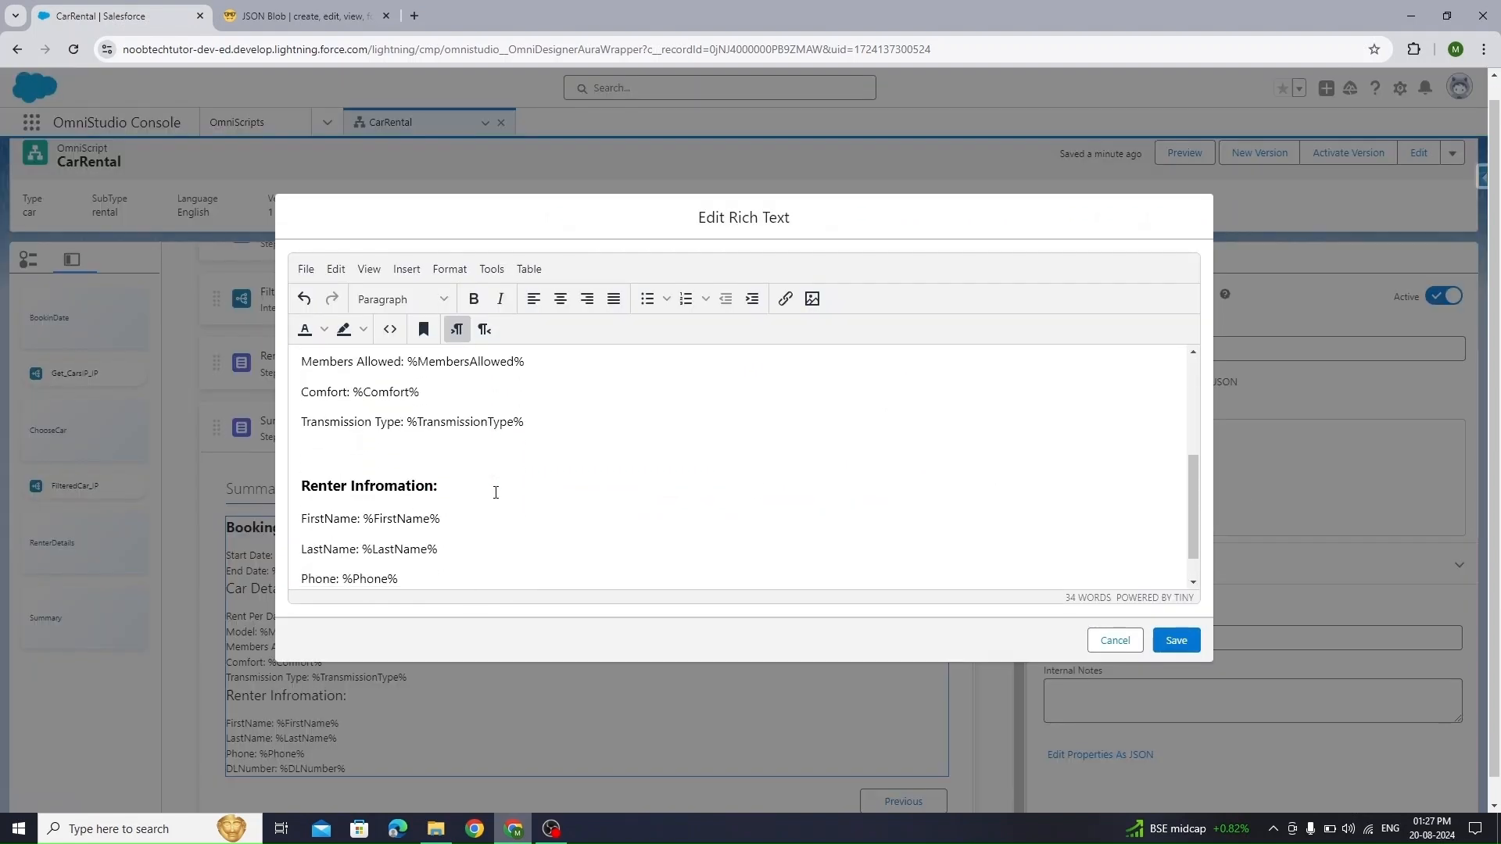
Prefix the Rent Per Day merge field with SelectedCarDetail so it reads %SelectedCarDetail:RentPerDay%
scroll(496, 491, "up", 1)
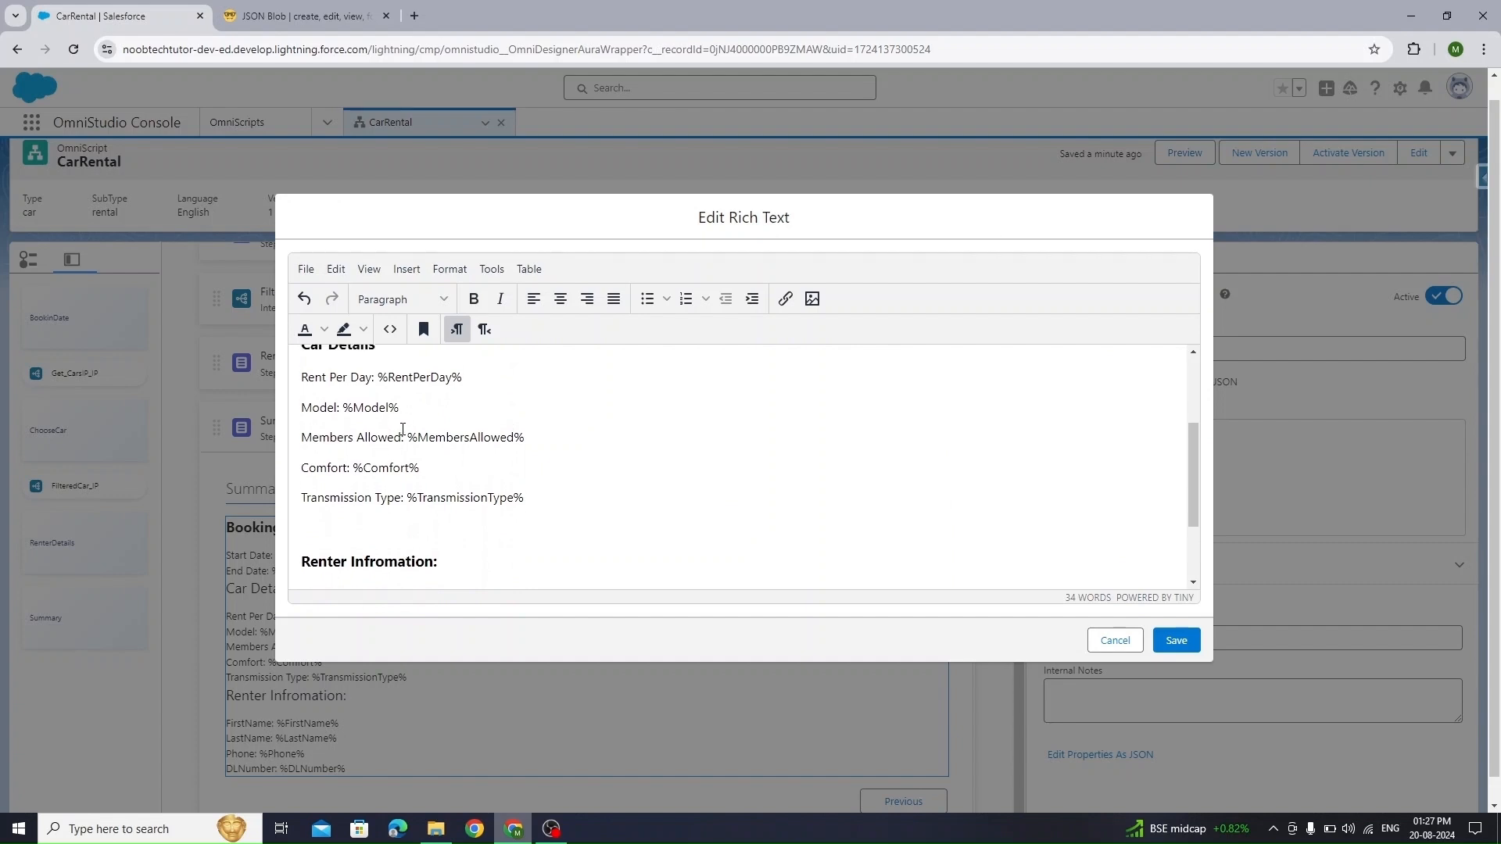
scroll(396, 429, "up", 1)
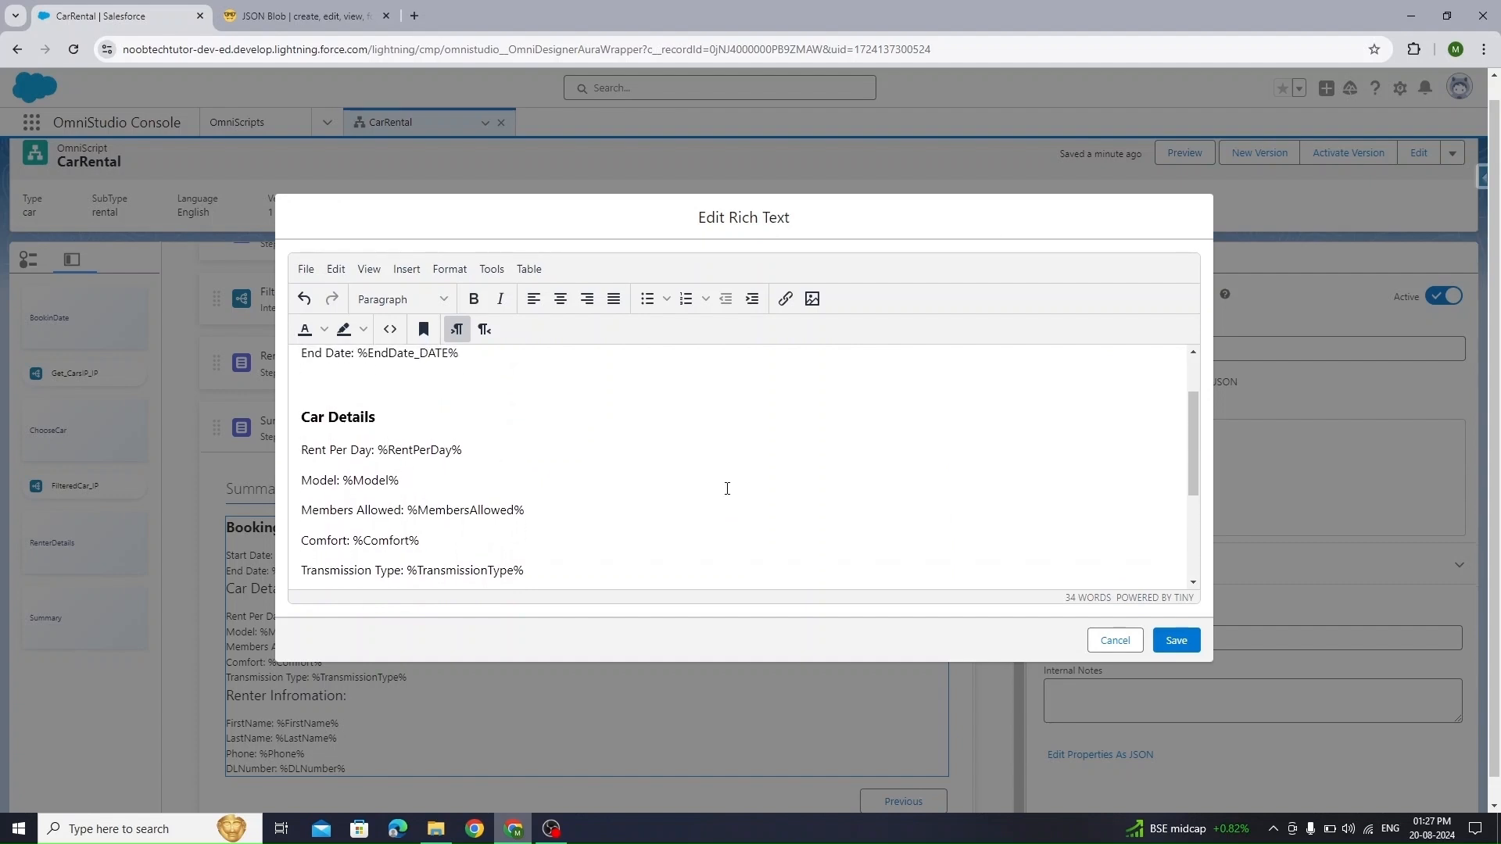
key("ctrl+v")
type("p")
key("BackSpace")
key("BackSpace")
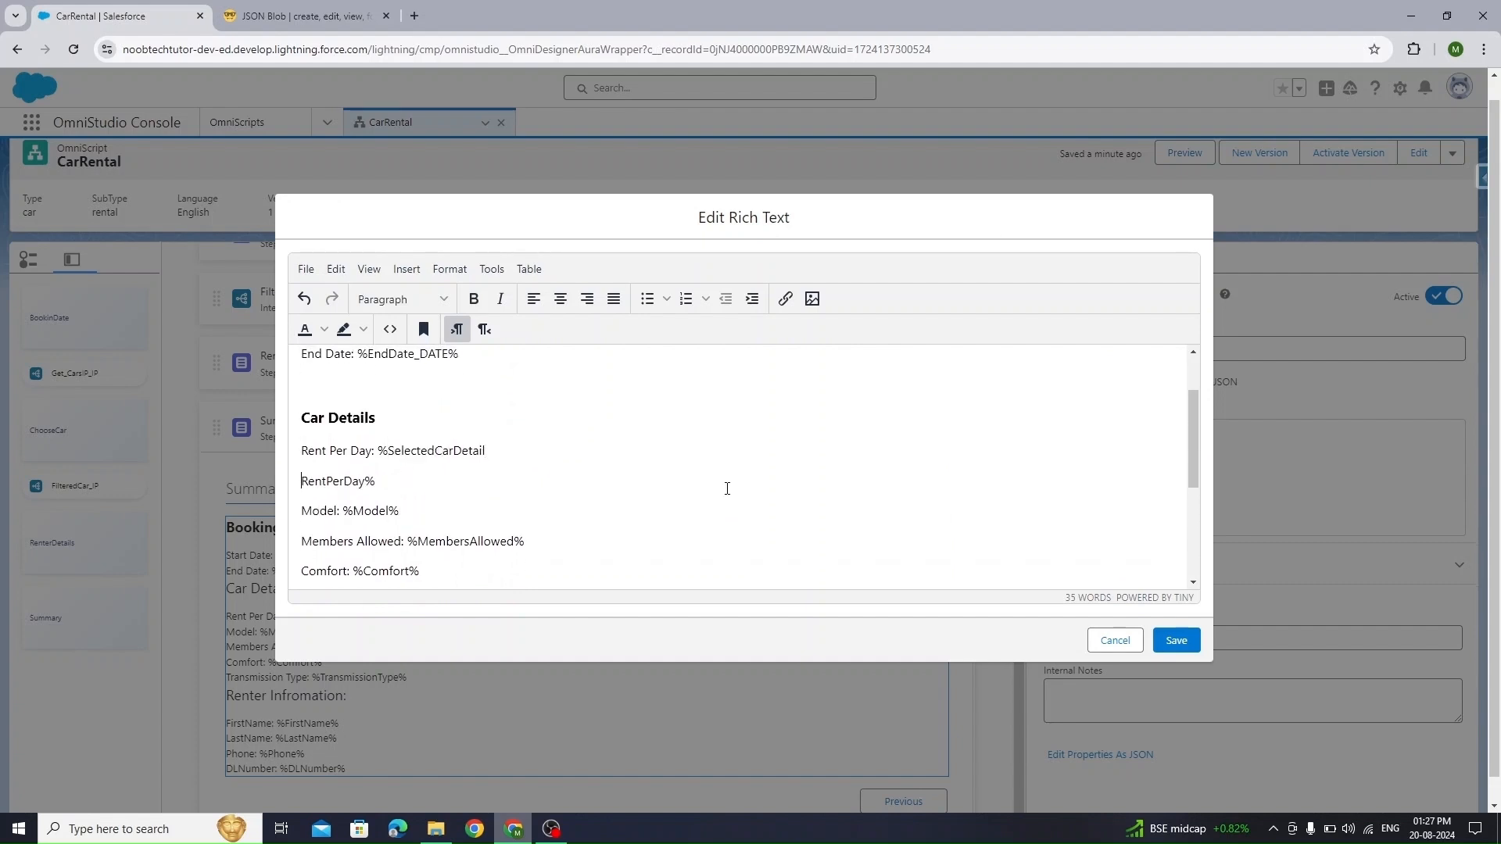
type(":RentPerDay%")
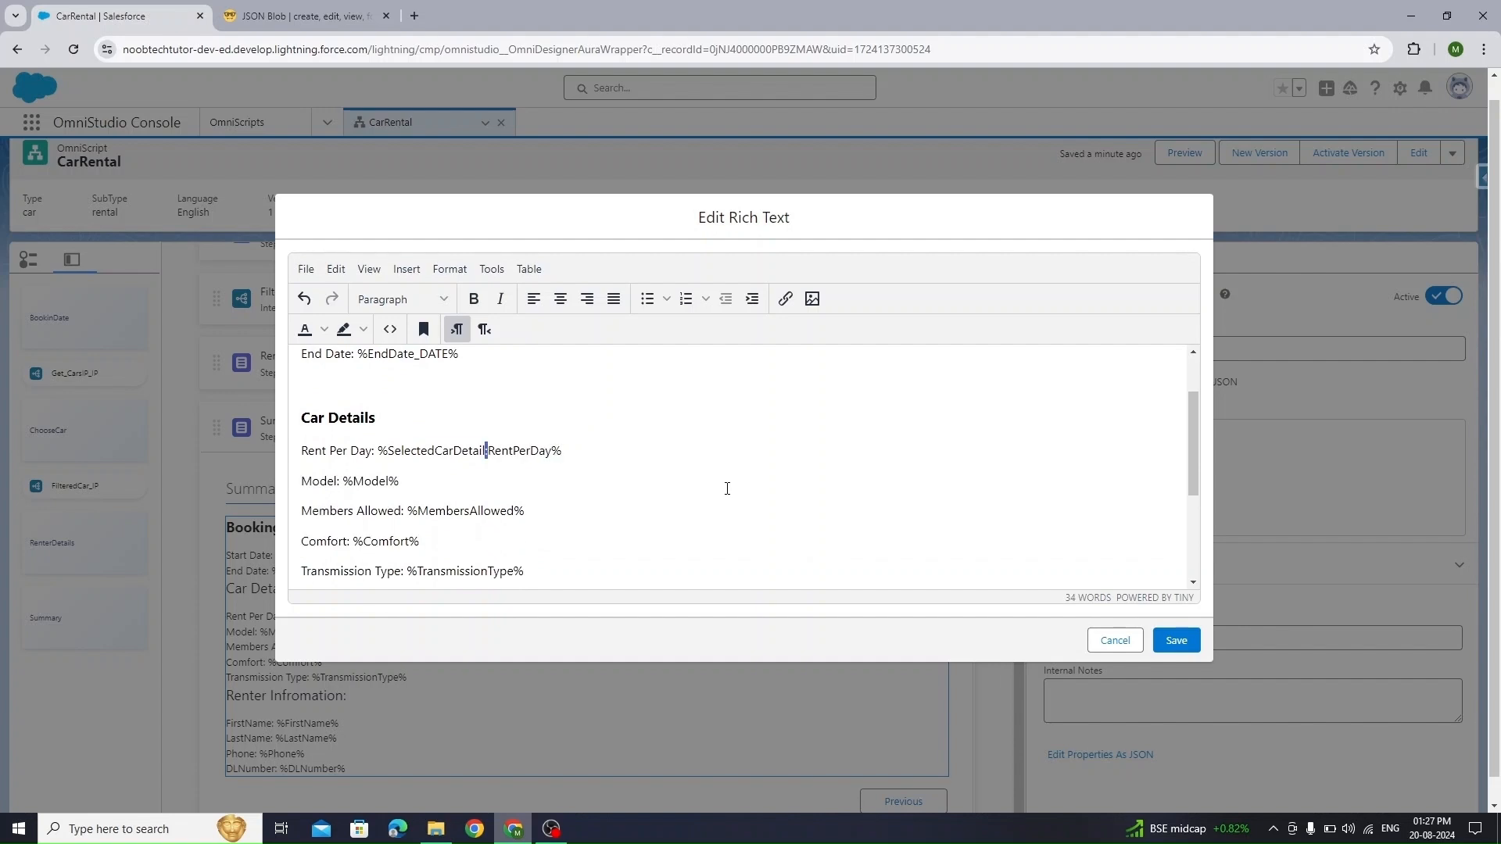
Add the SelectedCarDetail: prefix to the Model, MembersAllowed, Comfort and TransmissionType merge fields and save the rich text
key("ctrl+shift+Left")
key("ctrl+c")
key("Down")
key("ctrl+v")
key("ctrl+v")
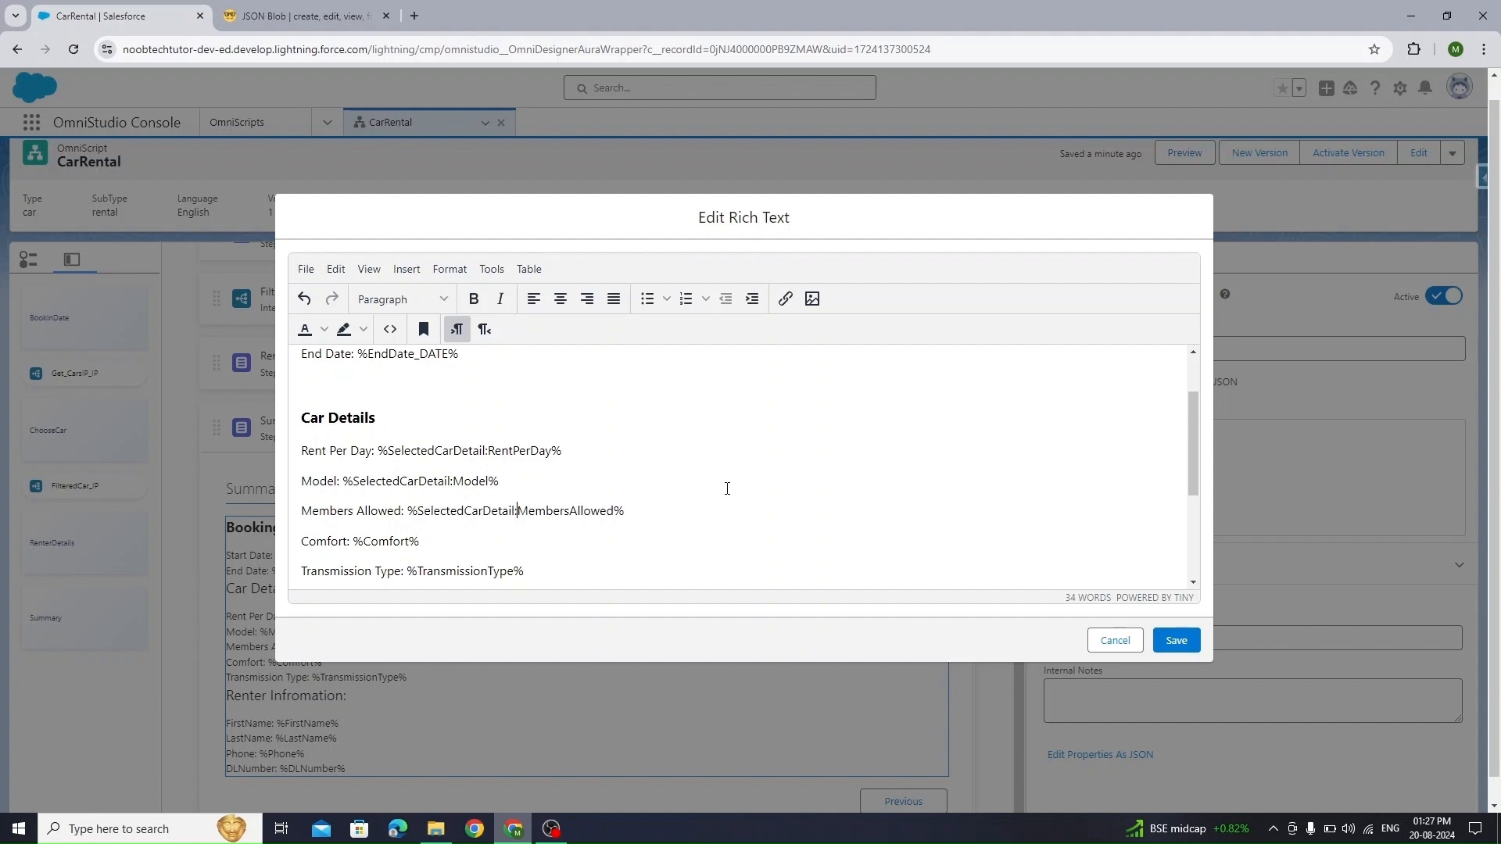
key("ctrl+v")
key("Down")
key("ctrl+v")
key("Down")
key("Down")
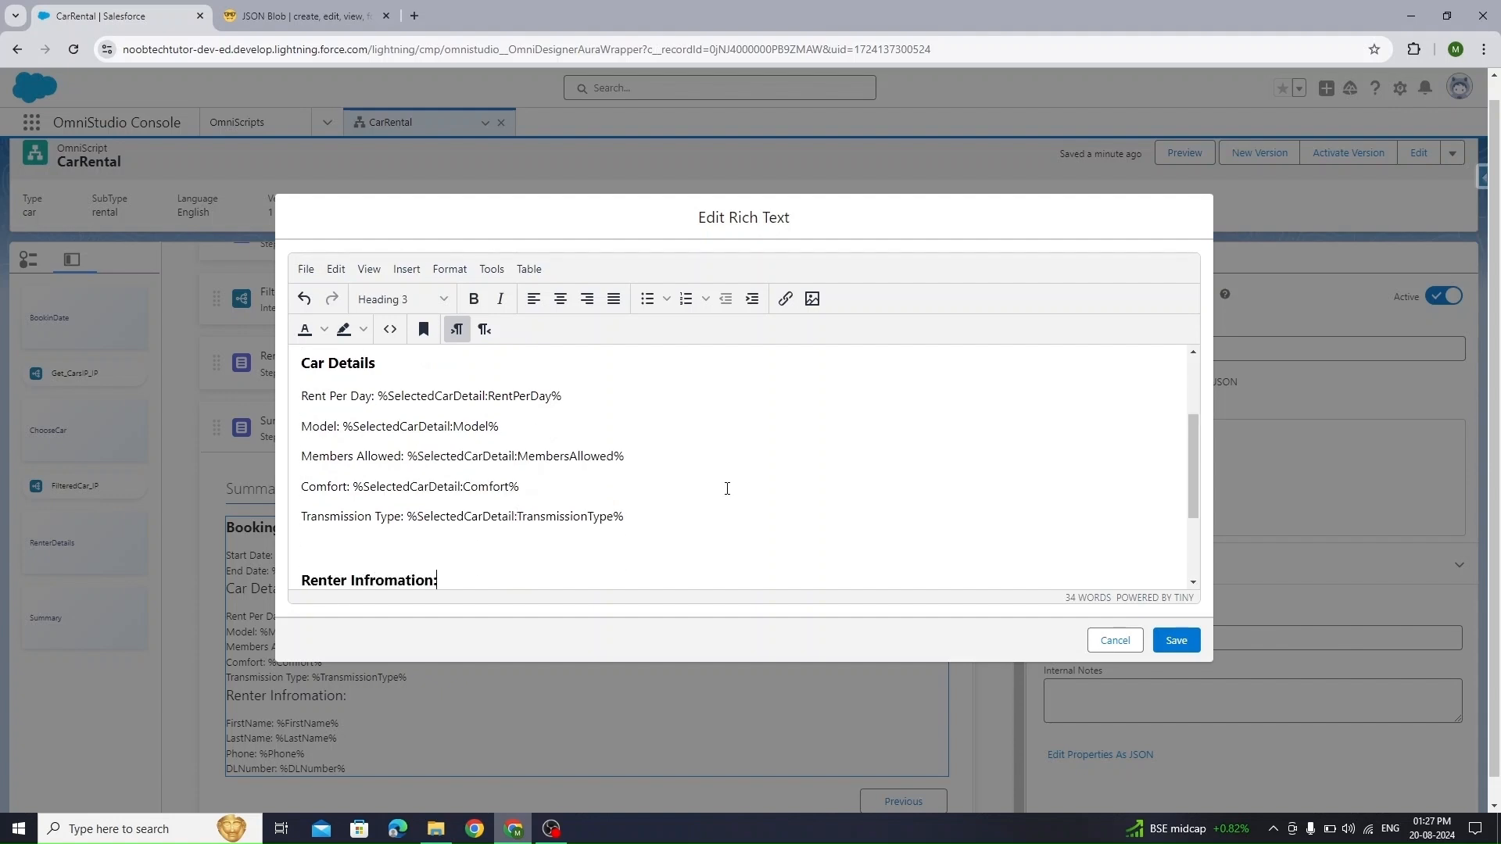
key("Down")
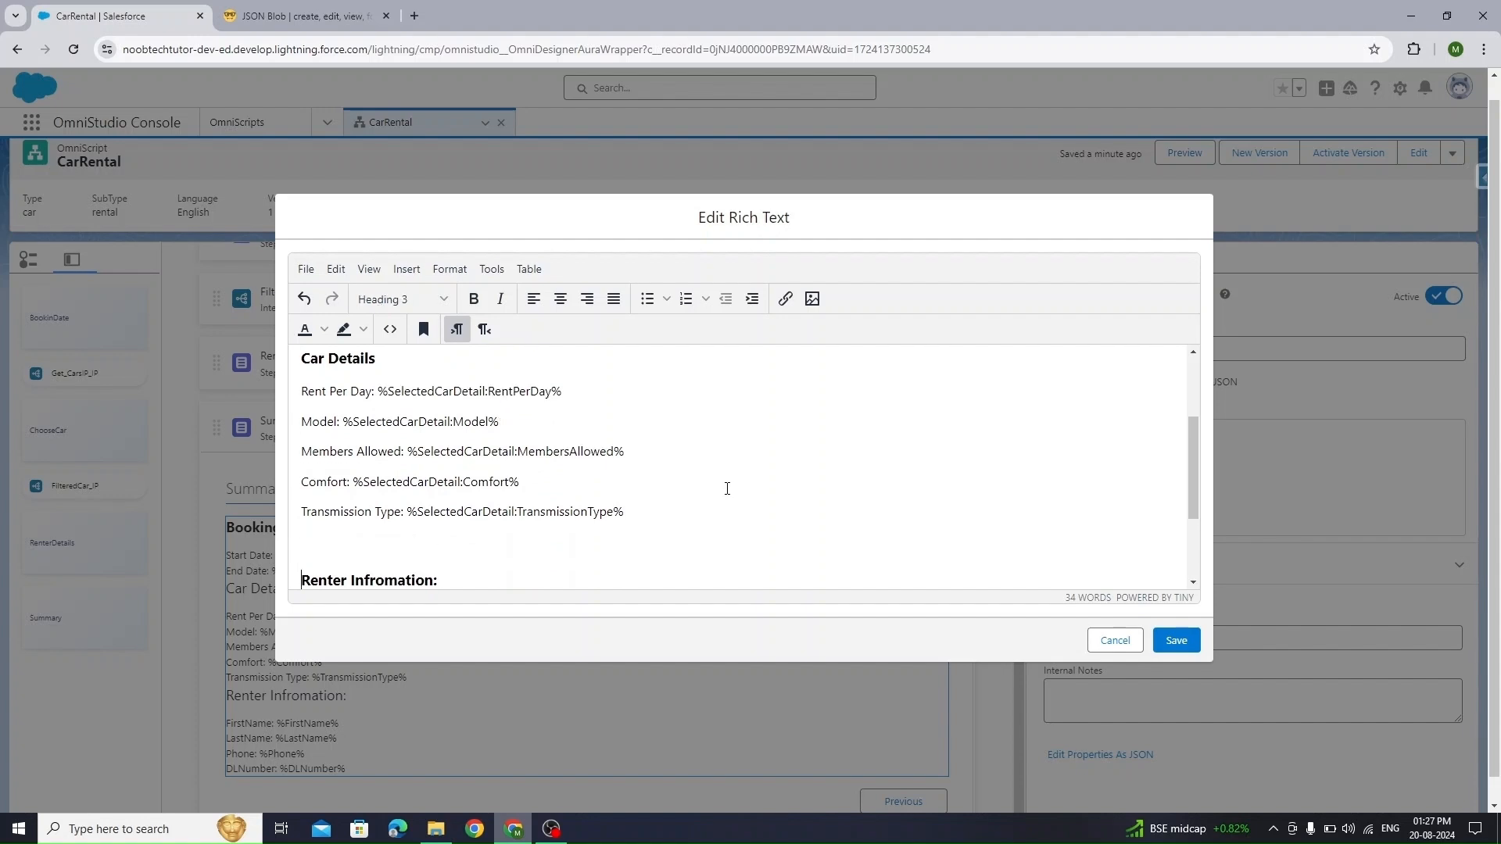
scroll(613, 484, "up", 1)
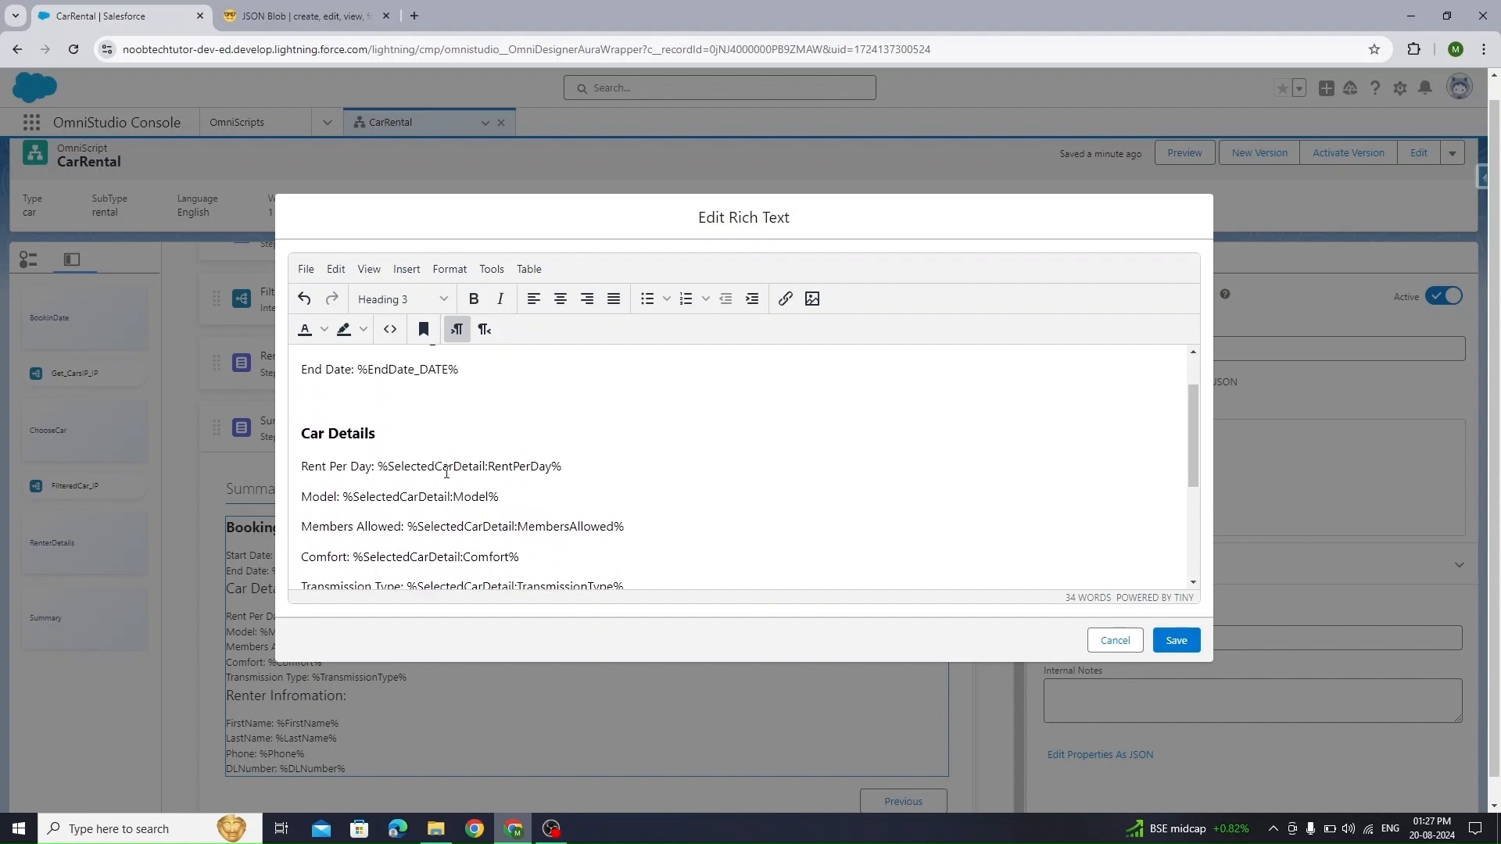
scroll(613, 485, "down", 1)
left_click(1176, 640)
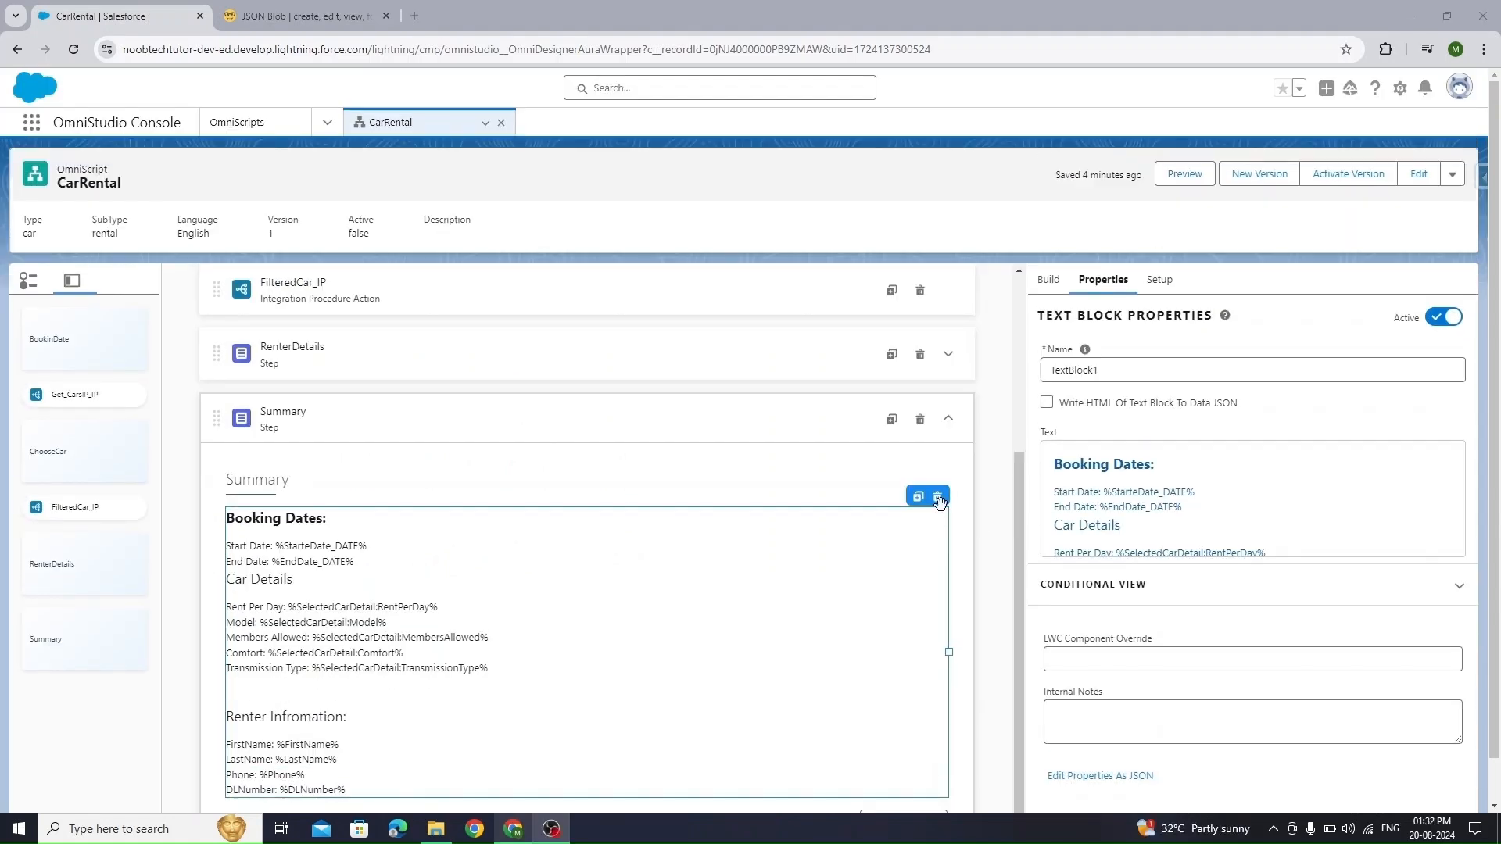
Examine the array brackets around SelectedCarDetail in JSON Blob and return to the CarRental OmniScript
scroll(670, 477, "down", 1)
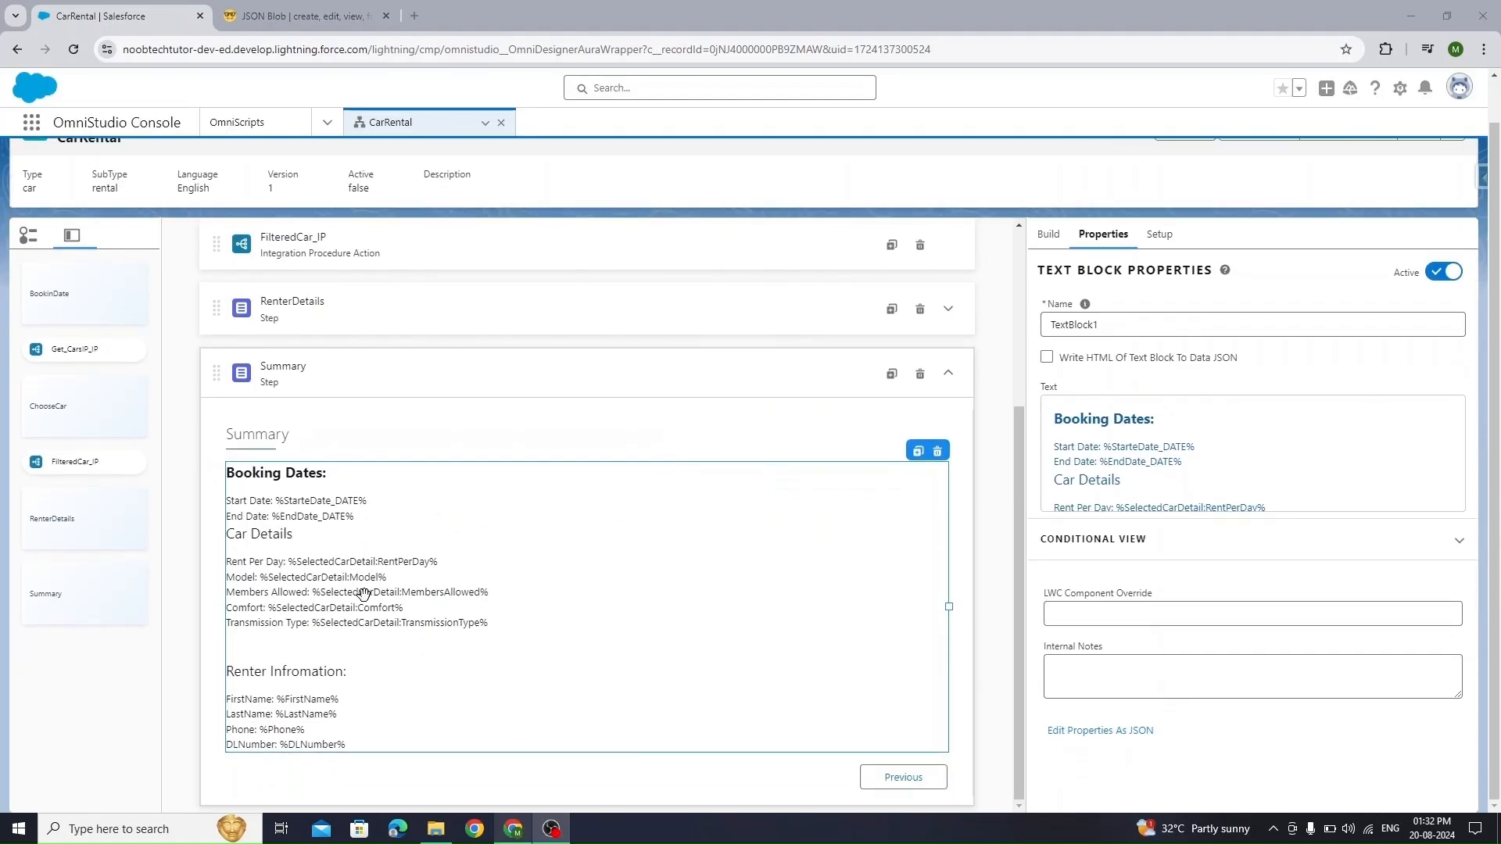
left_click(301, 15)
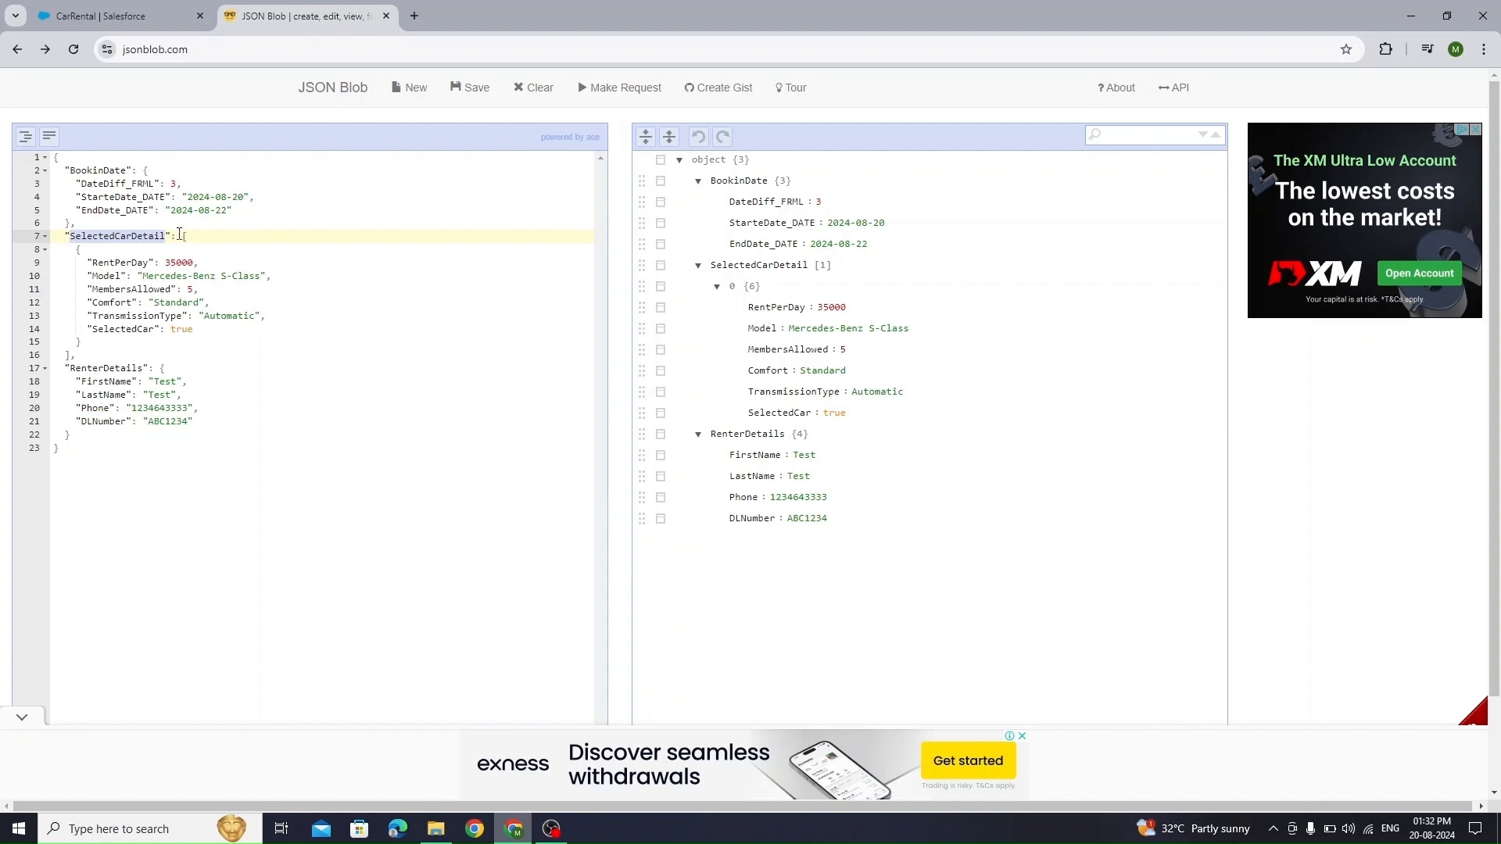
left_click_drag(181, 235, 69, 354)
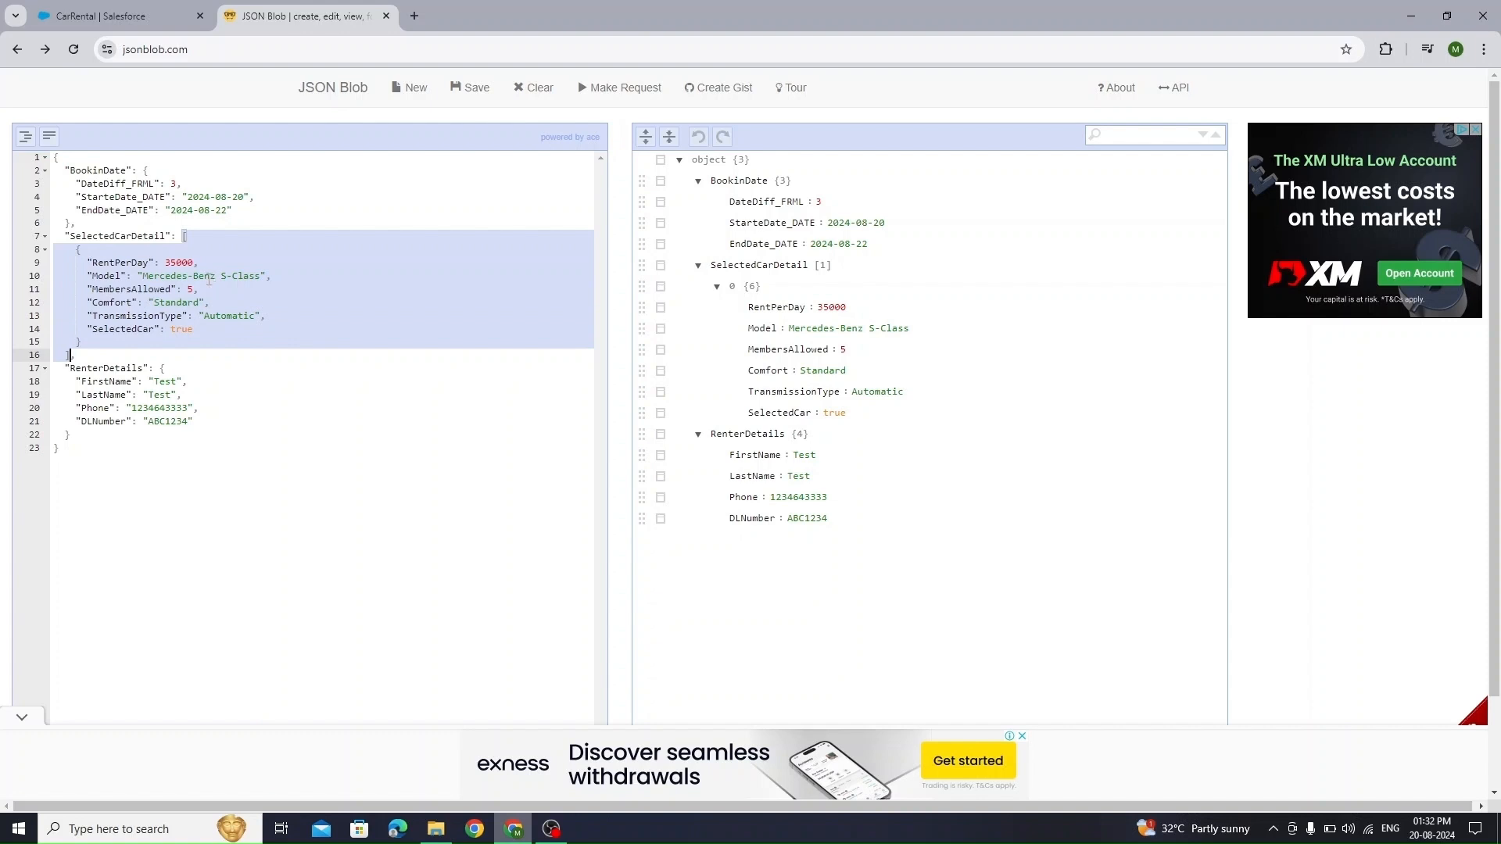
left_click(283, 297)
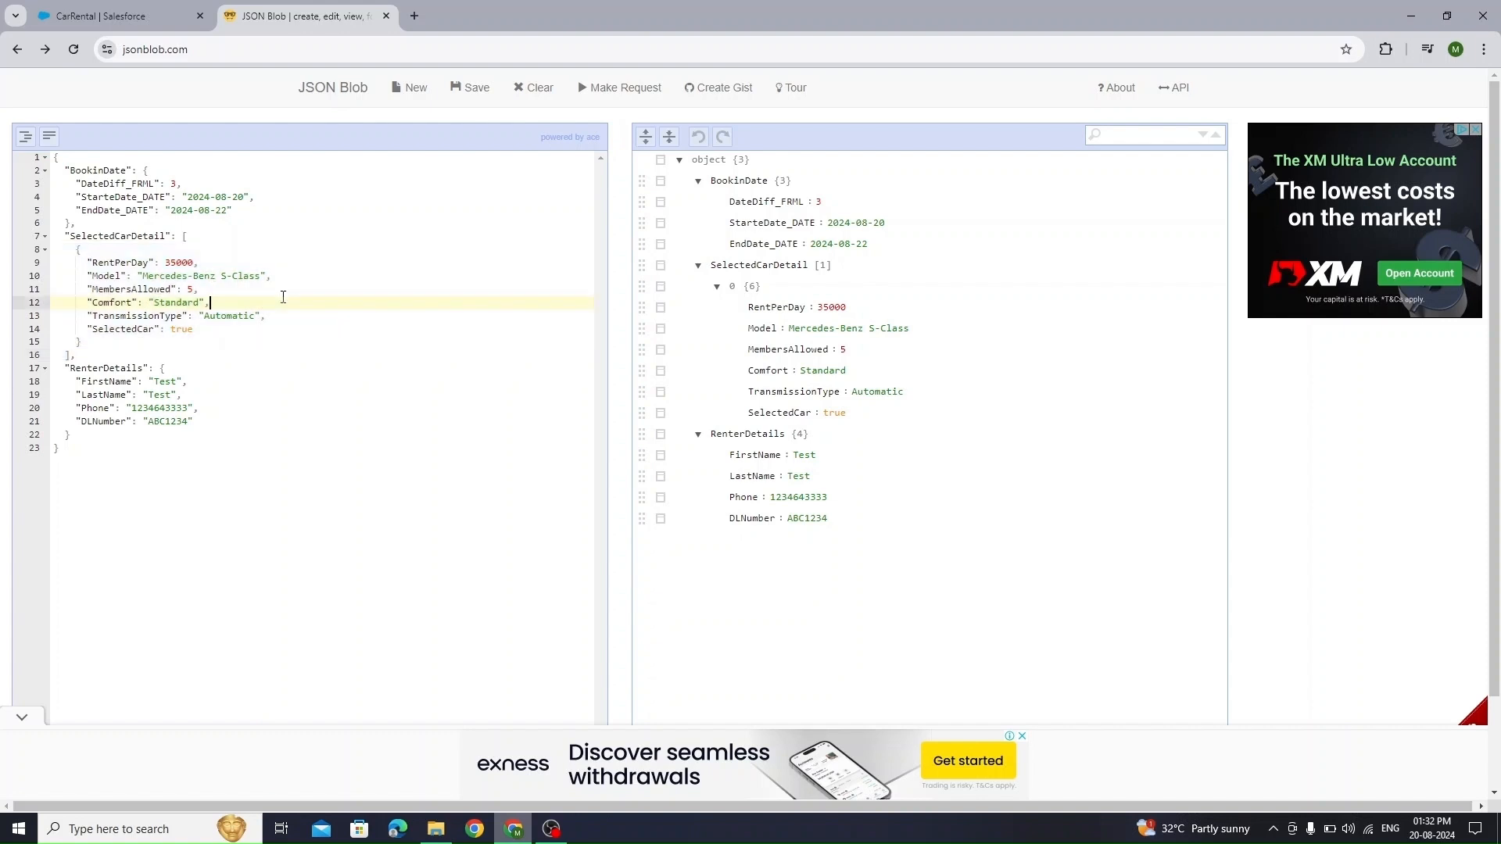
left_click(138, 14)
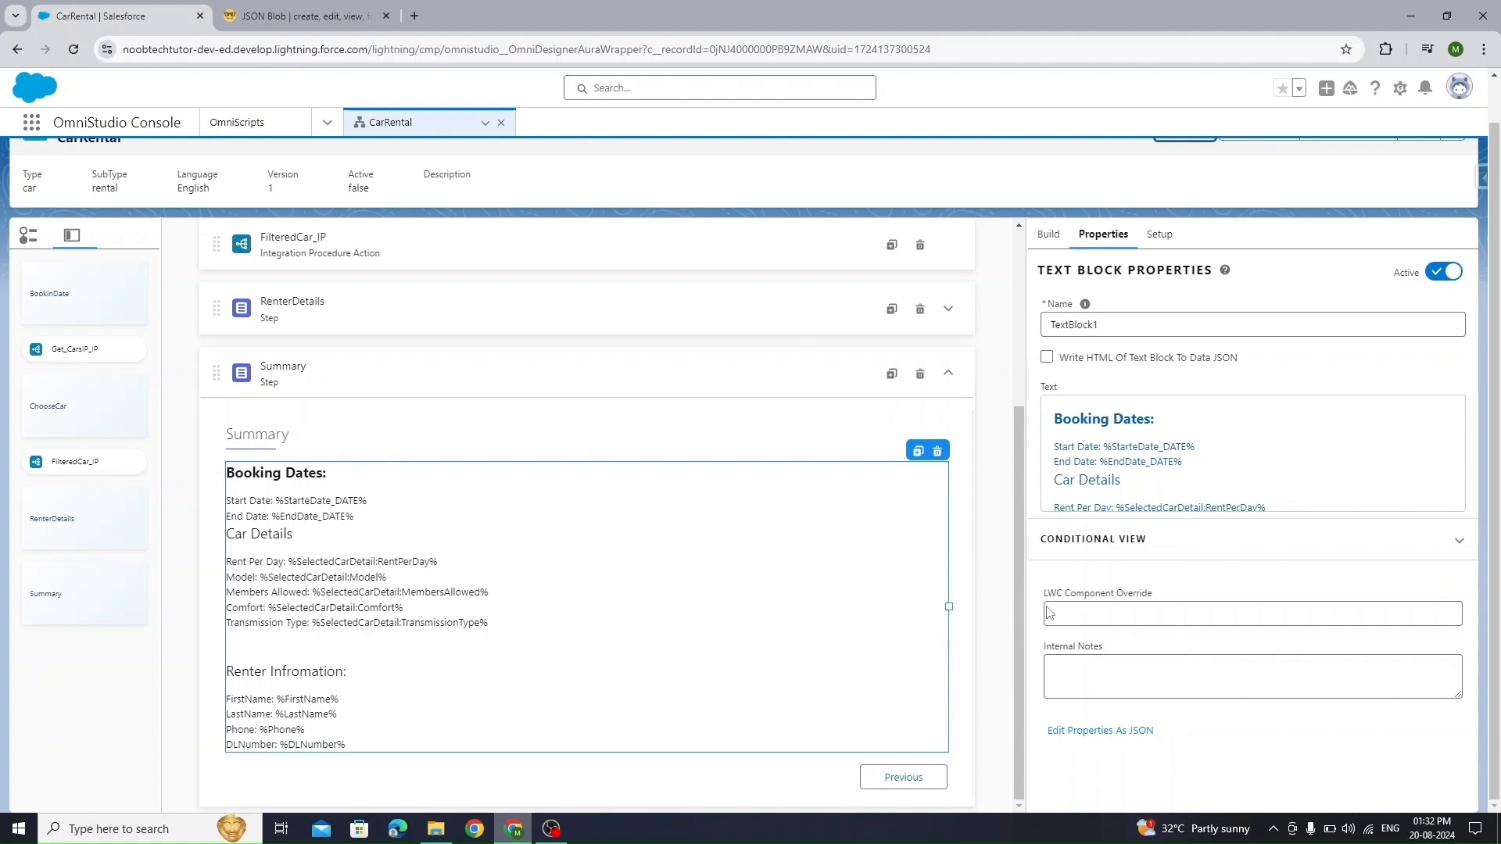
Preview the OmniScript, set the booking dates to 08-20-2024 through 08-21-2024 and continue to the car selection
scroll(1049, 613, "up", 1)
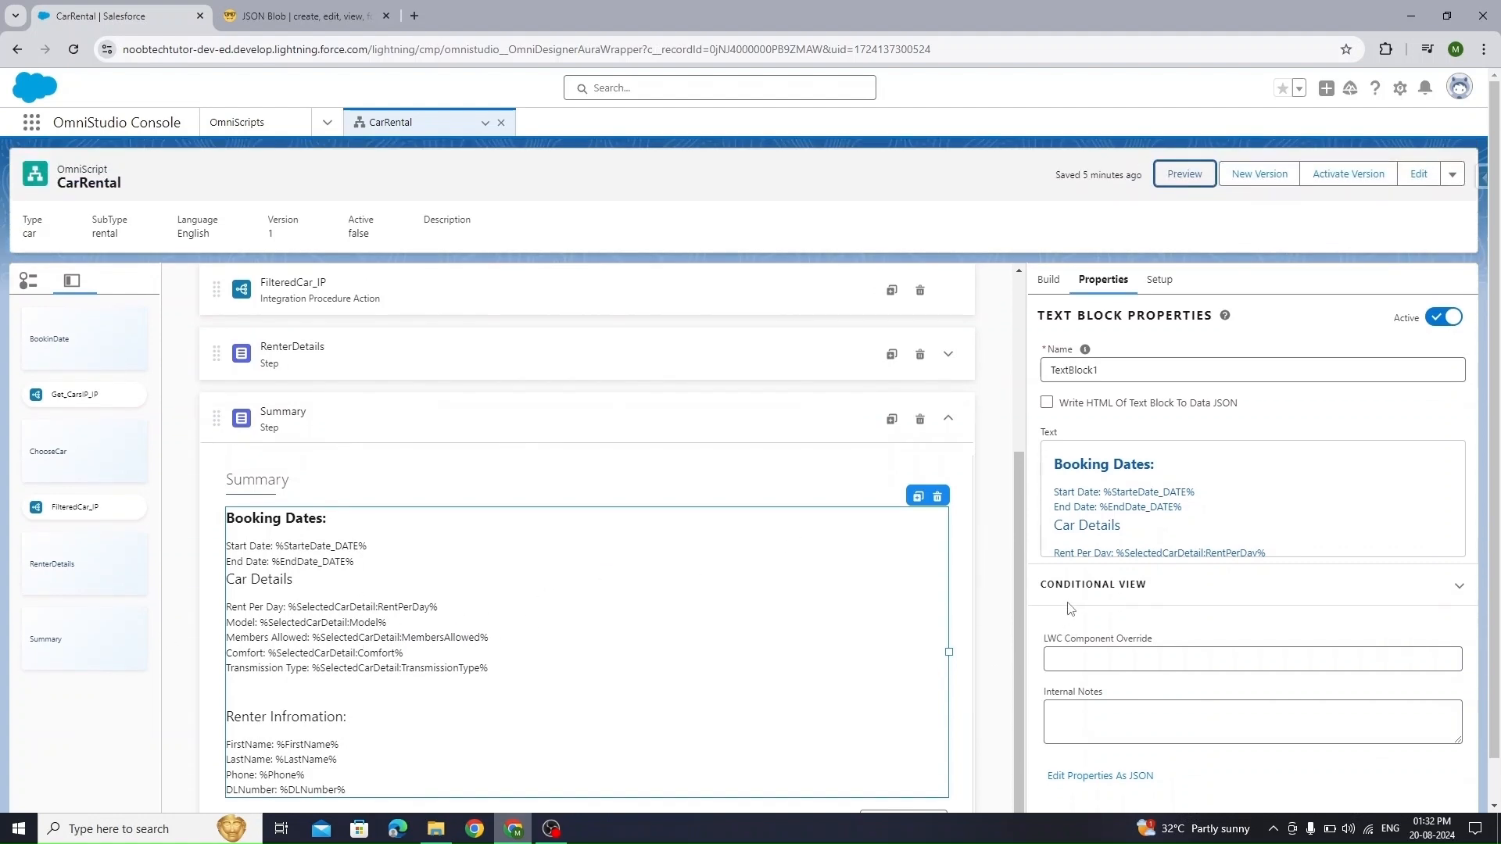
left_click(1185, 175)
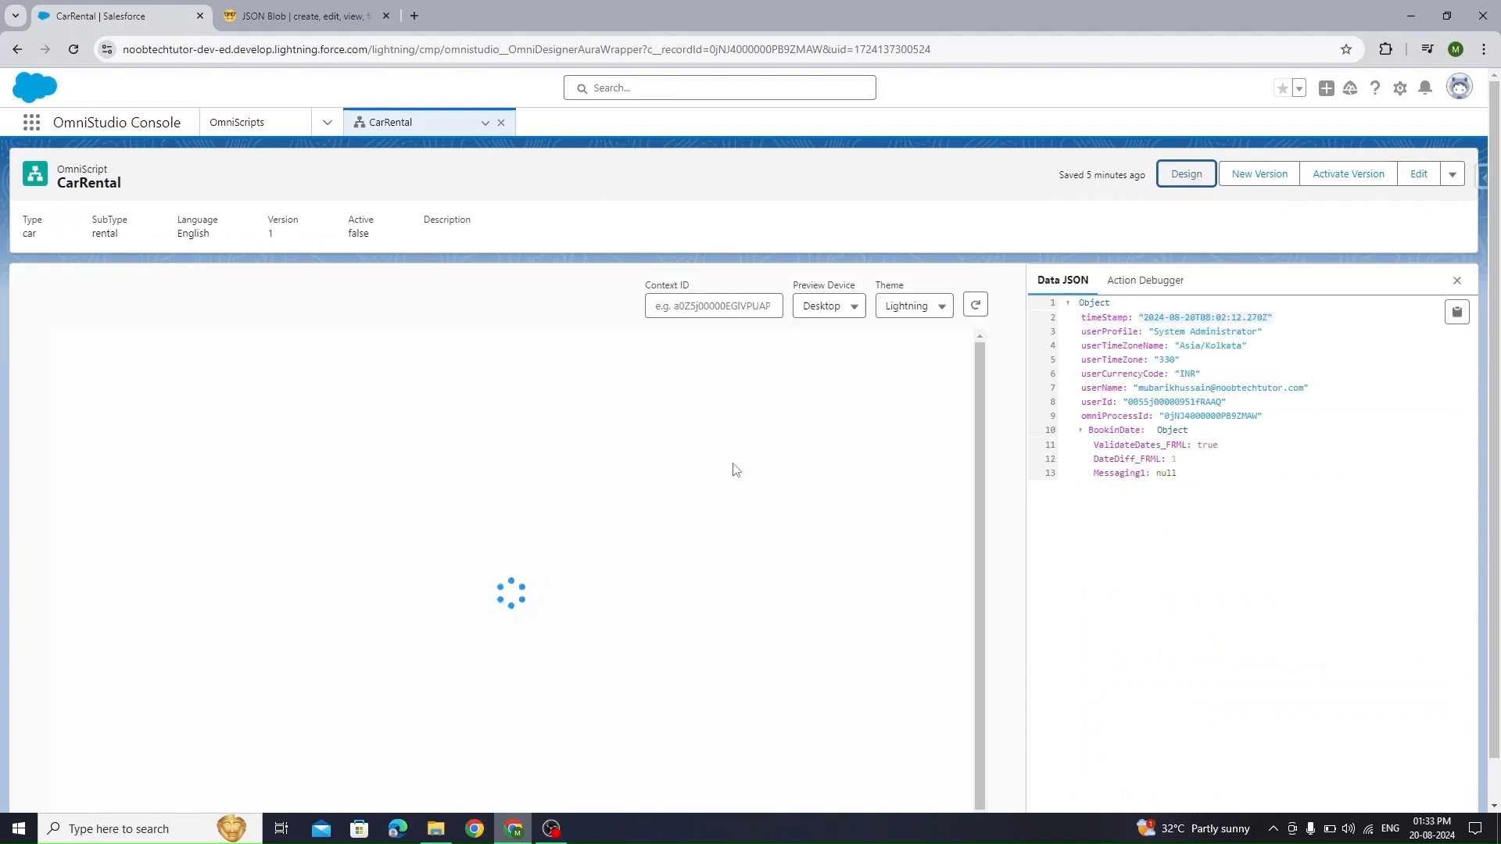
left_click(274, 437)
left_click(161, 614)
left_click(469, 422)
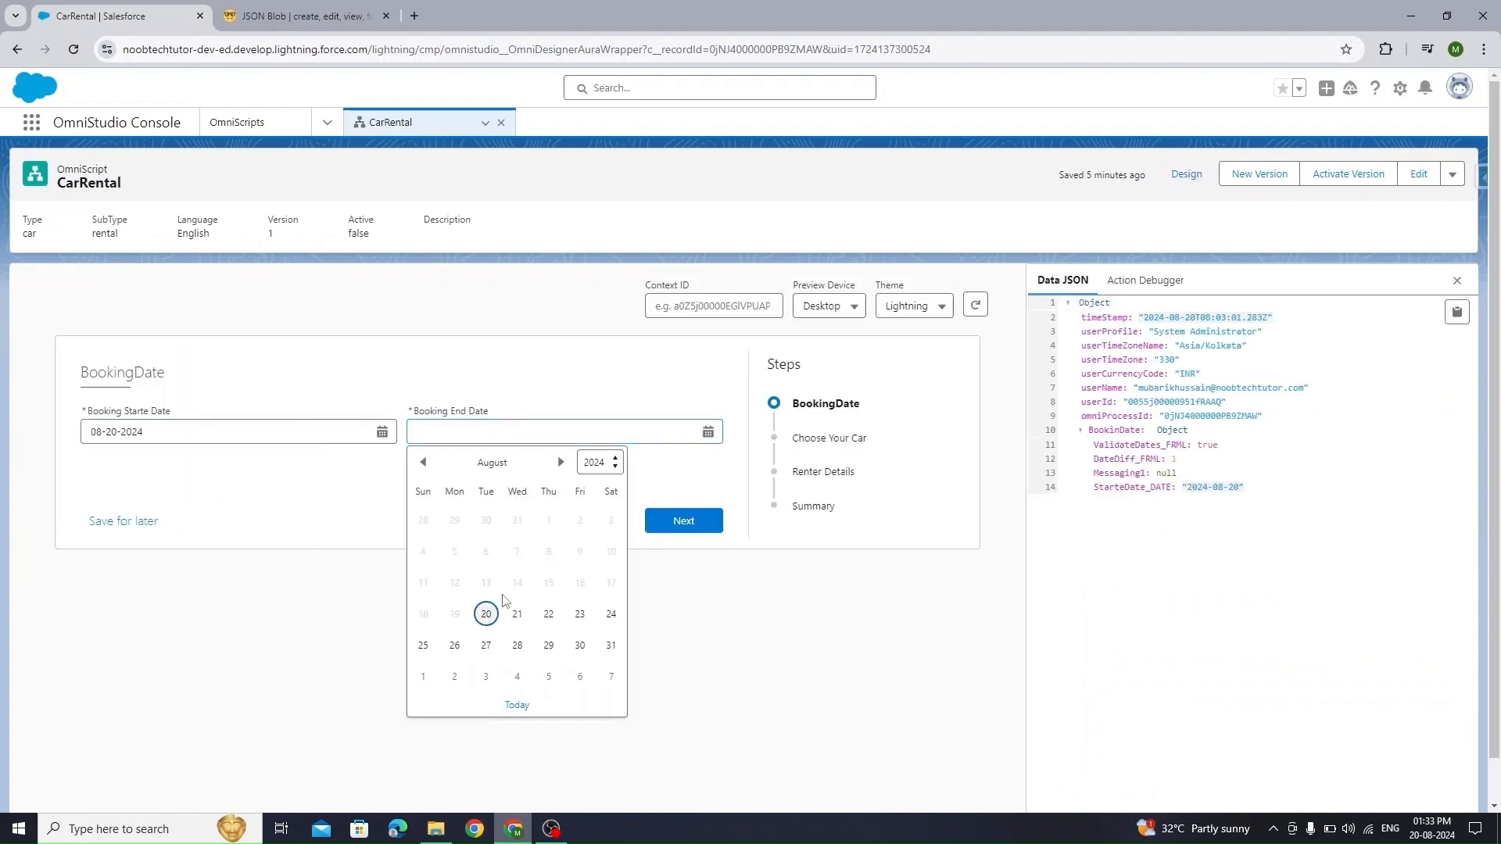
left_click(514, 615)
left_click(704, 522)
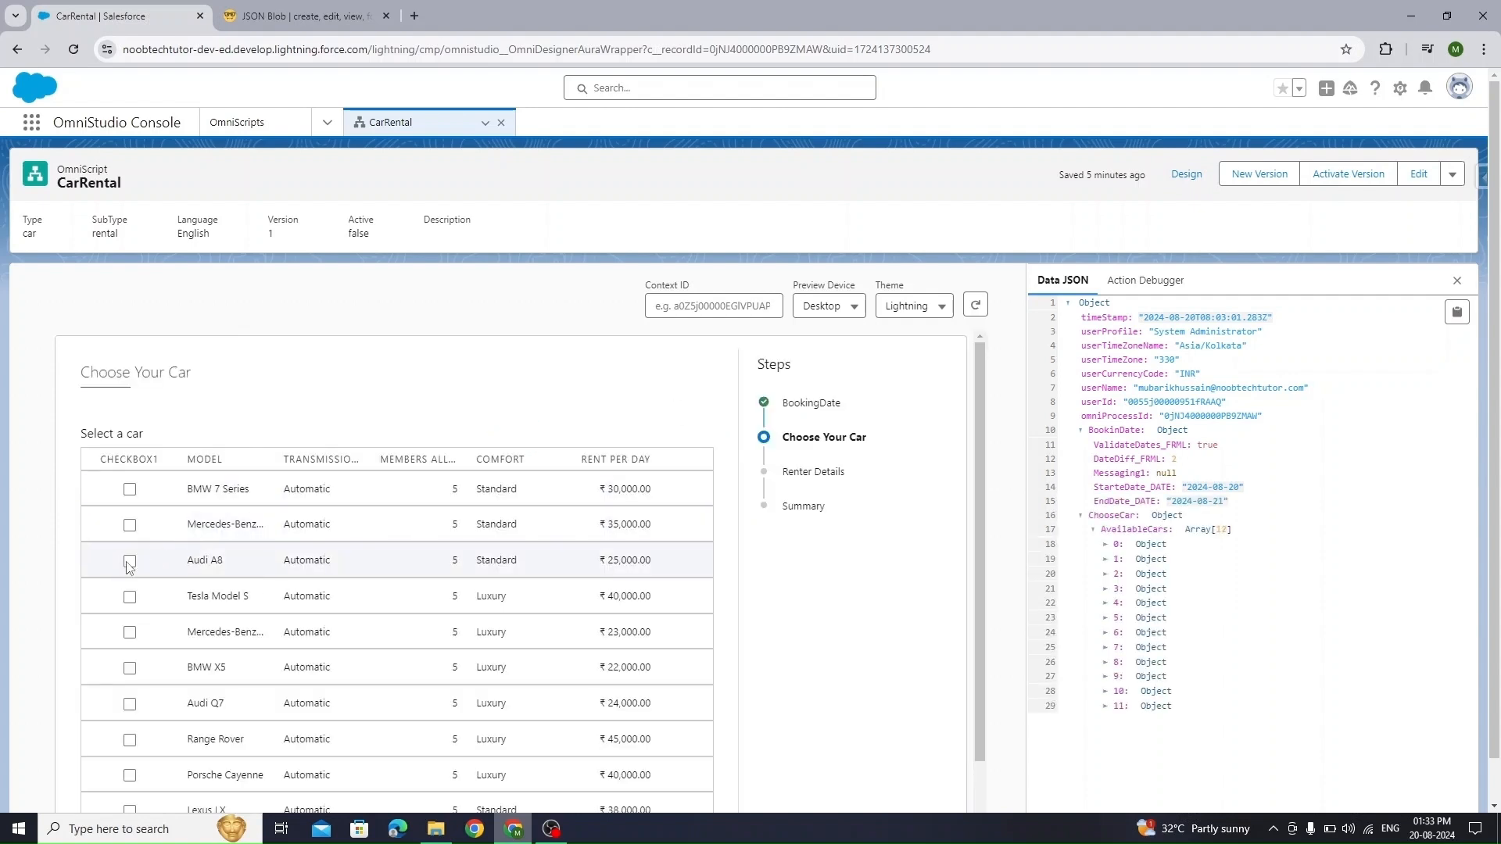
Choose the Audi A8 from the car list and continue to Renter Details
left_click(129, 561)
scroll(922, 322, "down", 3)
left_click(675, 778)
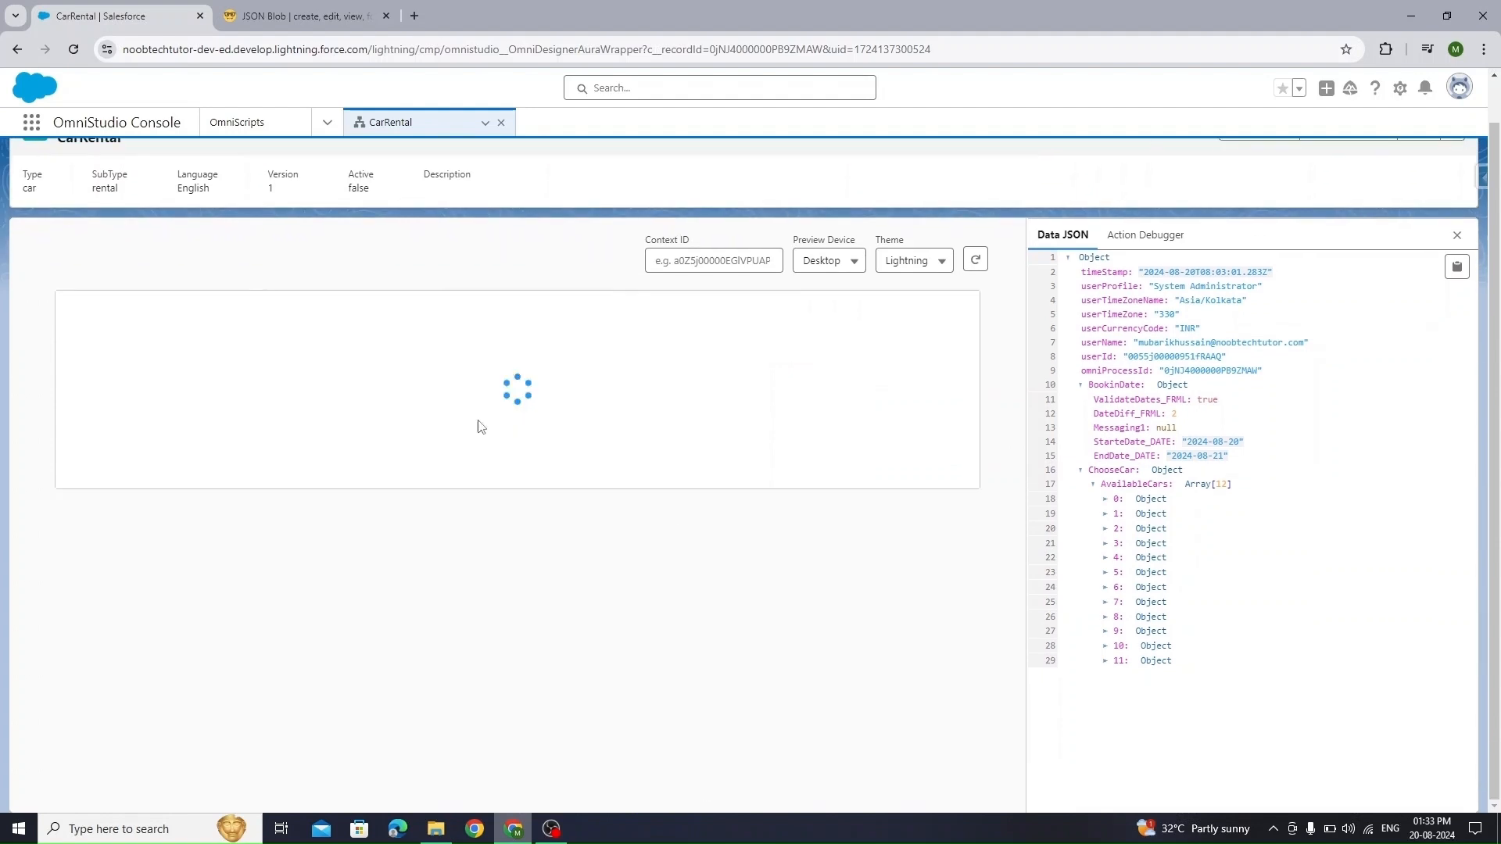
Enter the renter's first name, last name, phone number and driving licence number, and proceed to the Summary
left_click(203, 383)
type("Test")
key("Tab")
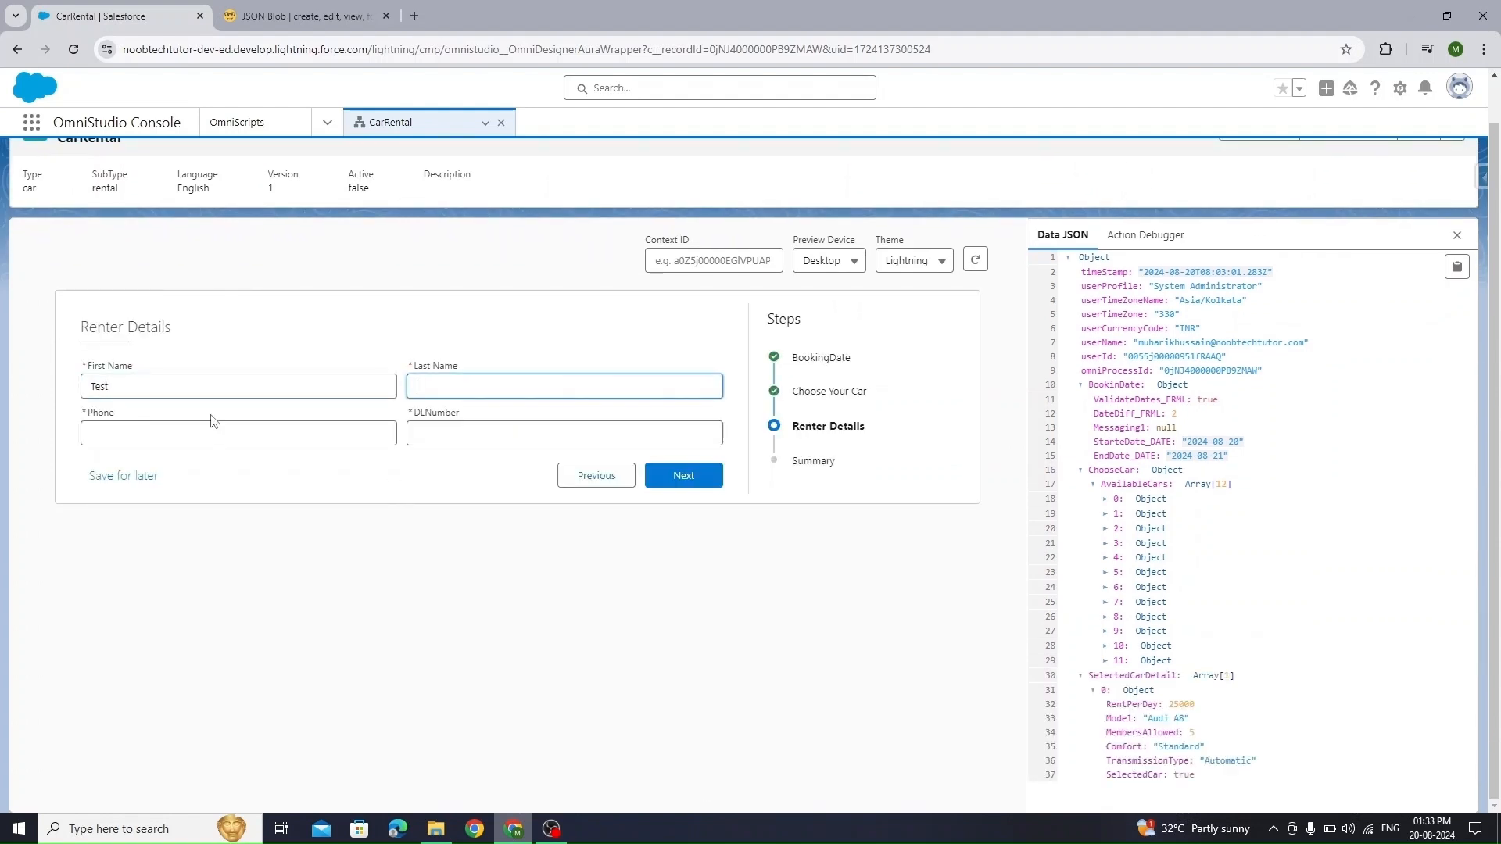
type("Test")
key("Tab")
type("123) 421-3112")
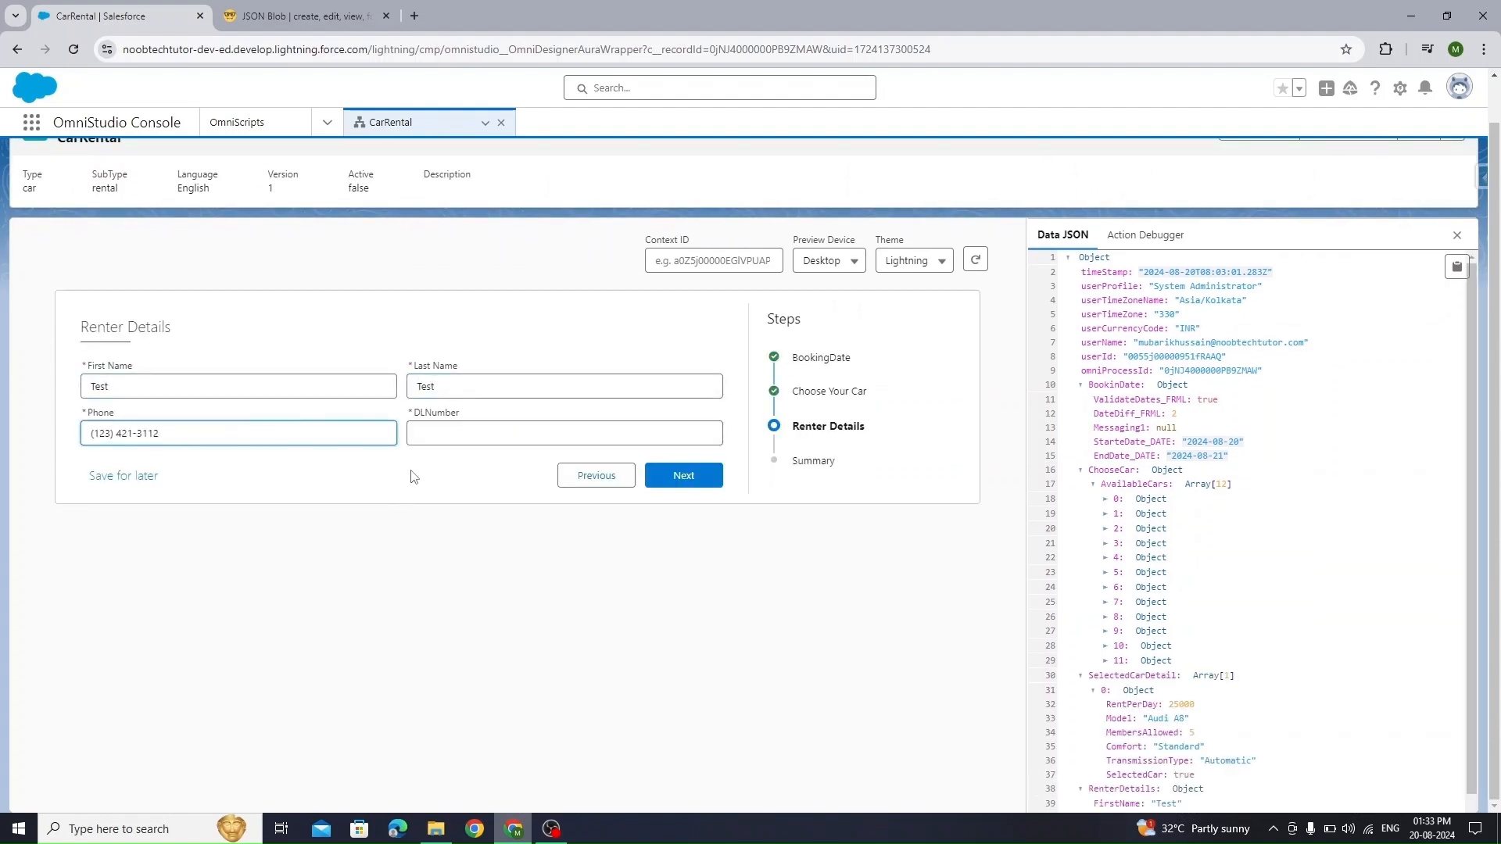
left_click(425, 433)
type("ABC123")
left_click(666, 479)
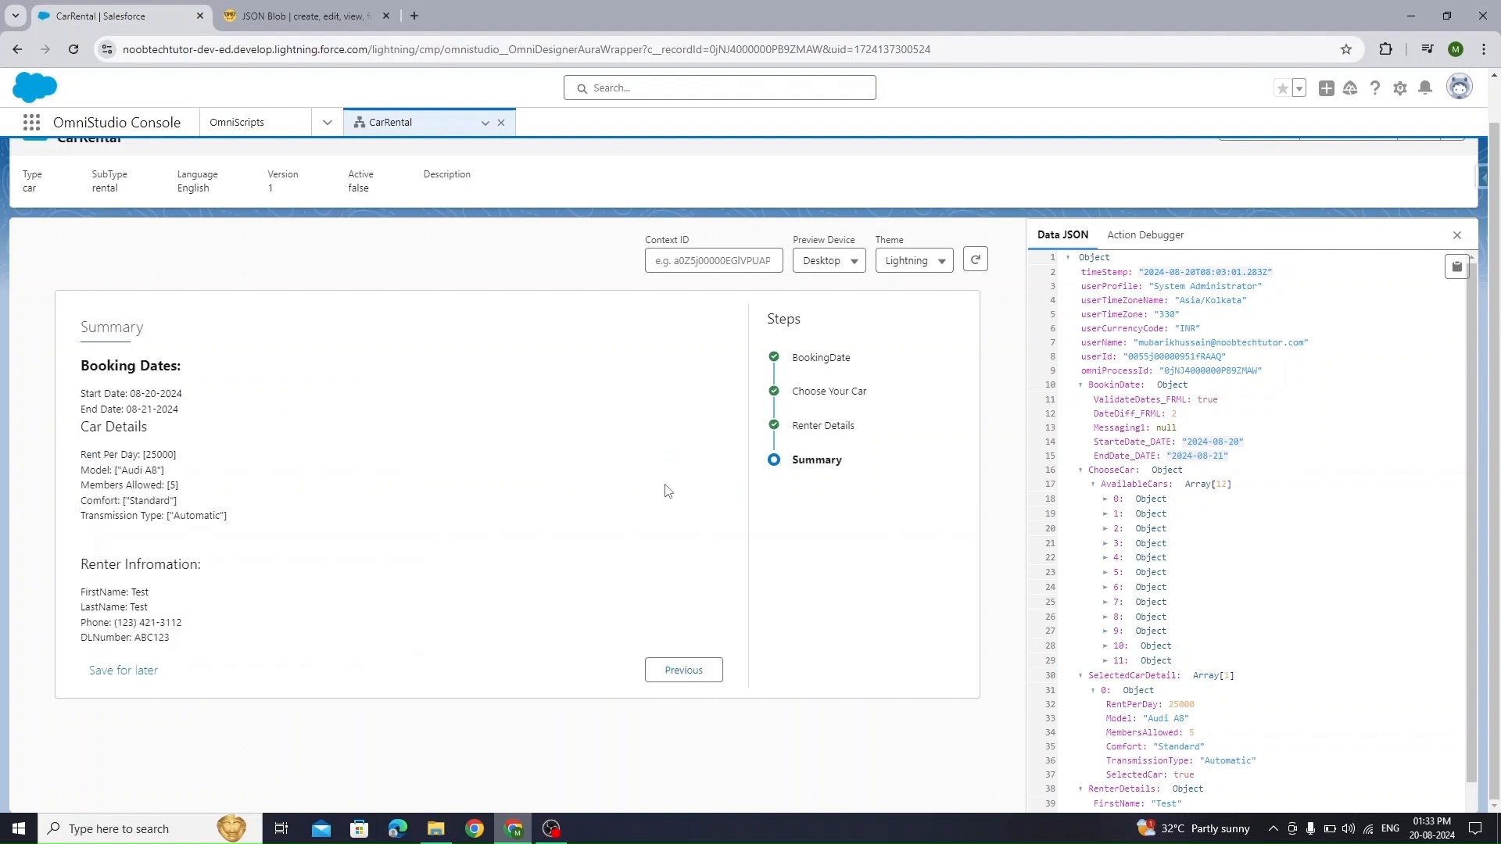
Examine how the Summary's Car Details values are formatted, especially Rent Per Day
left_click_drag(249, 525, 77, 462)
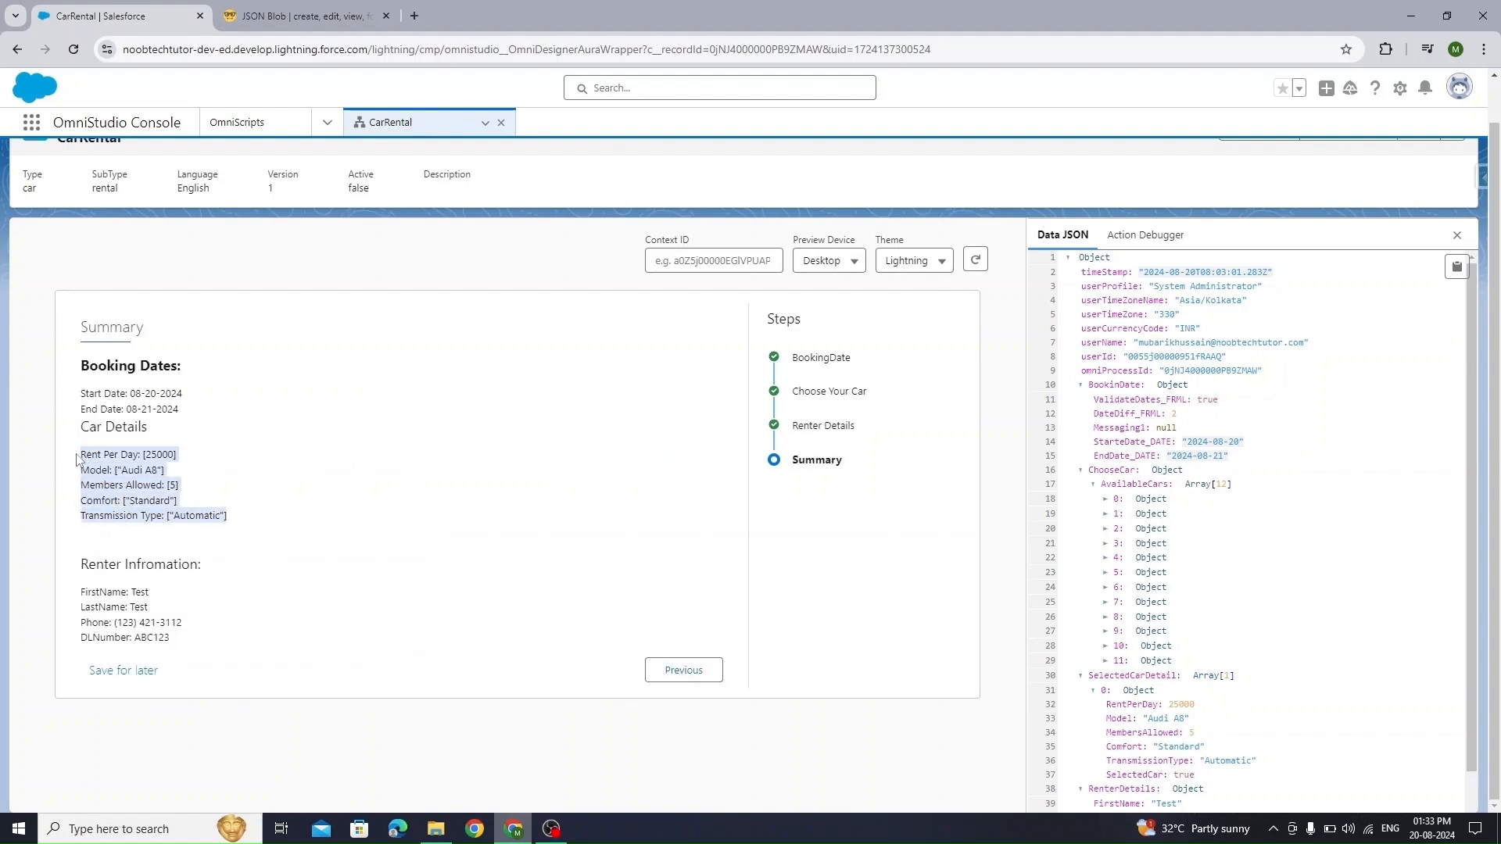
left_click(182, 456)
left_click_drag(177, 455, 144, 454)
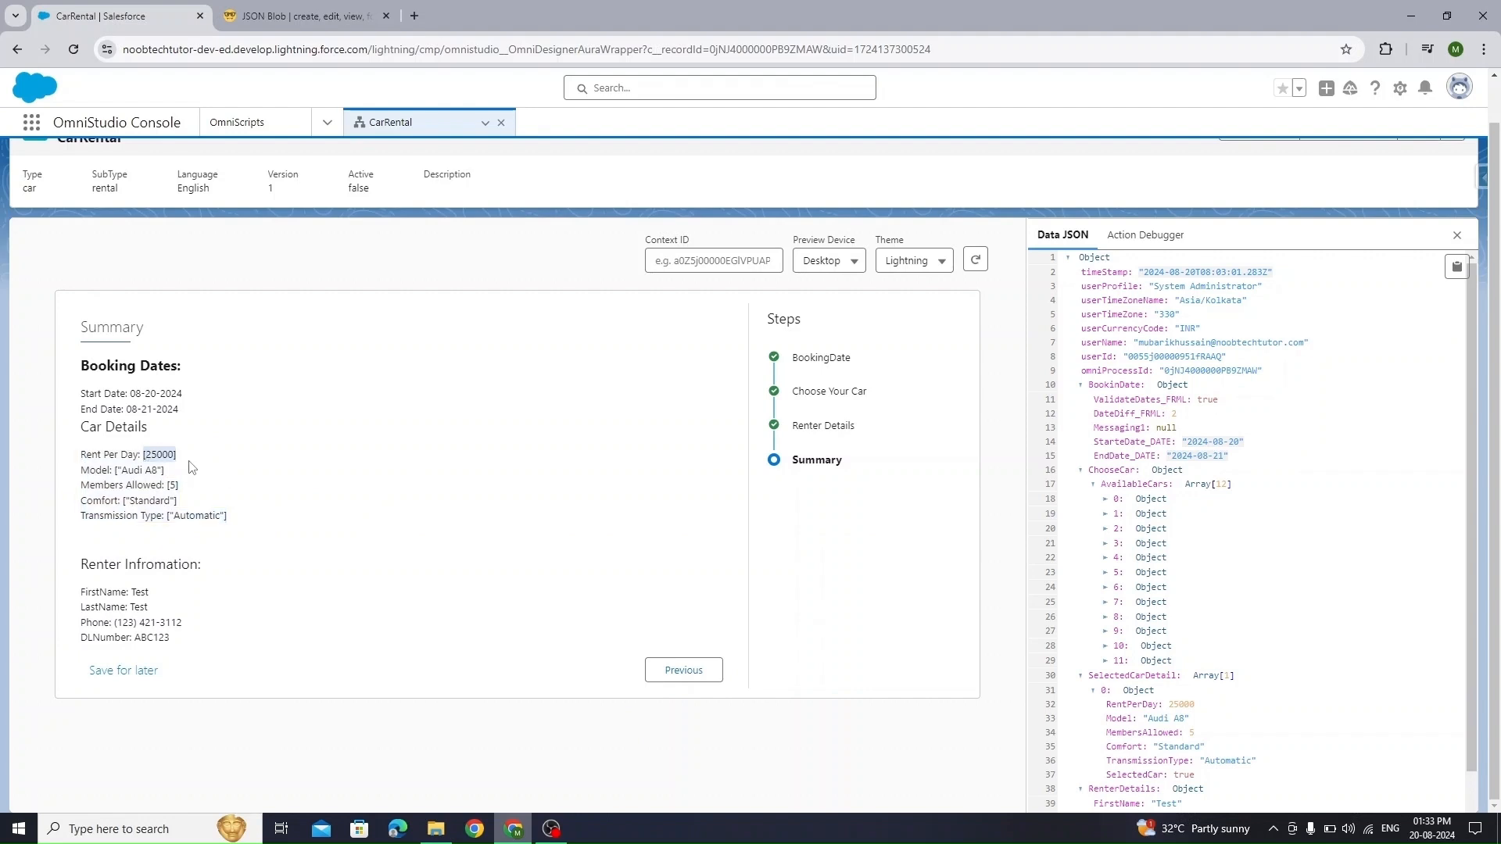
Return to the design view and open the Summary text block's rich text for editing
scroll(891, 360, "up", 1)
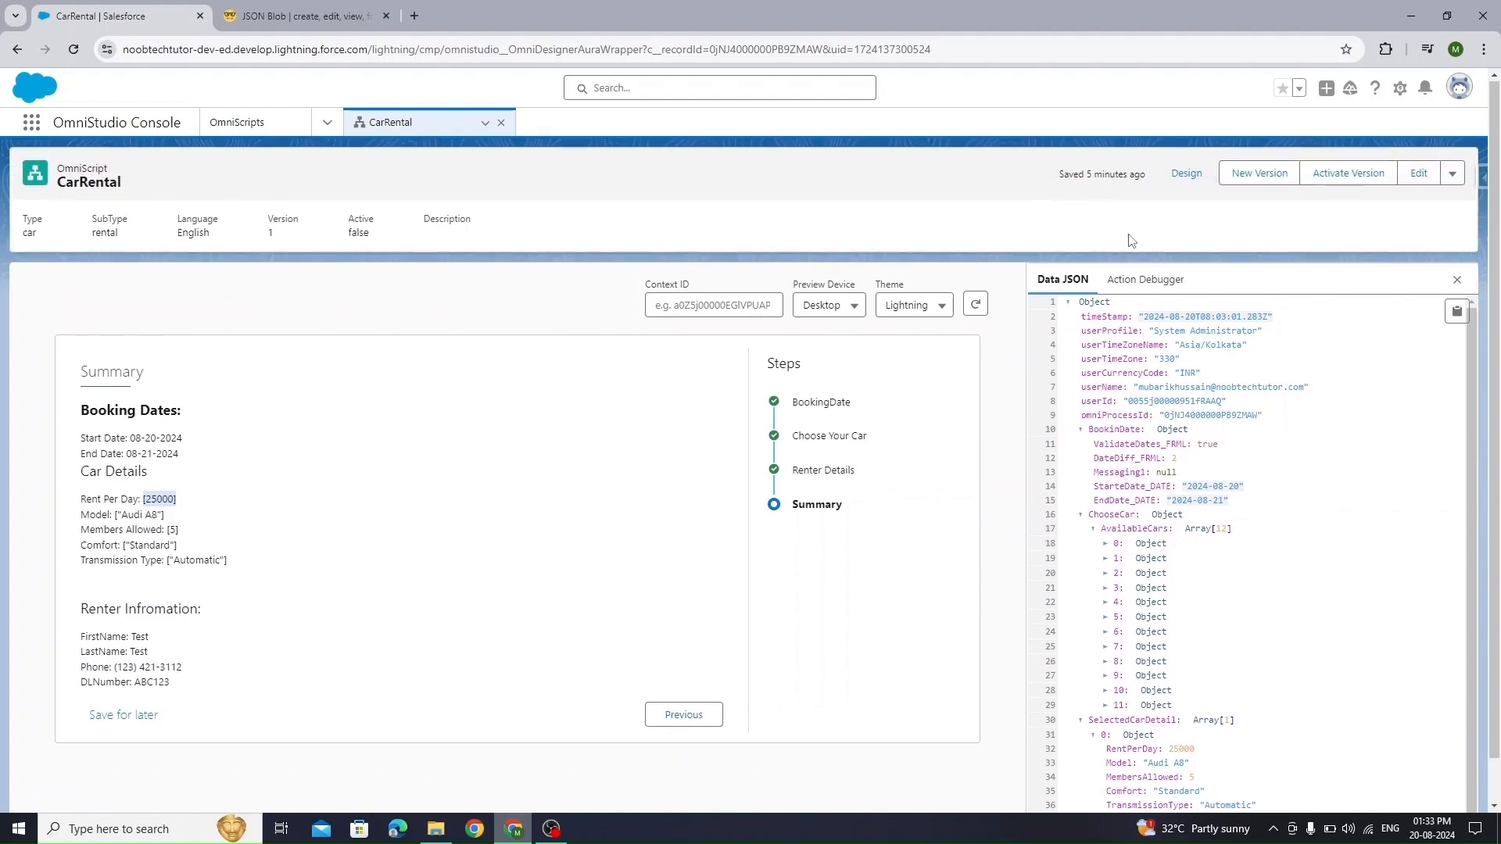
left_click(1209, 180)
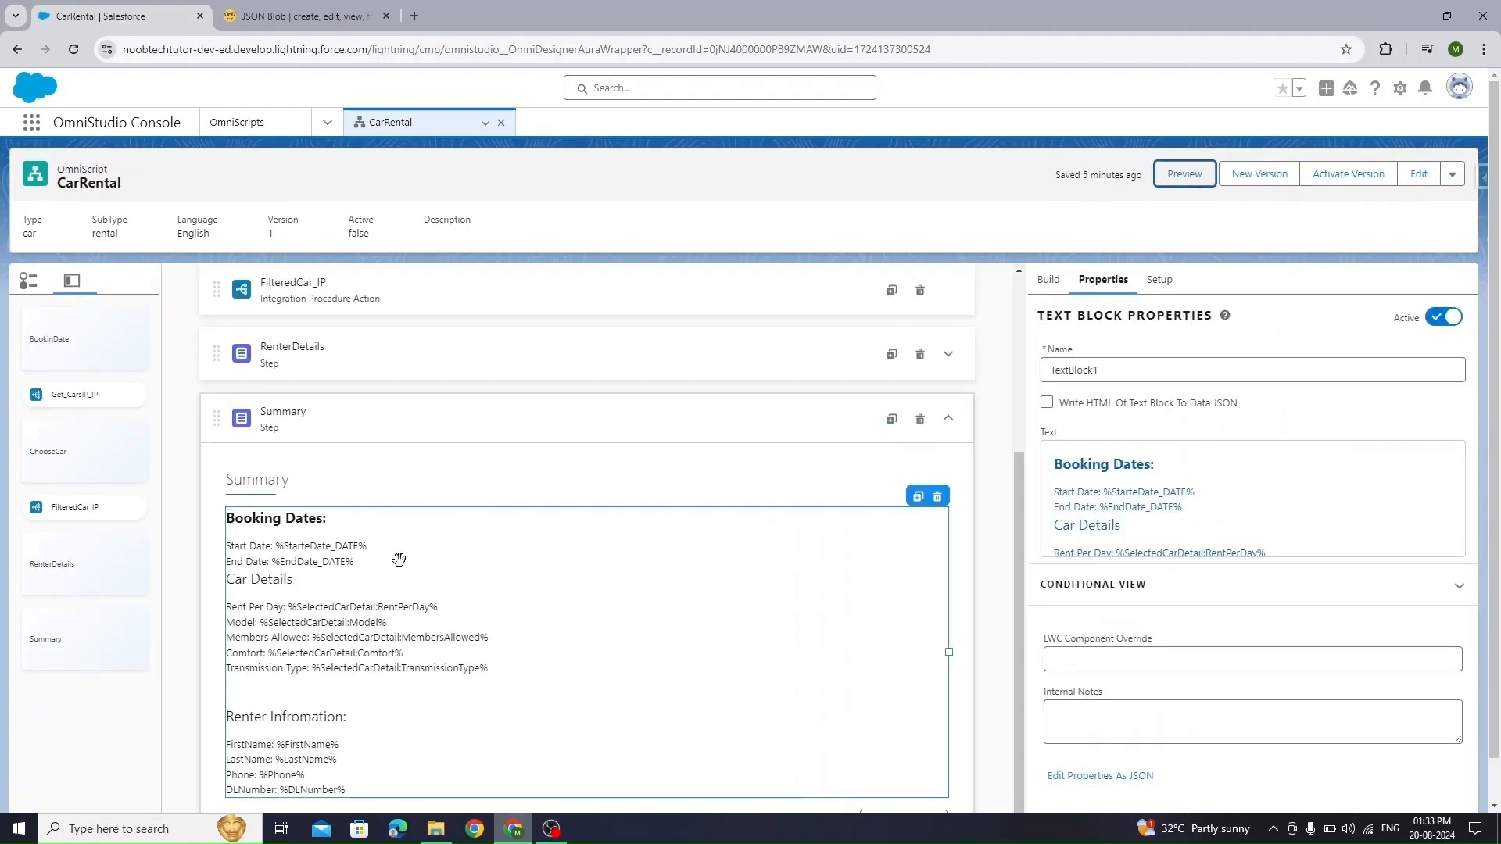
scroll(402, 569, "down", 1)
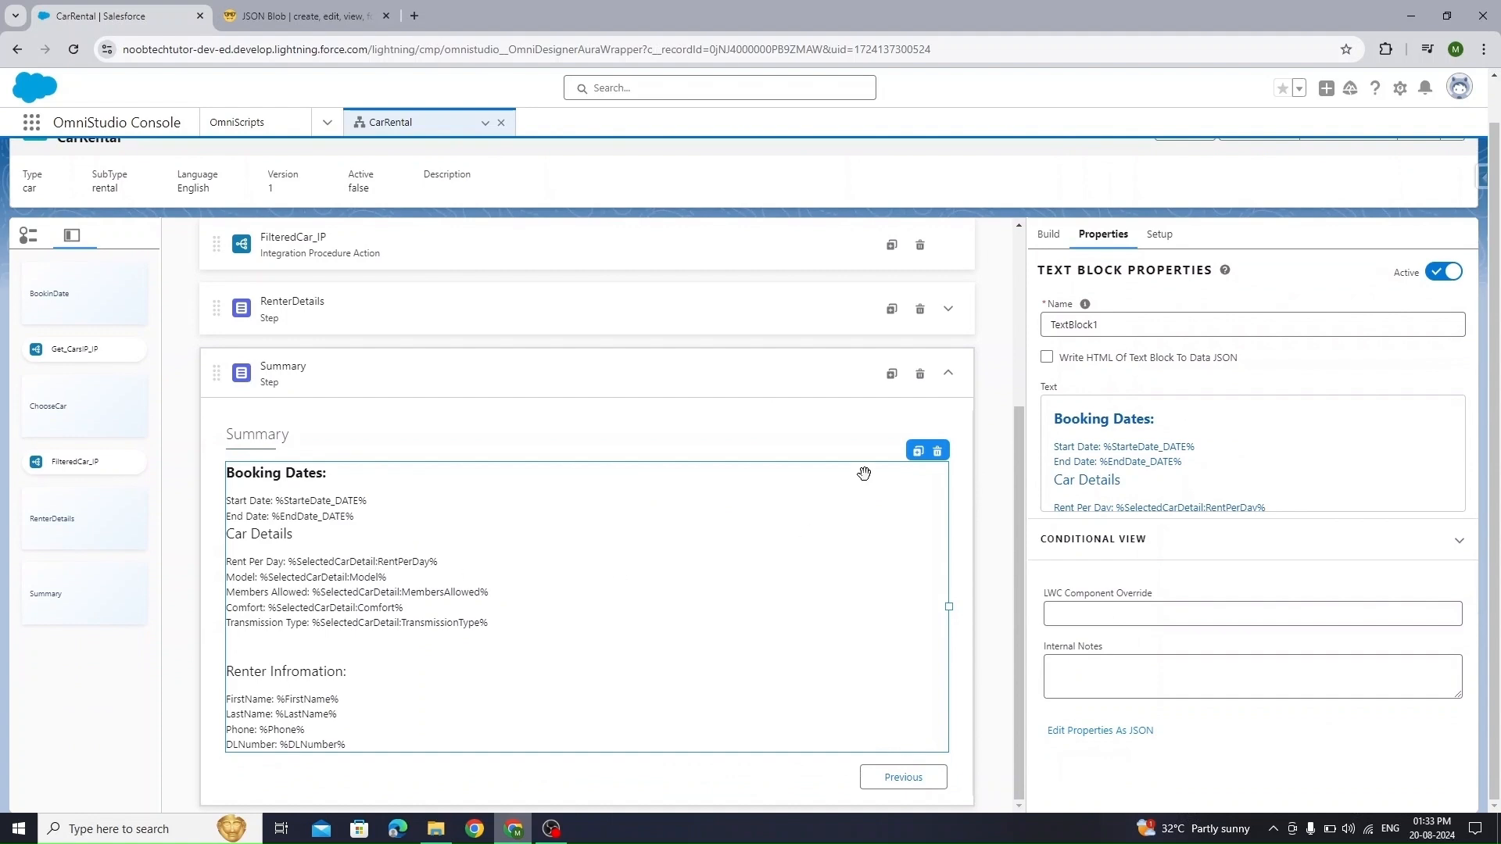
left_click(1249, 492)
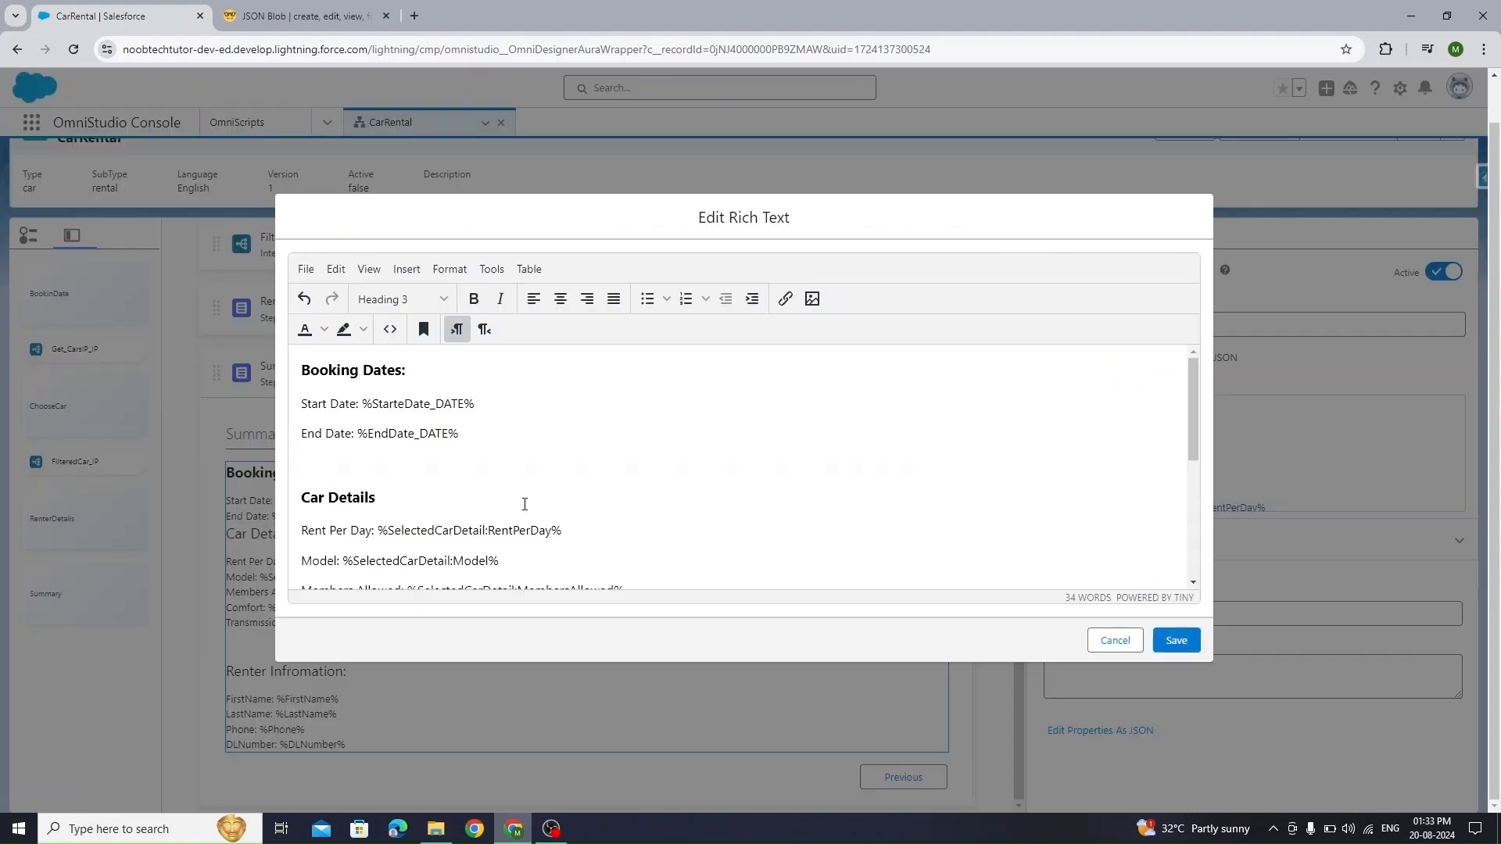
Insert |1 after SelectedCarDetail in all five Car Details merge fields and save the rich text
scroll(575, 467, "down", 2)
scroll(575, 467, "down", 2)
left_click(484, 374)
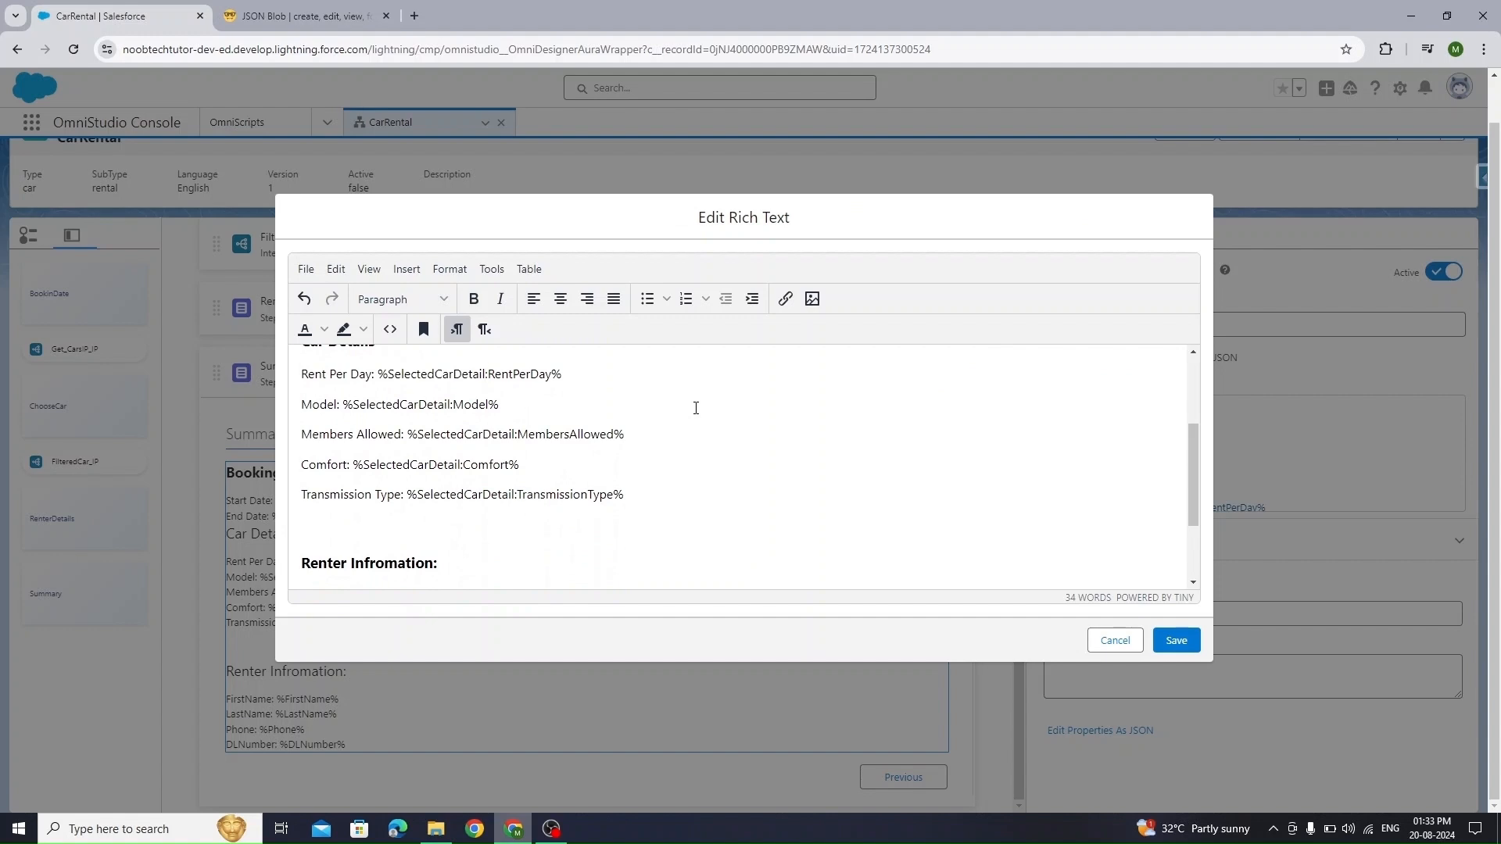
type("|1")
left_click(450, 405)
type("|1")
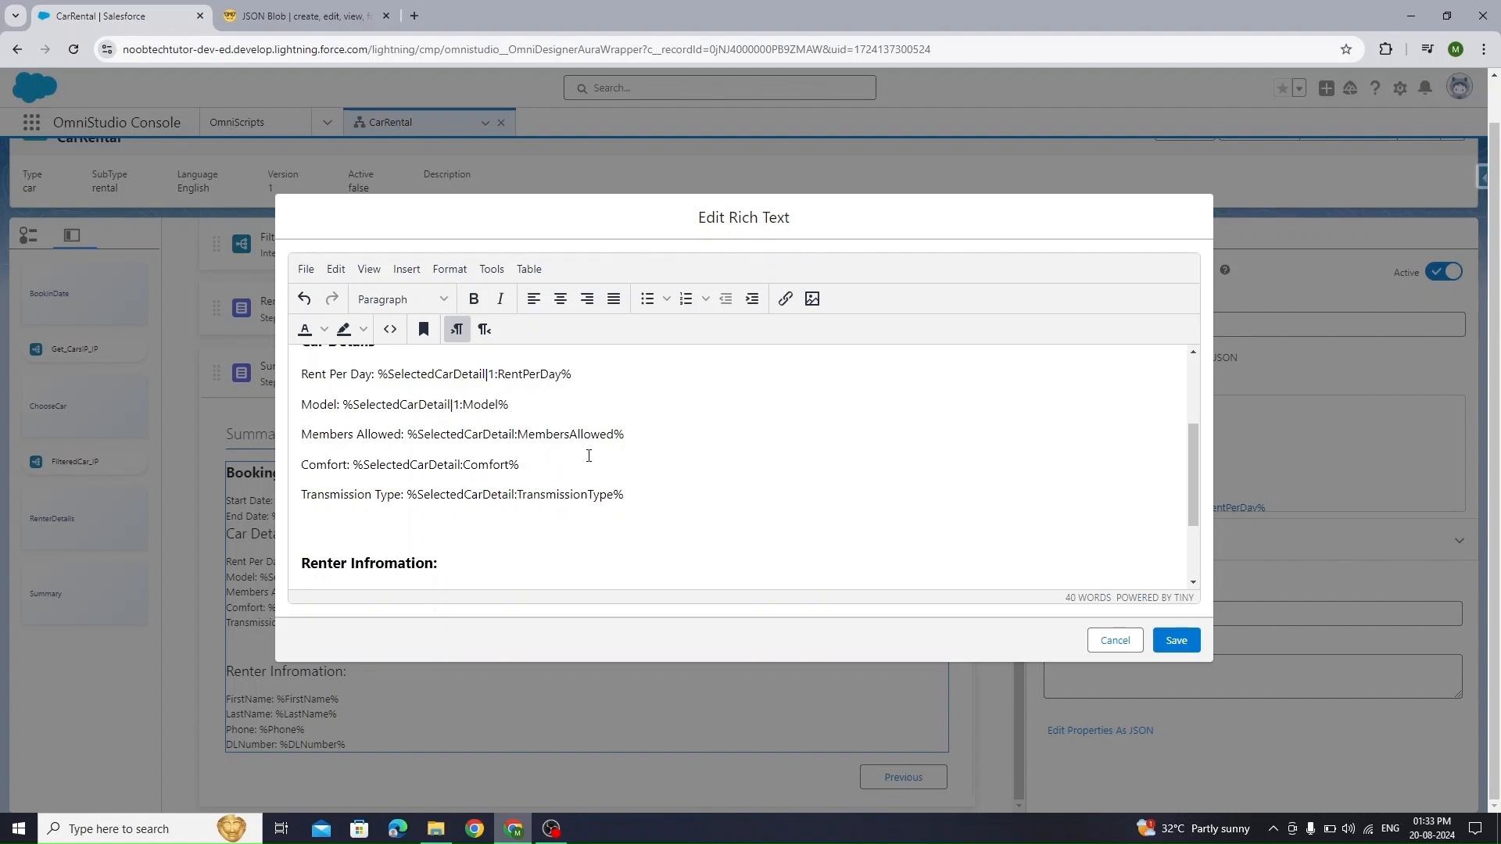
type("|1")
type("|1")
left_click(514, 494)
type("|1")
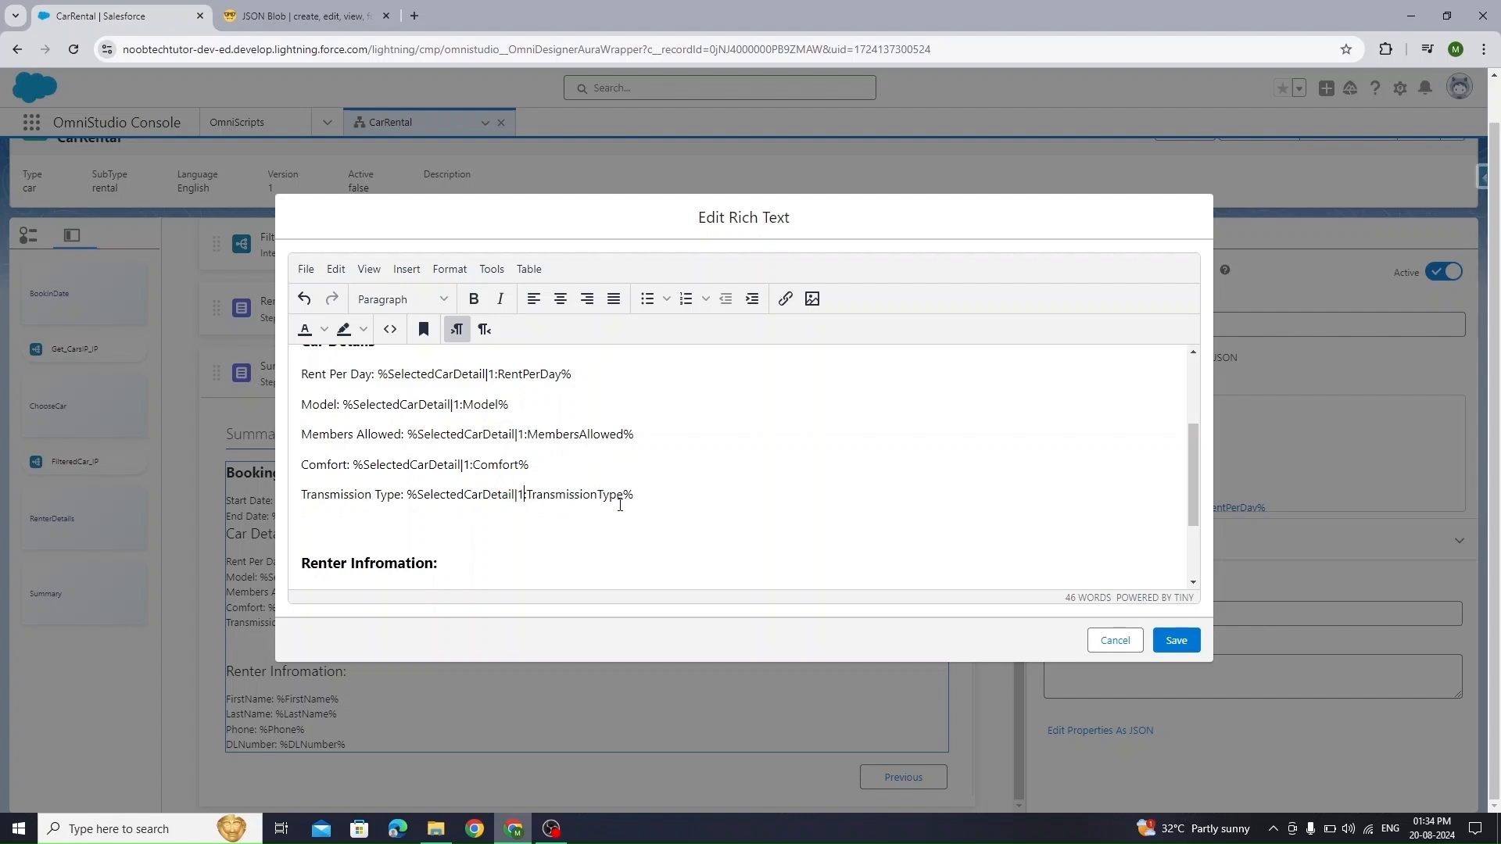
left_click(1179, 643)
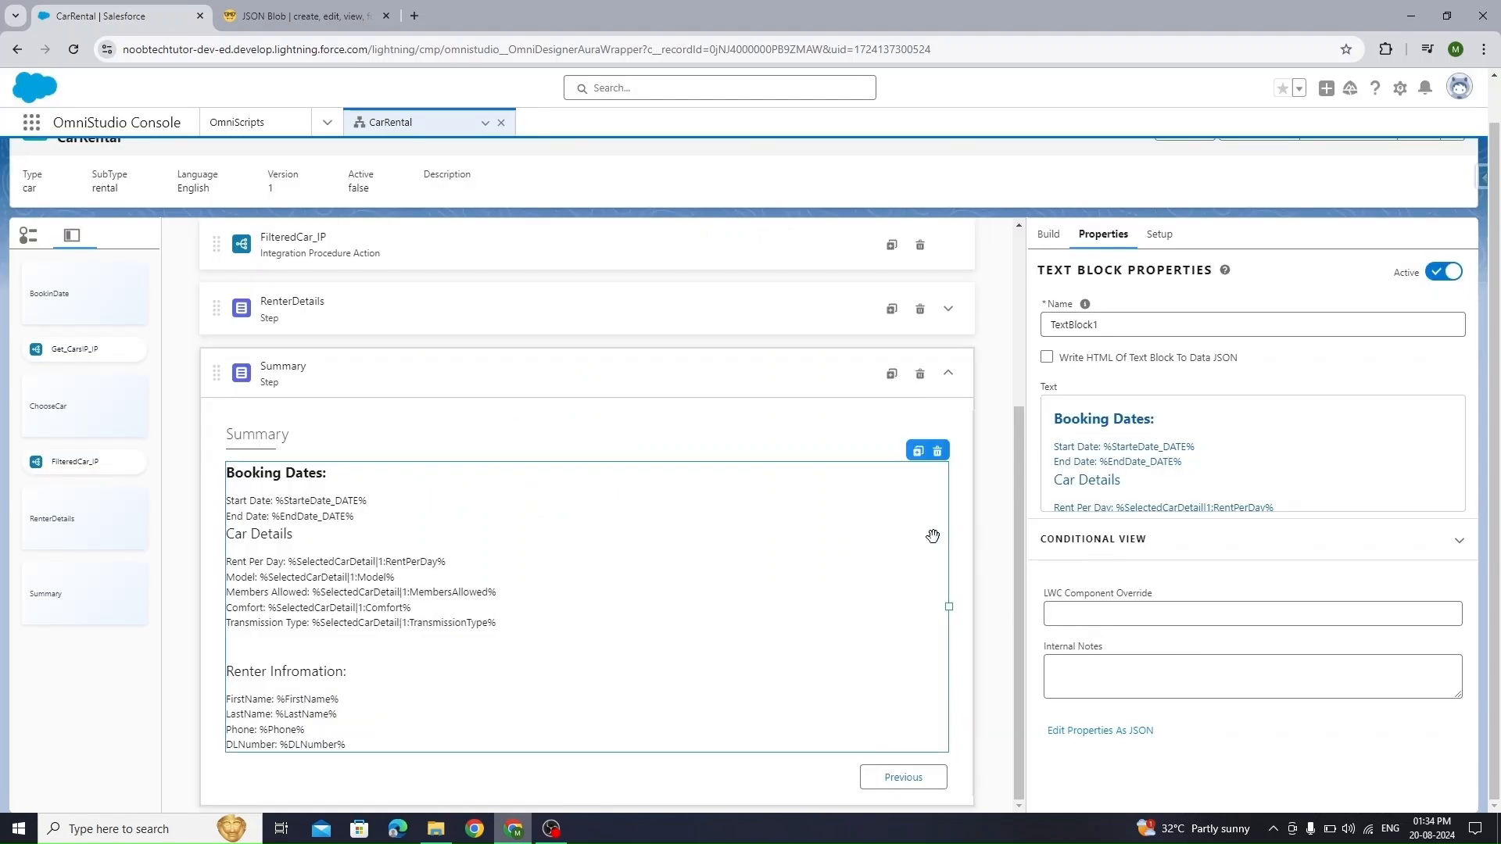
Preview the OmniScript, set the booking dates to 08-20-2024 through 08-21-2024, and proceed to the car selection
scroll(1105, 485, "up", 1)
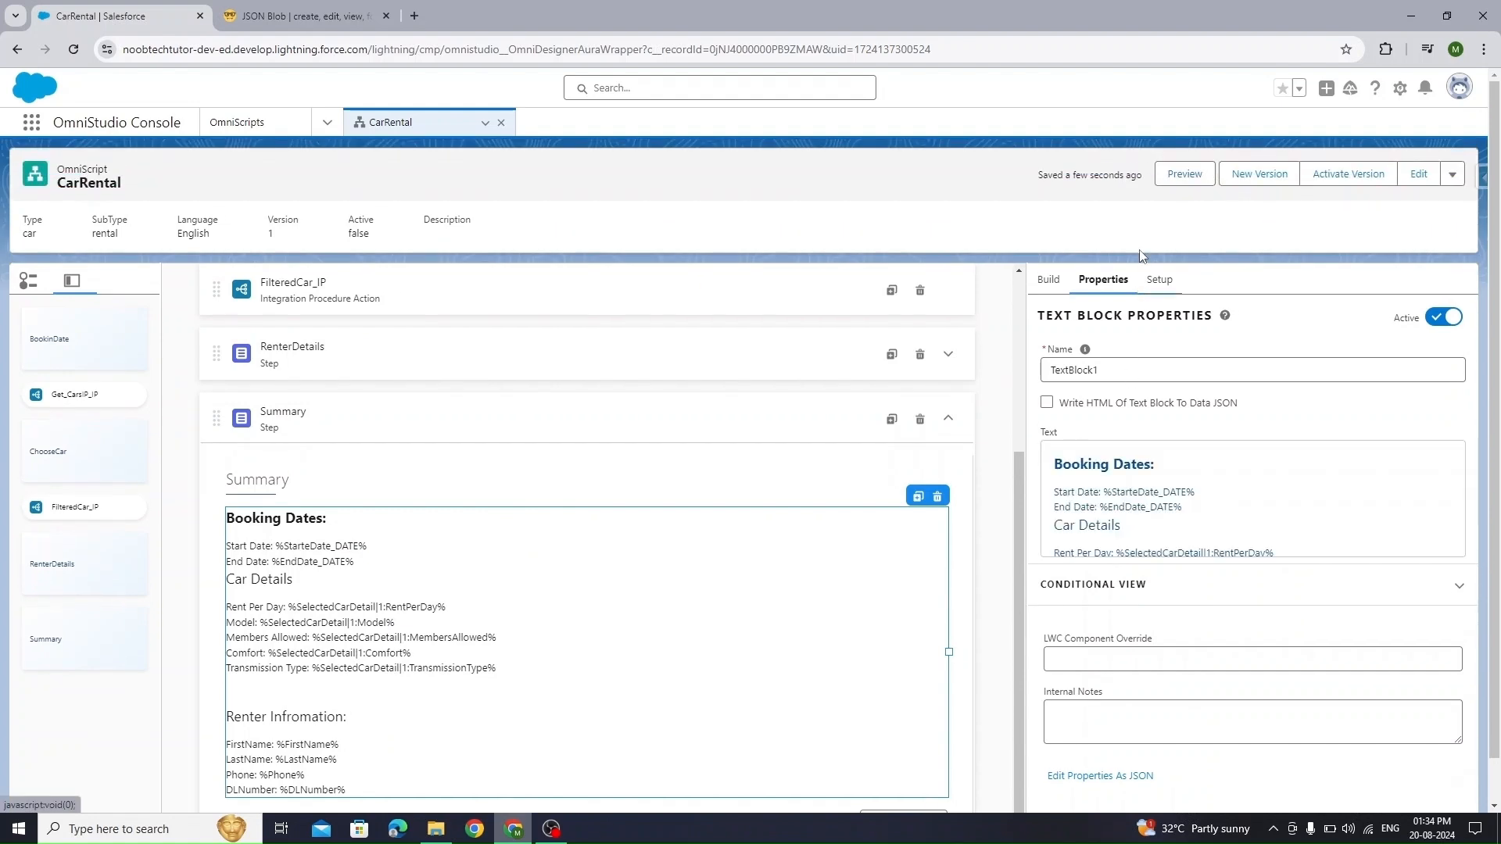
left_click(1165, 175)
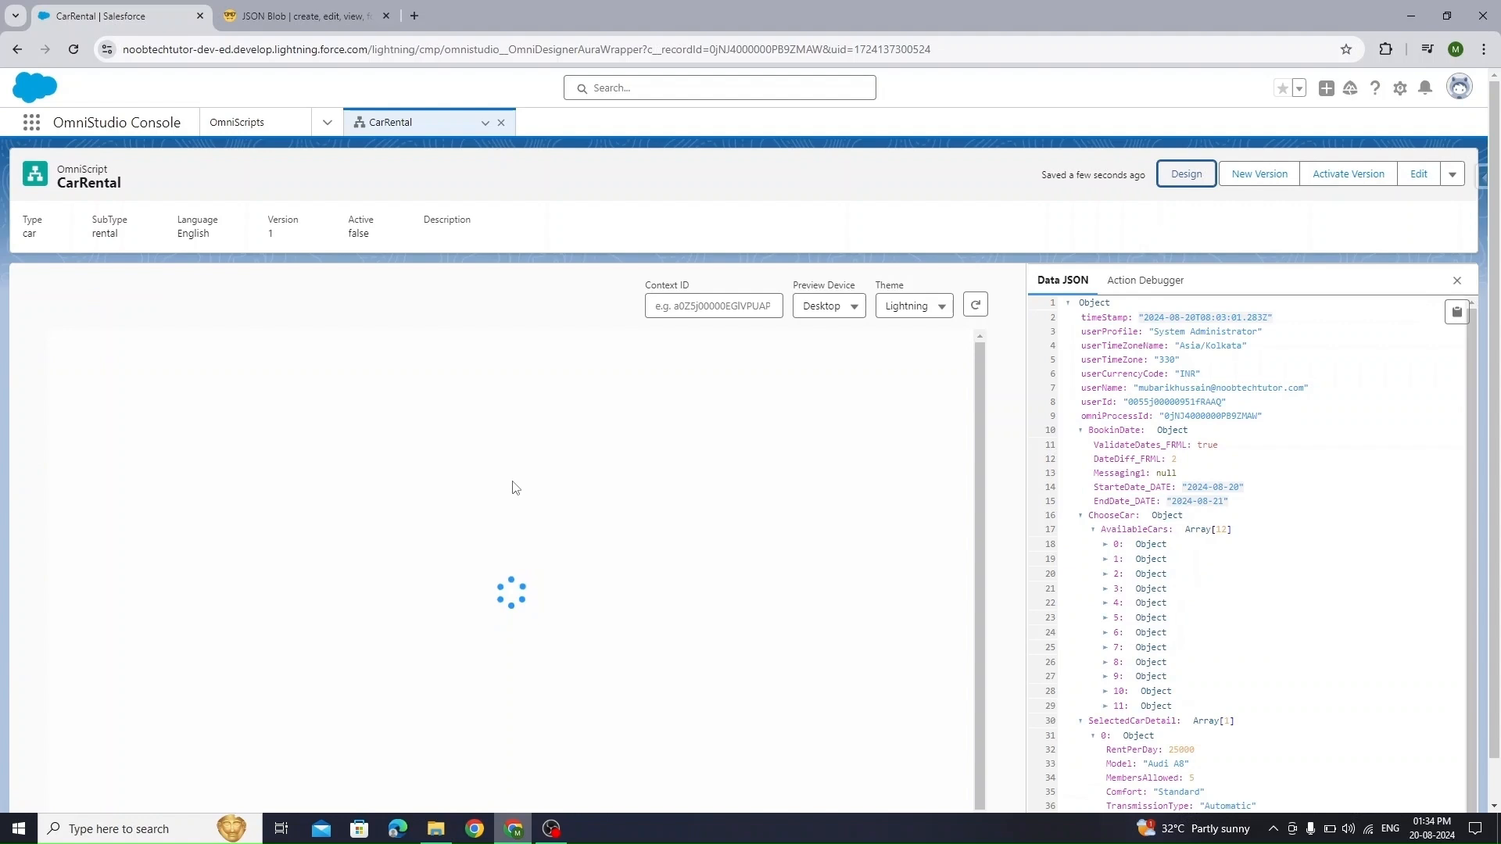
left_click(287, 443)
left_click(159, 614)
left_click(500, 433)
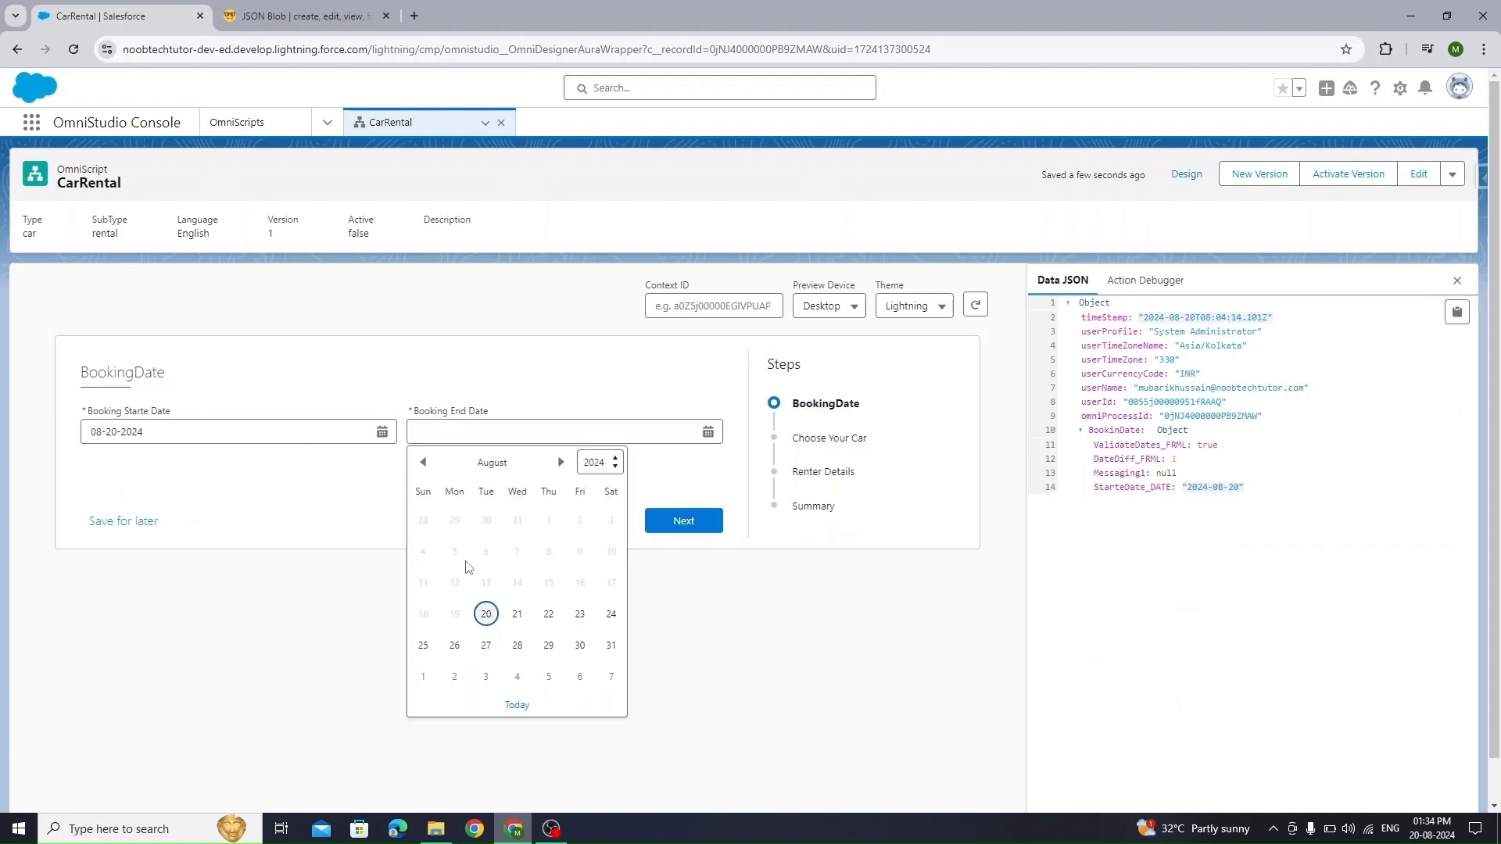
left_click(525, 614)
left_click(684, 521)
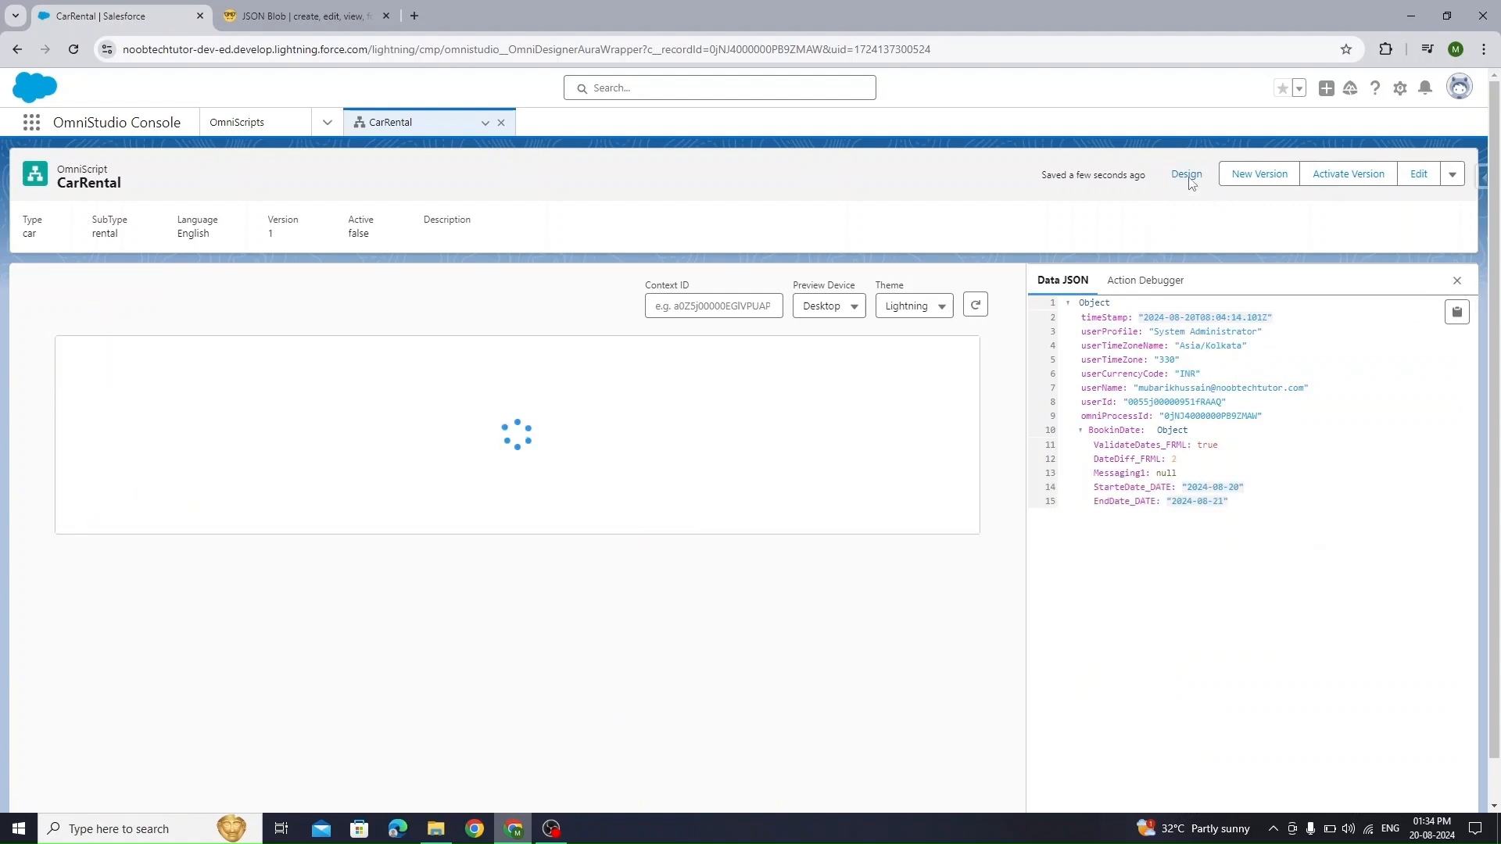
Select the Tesla Model S and proceed to Renter Details
left_click(130, 601)
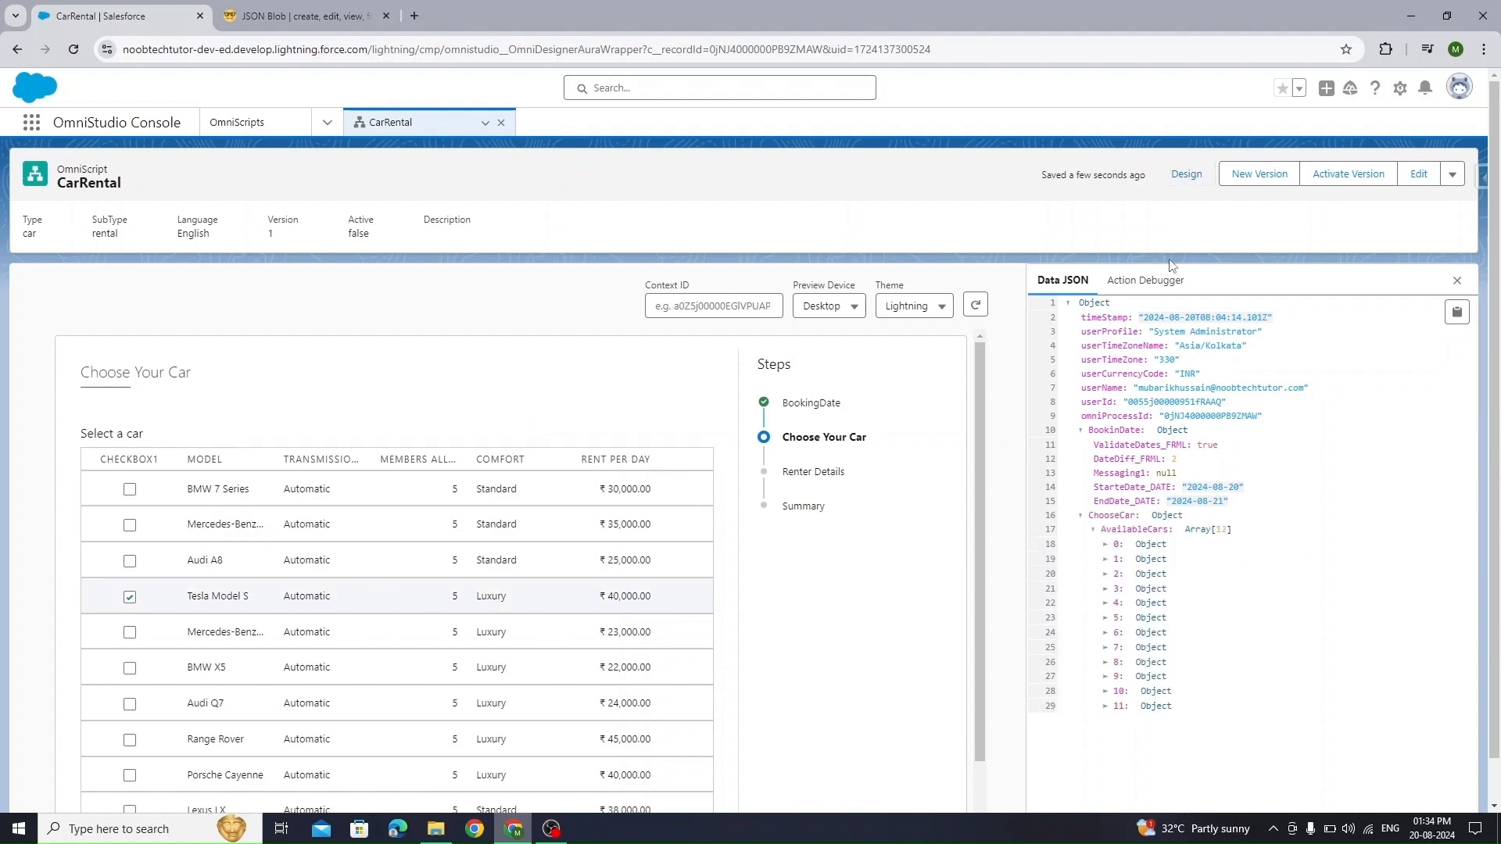
scroll(690, 776, "down", 3)
left_click(674, 776)
Enter the renter's first name, last name, phone number and driving licence number, and check the car and renter values on the Summary
left_click(290, 382)
type("Test")
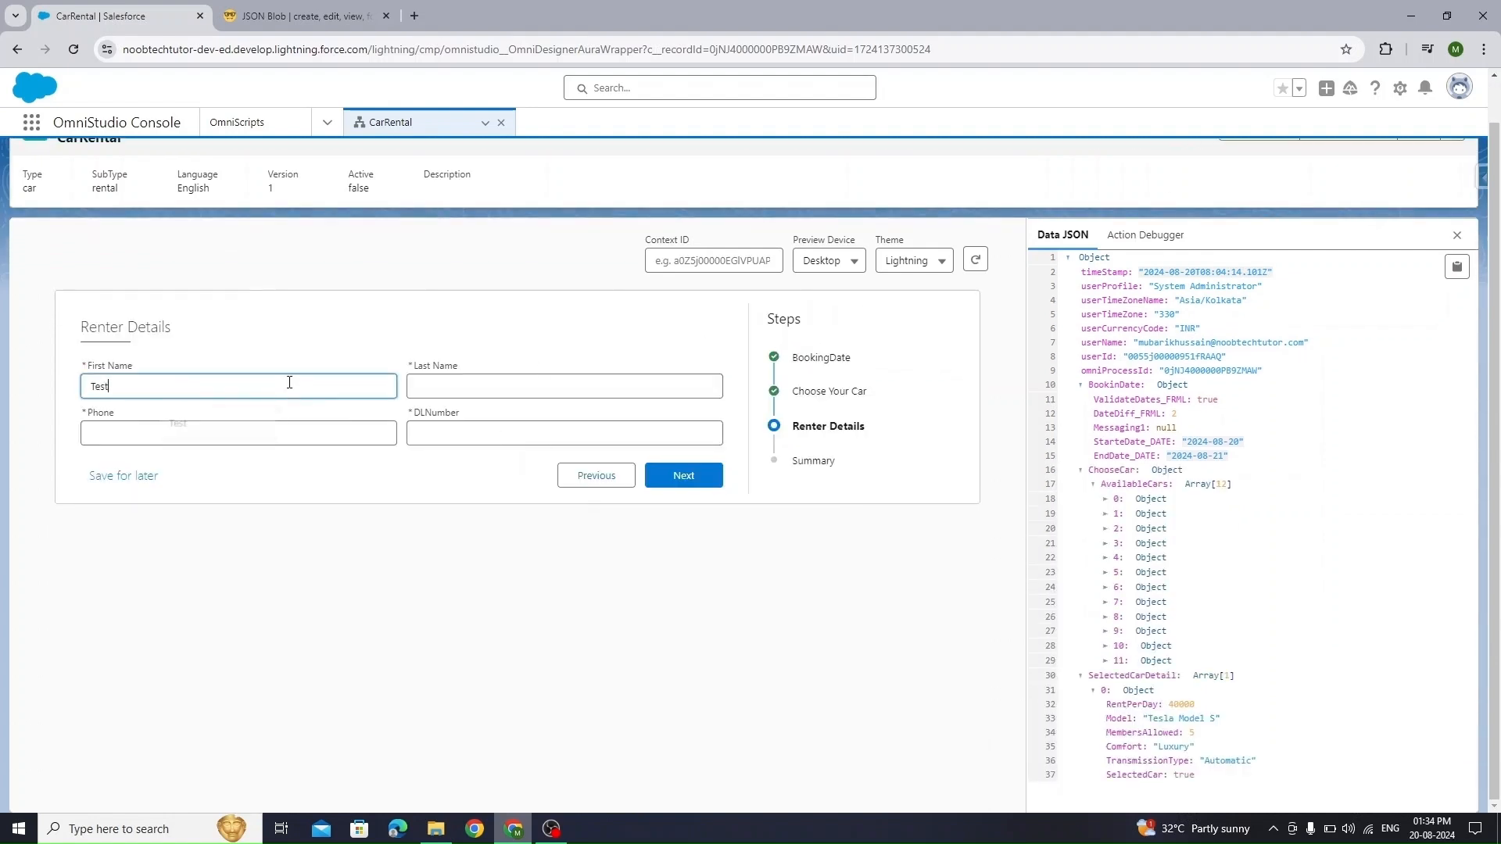
key("Tab")
type("Test")
key("Tab")
type("1212121212")
key("Tab")
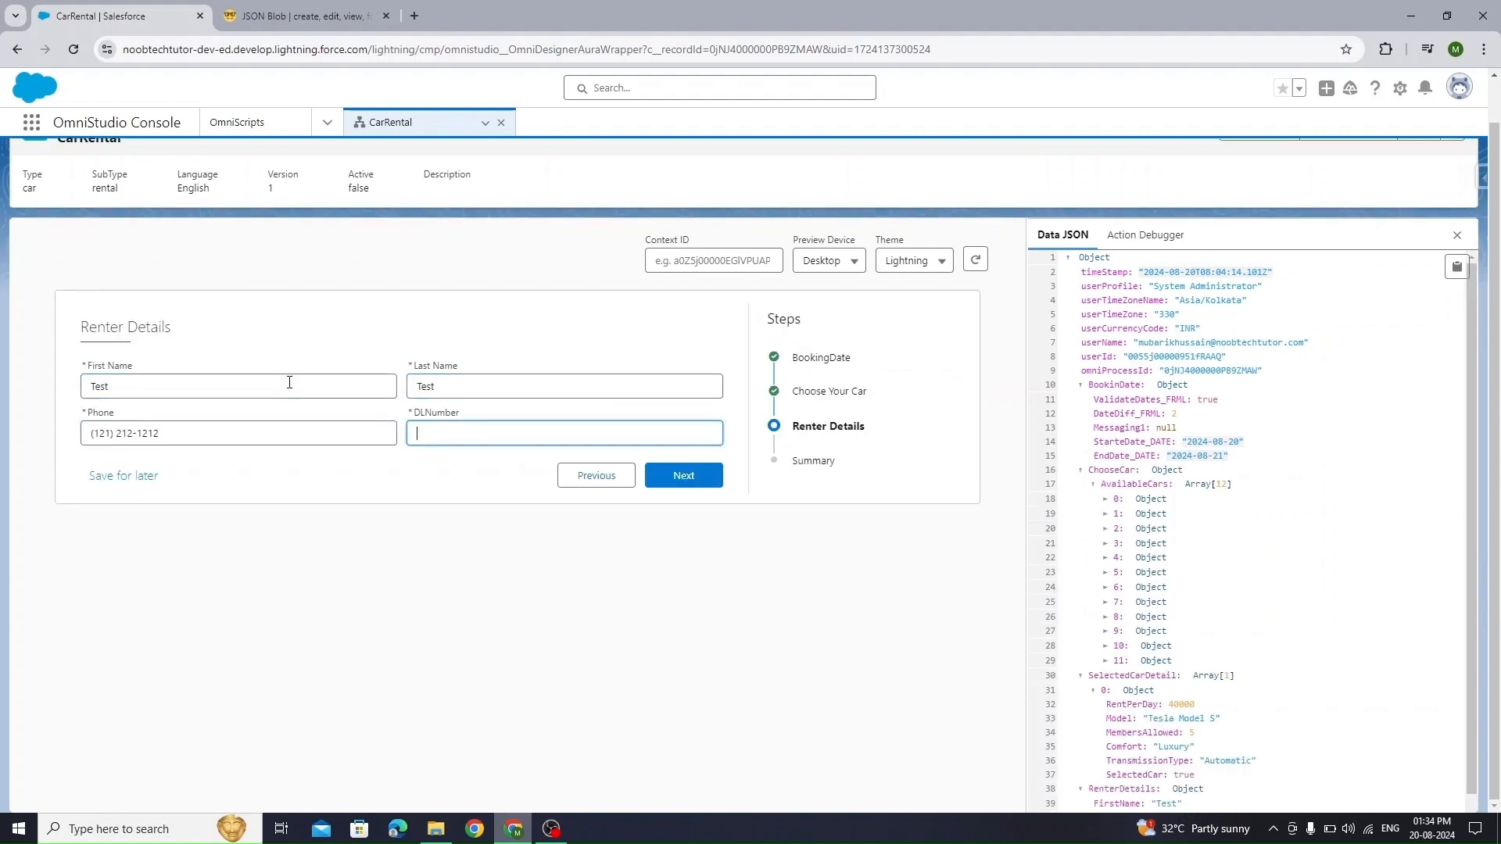
type("test`1")
left_click(684, 476)
left_click_drag(212, 515, 81, 455)
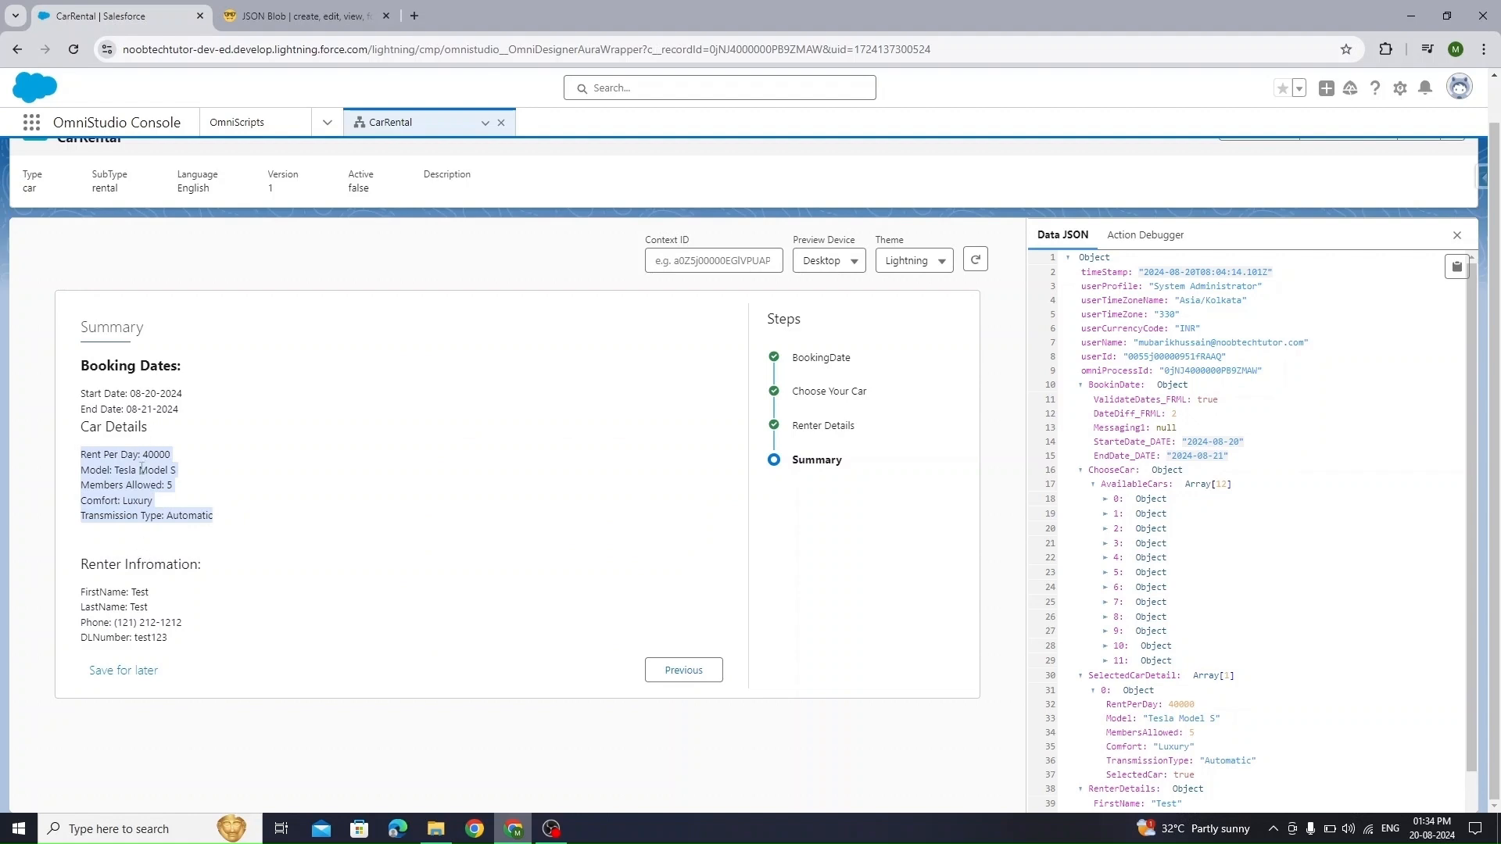
left_click_drag(79, 426, 228, 655)
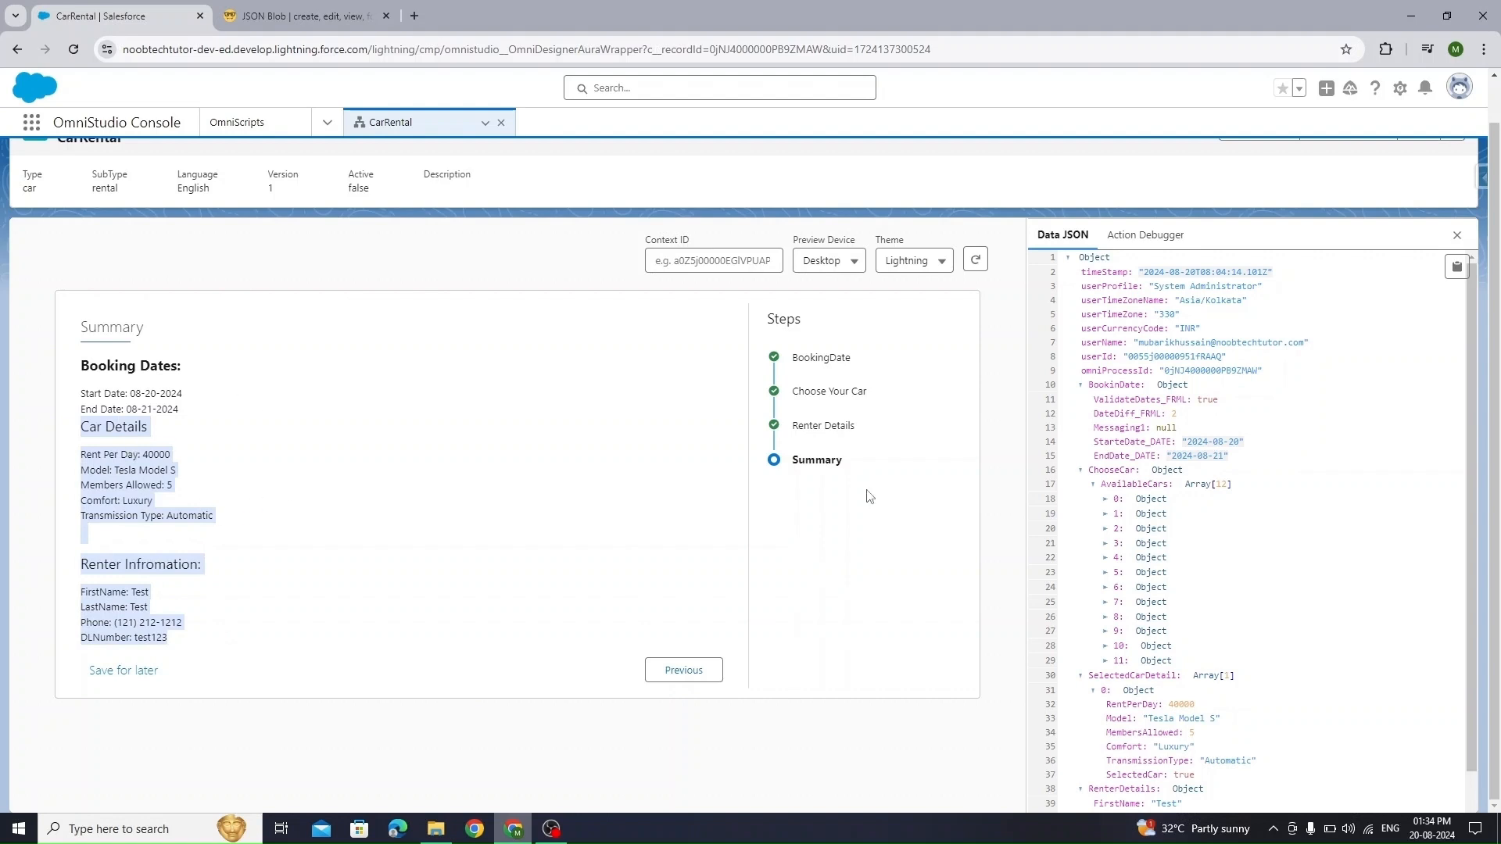
Return to the design view and open the source code of the Summary text block's rich text
scroll(660, 446, "up", 1)
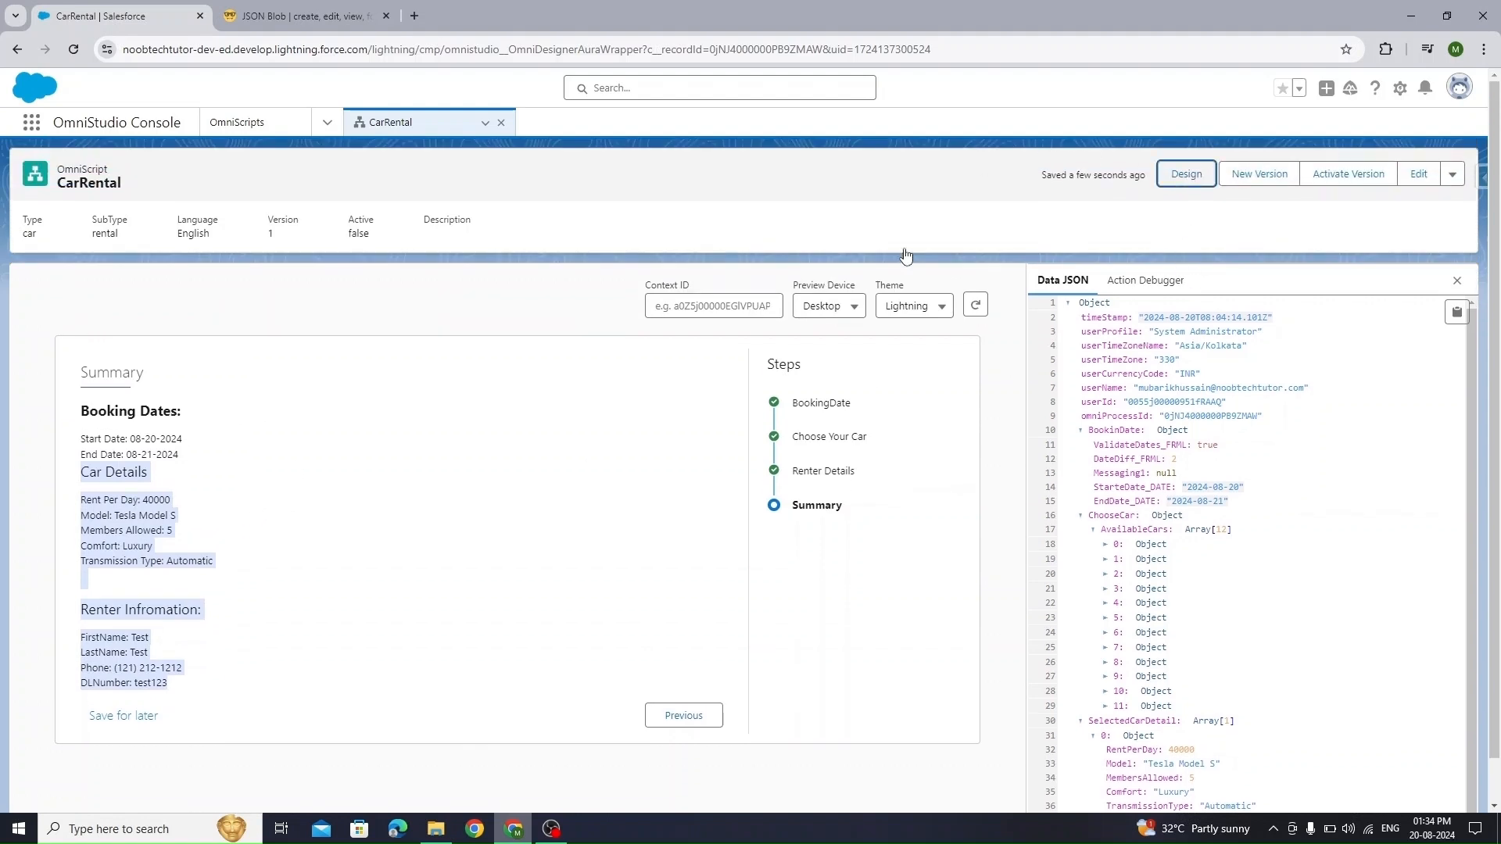
left_click(1186, 174)
left_click(1170, 510)
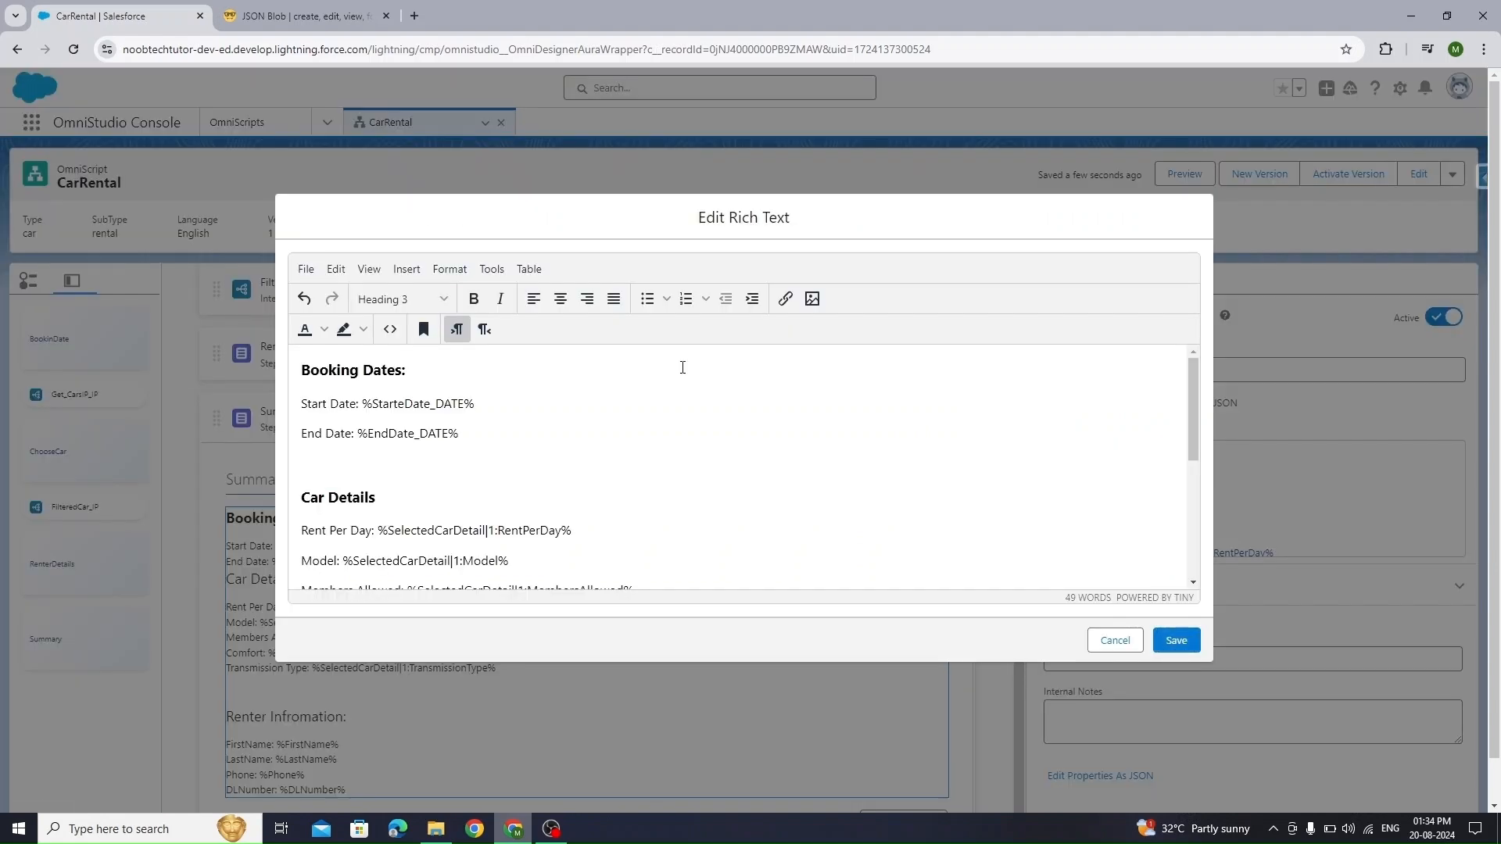
scroll(536, 496, "down", 5)
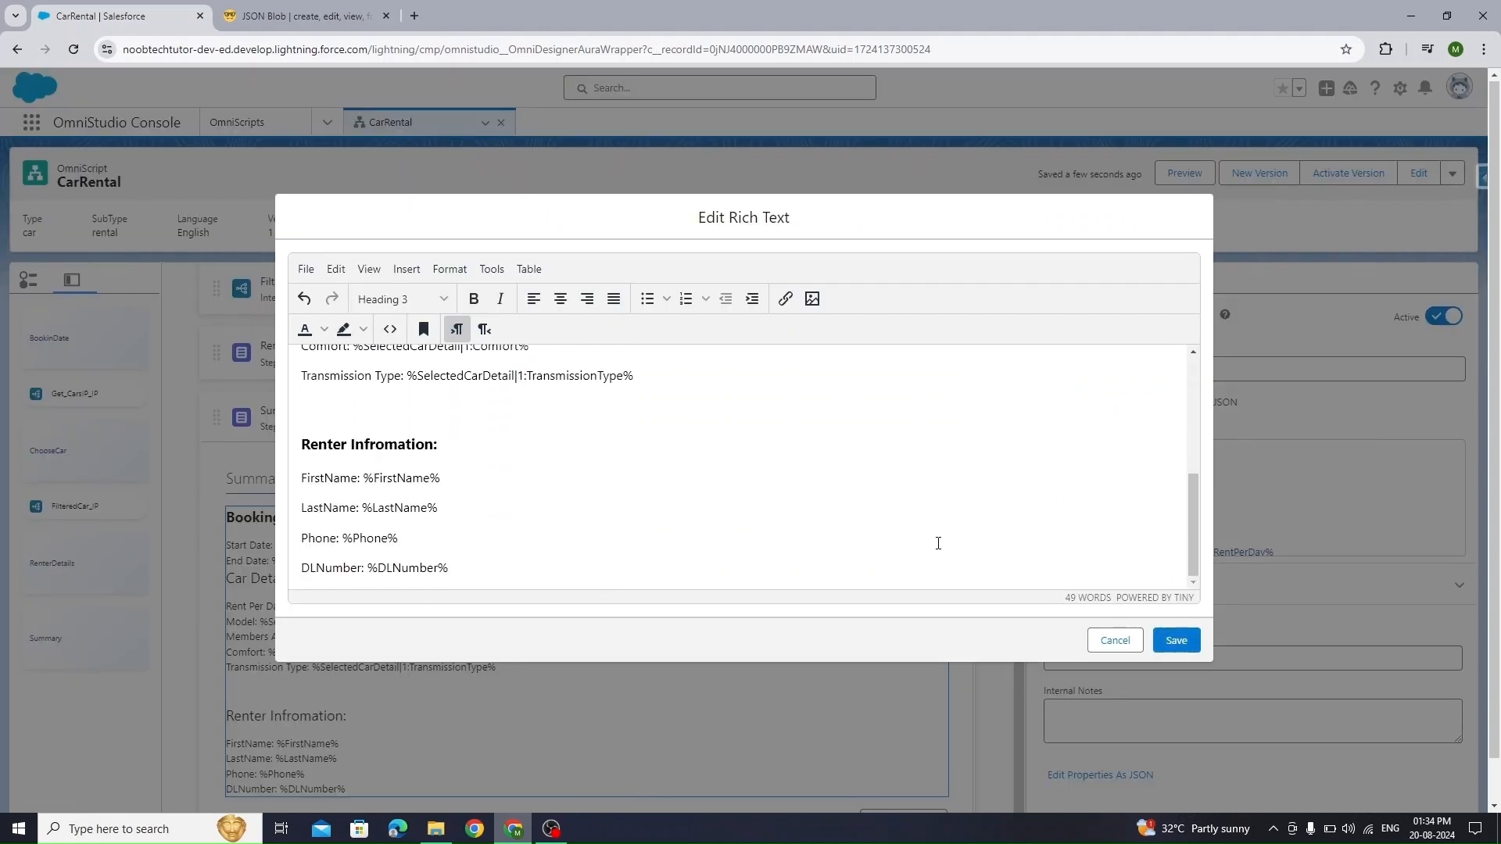
scroll(610, 489, "up", 6)
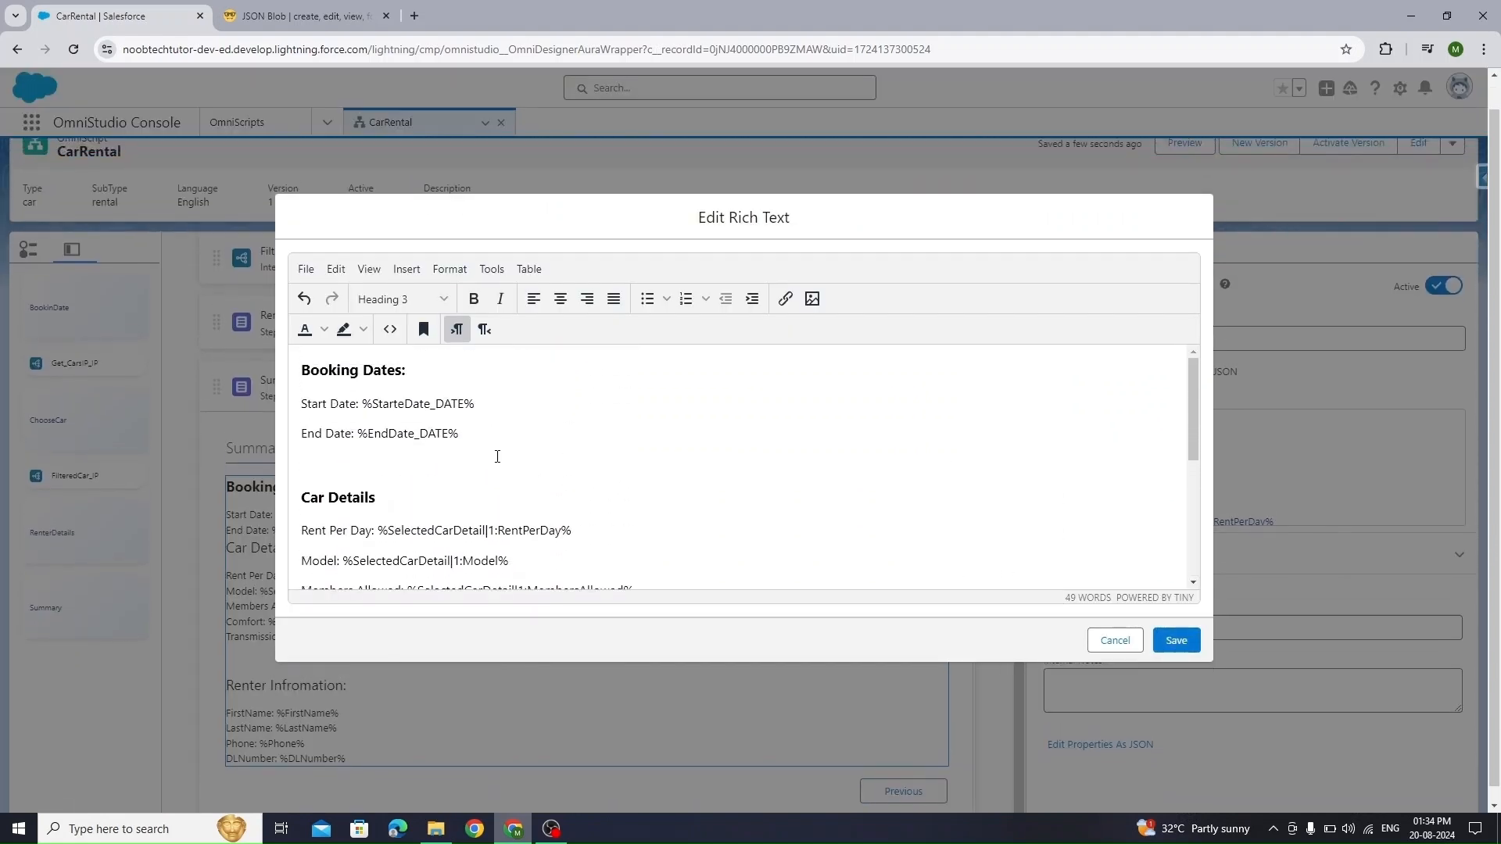
left_click(488, 270)
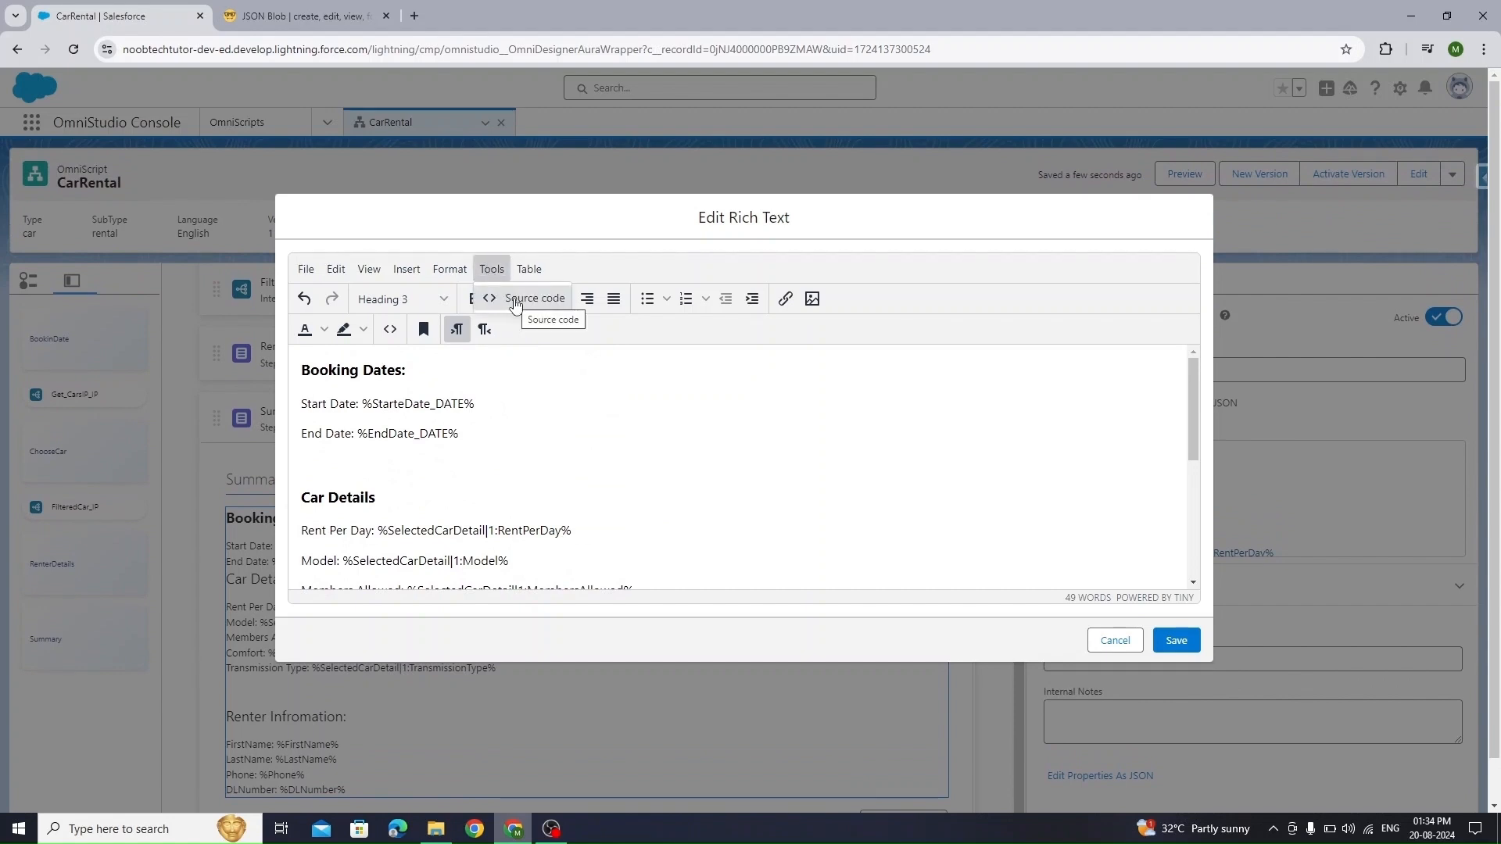
left_click(515, 305)
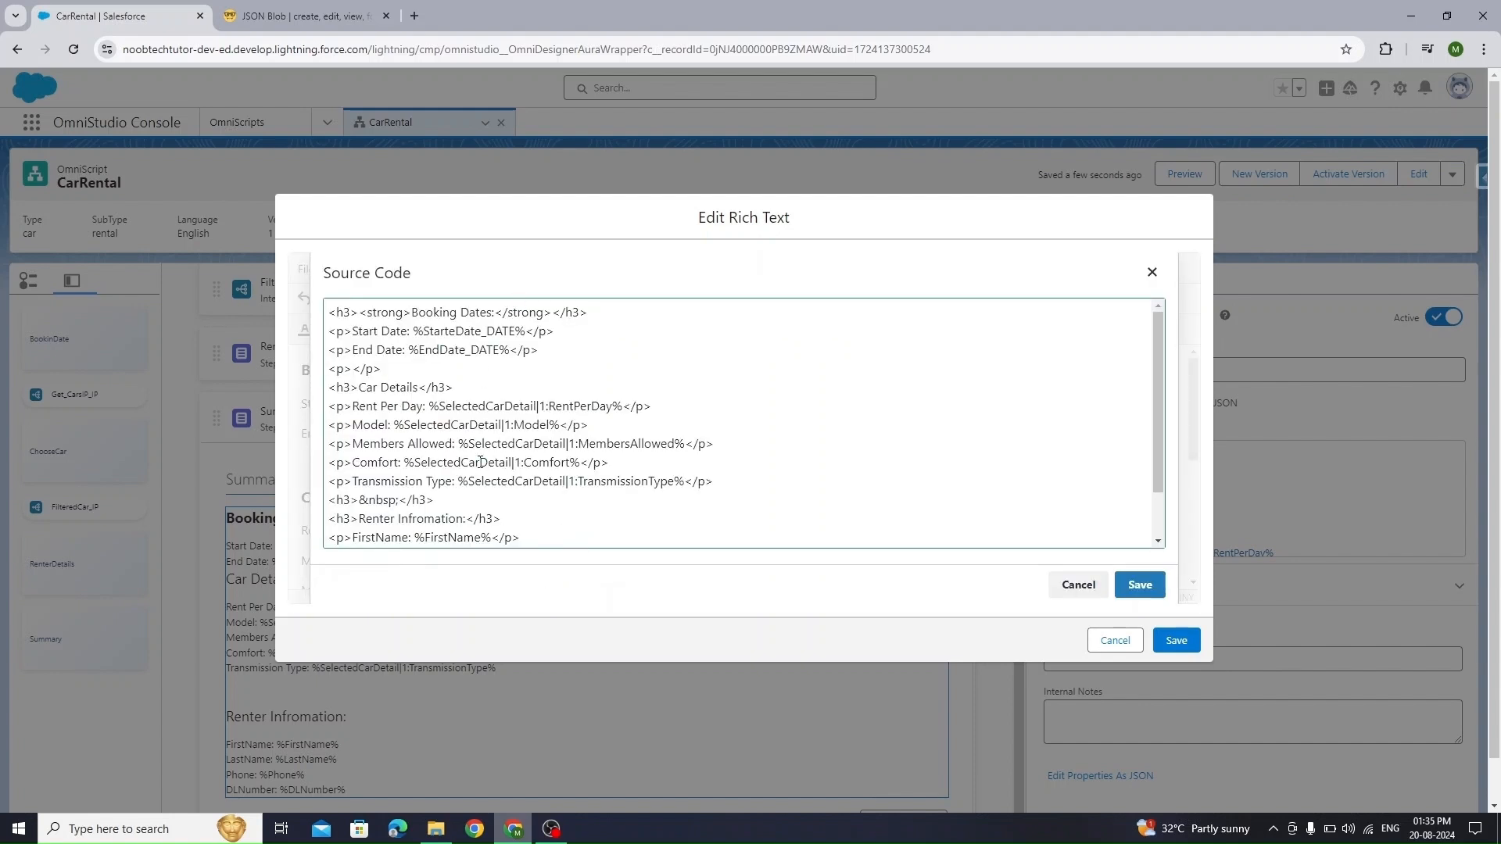
Examine the text block's HTML source from Booking Dates to Renter Information, including its tags, grid classes and merge fields
scroll(655, 475, "down", 1)
scroll(655, 474, "up", 1)
scroll(545, 418, "down", 1)
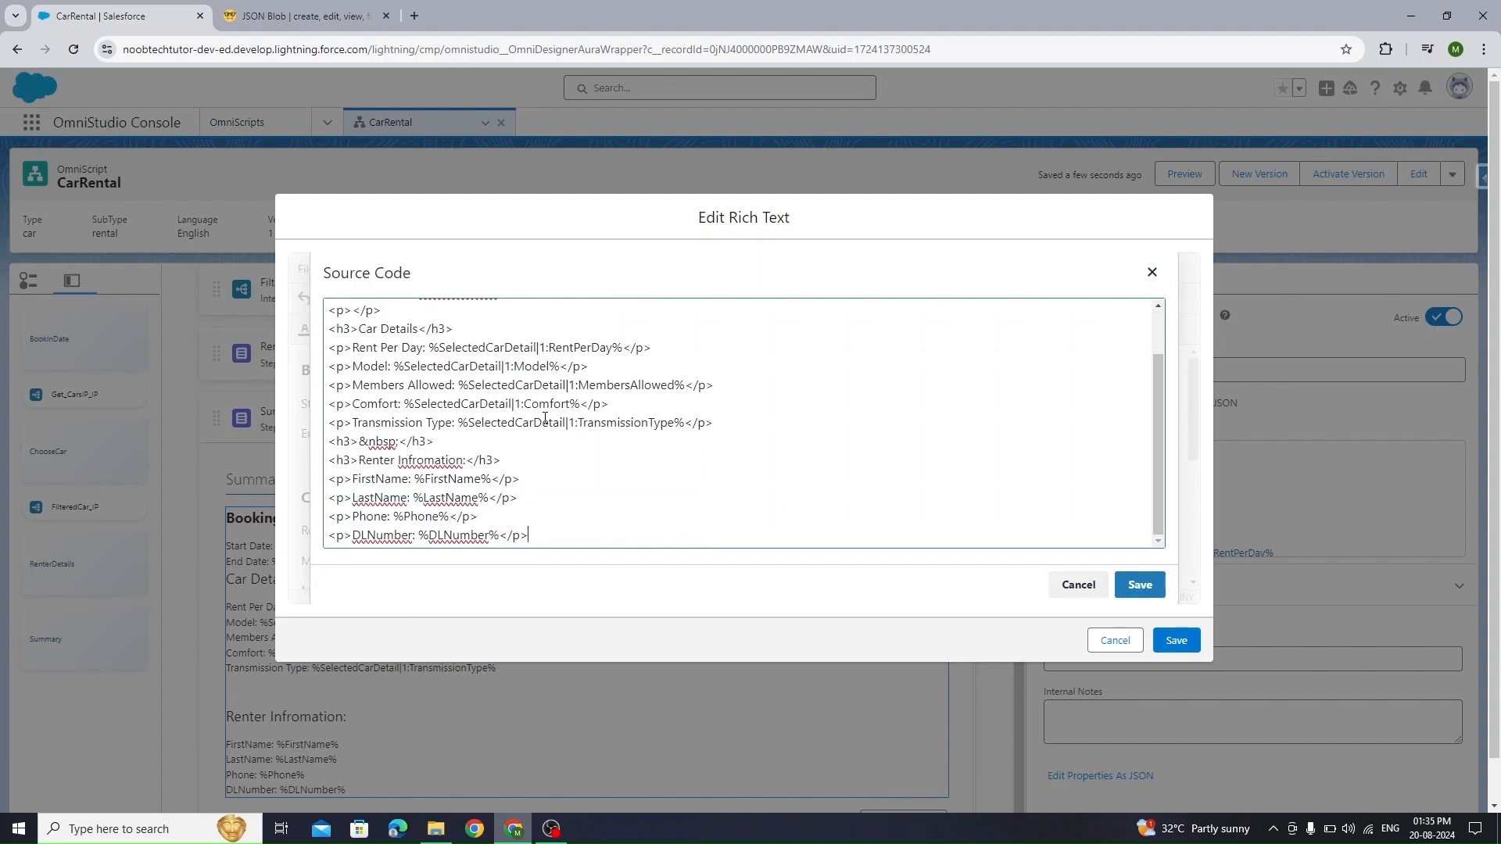
left_click(975, 528)
scroll(550, 429, "up", 1)
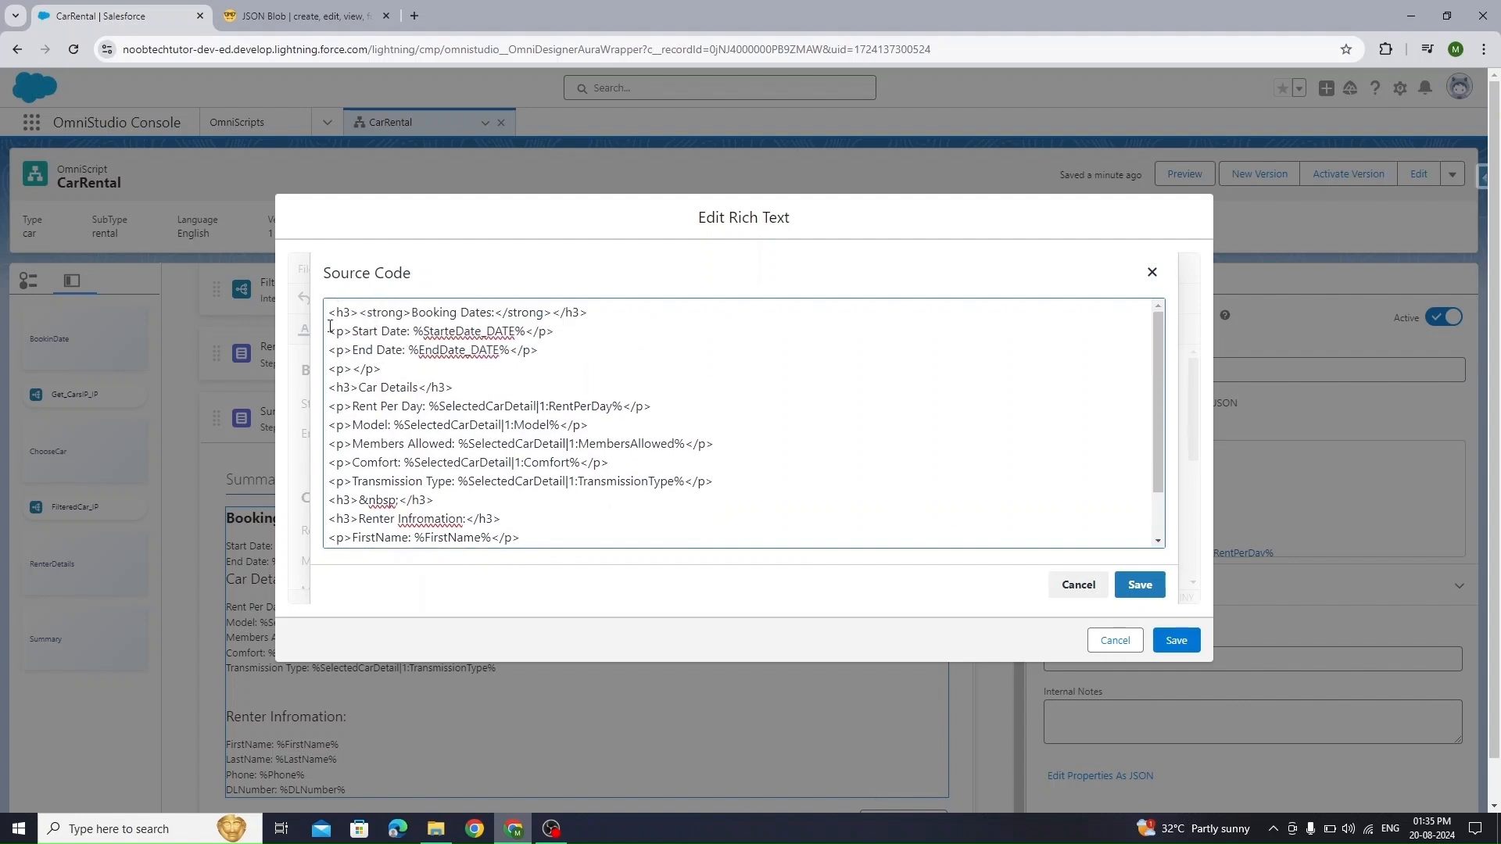
scroll(534, 446, "down", 3)
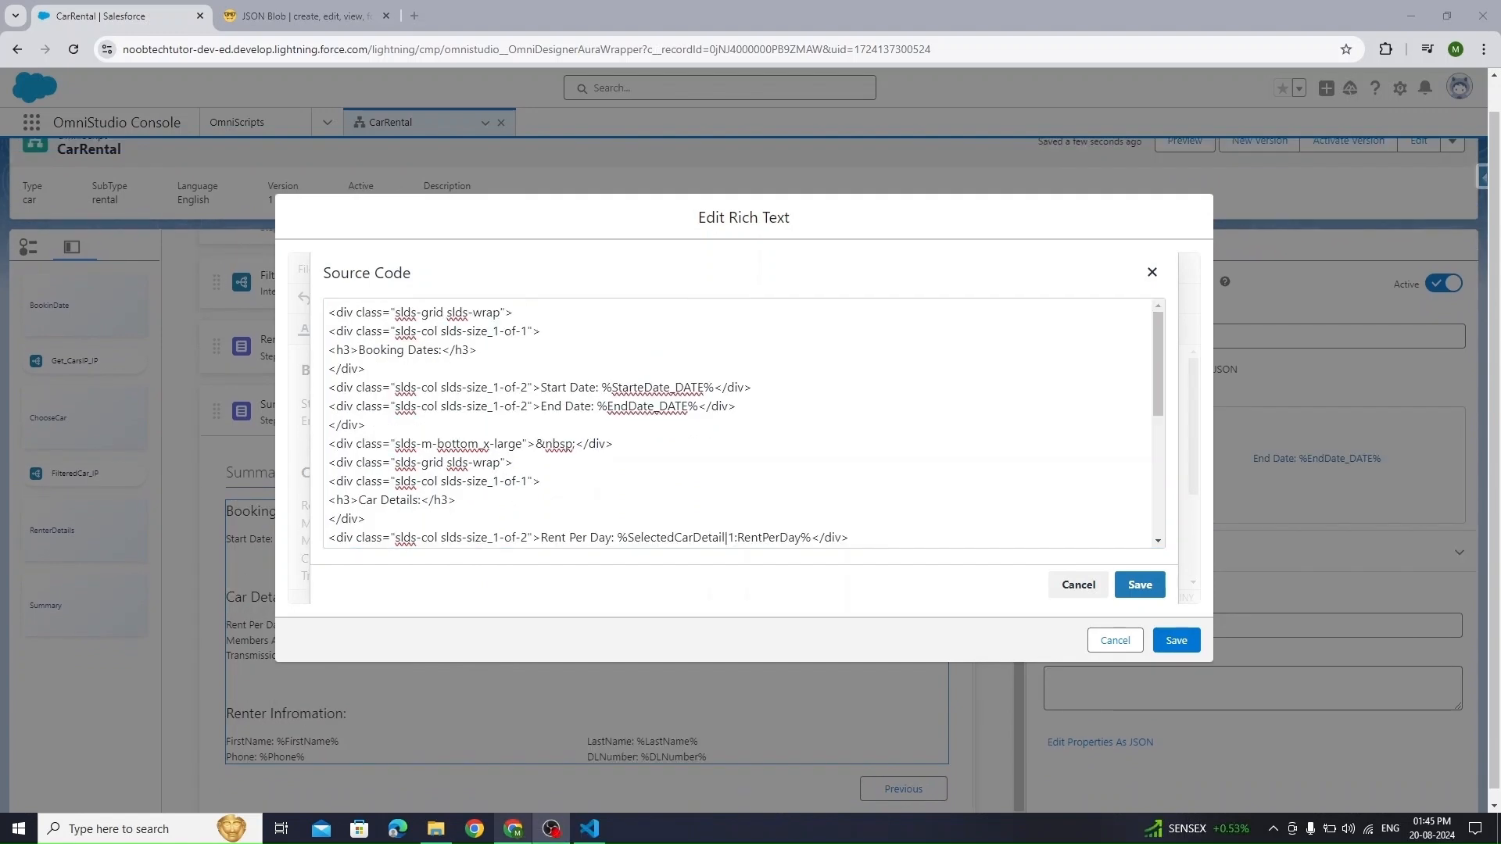
scroll(853, 436, "down", 5)
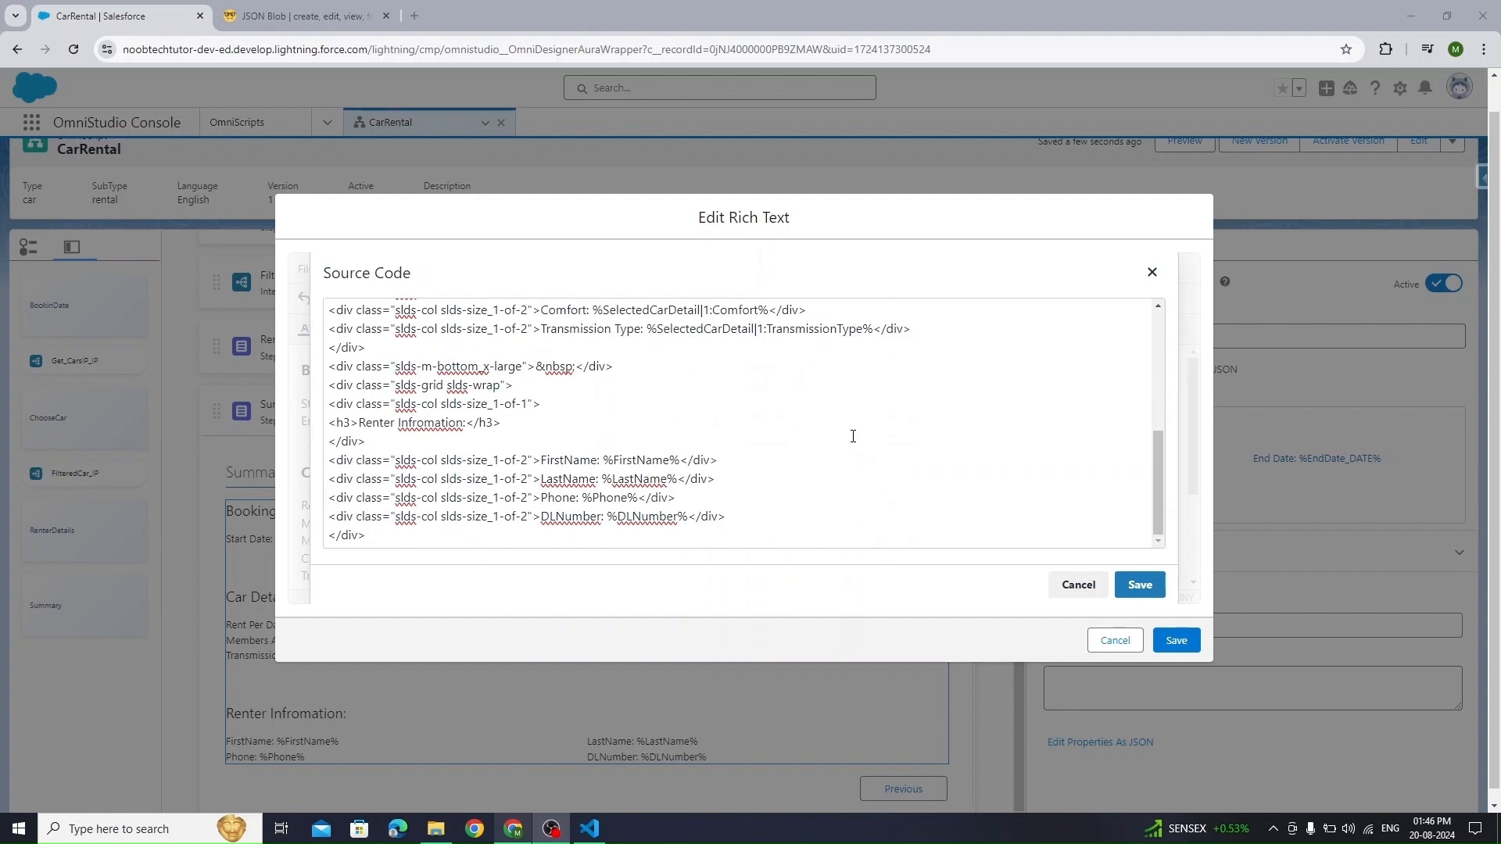
scroll(853, 436, "up", 4)
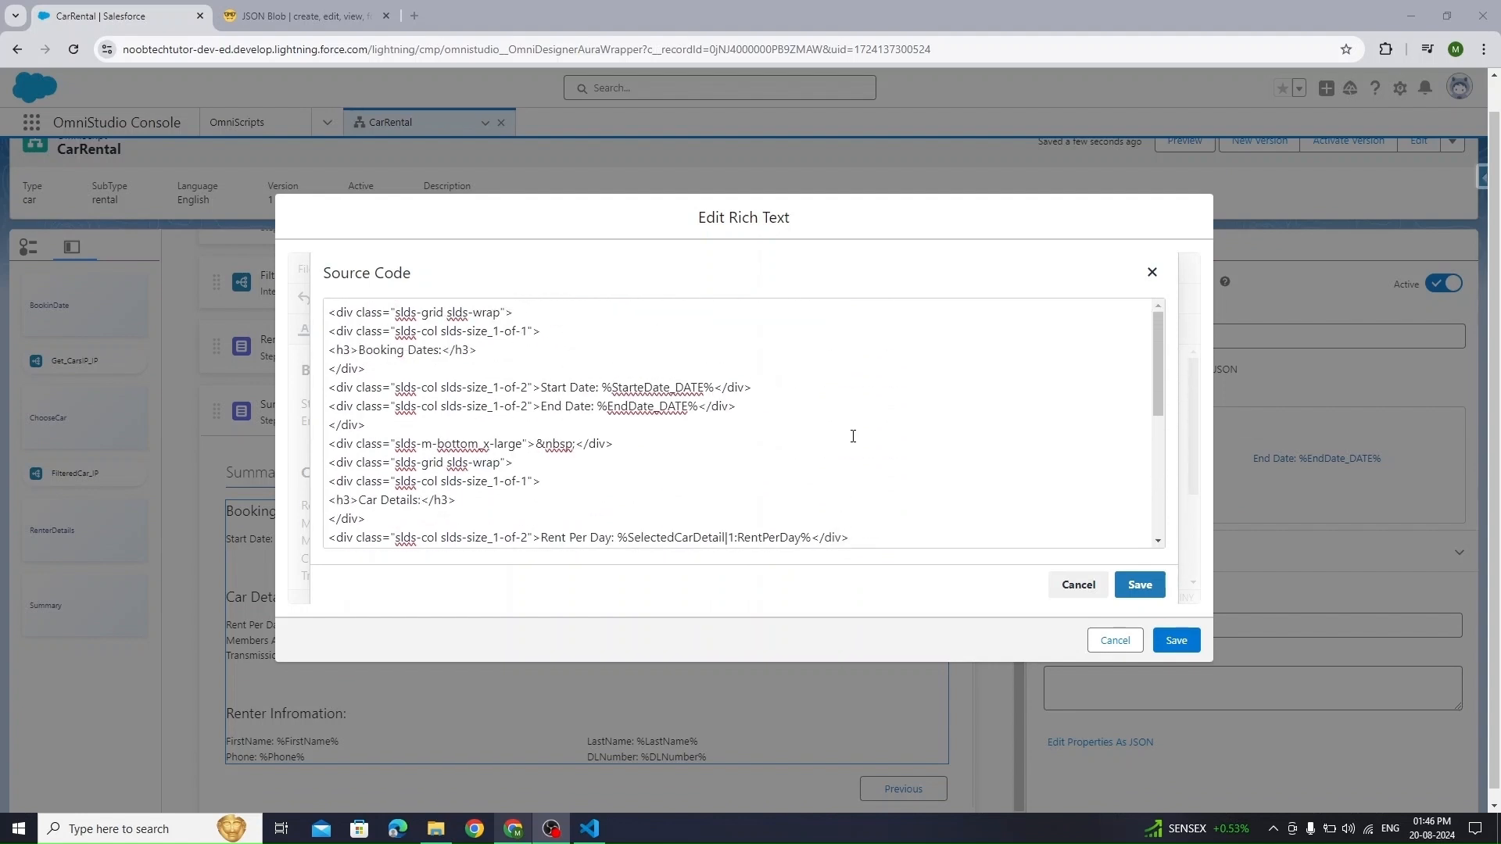
left_click(419, 14)
type("https://www.lightningdesignsystem.com/utilities/grid/#site-main-content")
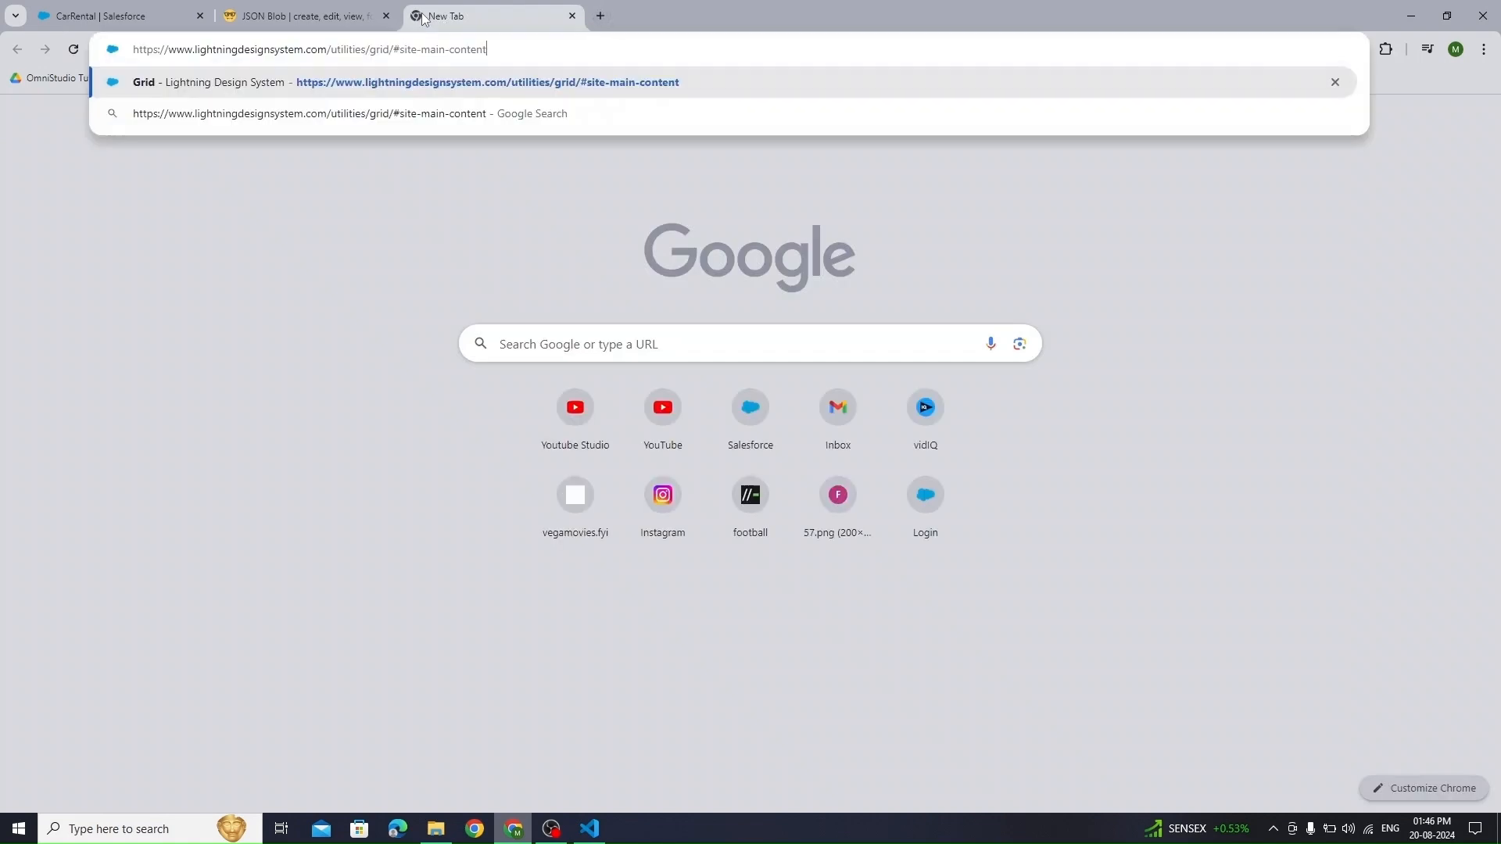
key("Return")
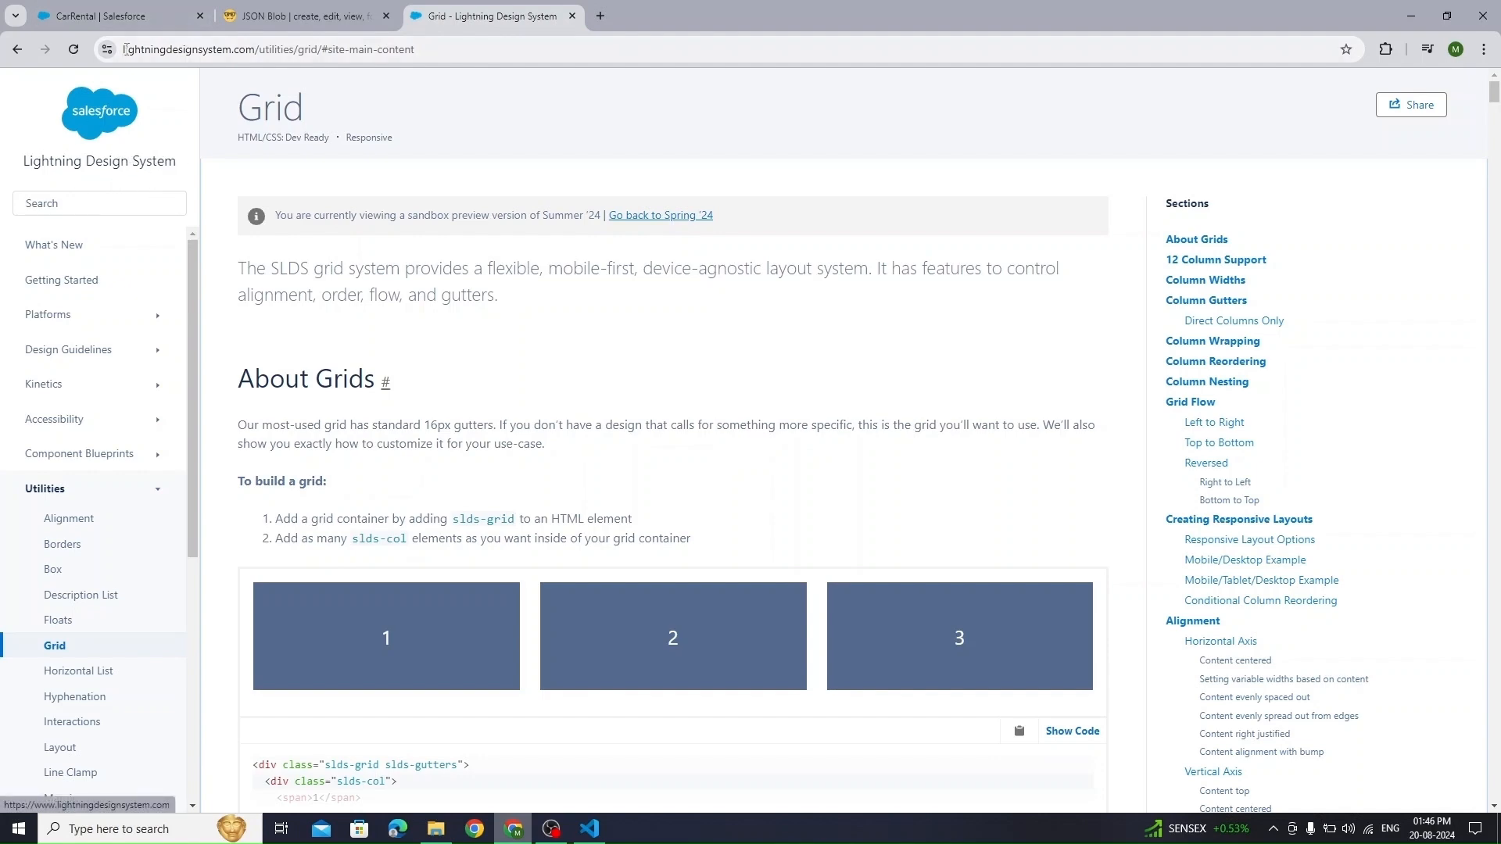
scroll(473, 401, "down", 5)
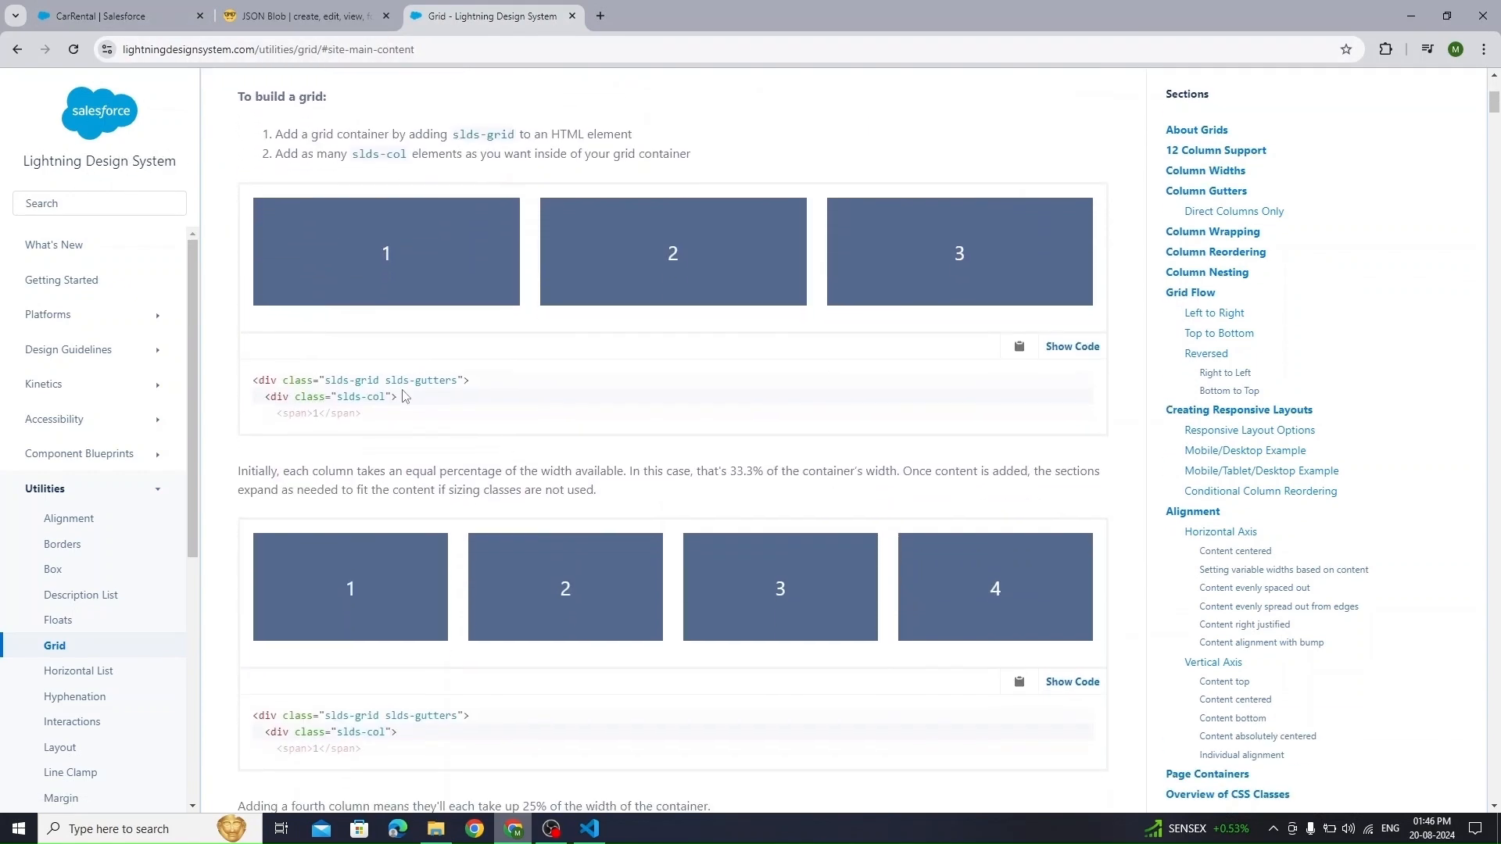
Return to the CarRental source code, review its slds-grid layout with slds-size_1-of-2 columns, and save the source and rich text
left_click(109, 16)
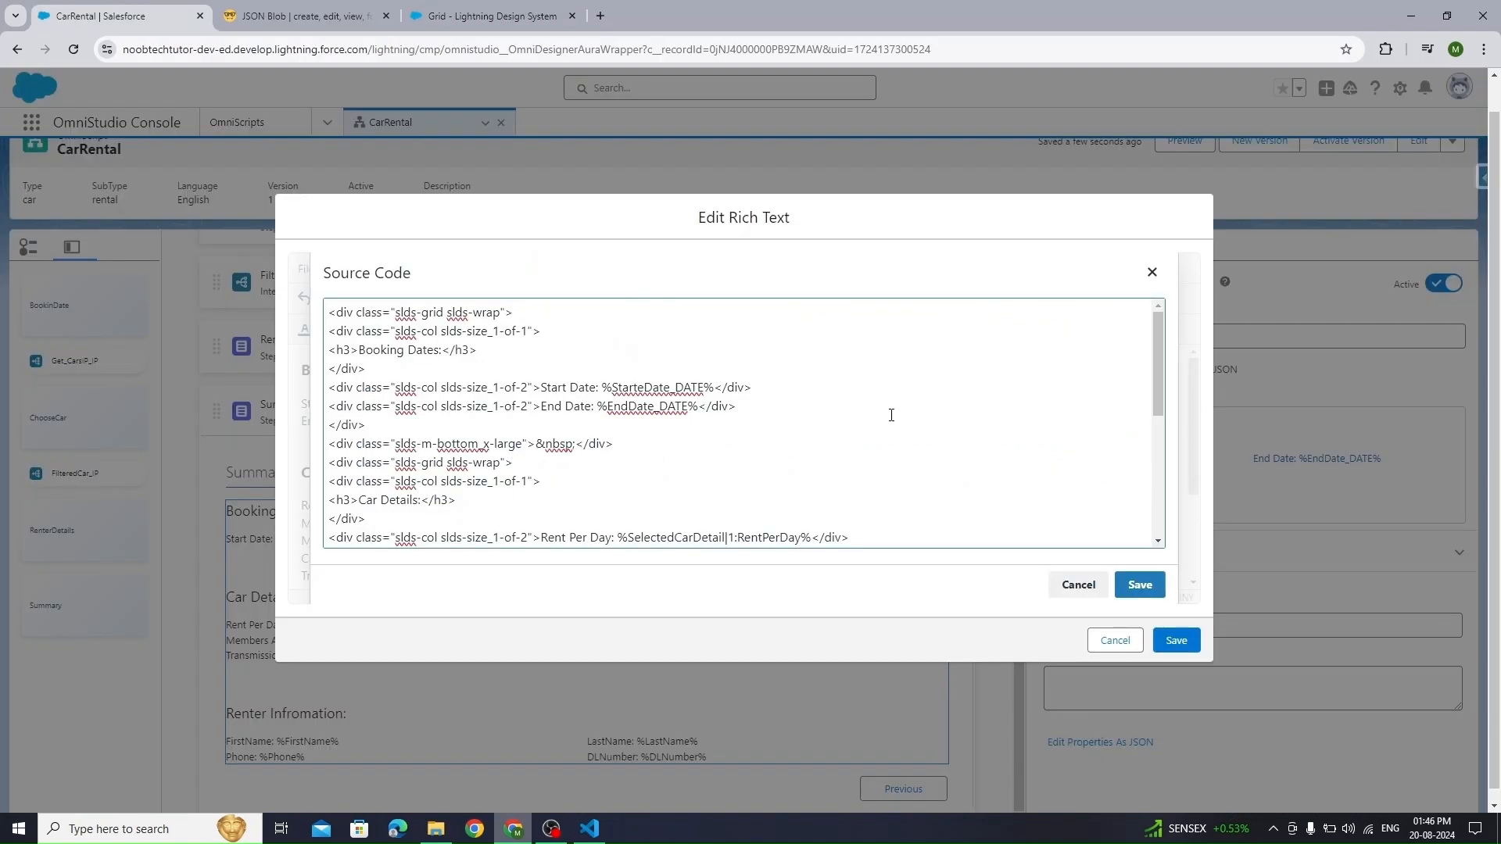
scroll(891, 415, "down", 2)
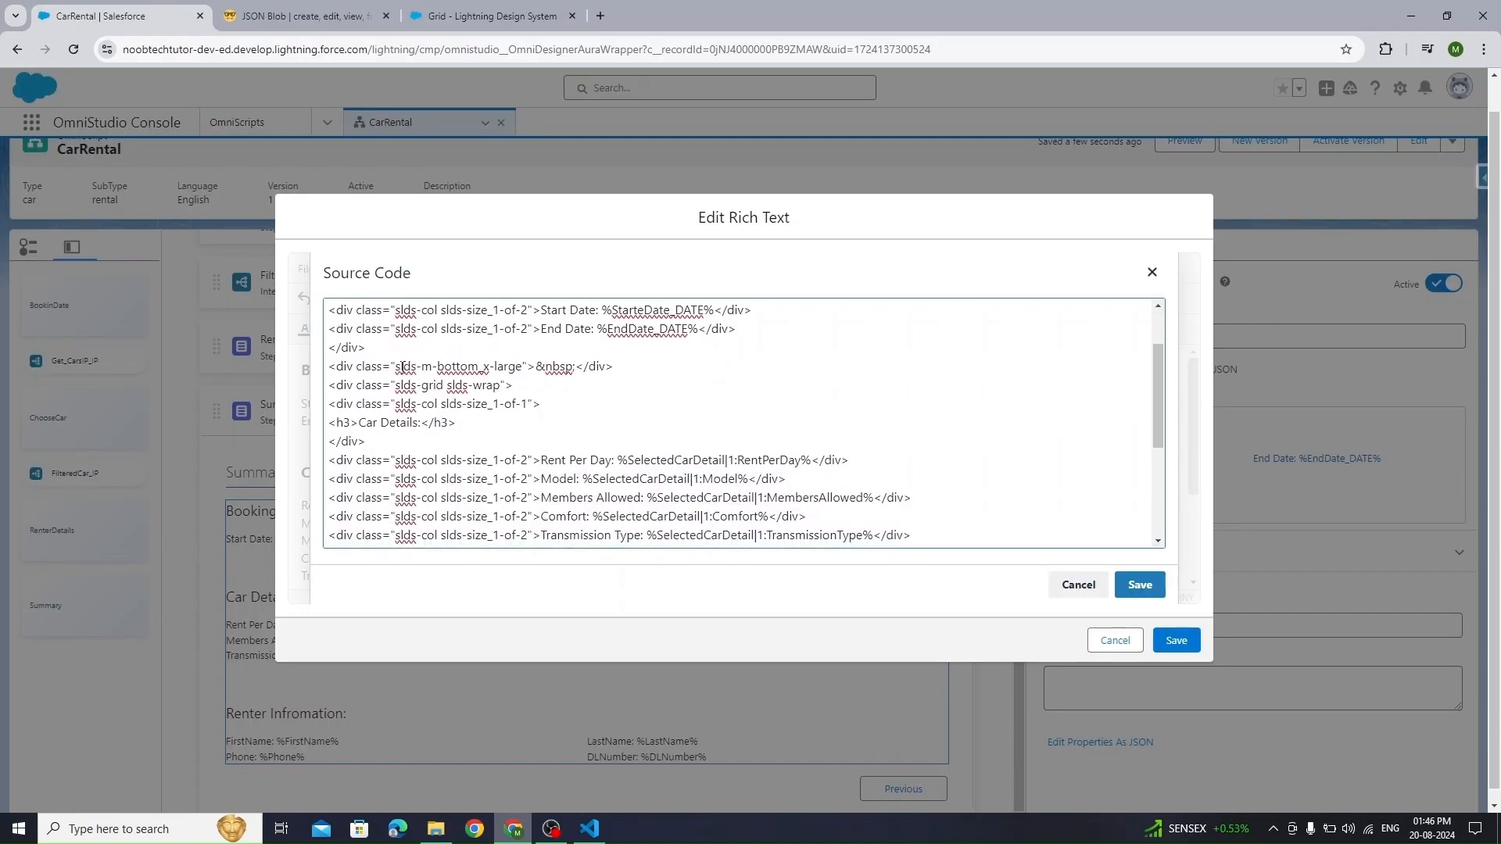
scroll(756, 406, "down", 4)
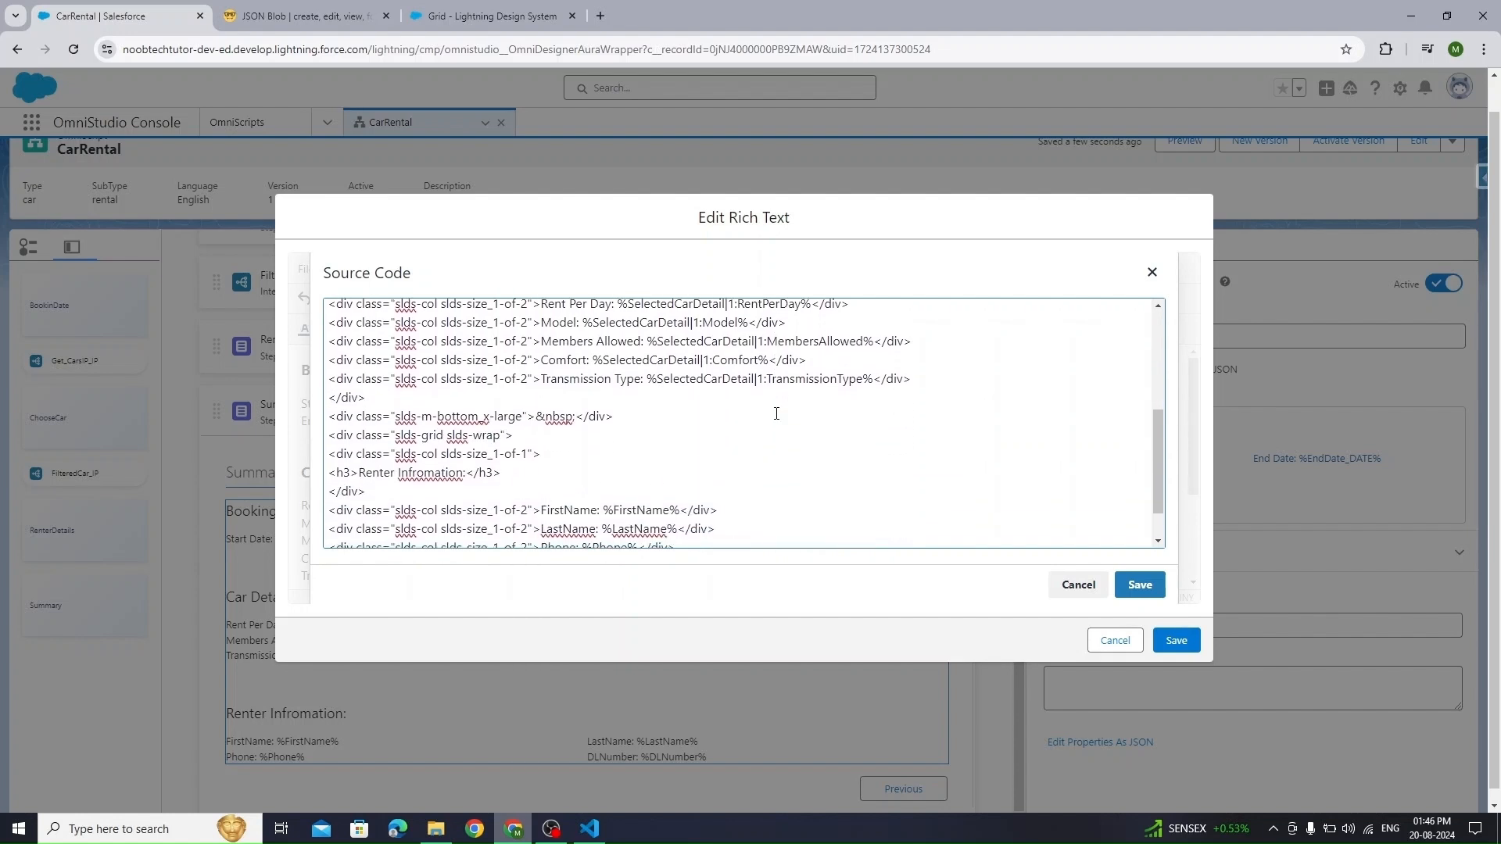
scroll(776, 414, "down", 2)
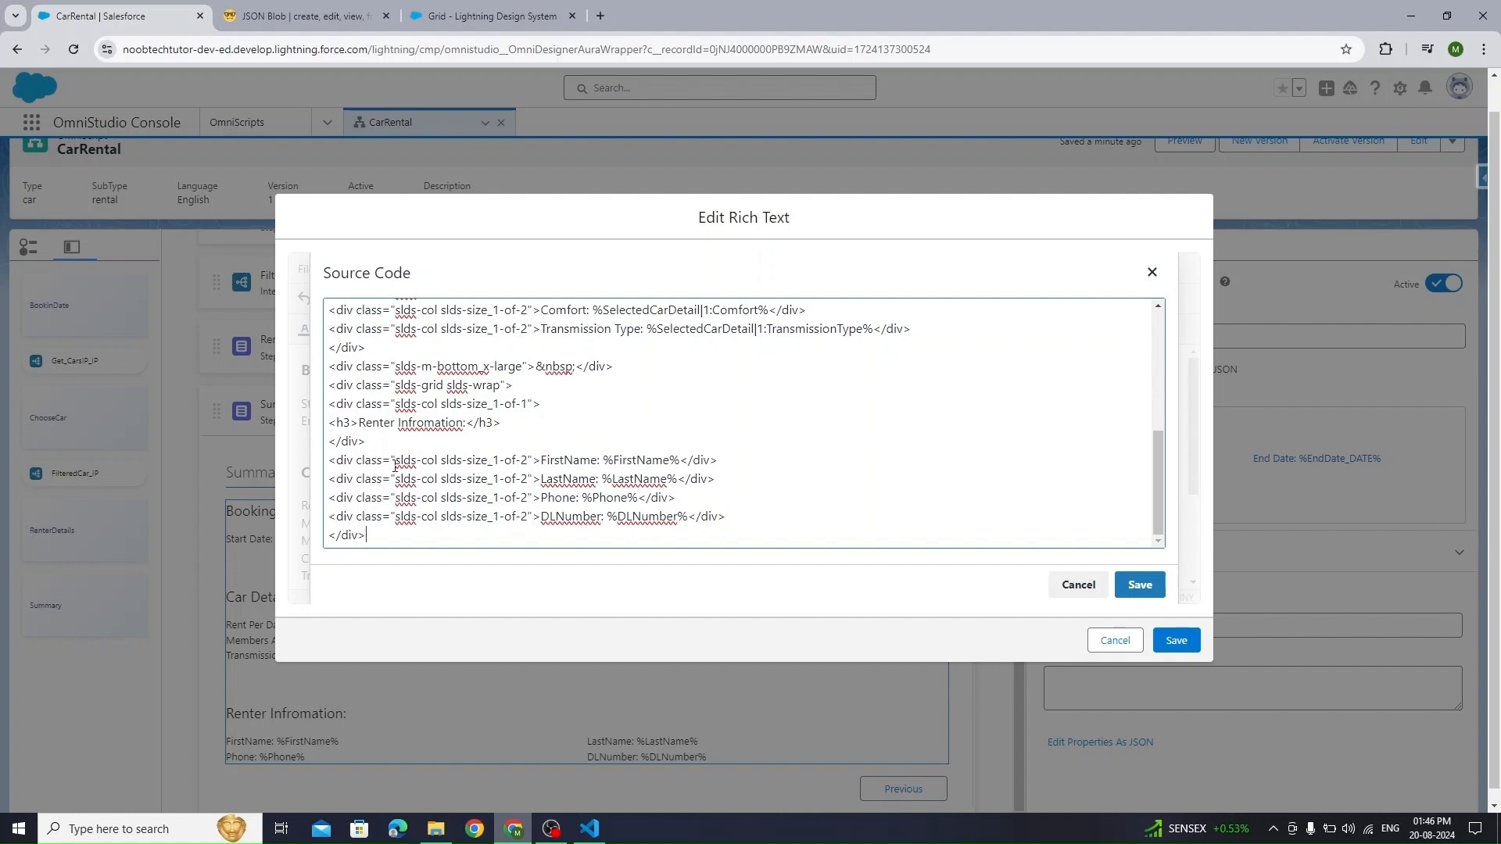
left_click(1140, 585)
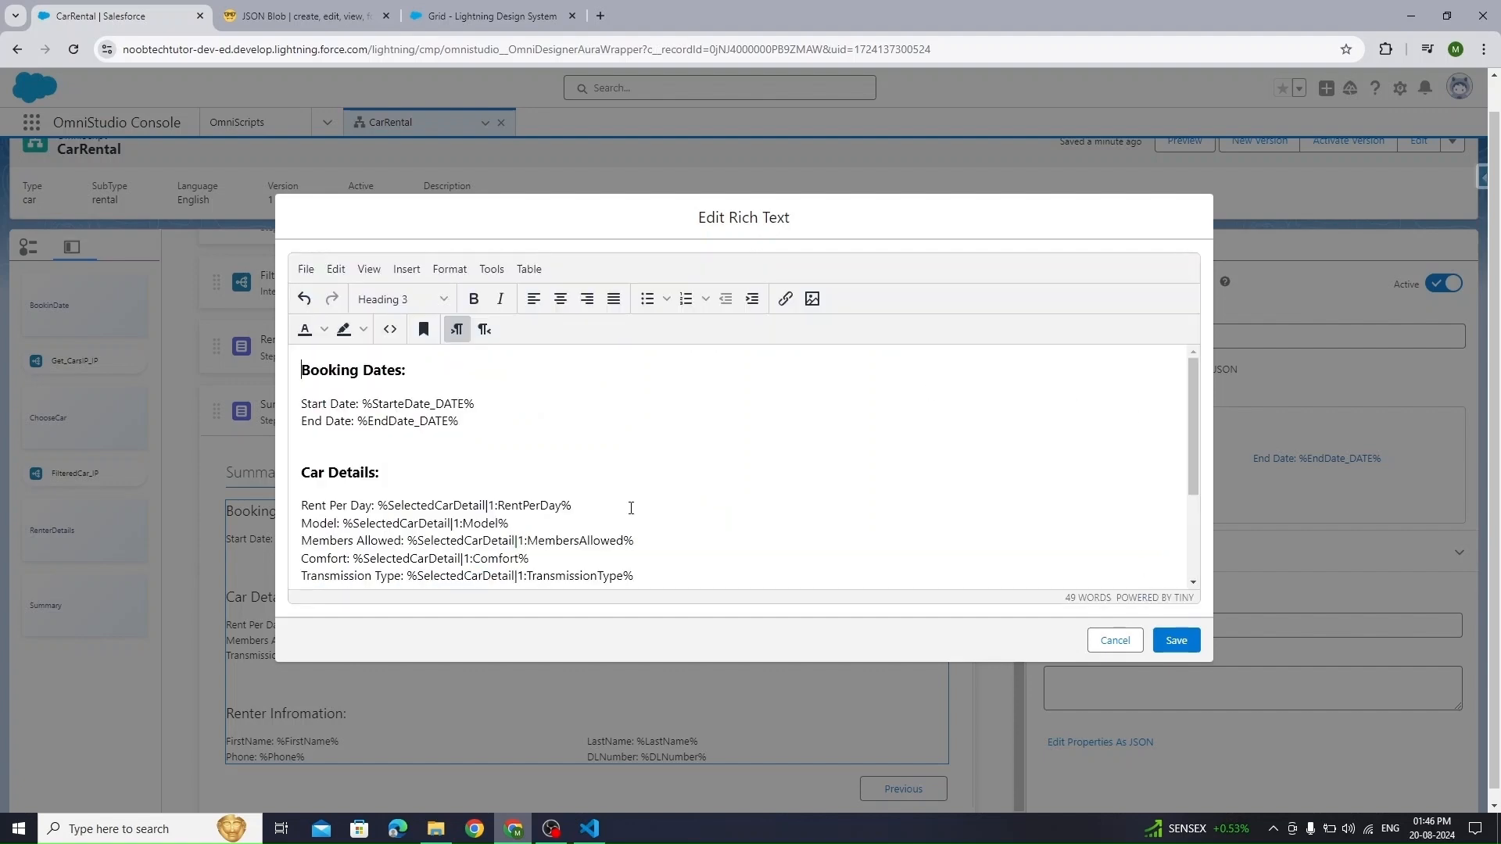
left_click(1177, 641)
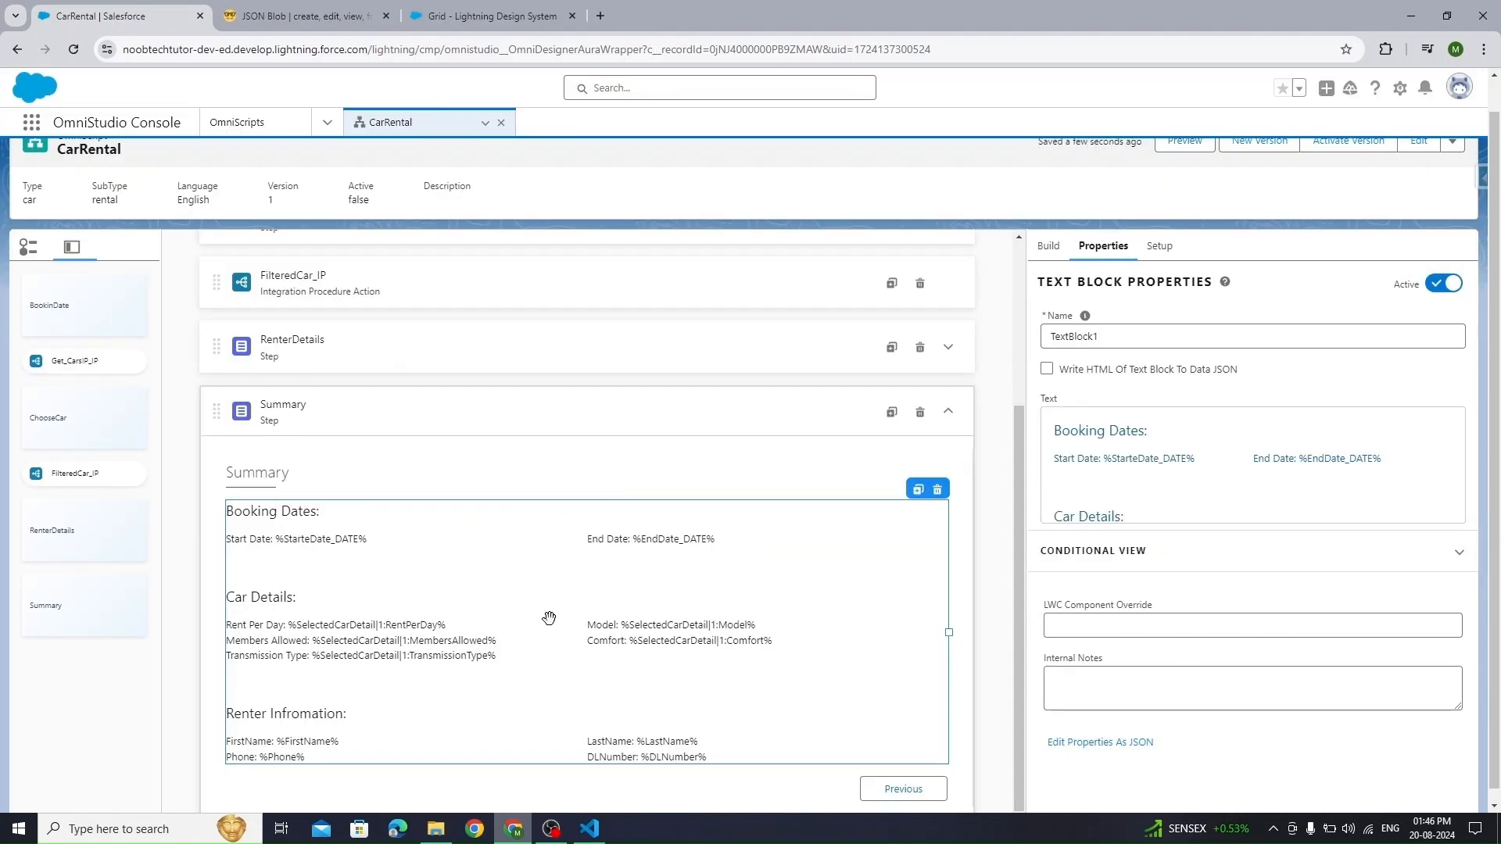
Preview the OmniScript with the two-column Summary layout and submit booking dates 08-20-2024 through 08-21-2024
scroll(706, 583, "down", 1)
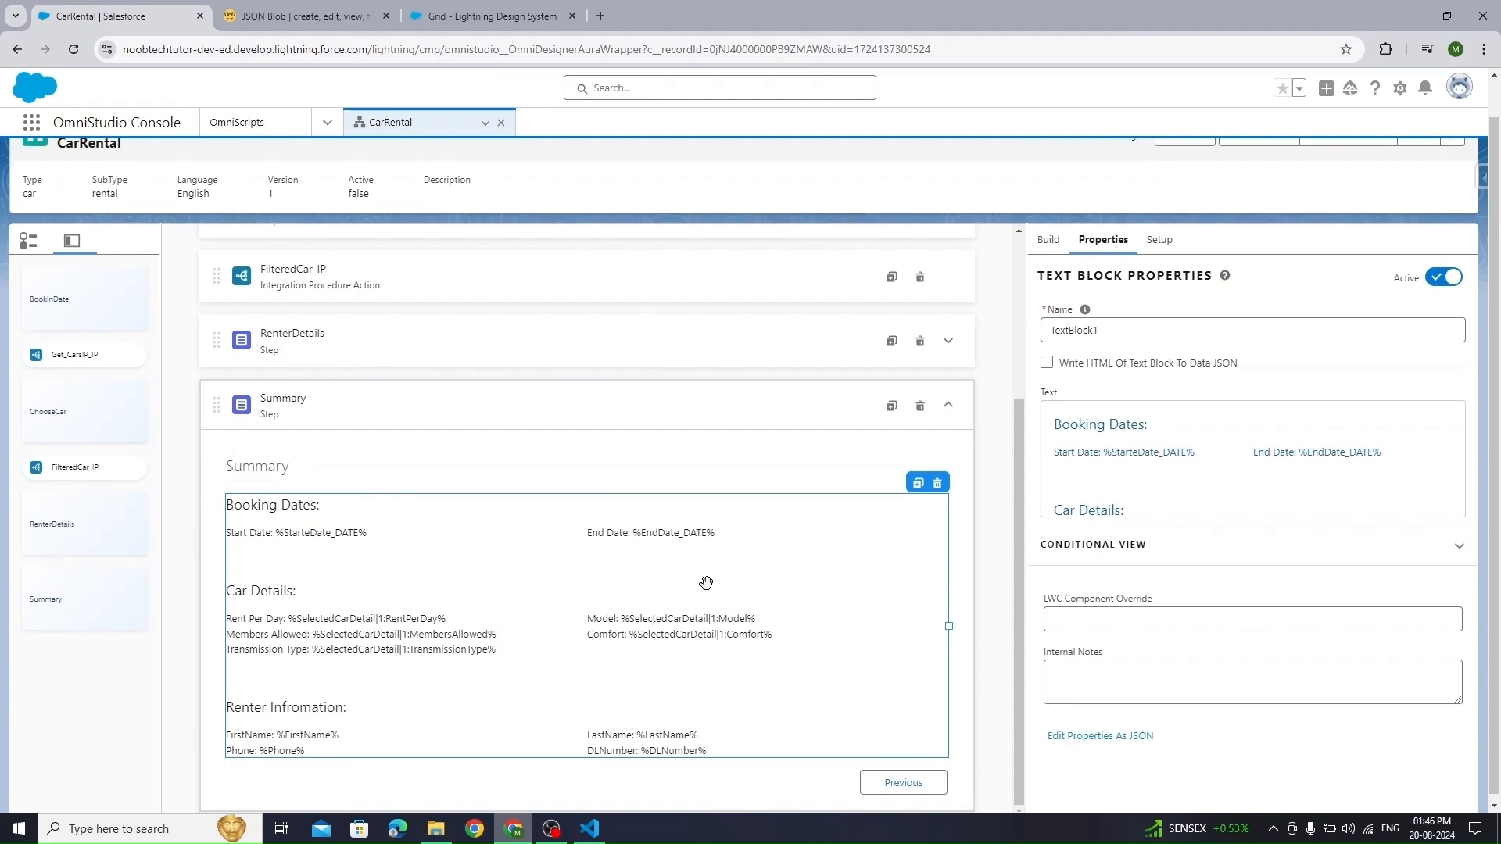
scroll(968, 478, "up", 4)
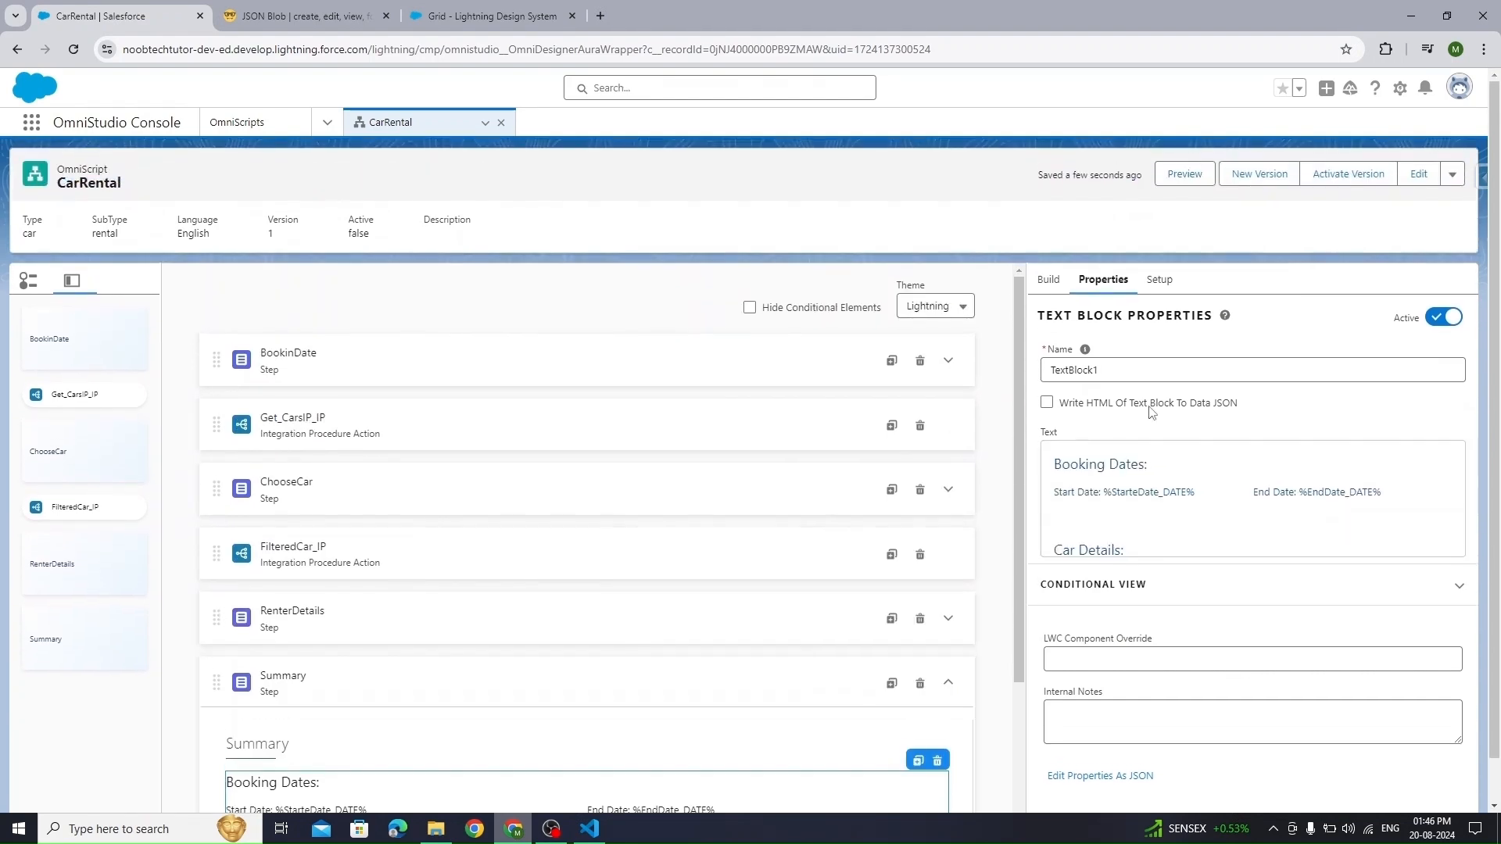
left_click(1172, 177)
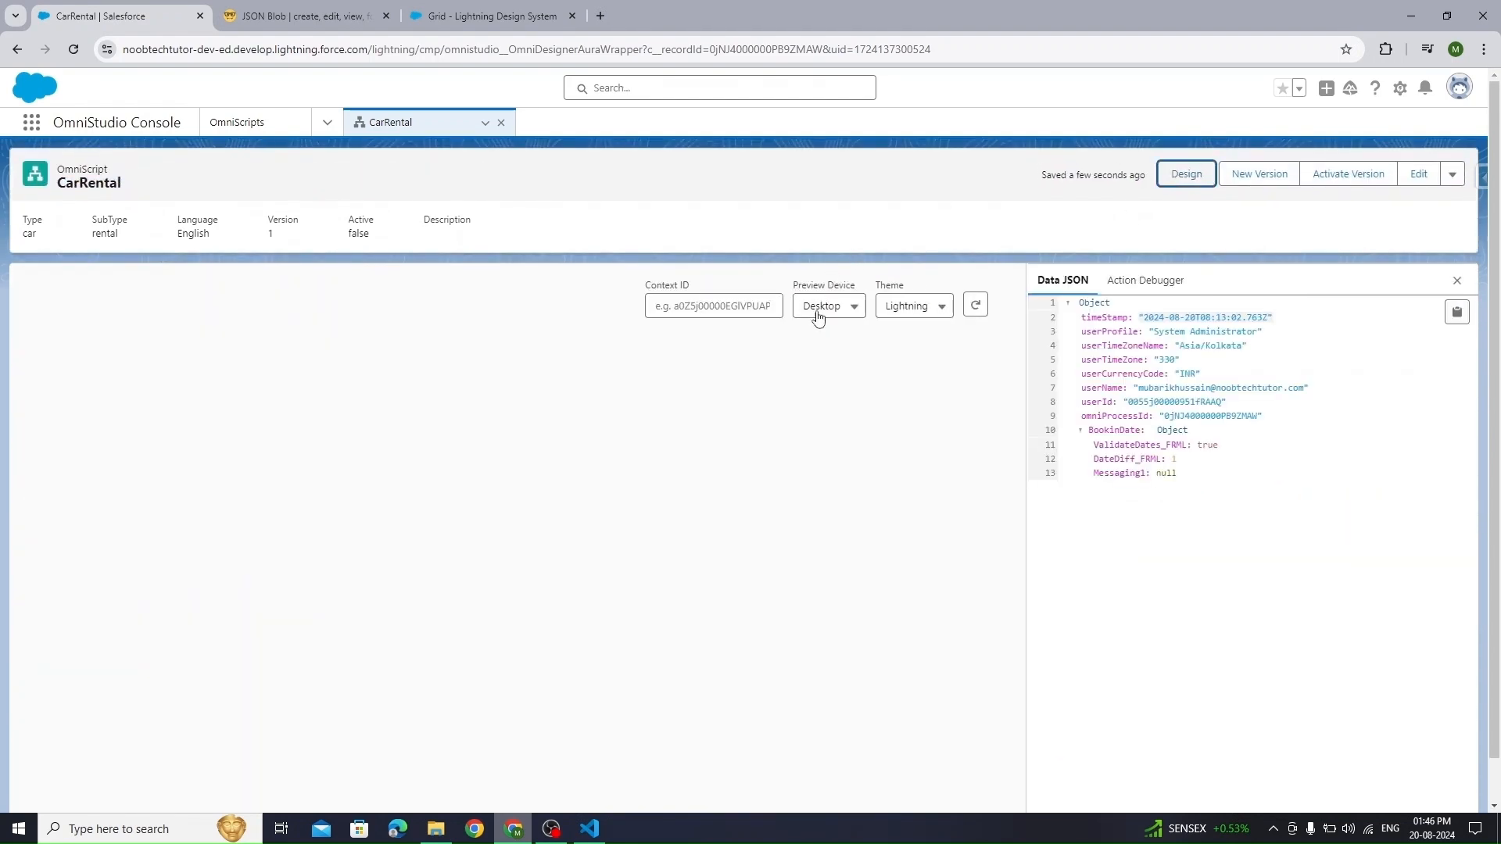
left_click(245, 432)
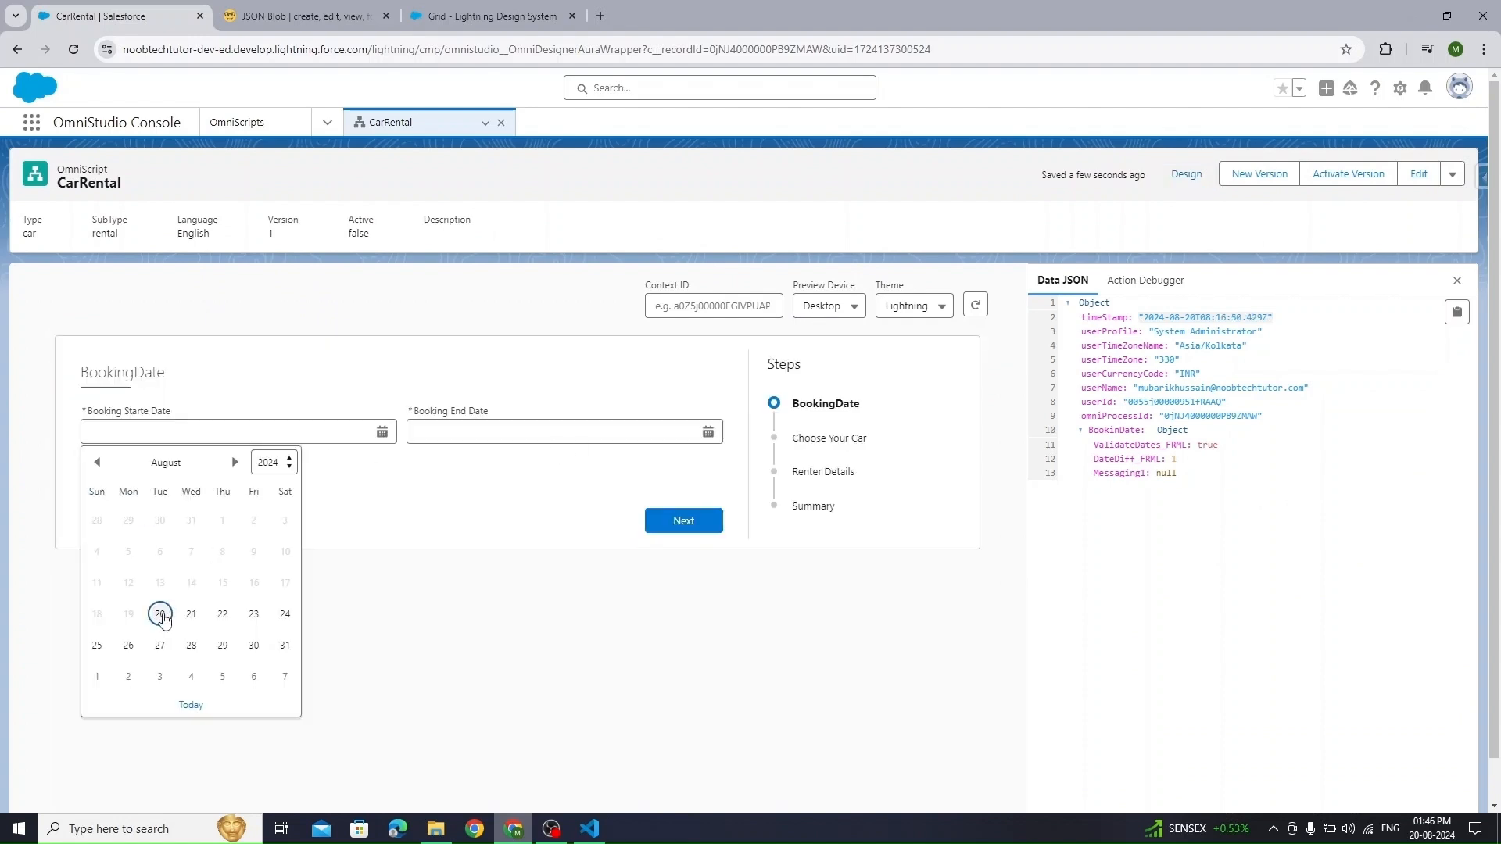
left_click(161, 613)
left_click(554, 431)
left_click(517, 614)
left_click(661, 522)
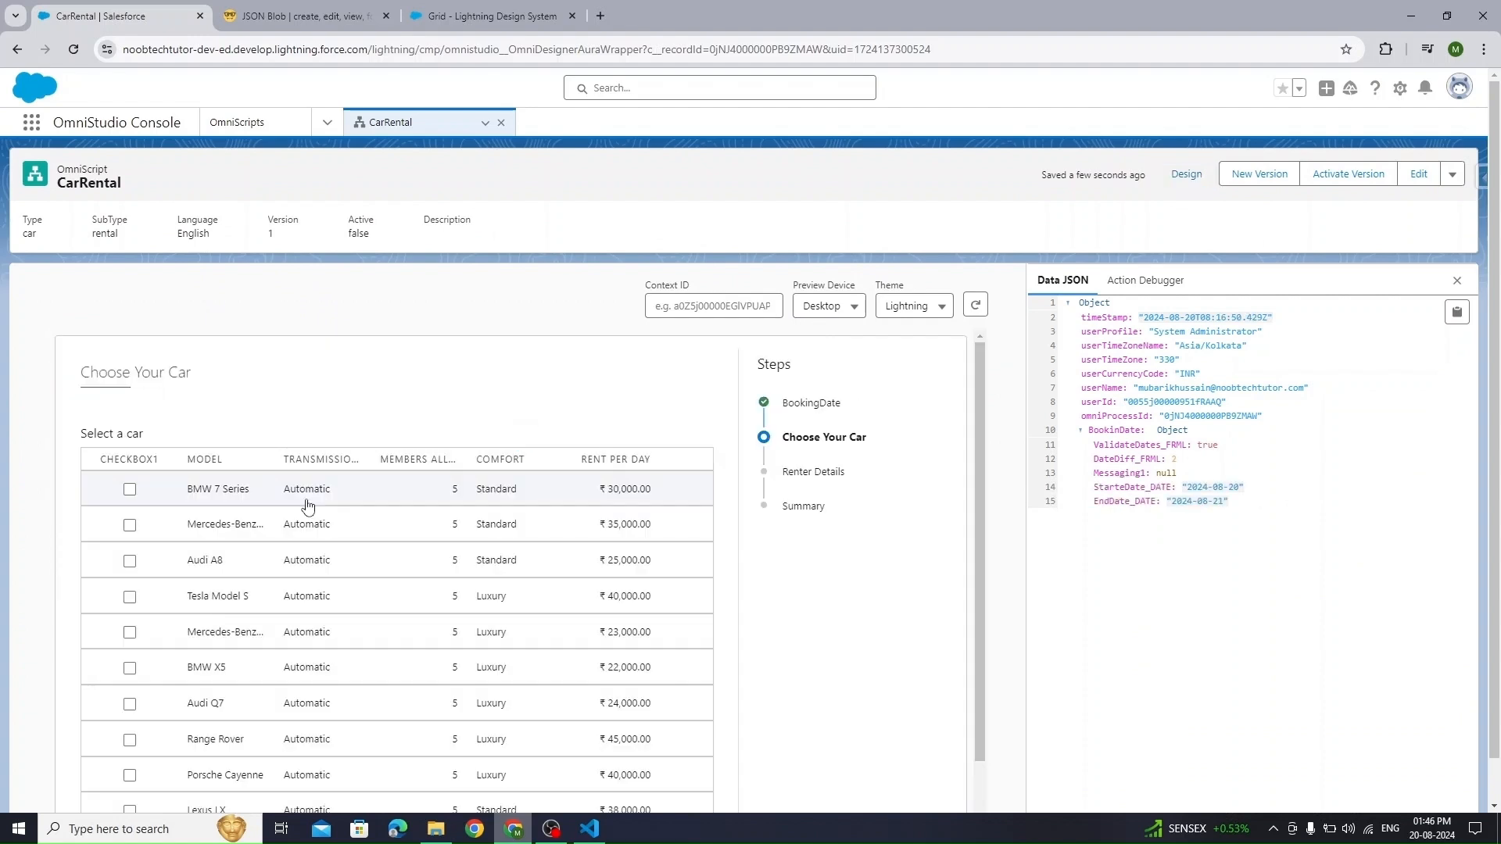
Choose the Tesla Model S as the rental car and continue to Renter Details
left_click(130, 598)
scroll(547, 703, "down", 3)
left_click(680, 776)
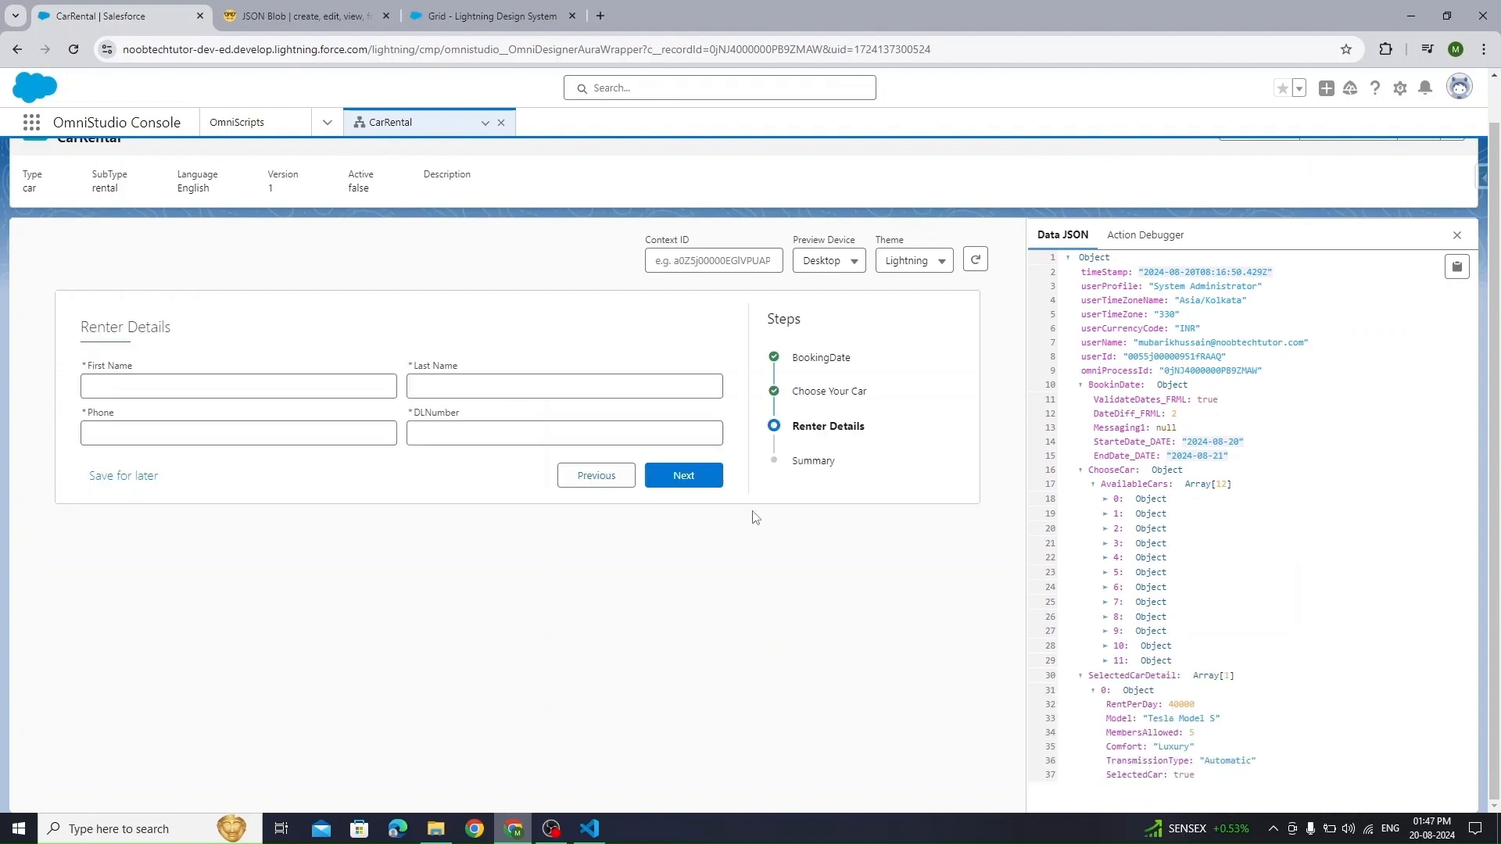
Fill in the renter's first name, last name, phone number and driving licence number, and continue to the Summary step
left_click(289, 383)
type("Test")
key("Tab")
type("Test")
key("Tab")
type("1231212112")
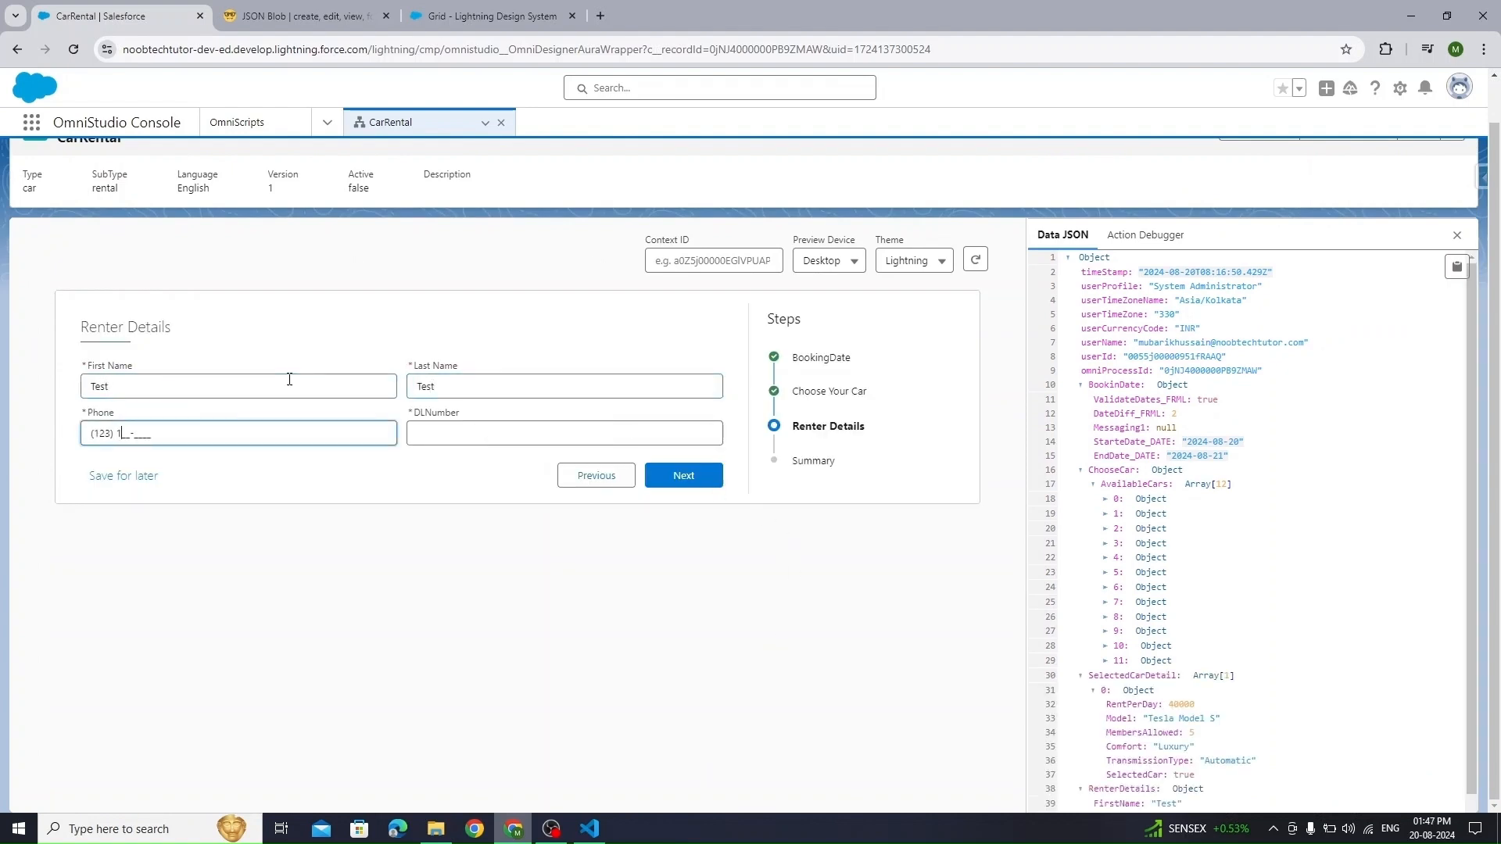
key("Tab")
type("ACB123")
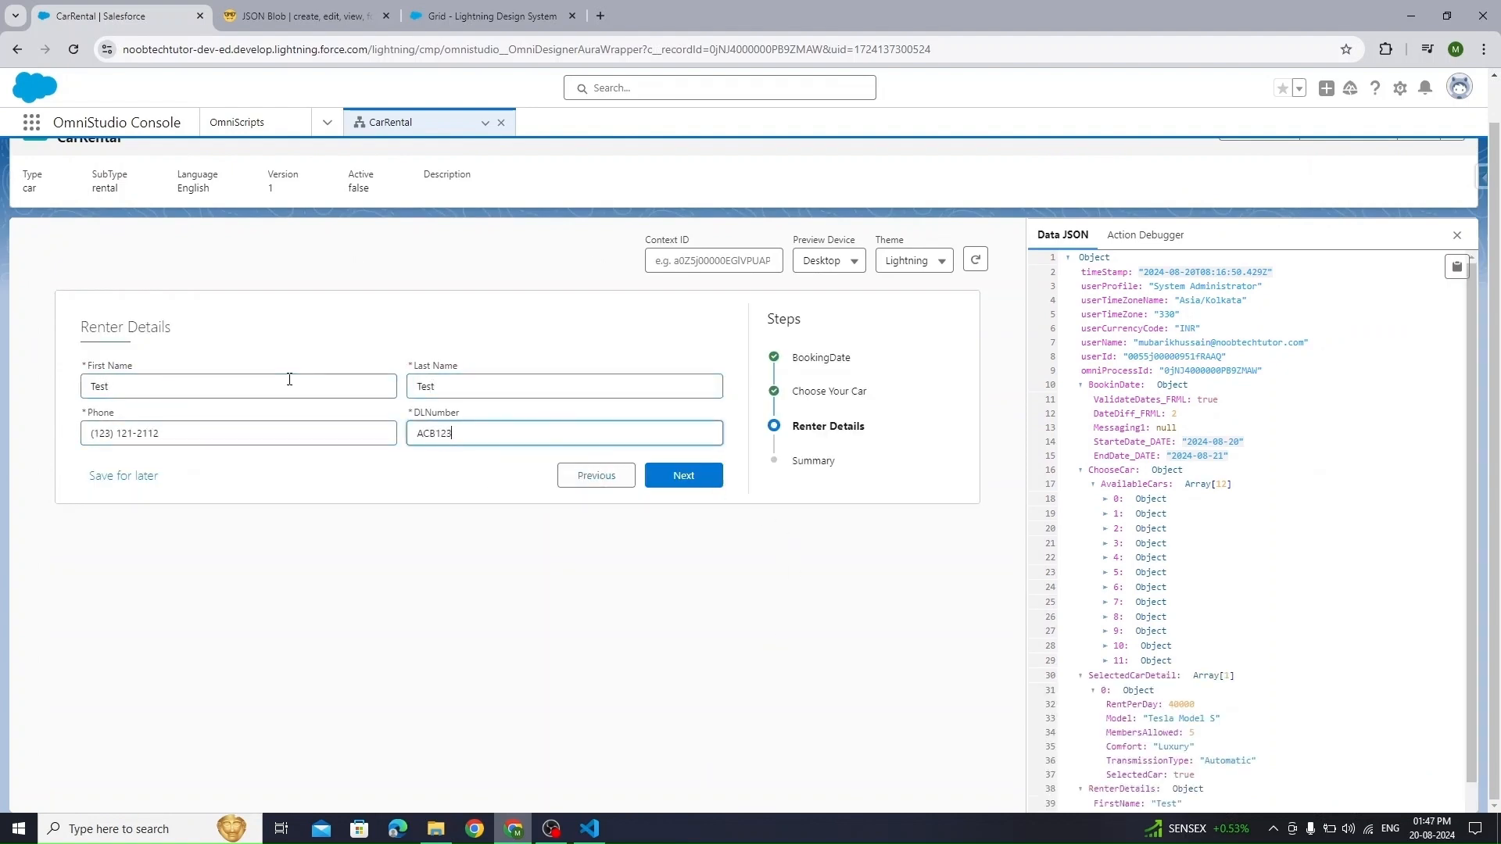
left_click(663, 475)
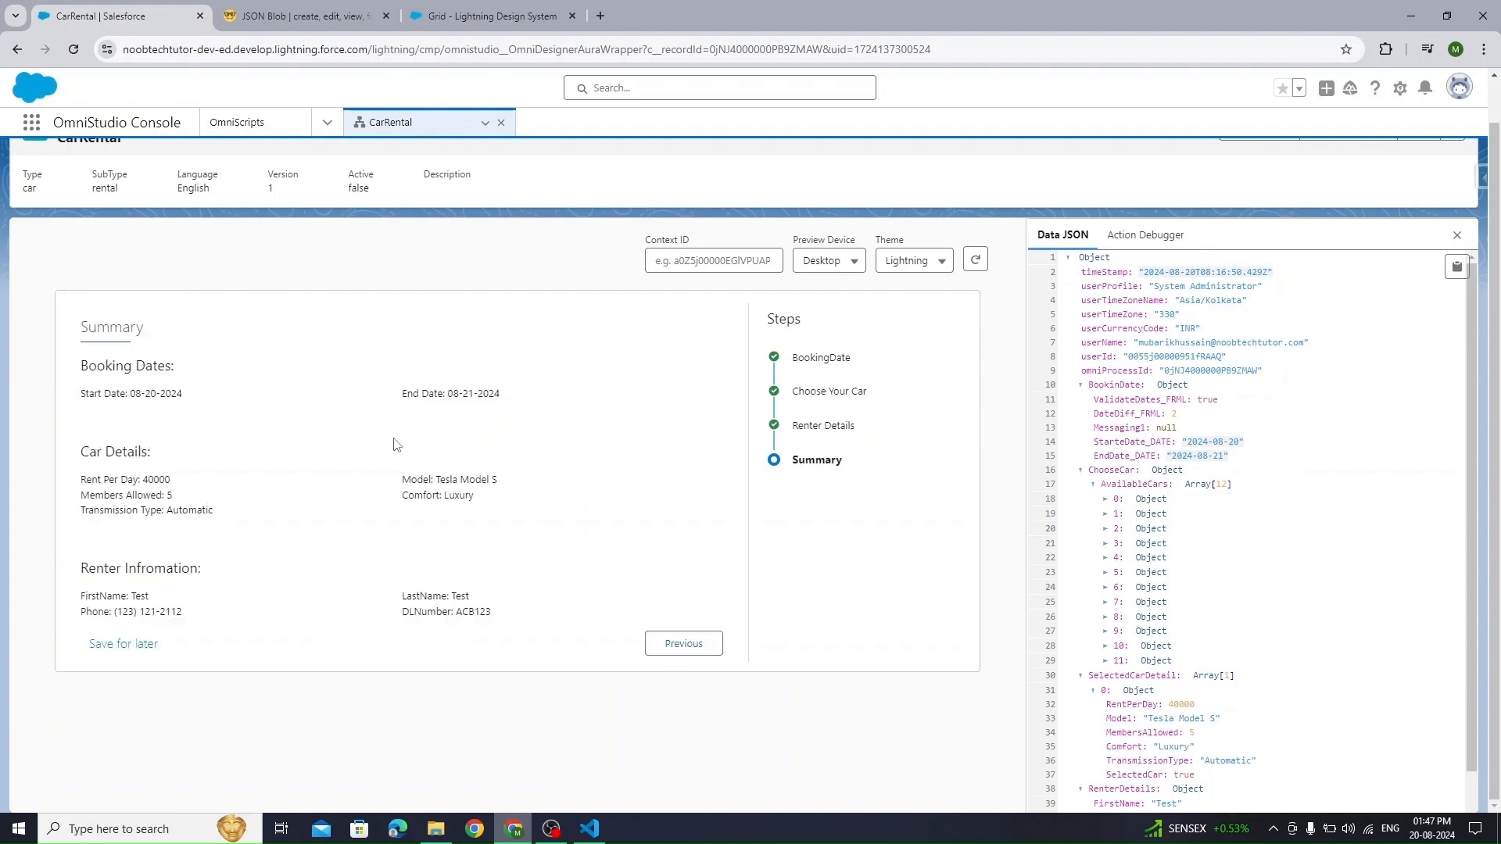
Review the two-column layout of the booking dates, car details and renter information in the Summary preview
left_click_drag(82, 360, 494, 615)
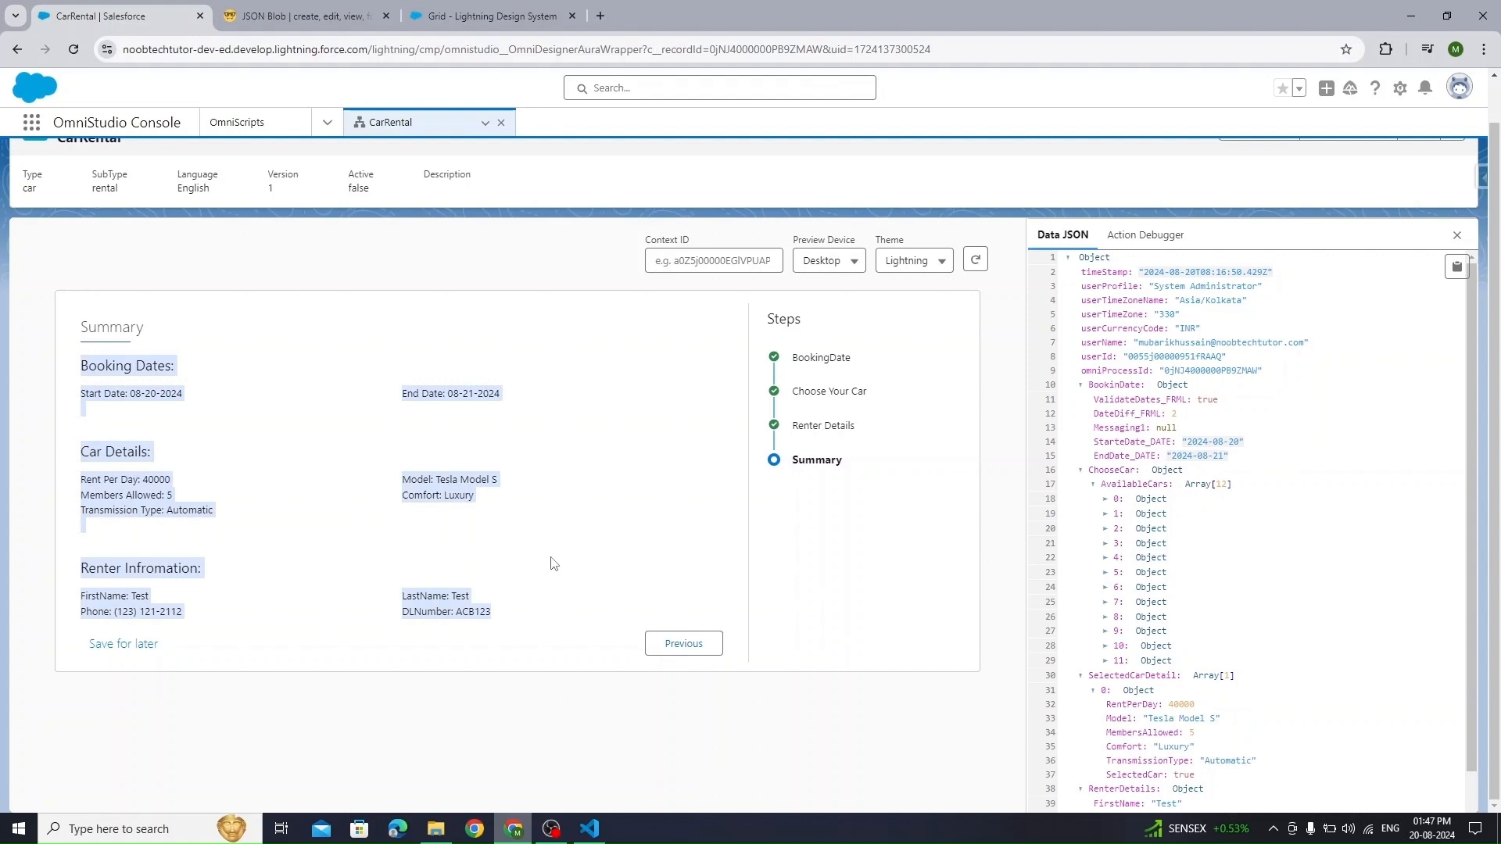
left_click(136, 486)
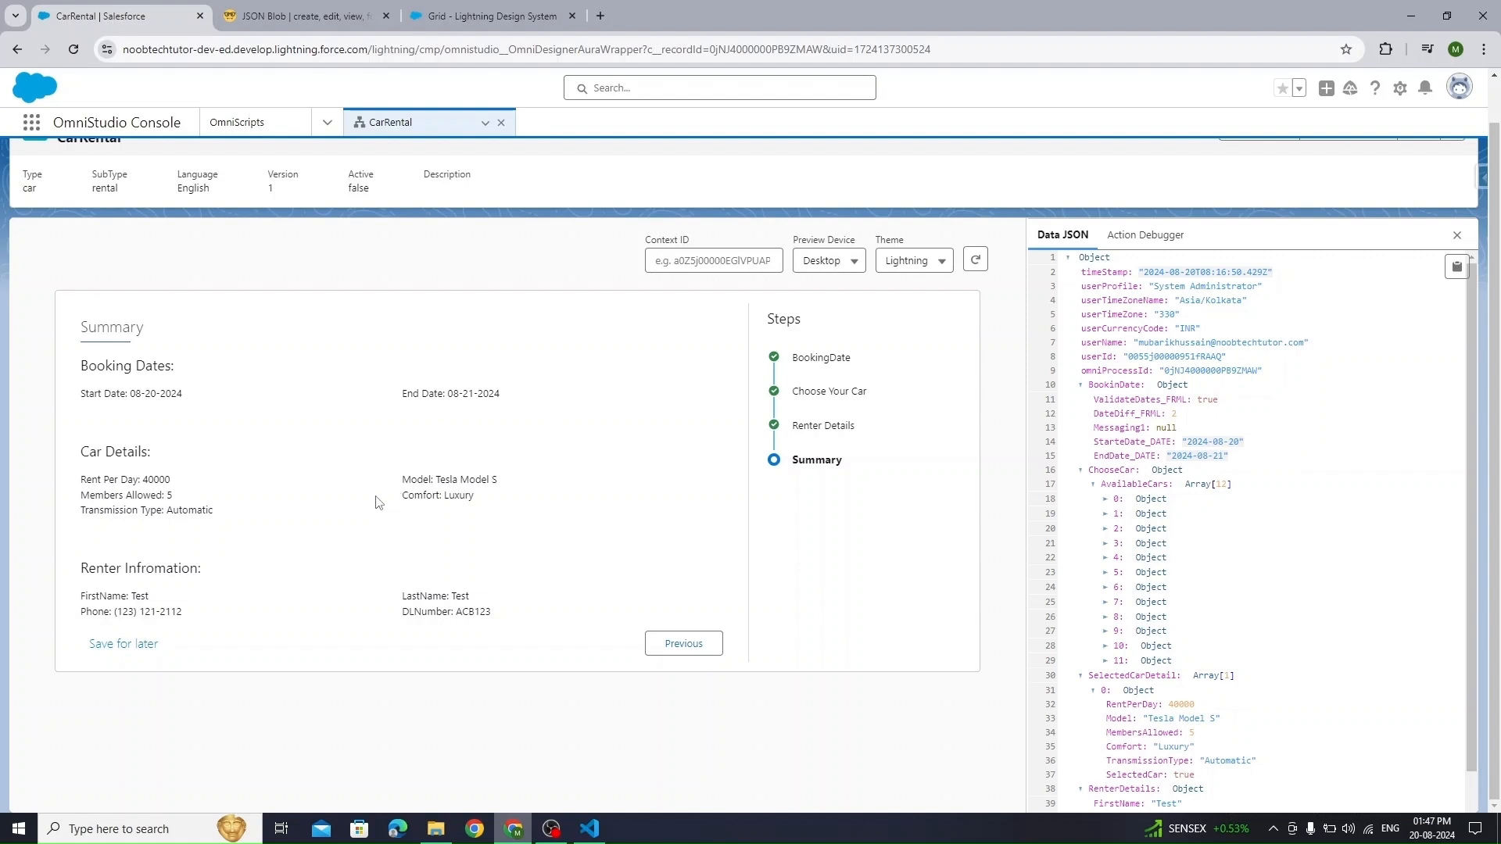
scroll(978, 469, "up", 1)
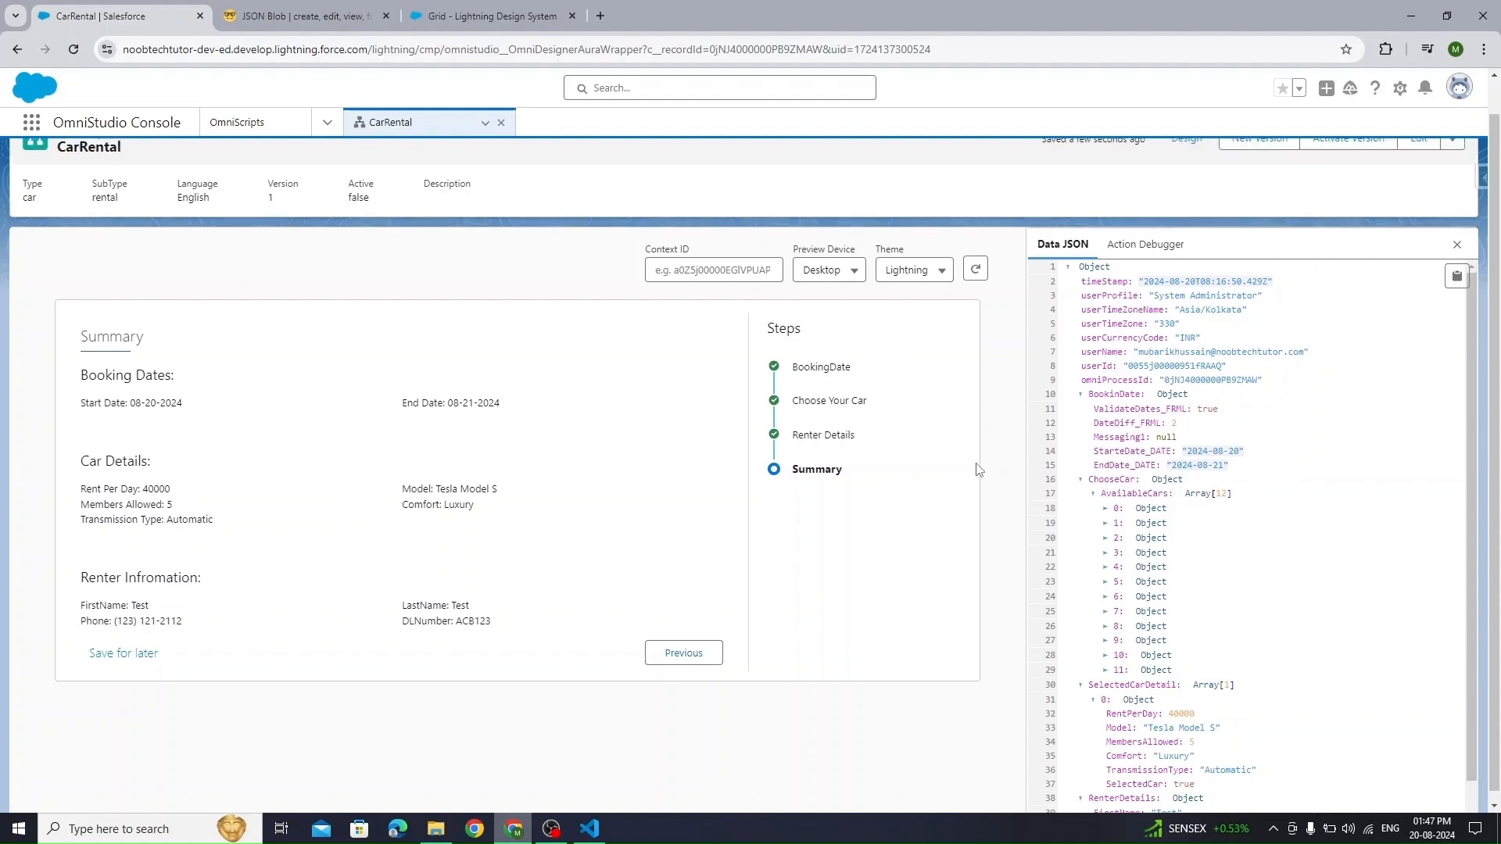
scroll(978, 469, "up", 1)
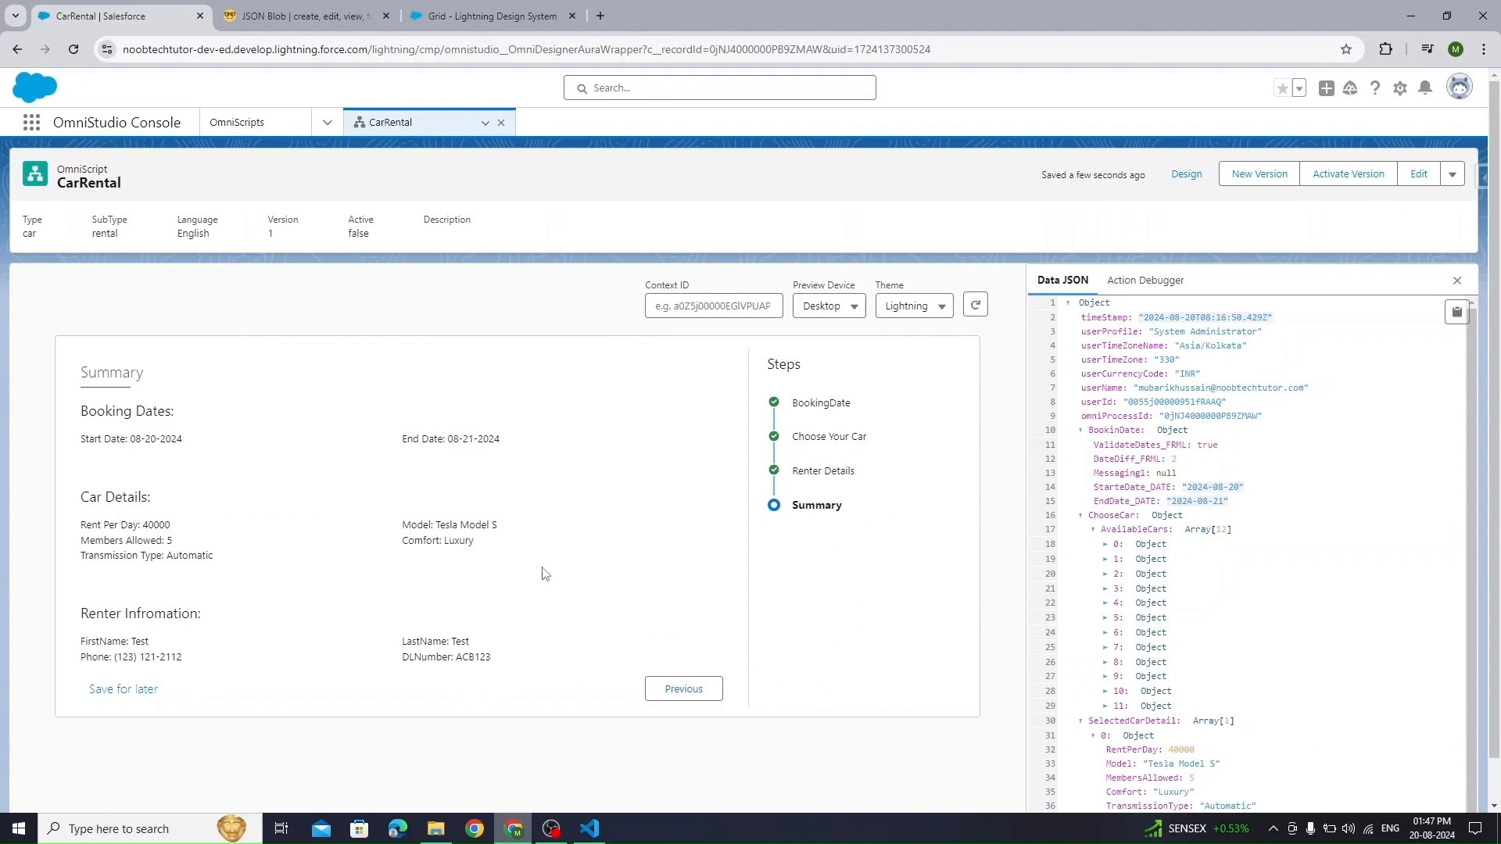
left_click_drag(79, 636, 498, 667)
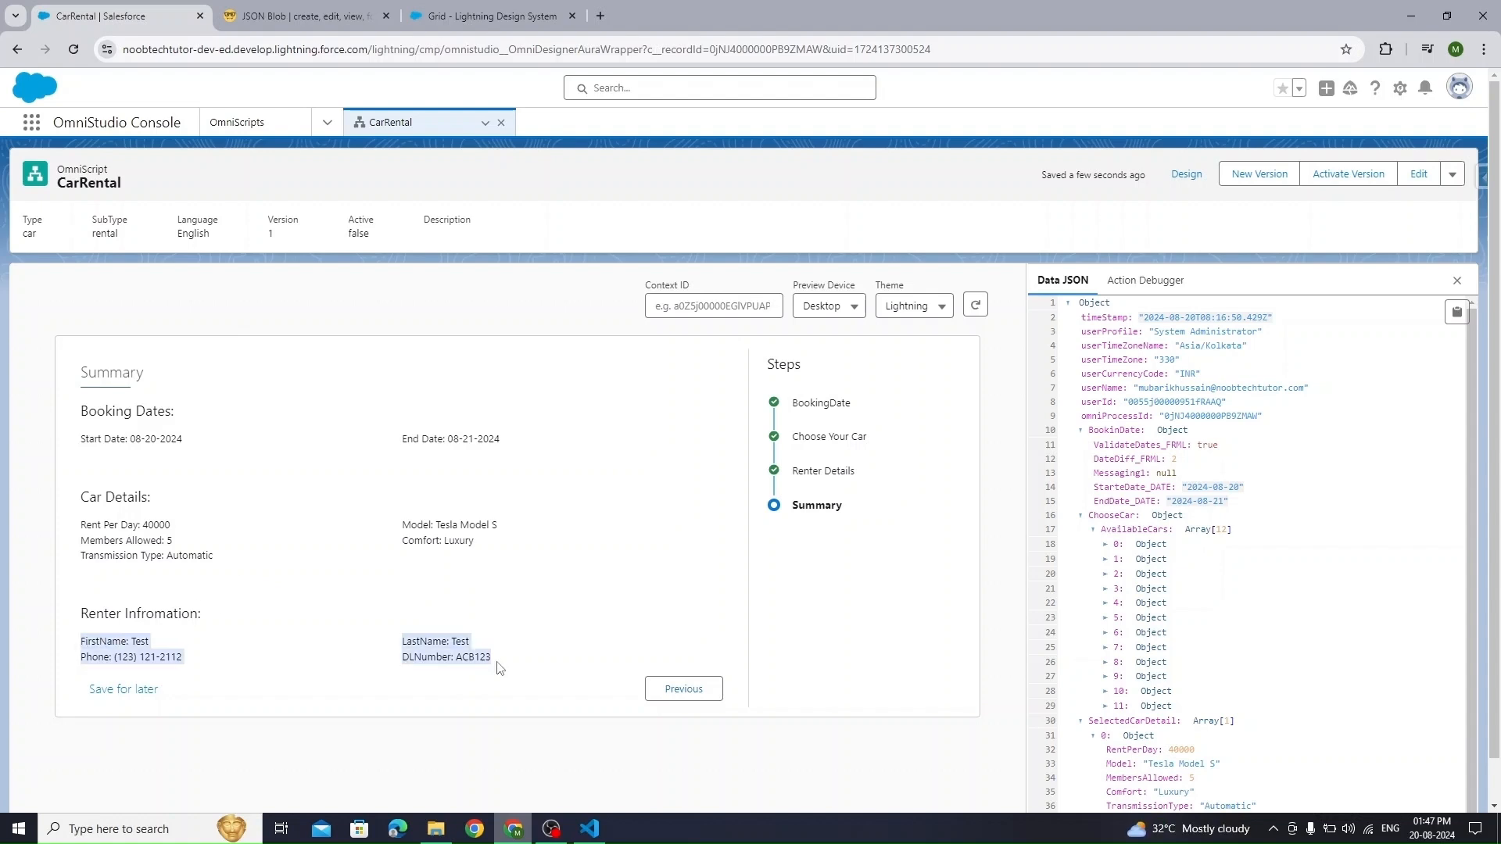